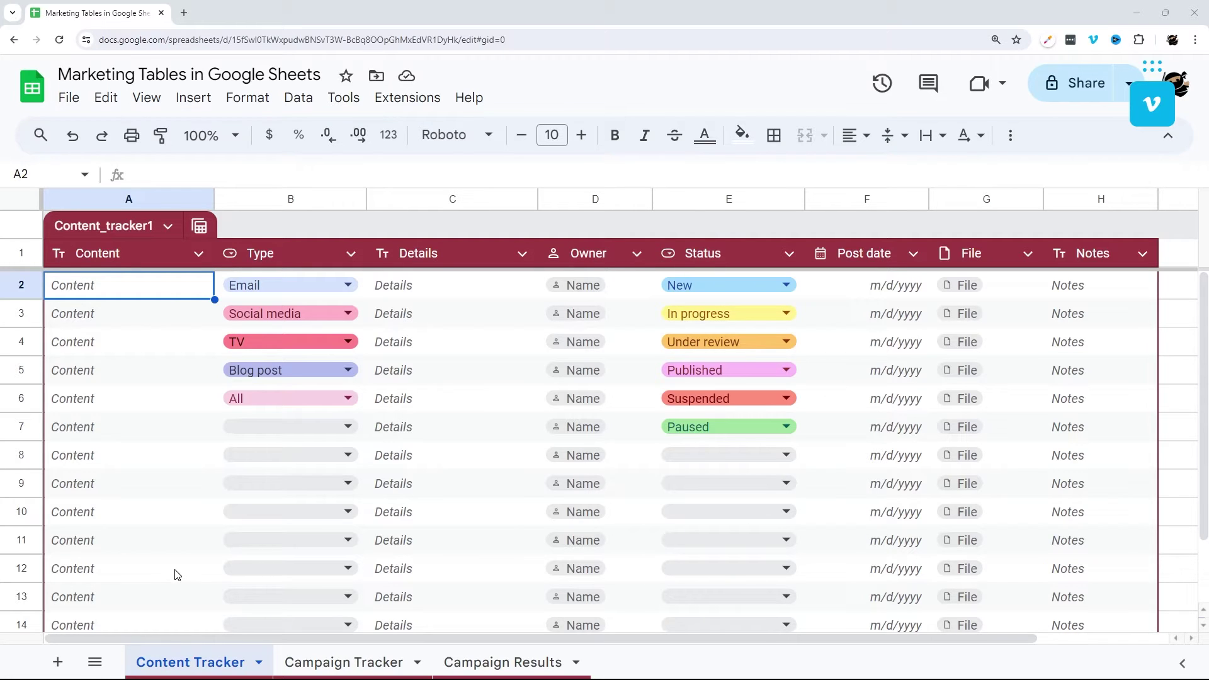
# Glance at the Campaign Tracker and Campaign Results sheets, return to Content Tracker, and check the insert options
pyautogui.click(340, 662)
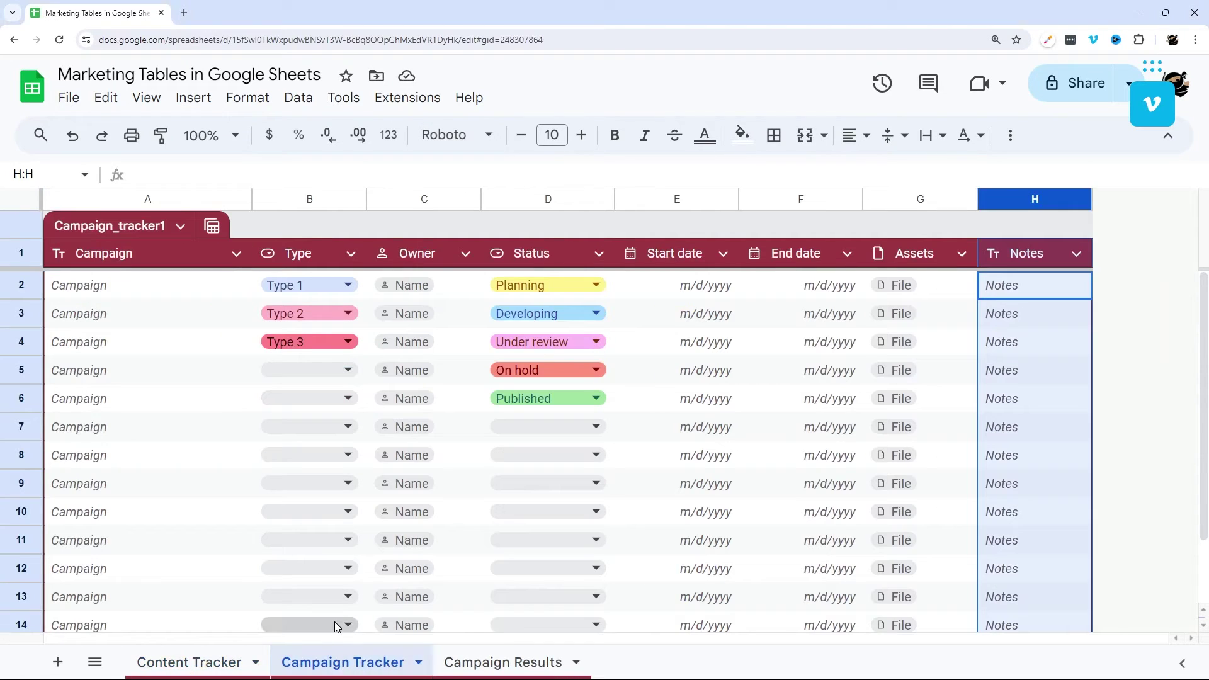
pyautogui.click(528, 667)
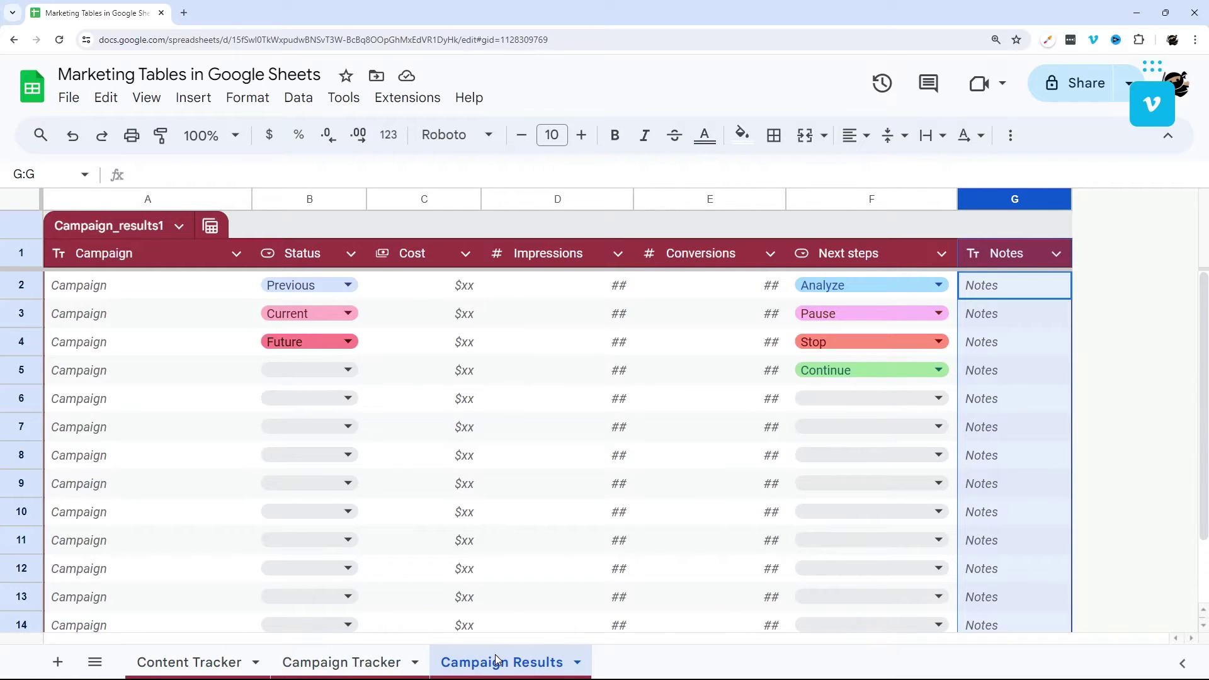
pyautogui.click(190, 662)
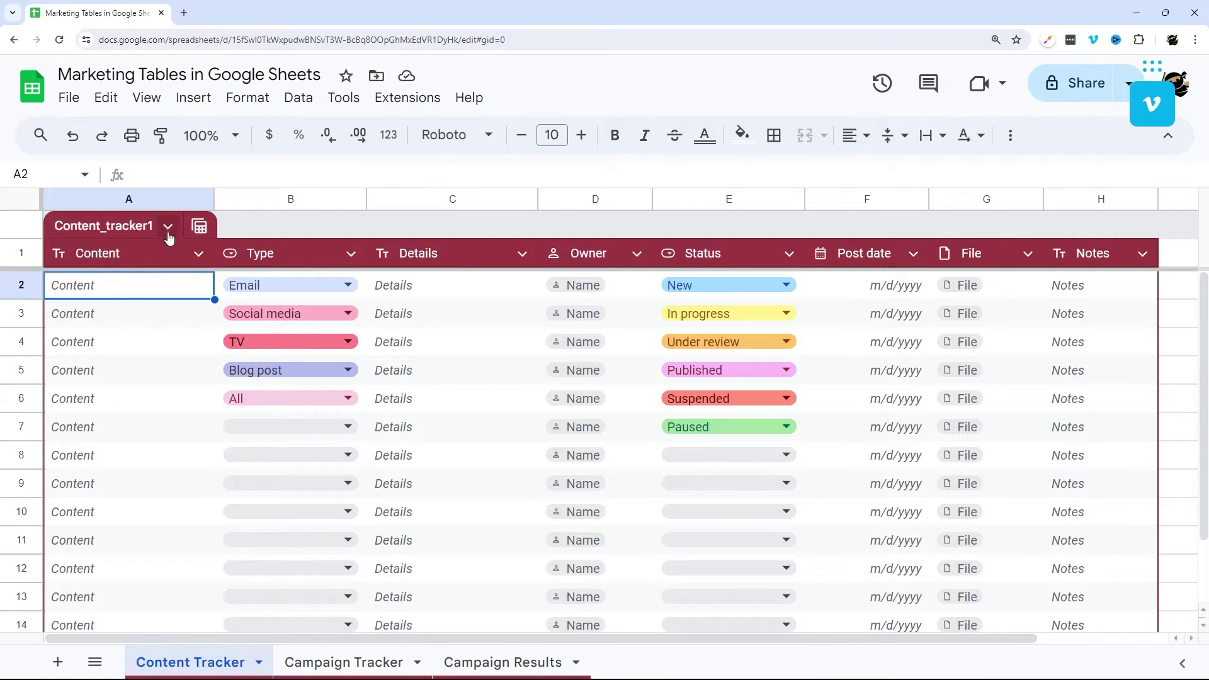
pyautogui.click(206, 103)
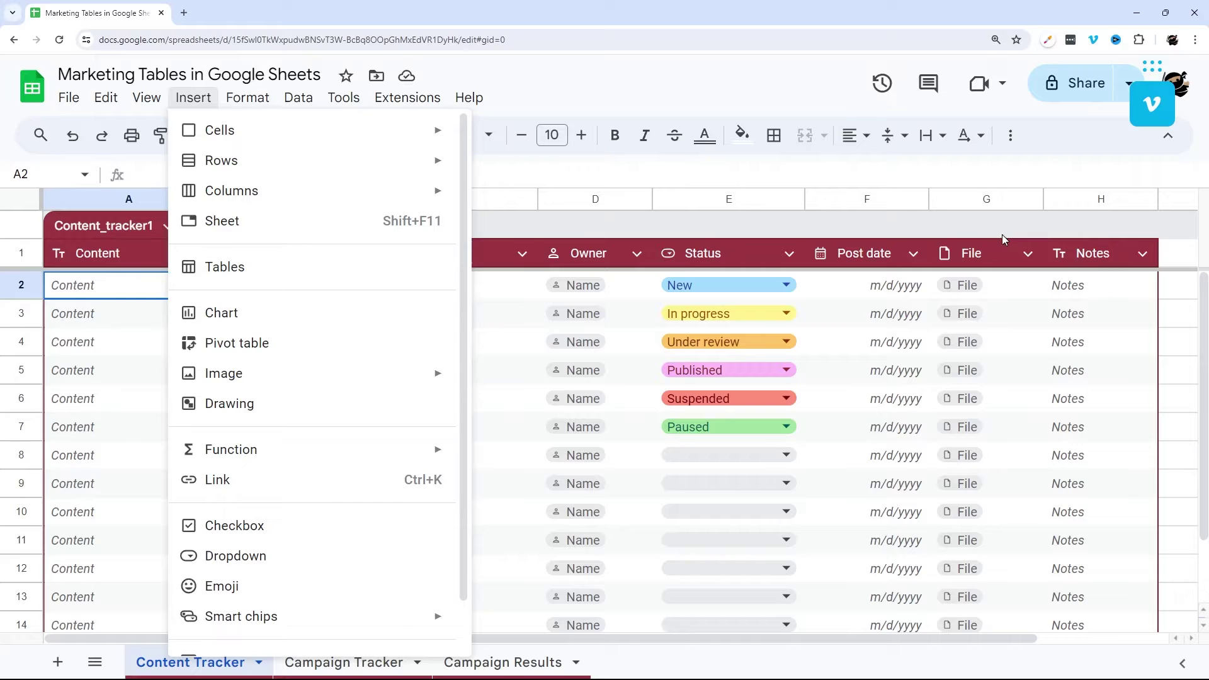
pyautogui.click(1179, 253)
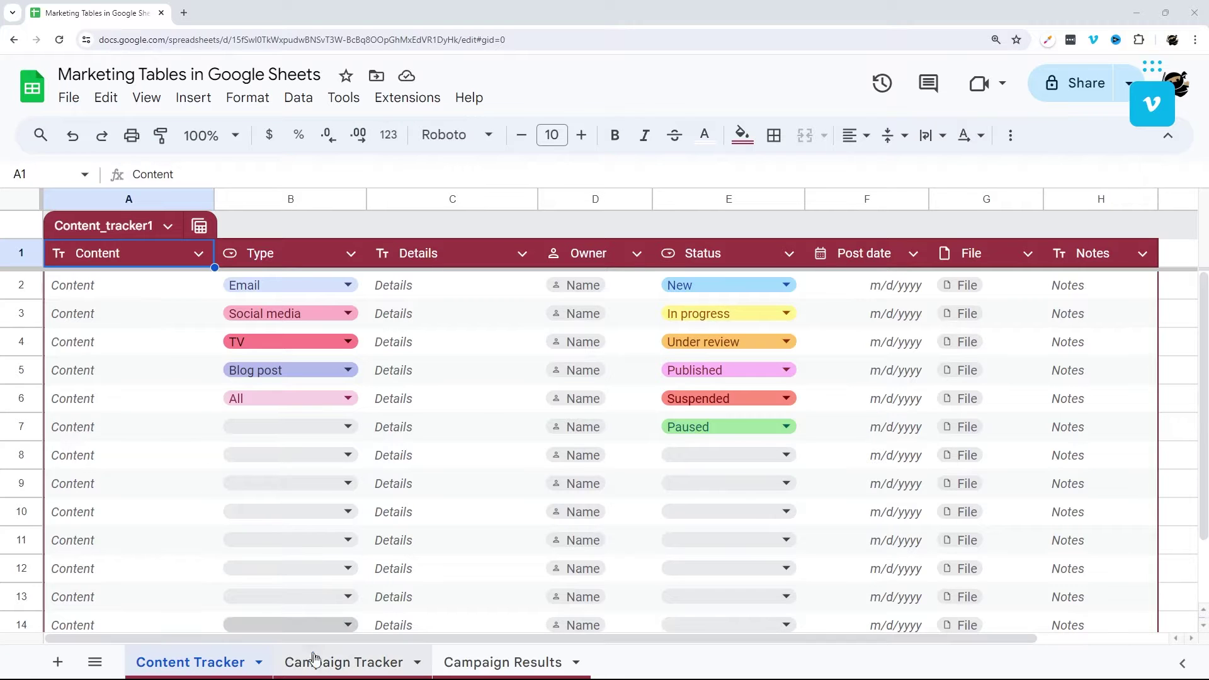
# Revisit the other sheets, then group the Content_tracker1 table rows by Status
pyautogui.click(332, 666)
pyautogui.click(486, 667)
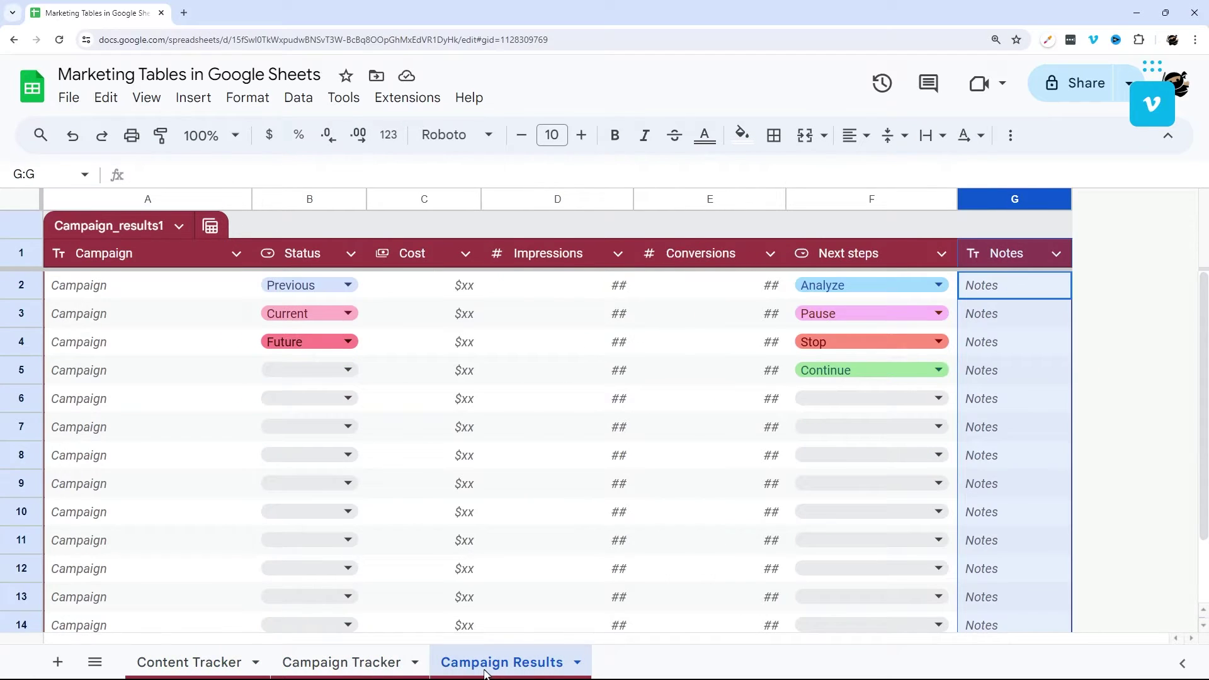
pyautogui.click(181, 663)
pyautogui.click(199, 226)
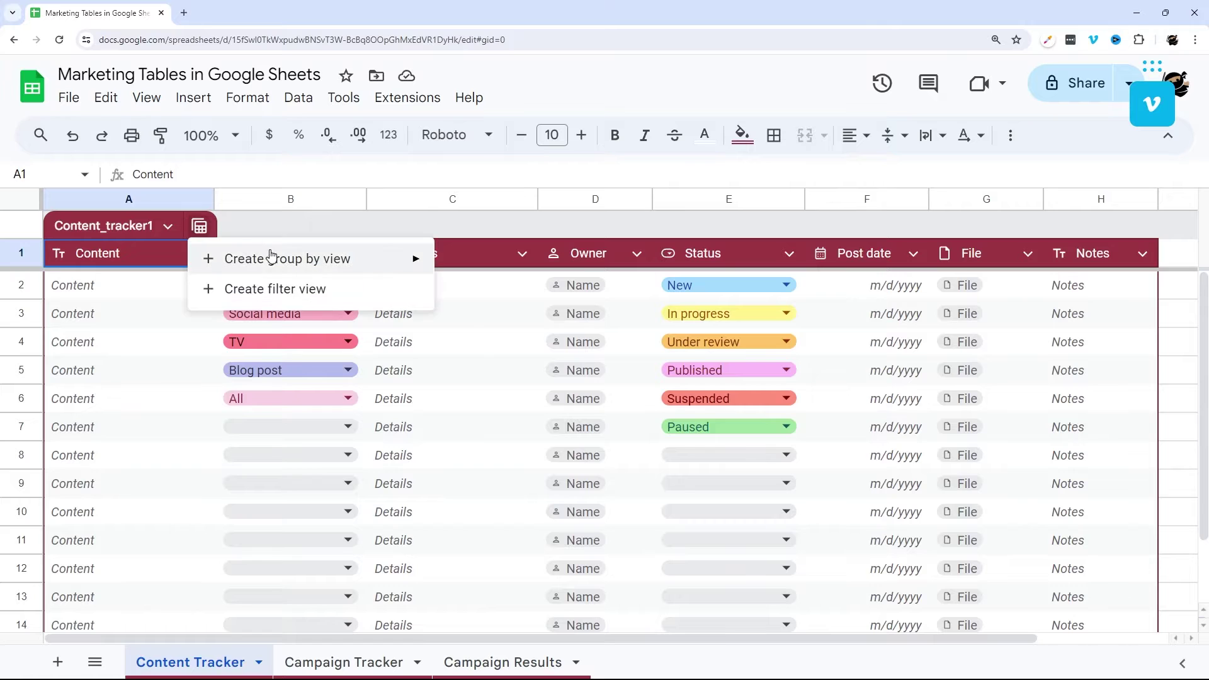
pyautogui.moveTo(391, 258)
pyautogui.click(473, 386)
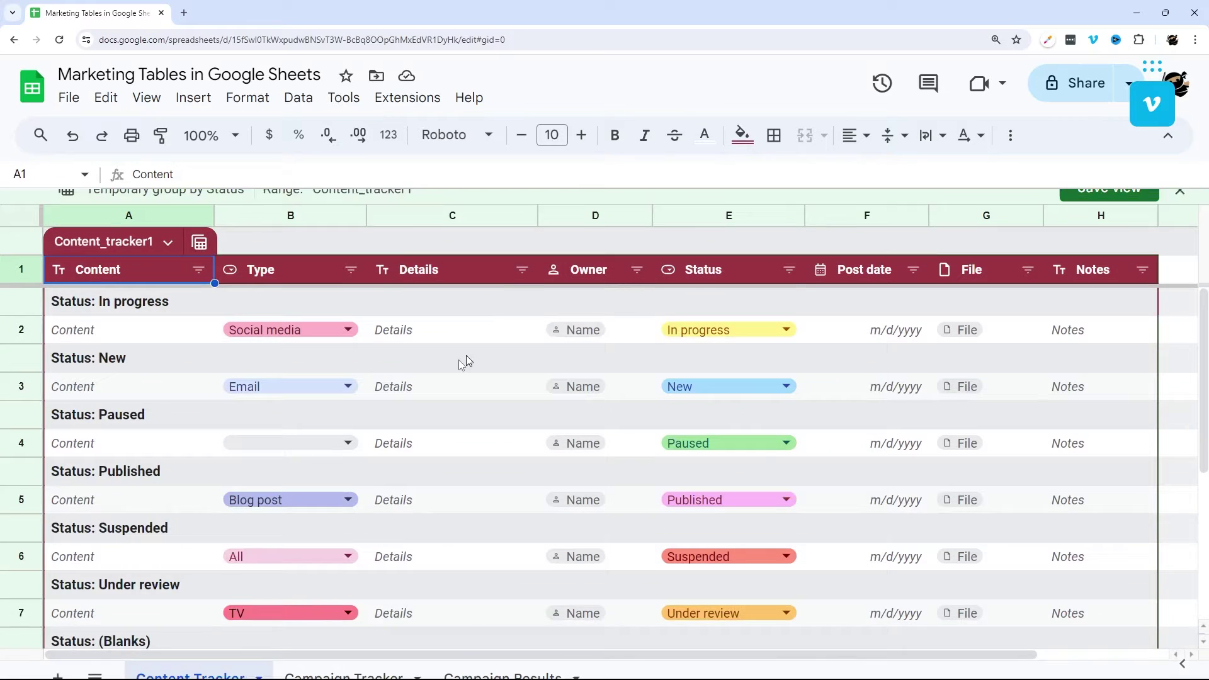
# Save the Status grouping as the view 'Group by Status' and close it to restore ungrouped rows
pyautogui.click(1109, 206)
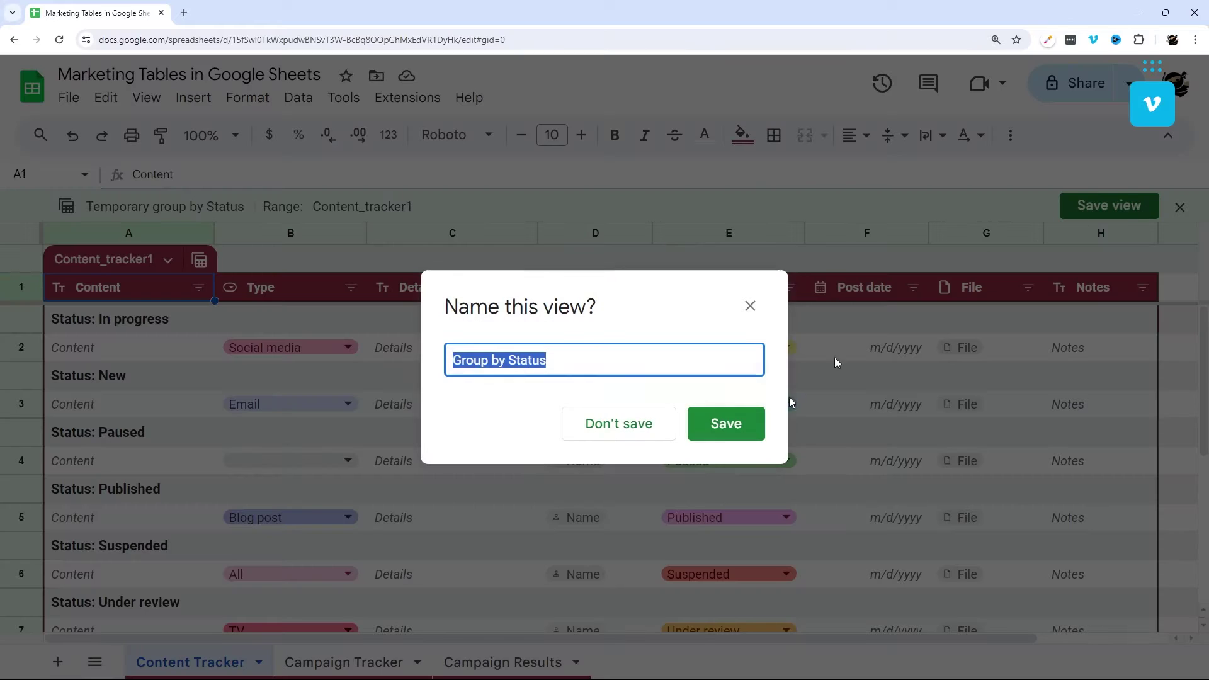
pyautogui.click(723, 423)
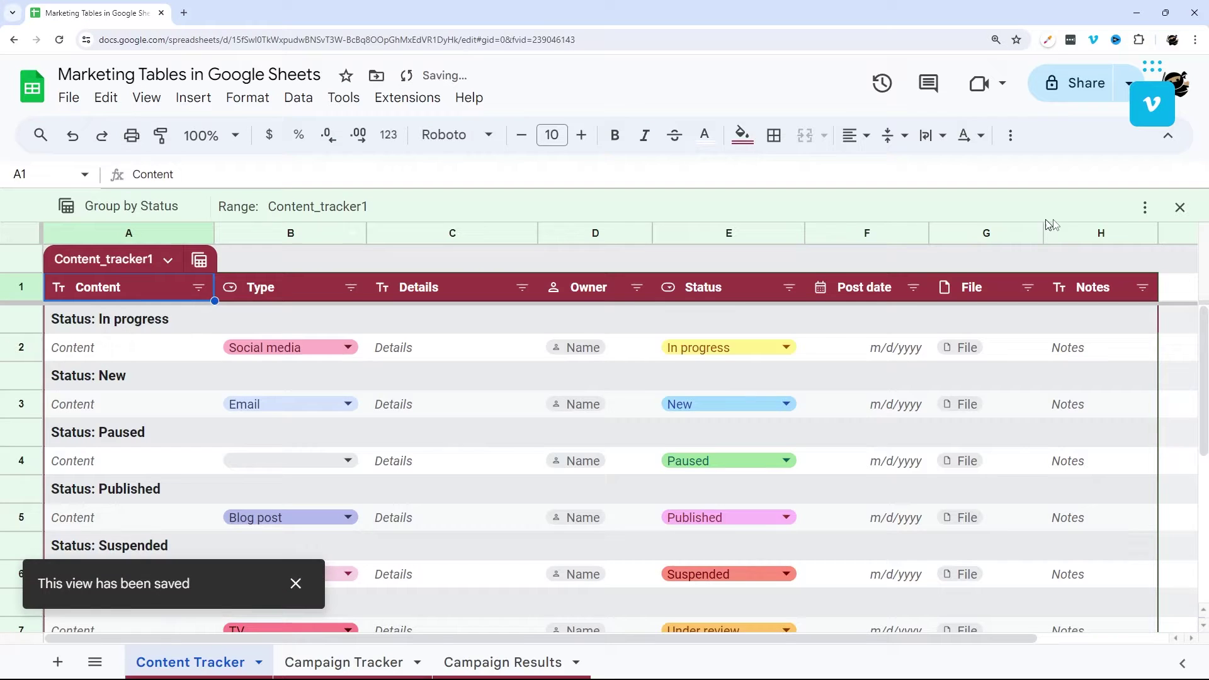
pyautogui.click(1180, 207)
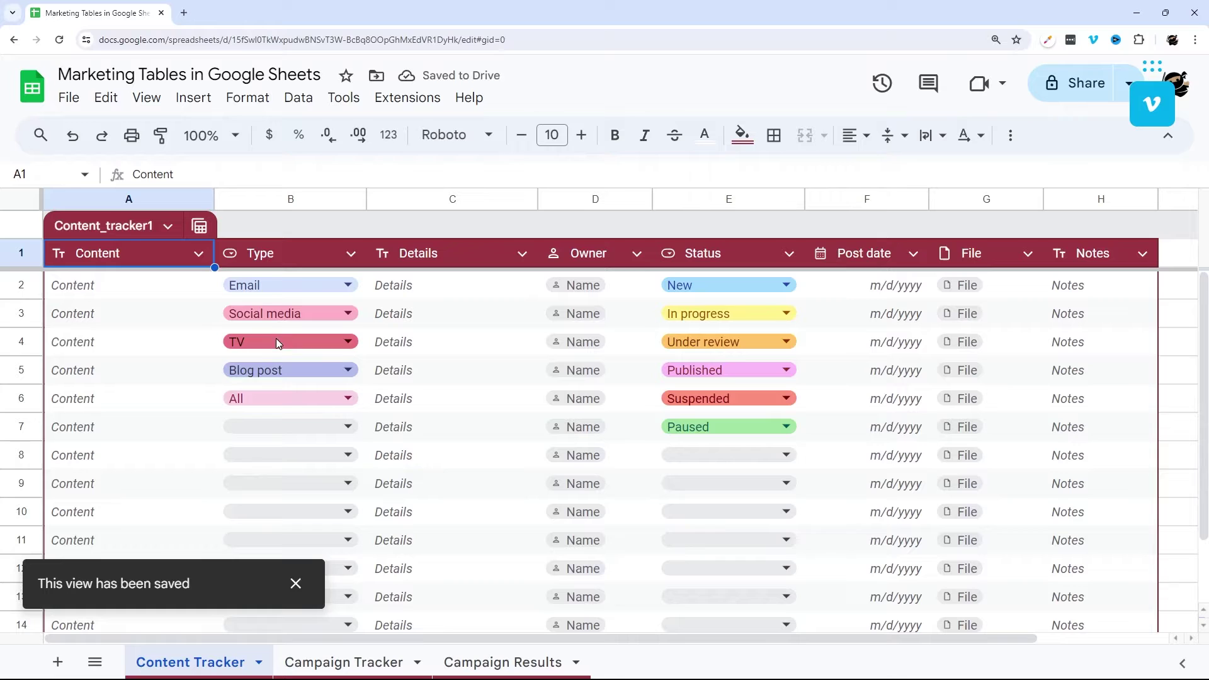
# Open the Content column's options and close them without changing anything
pyautogui.click(198, 253)
pyautogui.moveTo(243, 289)
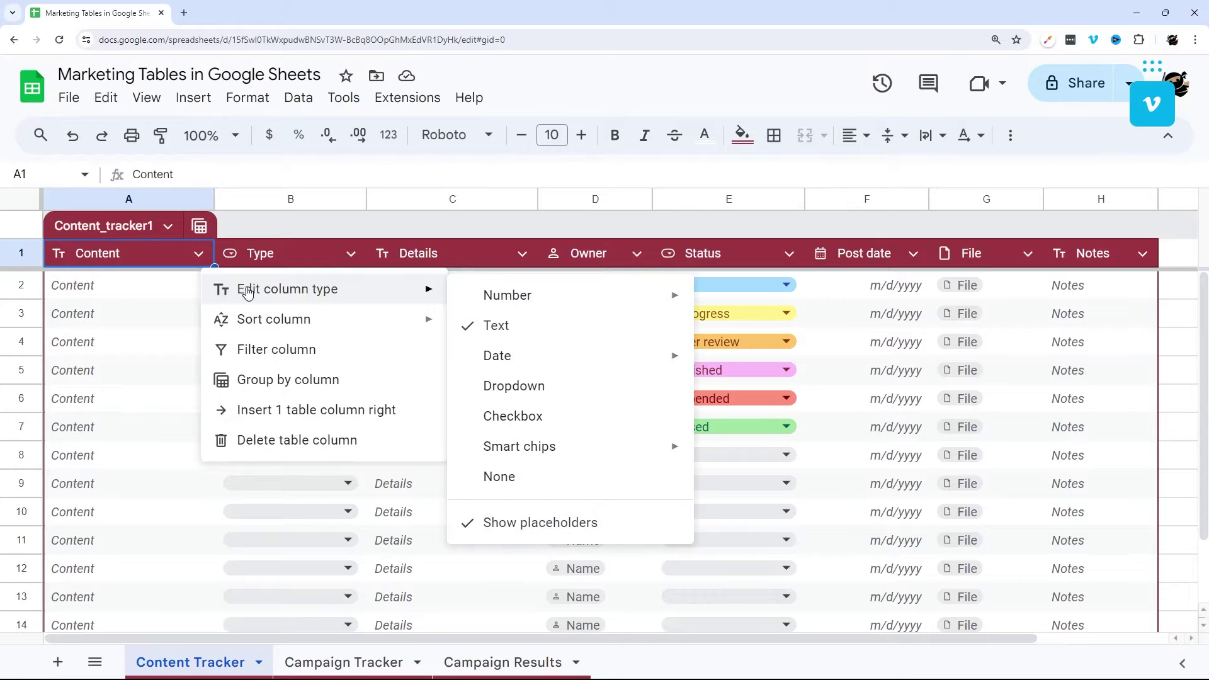
pyautogui.click(139, 289)
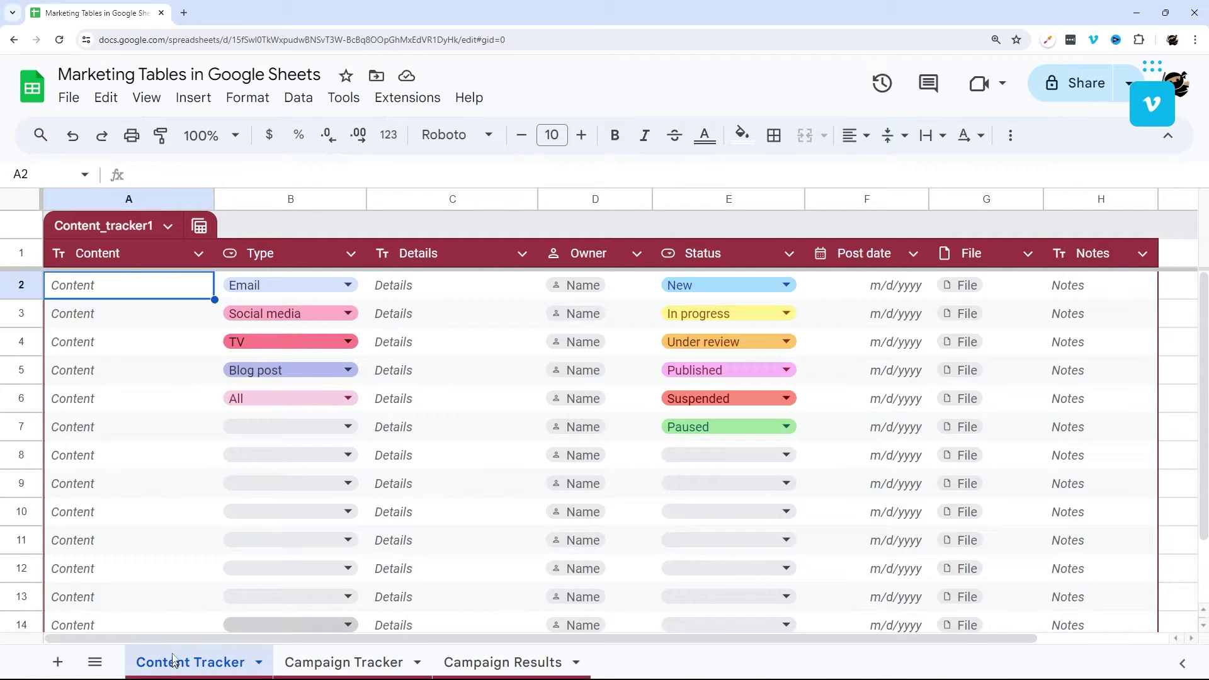
# Enter 'Content Name' in cell A2 of the Content Tracker table
pyautogui.doubleClick(129, 294)
pyautogui.write('Content Nam')
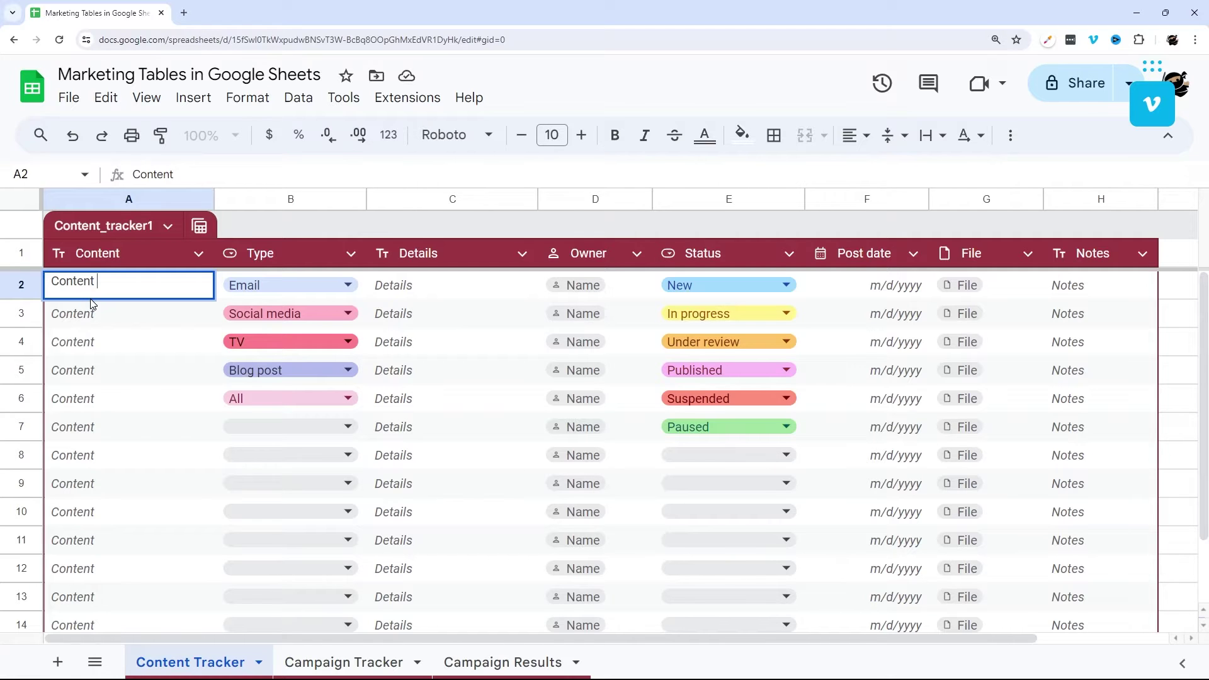
pyautogui.press('Return')
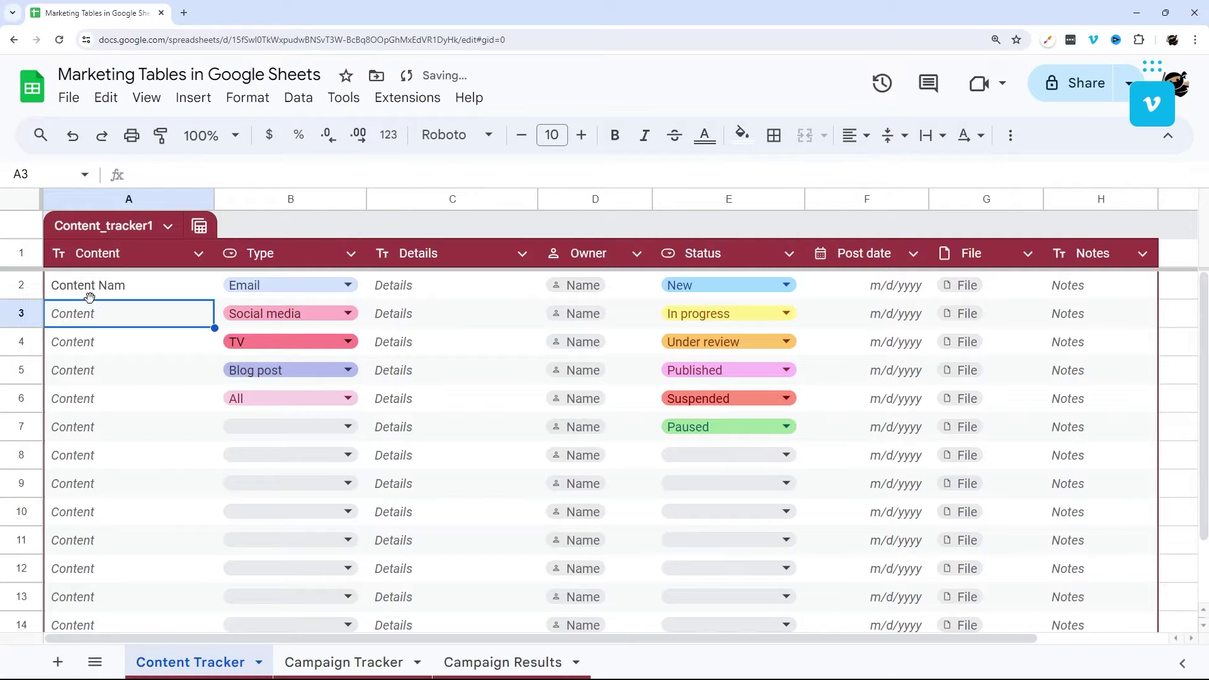
pyautogui.doubleClick(126, 295)
pyautogui.write('e')
# View the first row's Type choices and select the Details and Owner cells of rows 2 onward
pyautogui.click(339, 288)
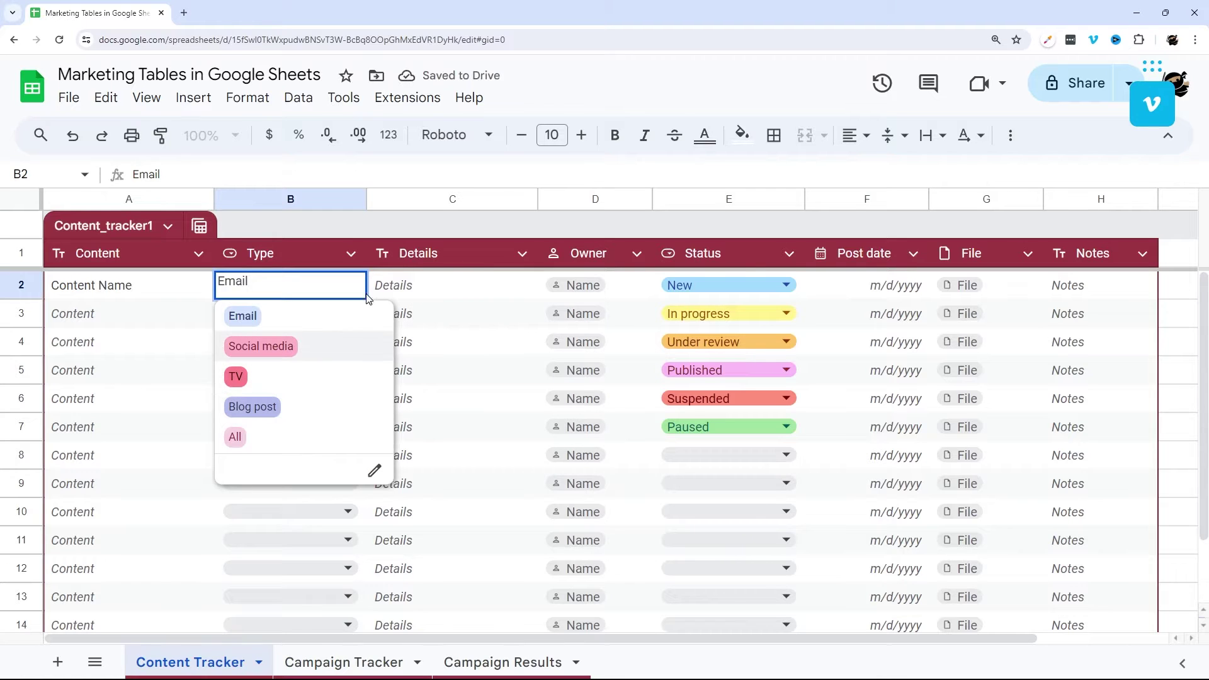
pyautogui.moveTo(464, 285); pyautogui.dragTo(468, 427)
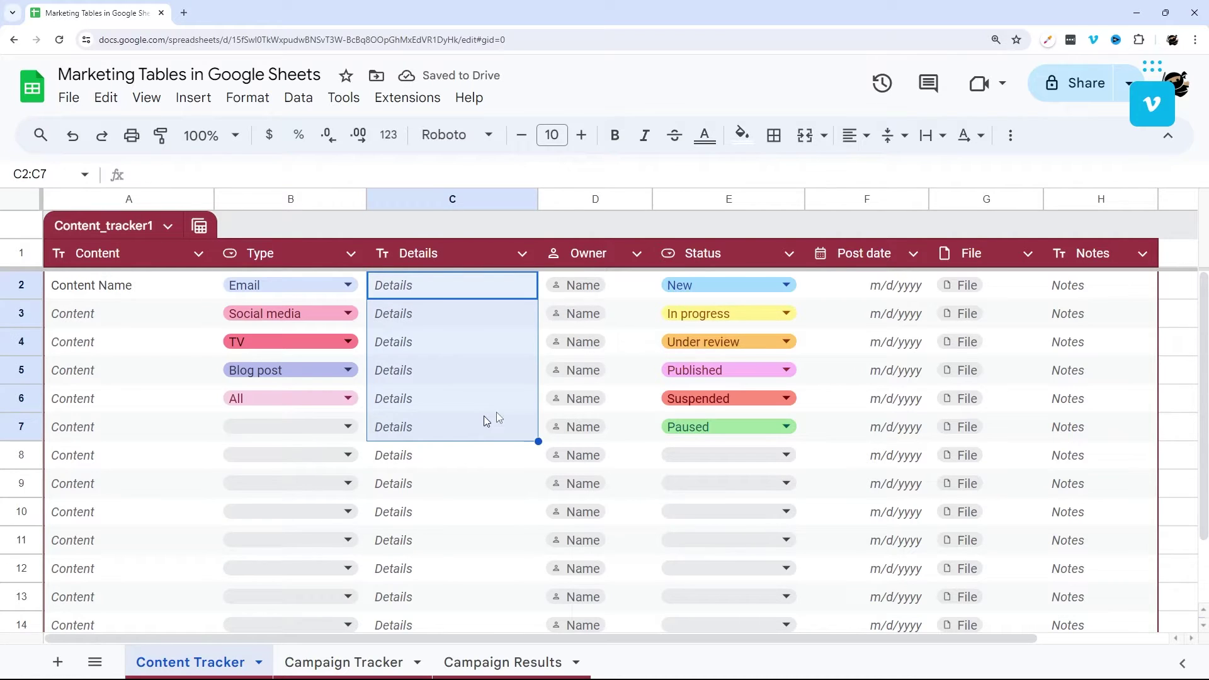
pyautogui.click(625, 289)
pyautogui.moveTo(622, 313); pyautogui.dragTo(626, 456)
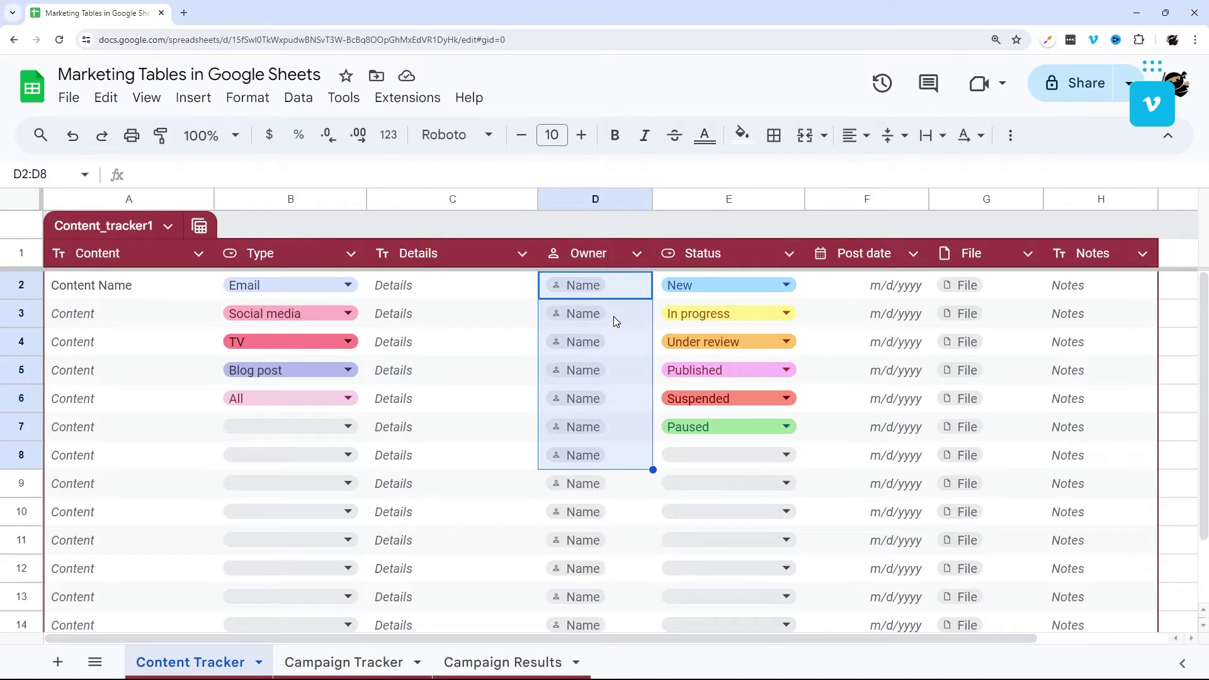
# Change the Owner column type to plain text, then undo the change
pyautogui.click(638, 254)
pyautogui.moveTo(707, 296)
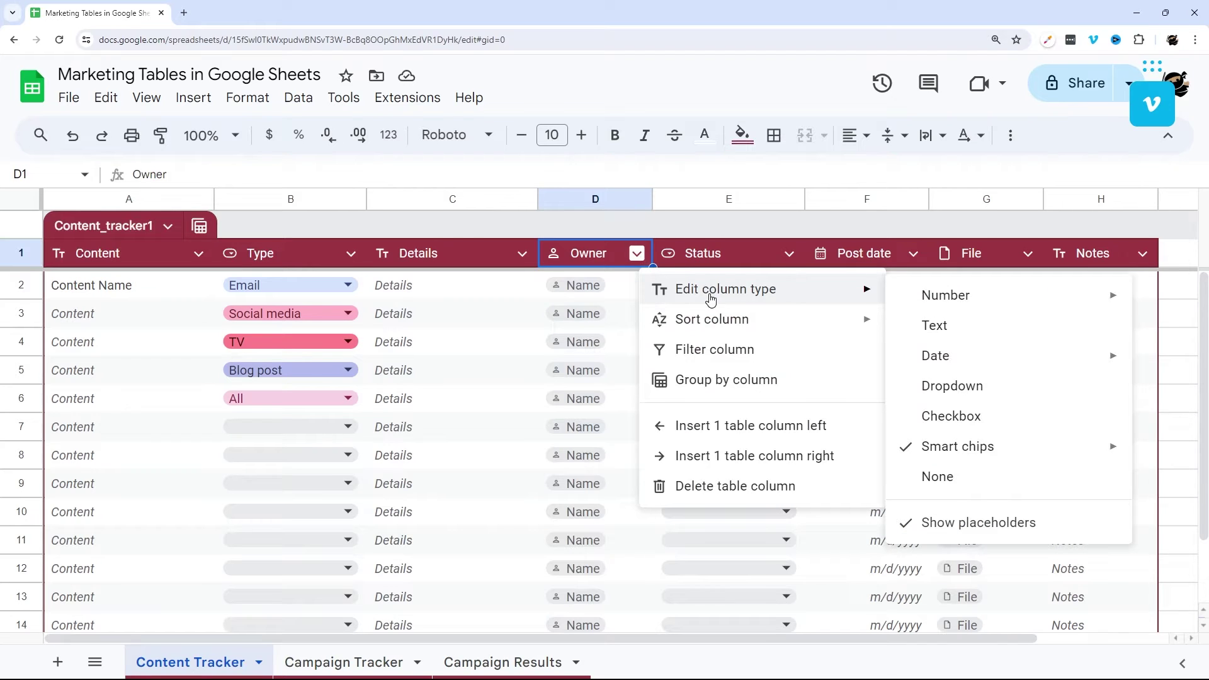
pyautogui.click(930, 326)
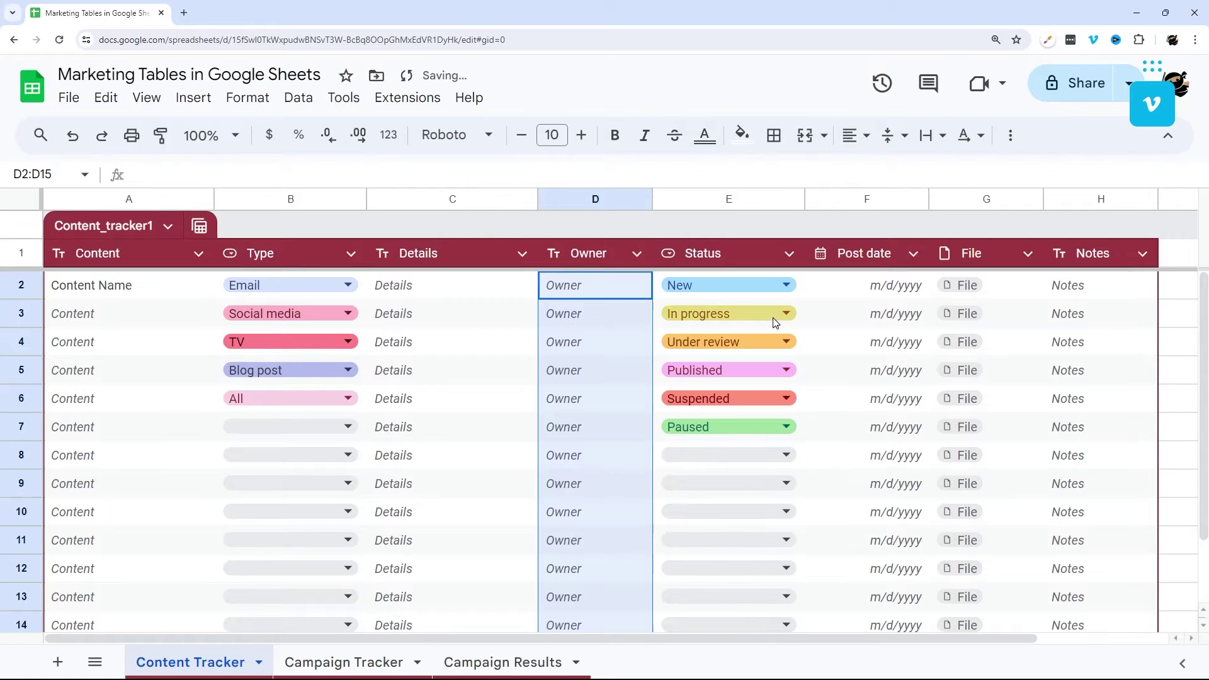
pyautogui.hotkey('ctrl', 'z')
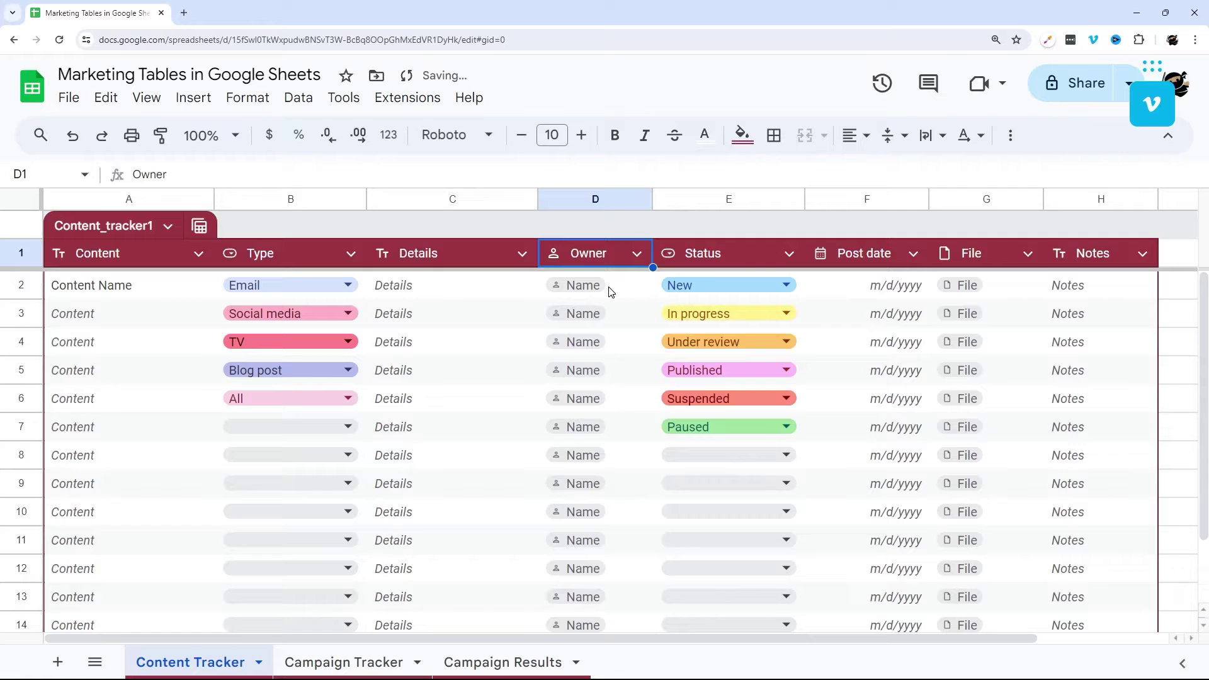
# Check the first row's Status choices and Post date picker, leaving both unchanged
pyautogui.click(786, 285)
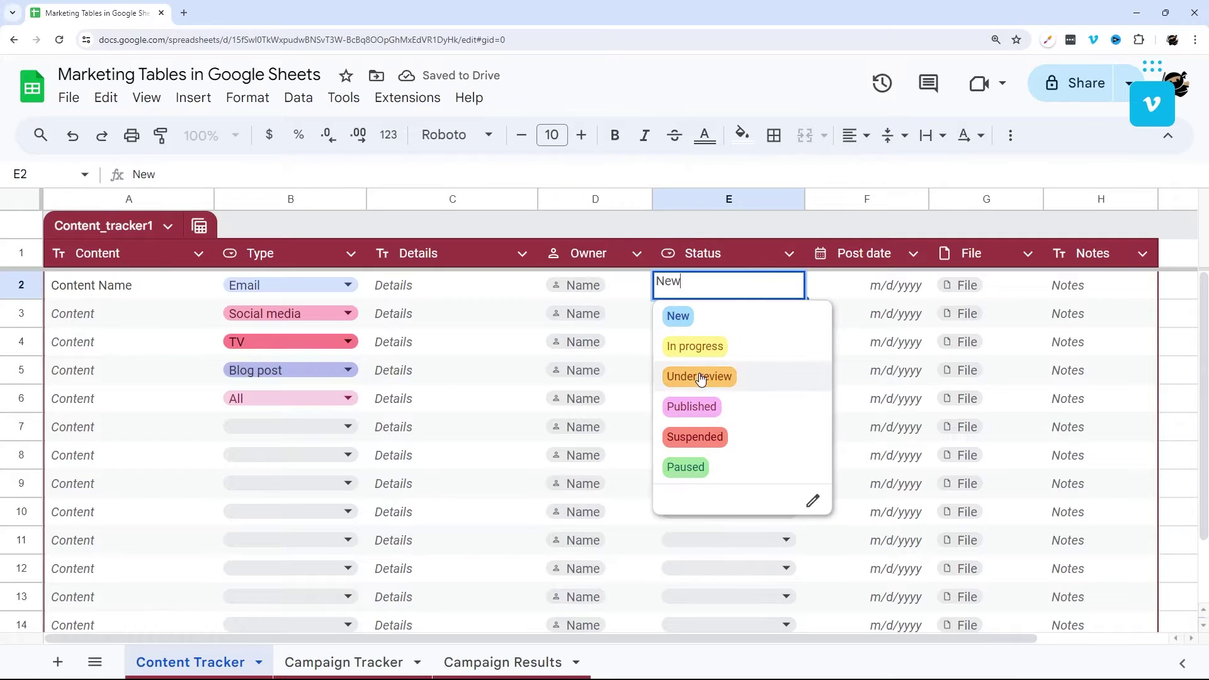
pyautogui.doubleClick(897, 289)
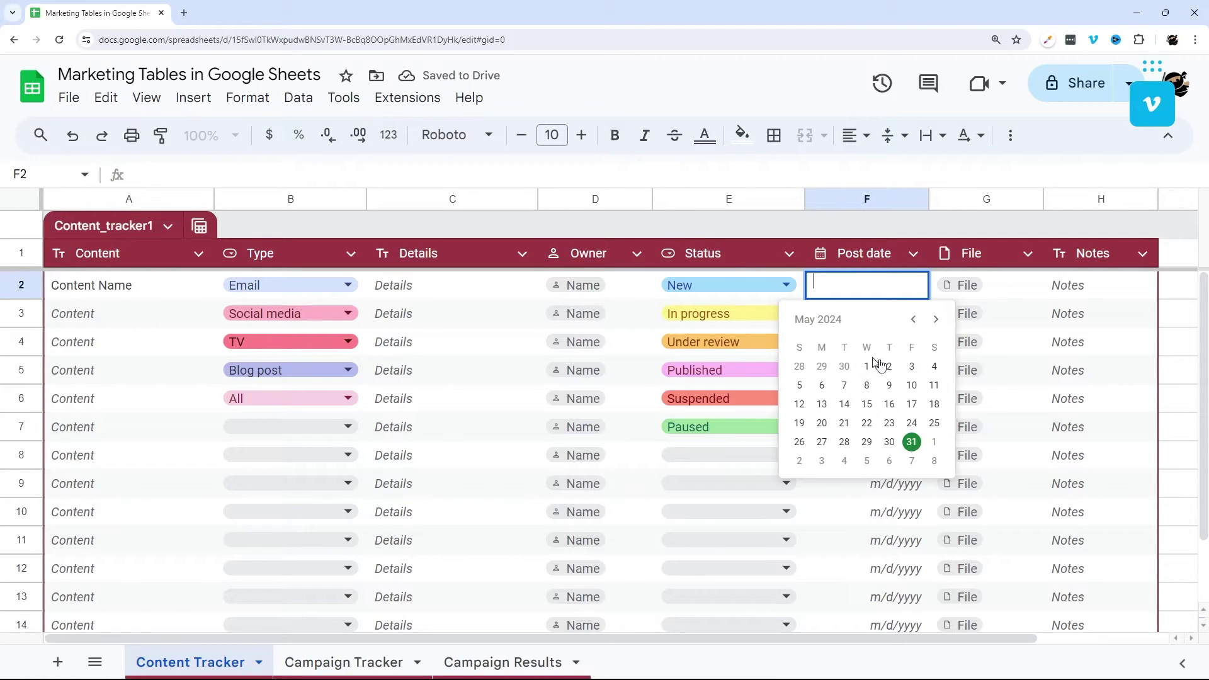
pyautogui.click(1006, 285)
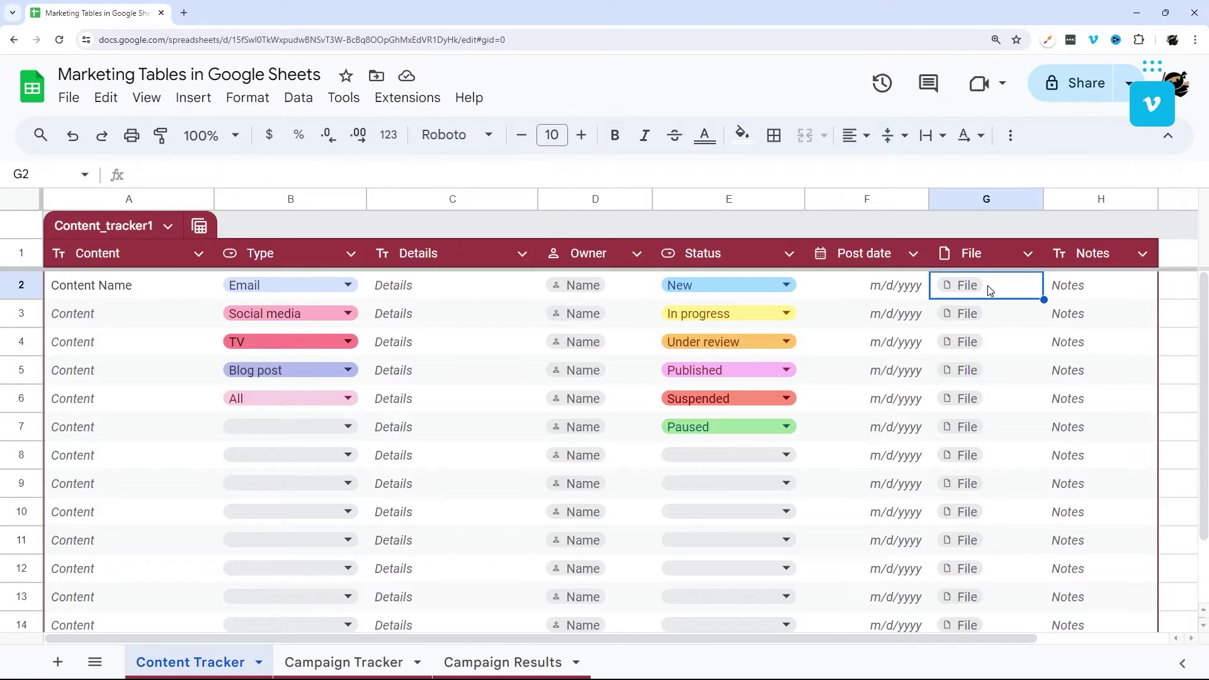
# Try linking the Event Tables in Google Sheets file in G2, cancel it, and select Notes cells H2–H9
pyautogui.doubleClick(989, 289)
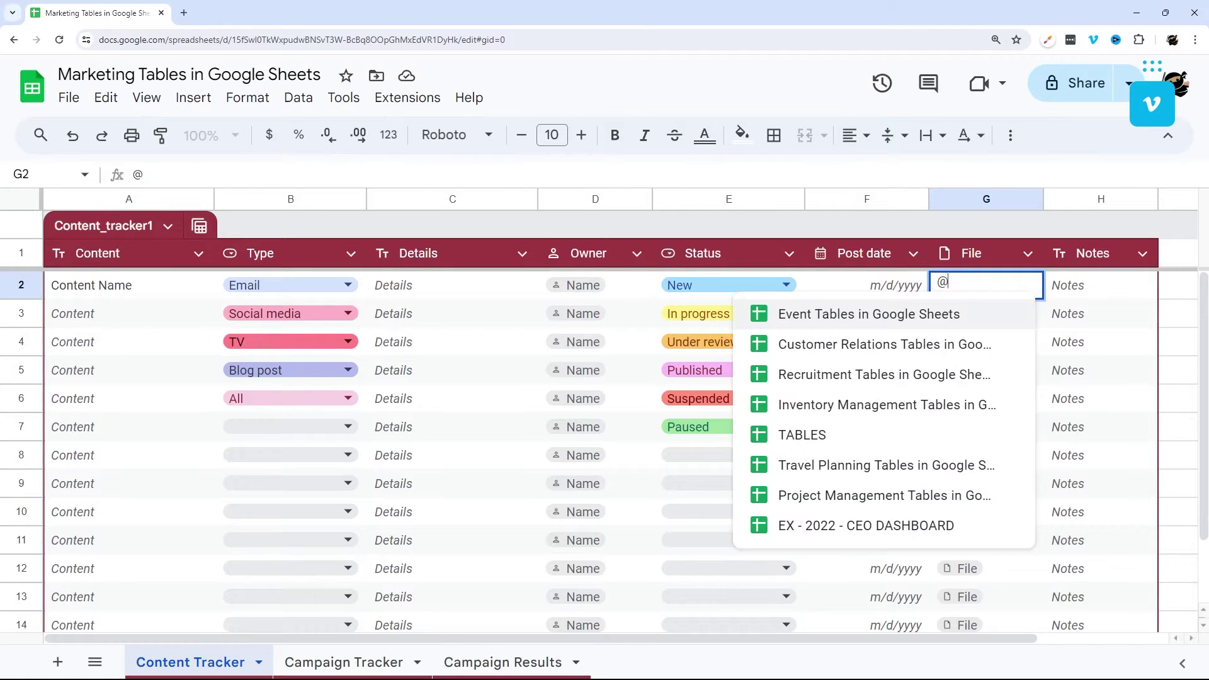
pyautogui.click(837, 313)
pyautogui.press('Escape')
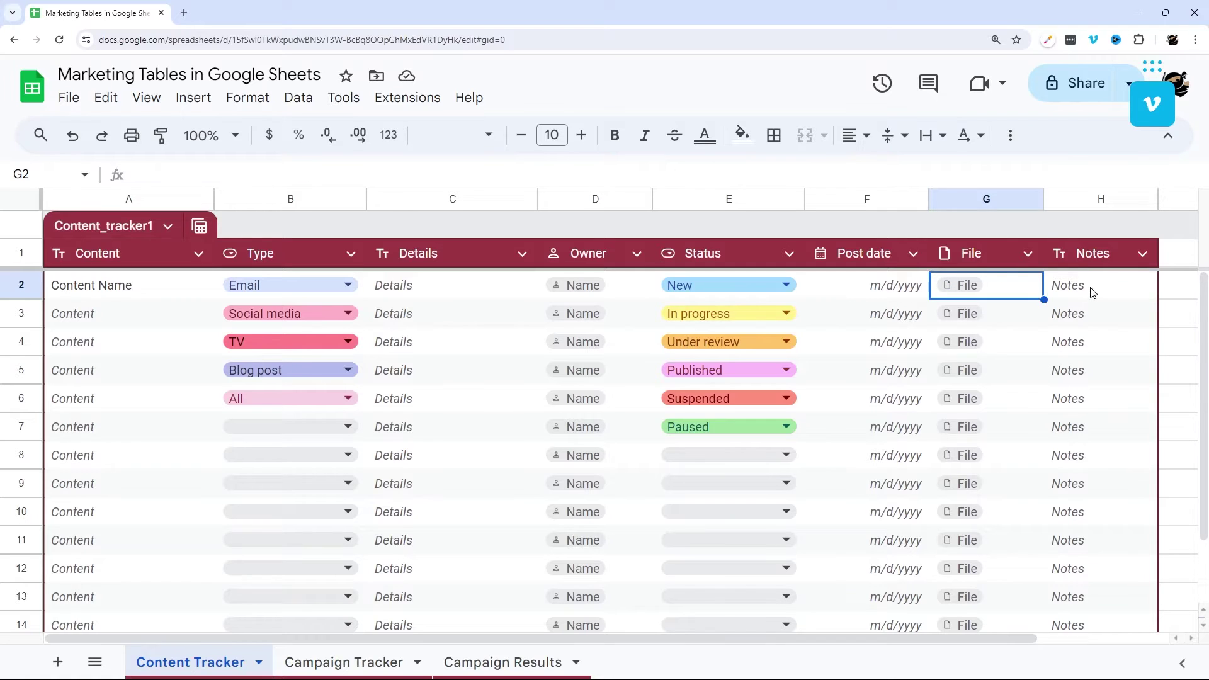
pyautogui.moveTo(1090, 291); pyautogui.dragTo(1075, 481)
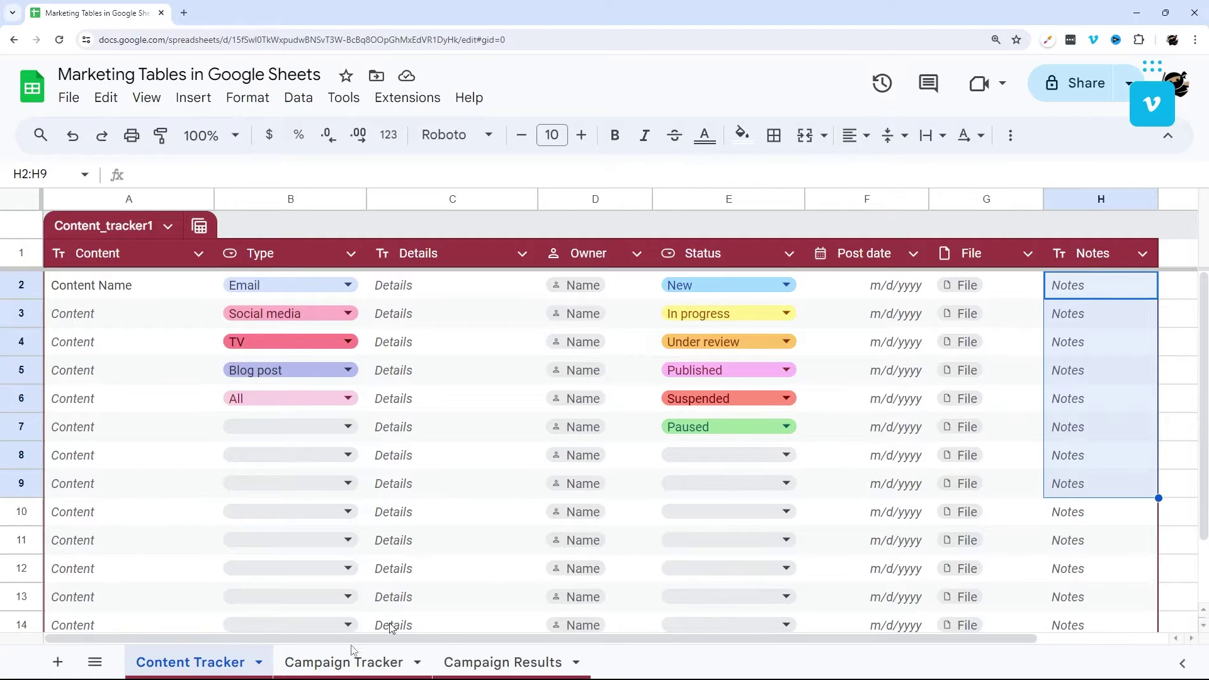
# On the Campaign Tracker sheet, rename the first campaign entry to 'Campaign Name'
pyautogui.click(328, 673)
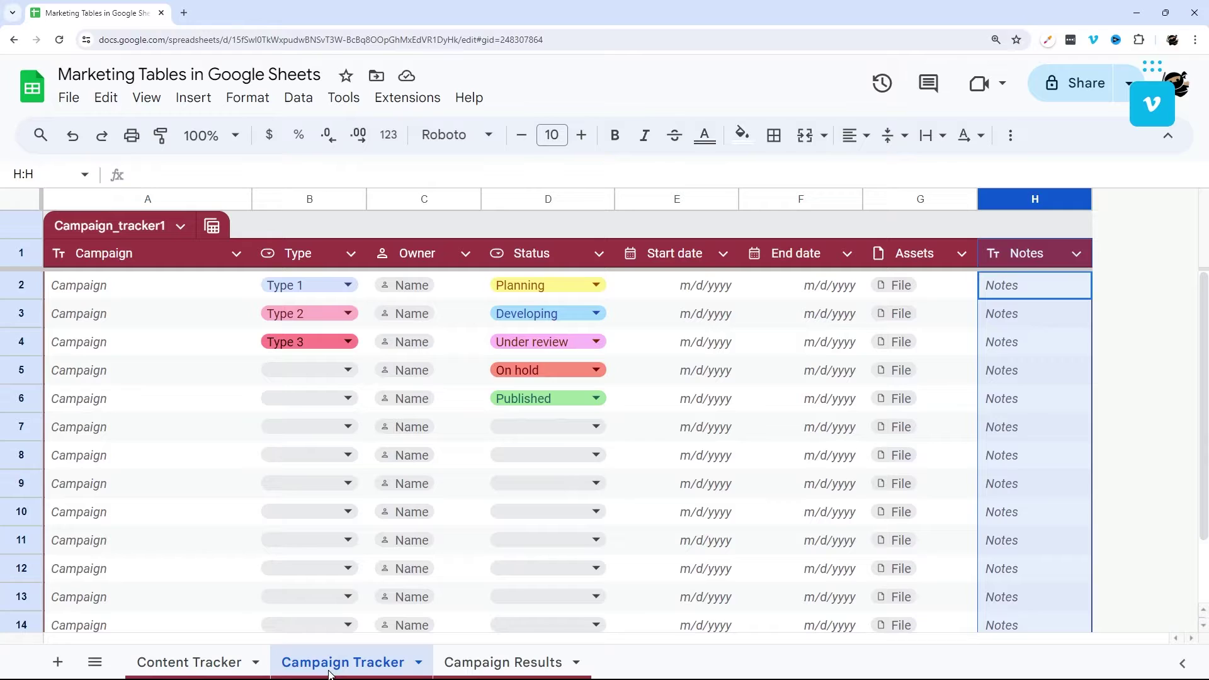
pyautogui.doubleClick(119, 290)
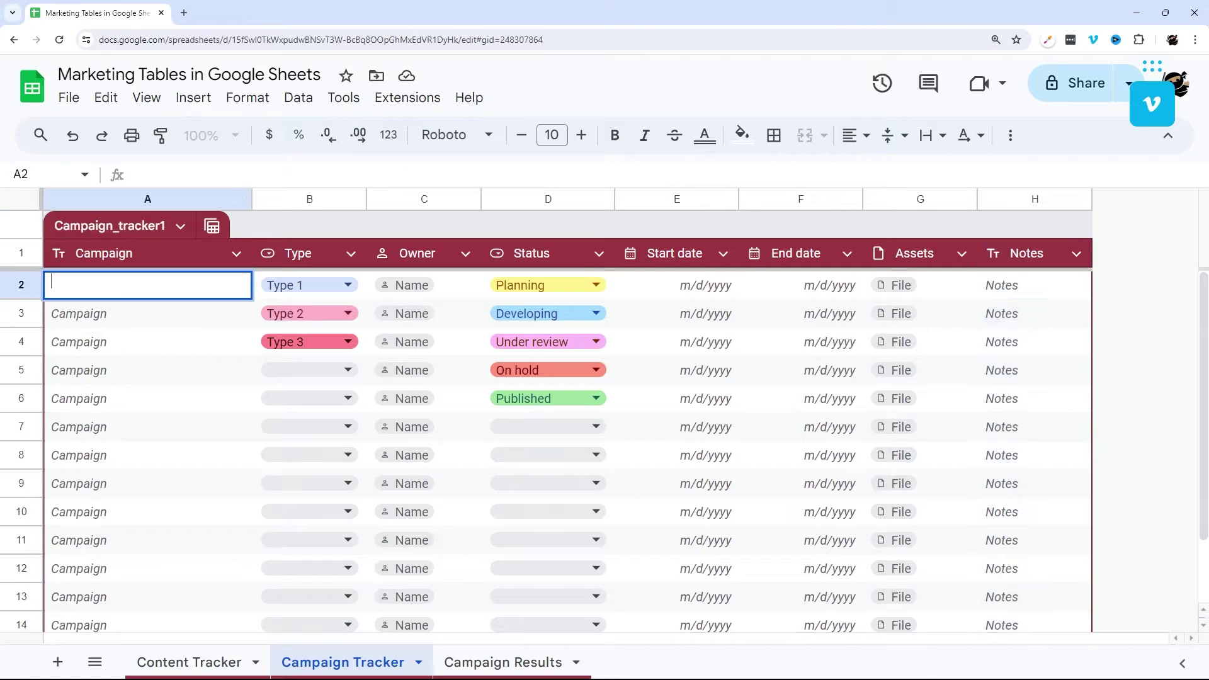
pyautogui.write('Campaign Na')
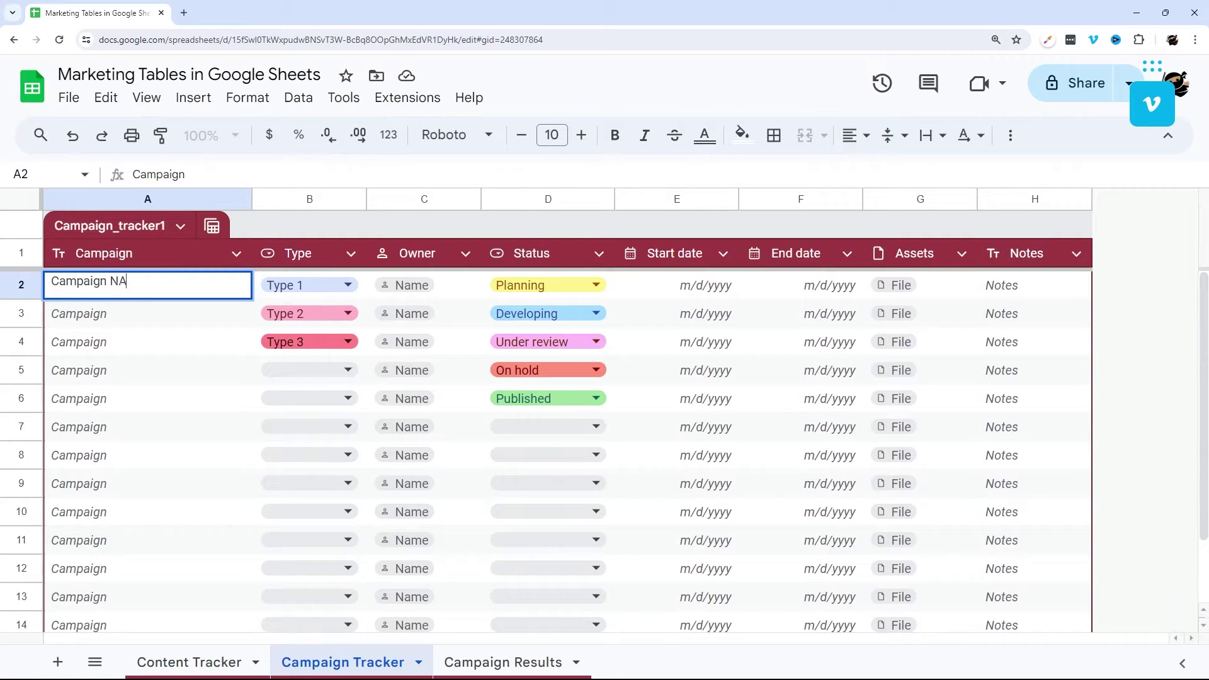
pyautogui.write('me')
pyautogui.press('Return')
# Browse the first campaign's Type and Status choices and select the Owner, date, Assets and Notes cells
pyautogui.doubleClick(315, 286)
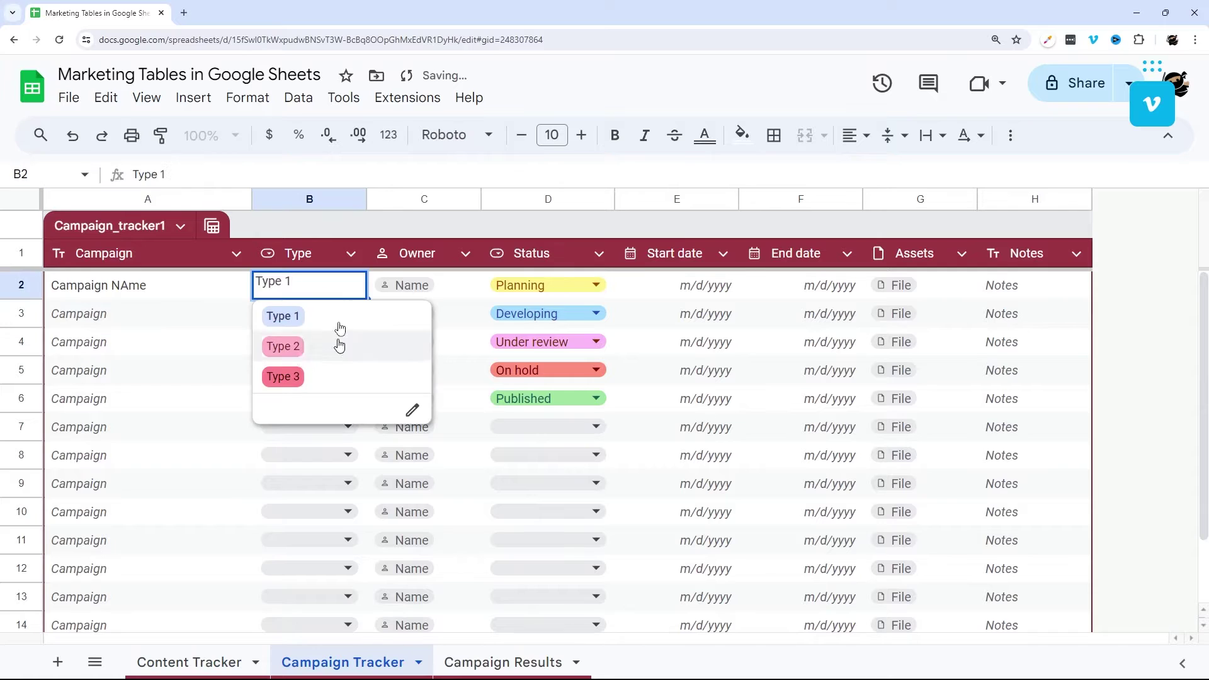
pyautogui.click(444, 284)
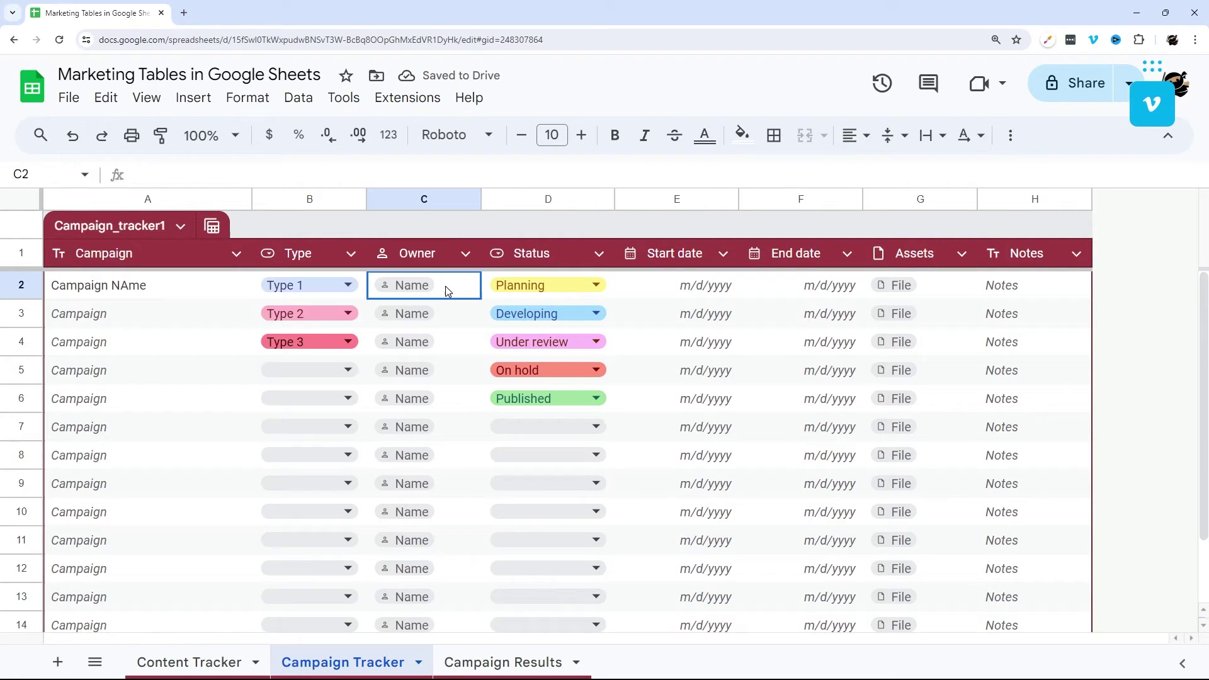
pyautogui.moveTo(454, 290); pyautogui.dragTo(451, 406)
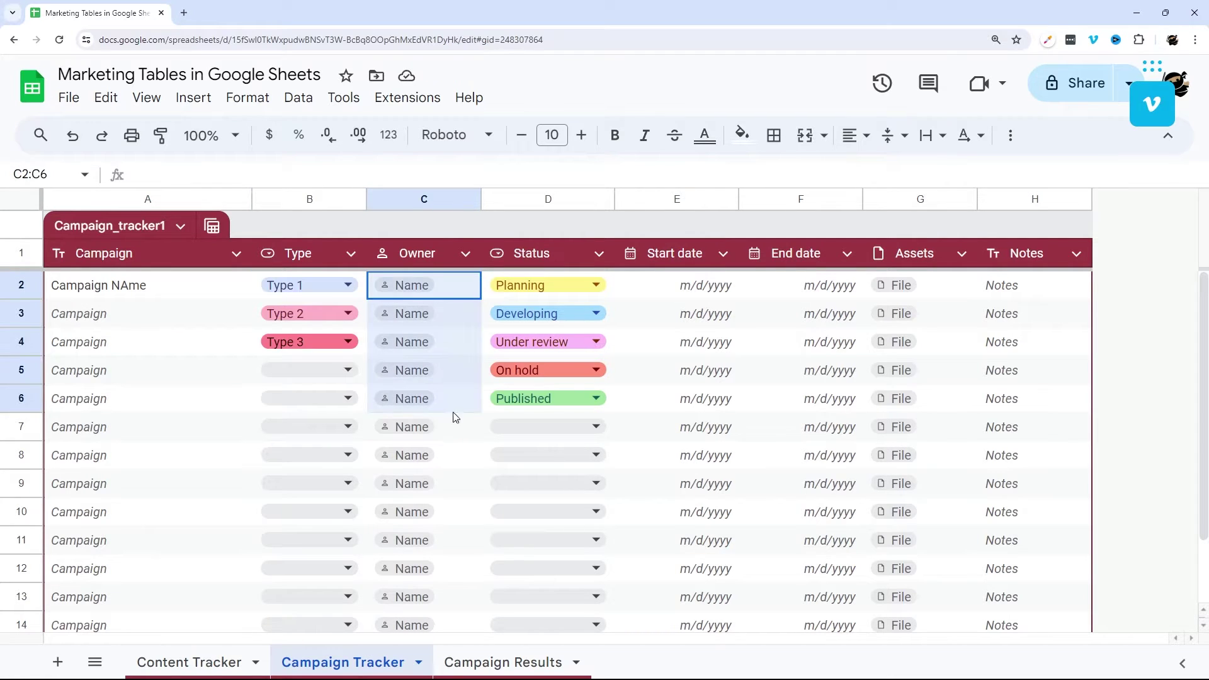
pyautogui.click(597, 286)
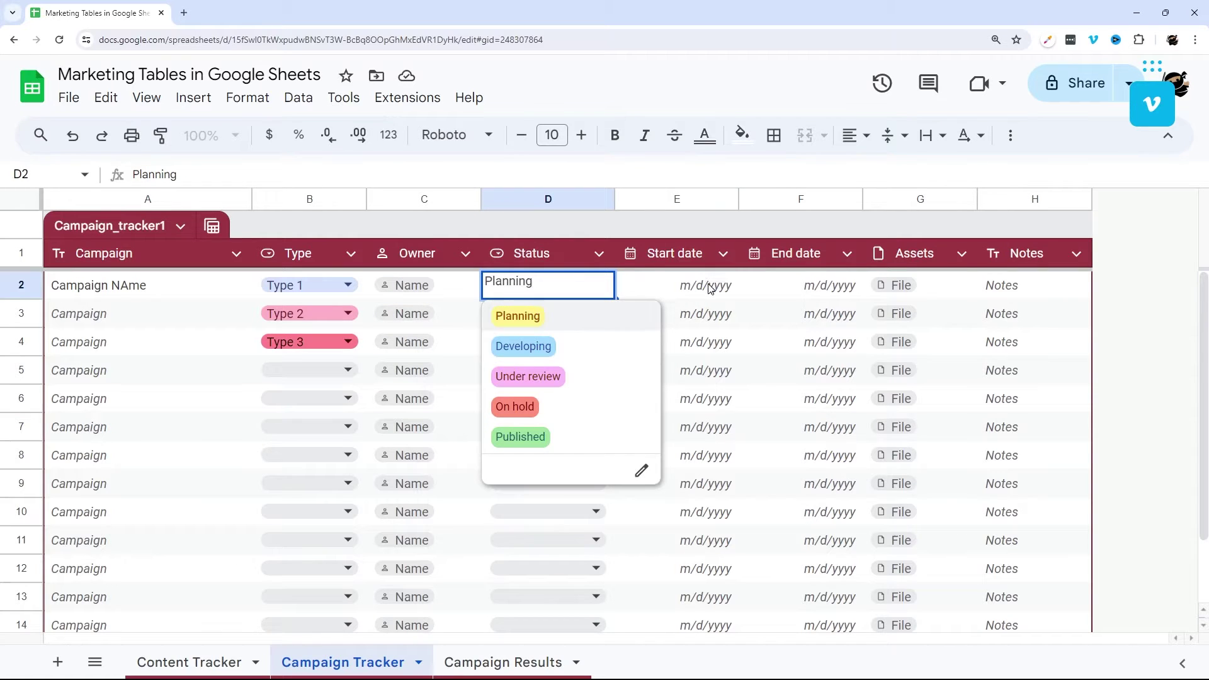
pyautogui.moveTo(709, 287); pyautogui.dragTo(883, 326)
pyautogui.moveTo(942, 297); pyautogui.dragTo(925, 372)
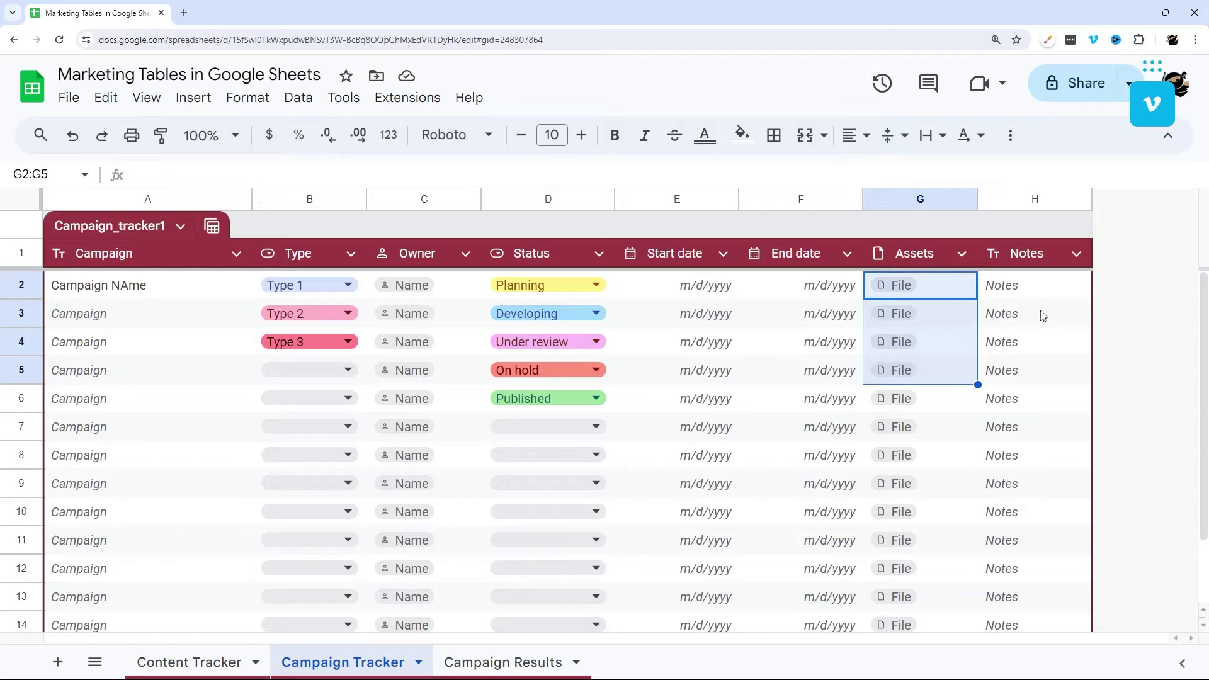
pyautogui.moveTo(1039, 289); pyautogui.dragTo(1025, 462)
pyautogui.click(502, 662)
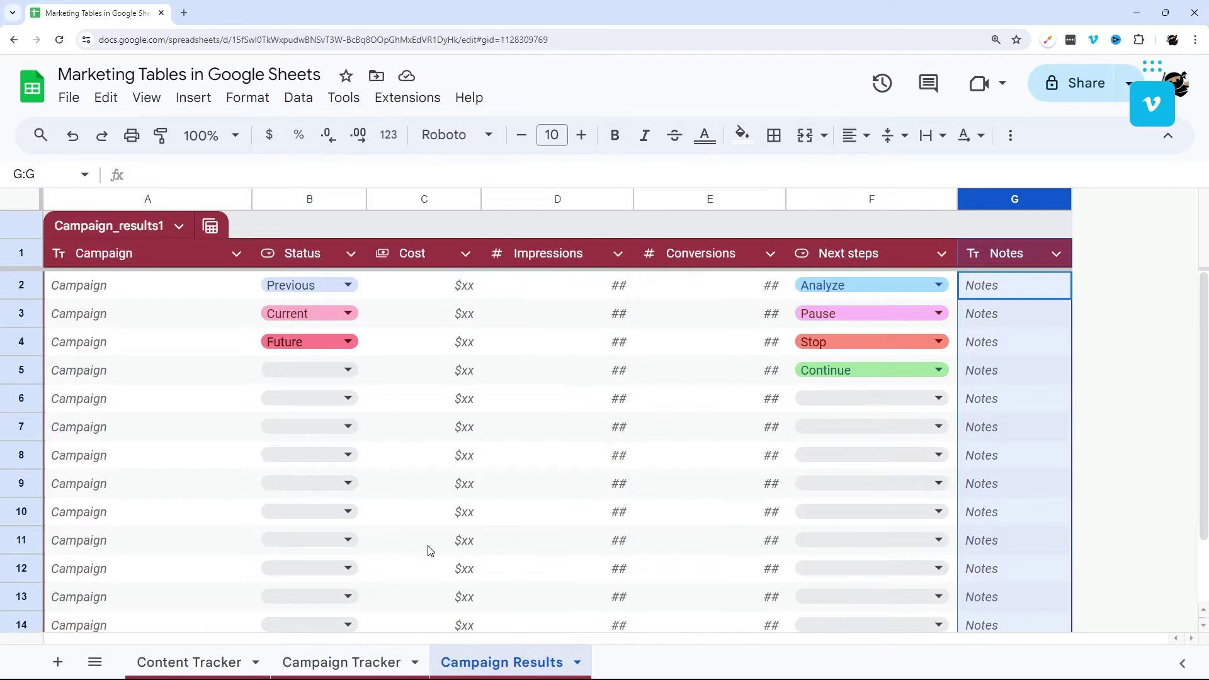
pyautogui.moveTo(107, 286); pyautogui.dragTo(70, 497)
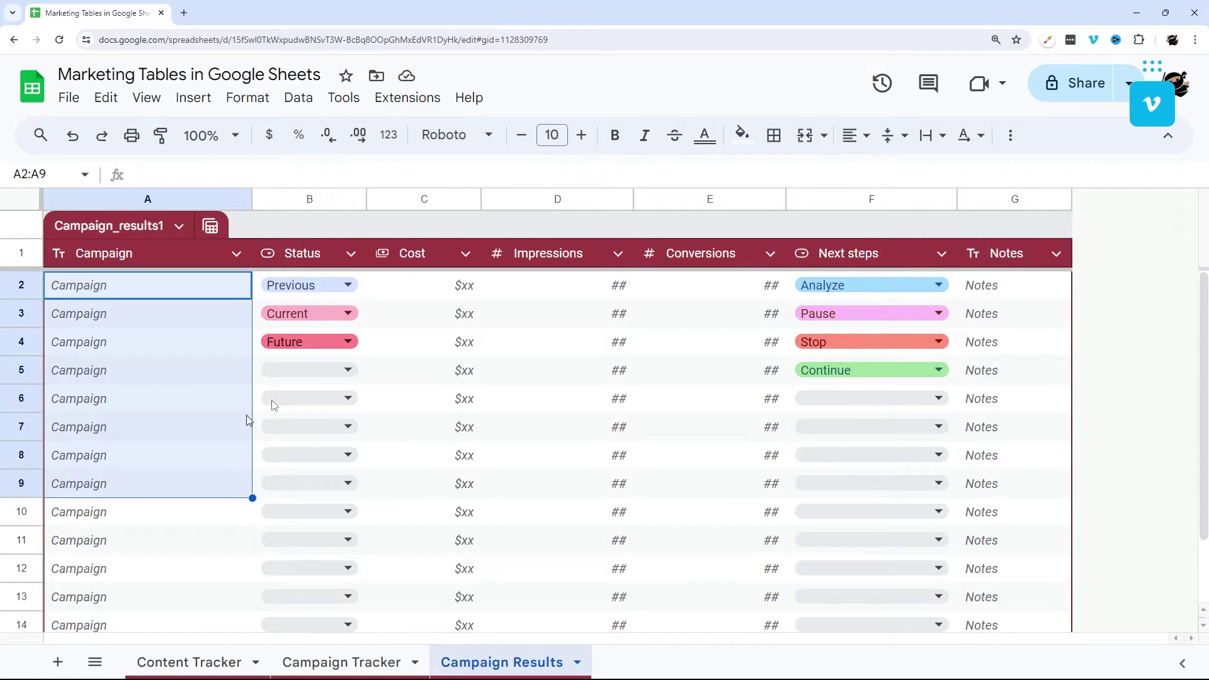
pyautogui.click(340, 281)
pyautogui.click(456, 289)
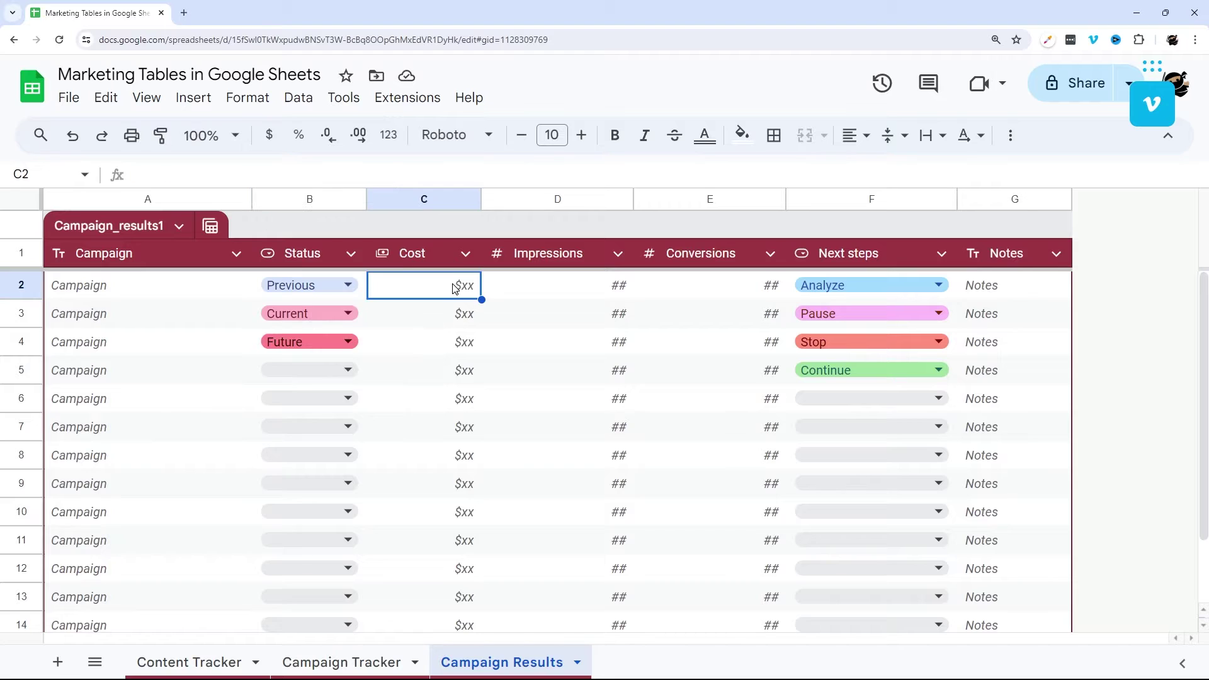
pyautogui.click(612, 288)
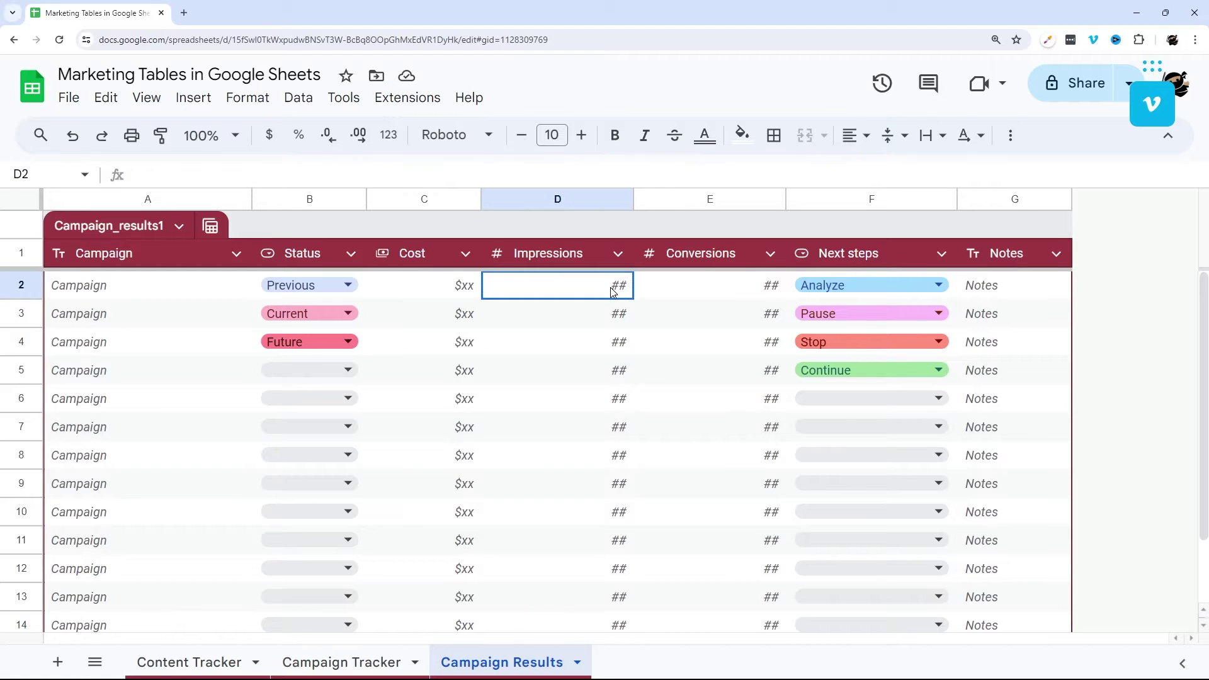
pyautogui.click(716, 292)
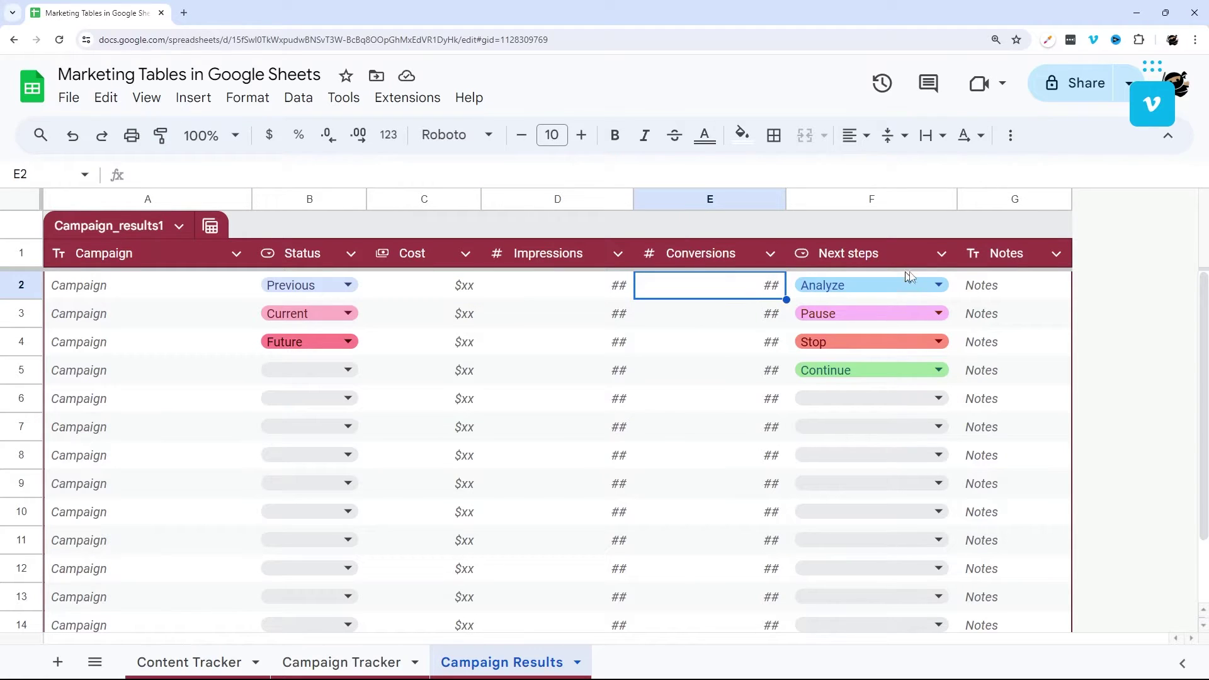
pyautogui.click(929, 284)
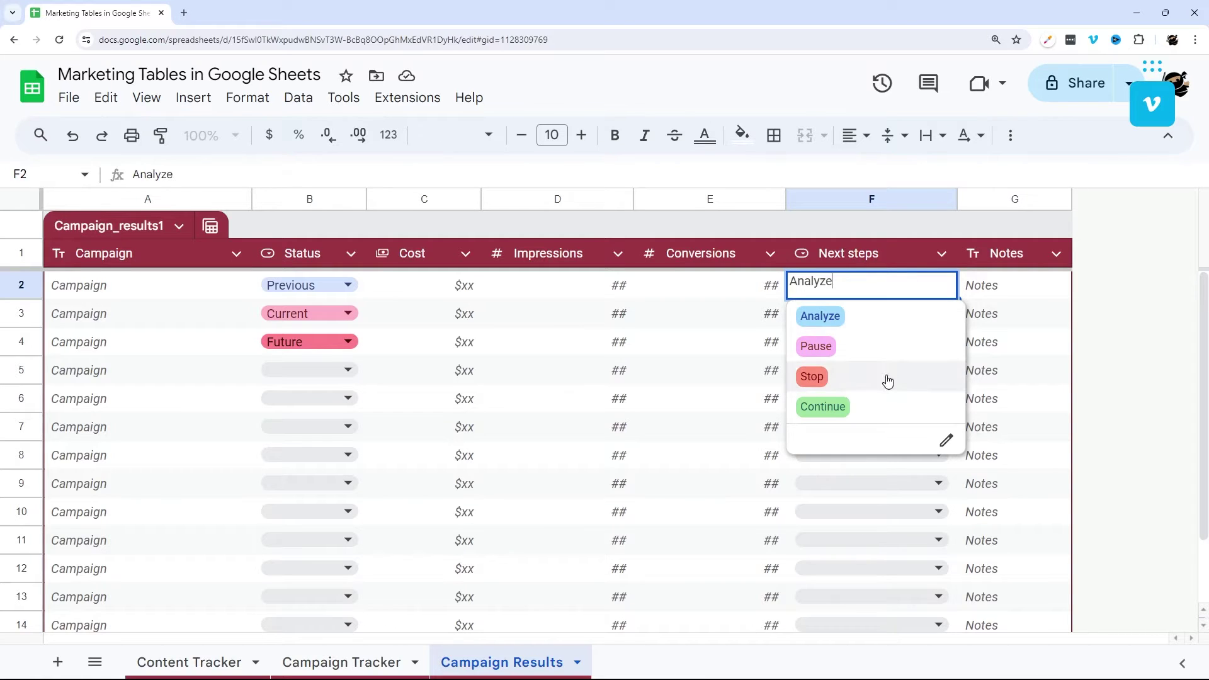
pyautogui.click(980, 286)
pyautogui.moveTo(981, 286); pyautogui.dragTo(978, 472)
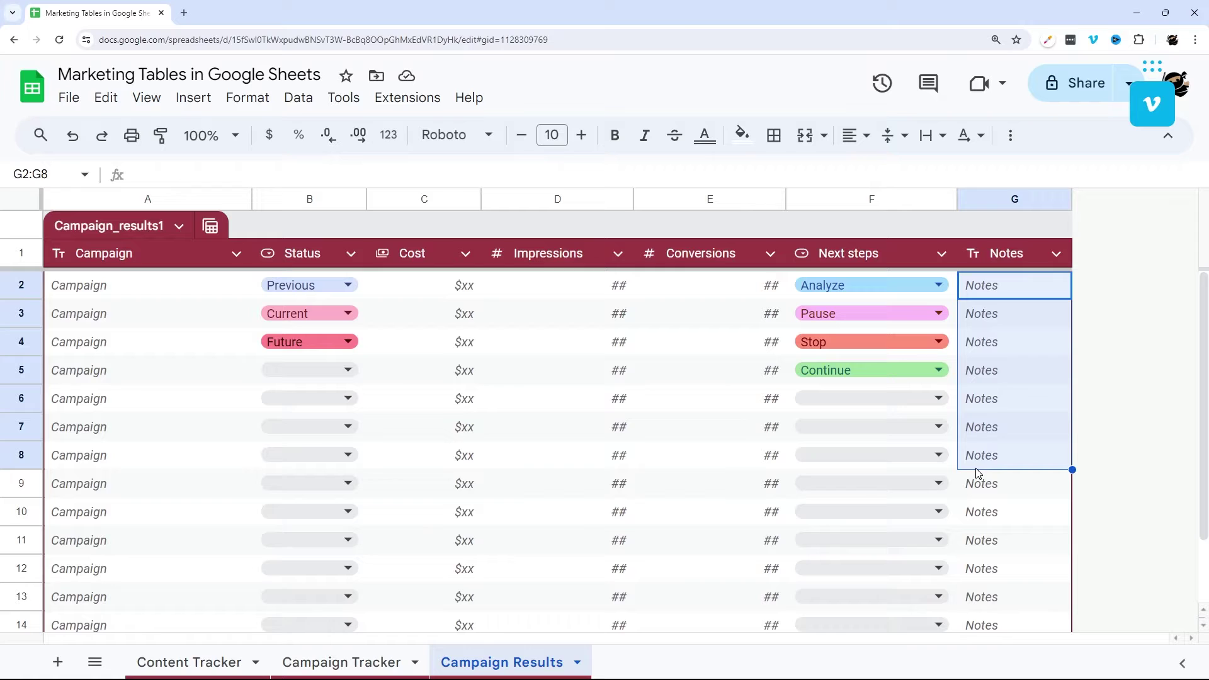
# On Content Tracker, apply the Group by Status view, then delete that view
pyautogui.click(167, 664)
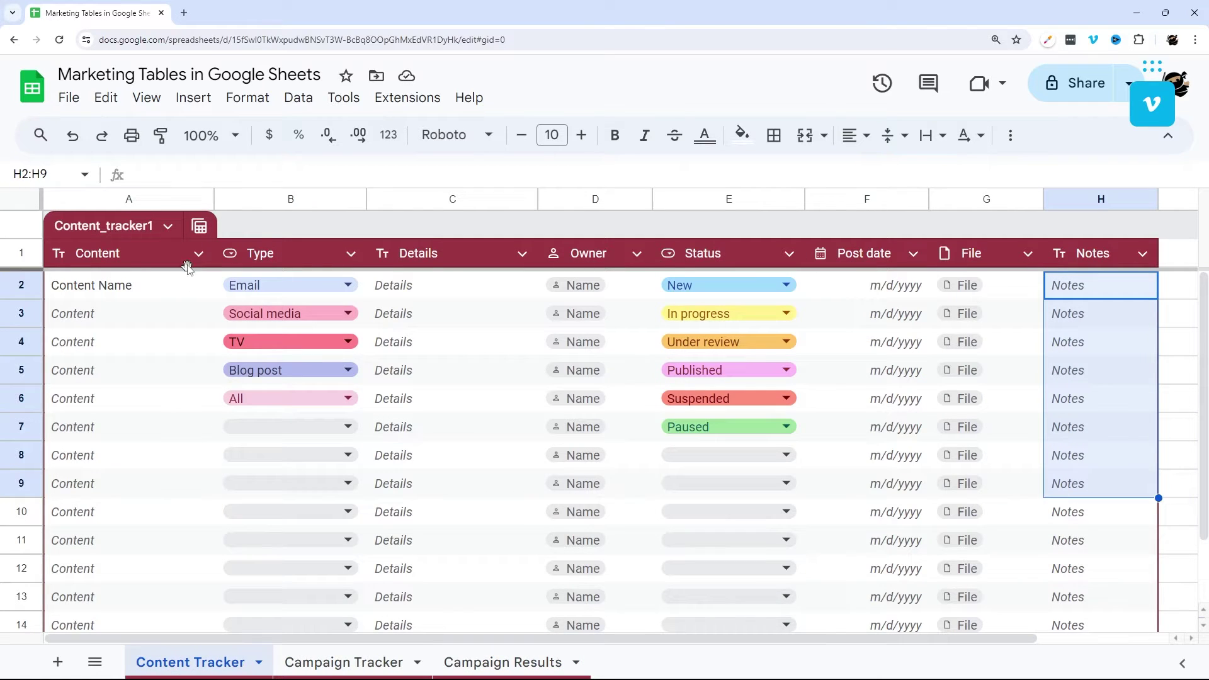
pyautogui.click(200, 228)
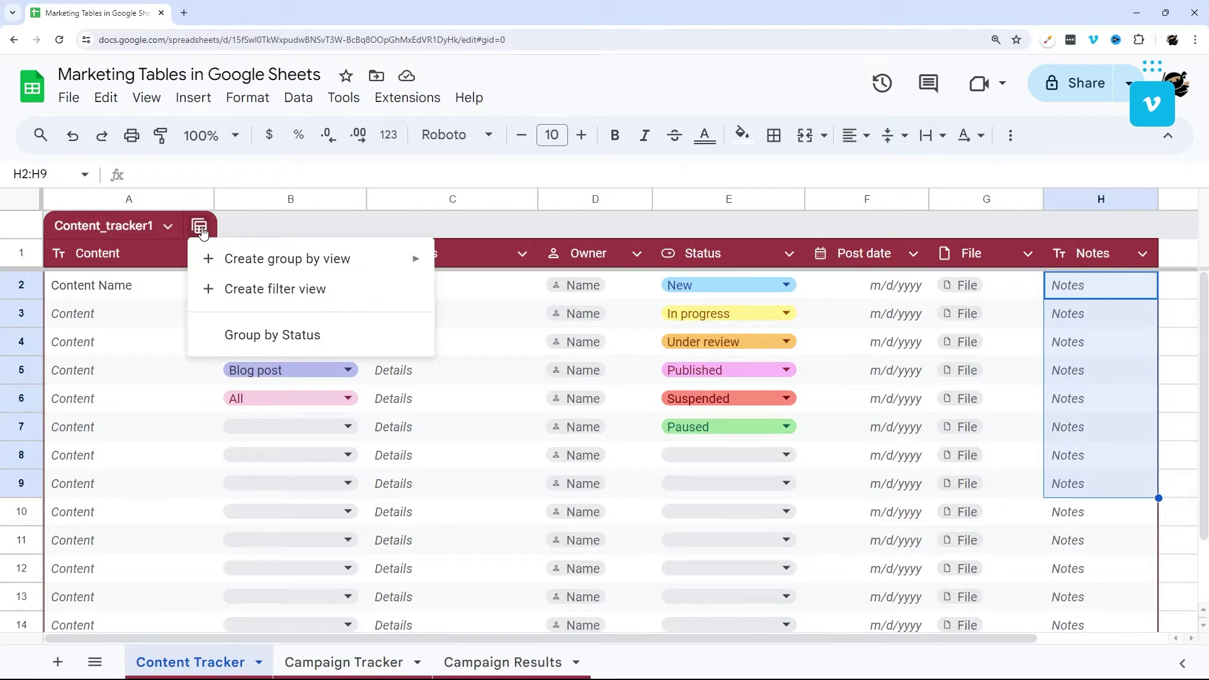
pyautogui.click(268, 338)
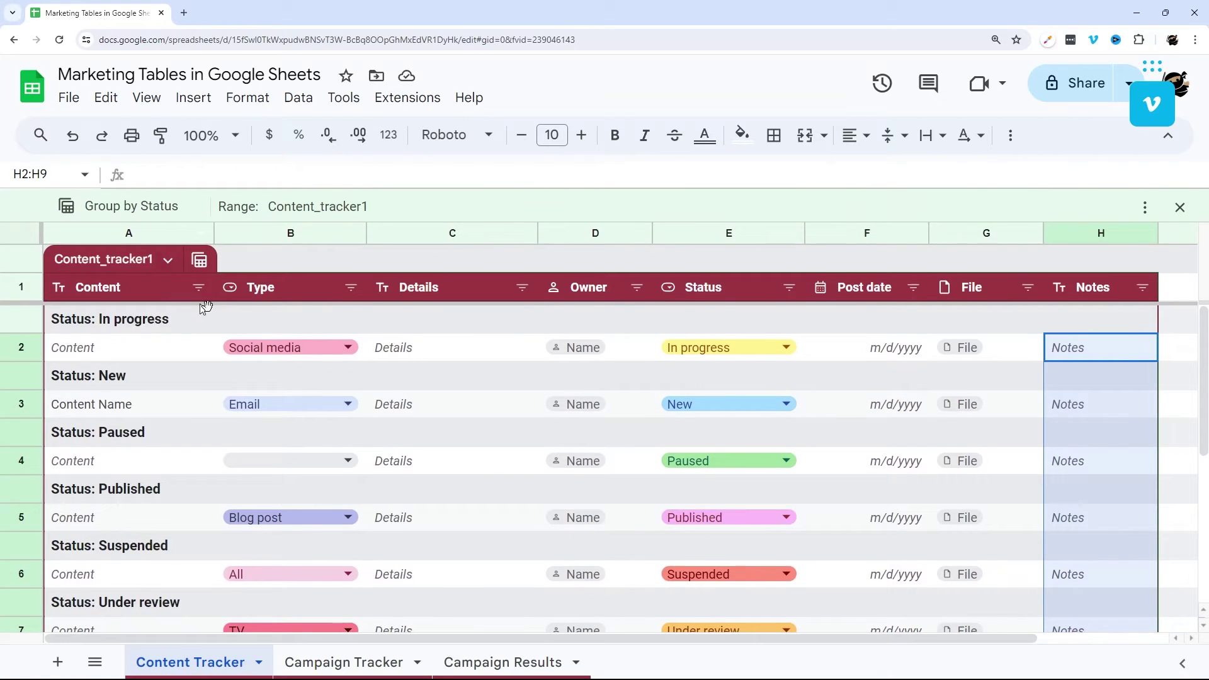
pyautogui.click(1145, 208)
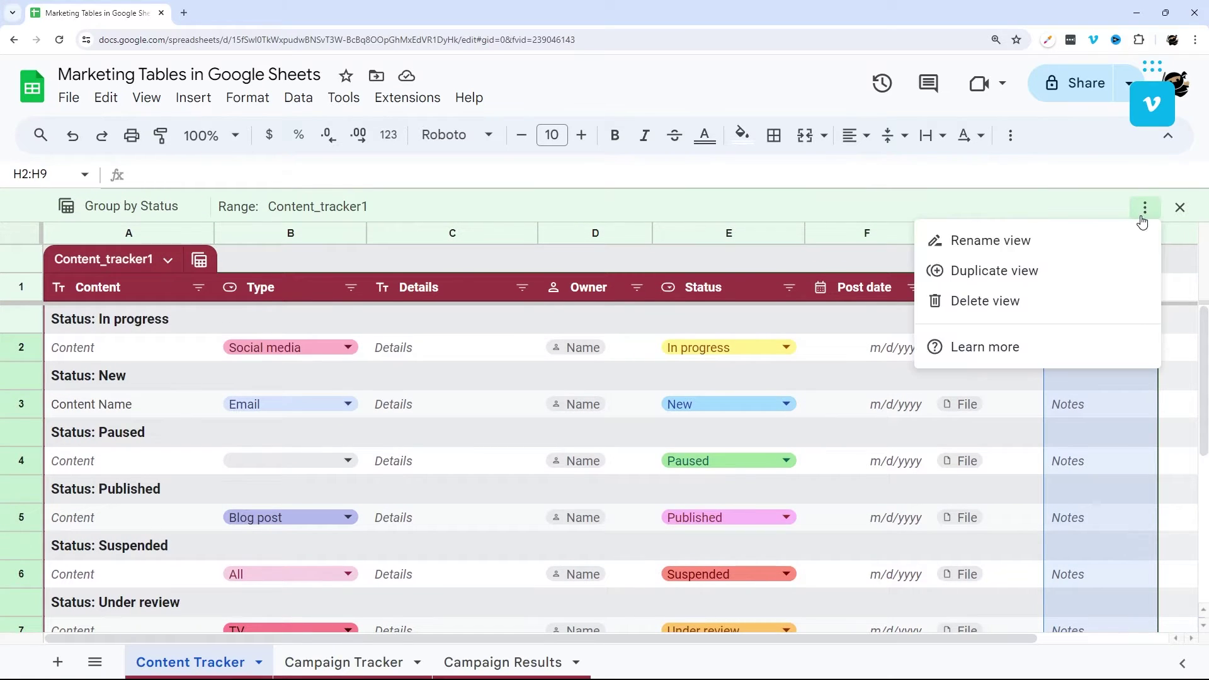
pyautogui.click(1006, 305)
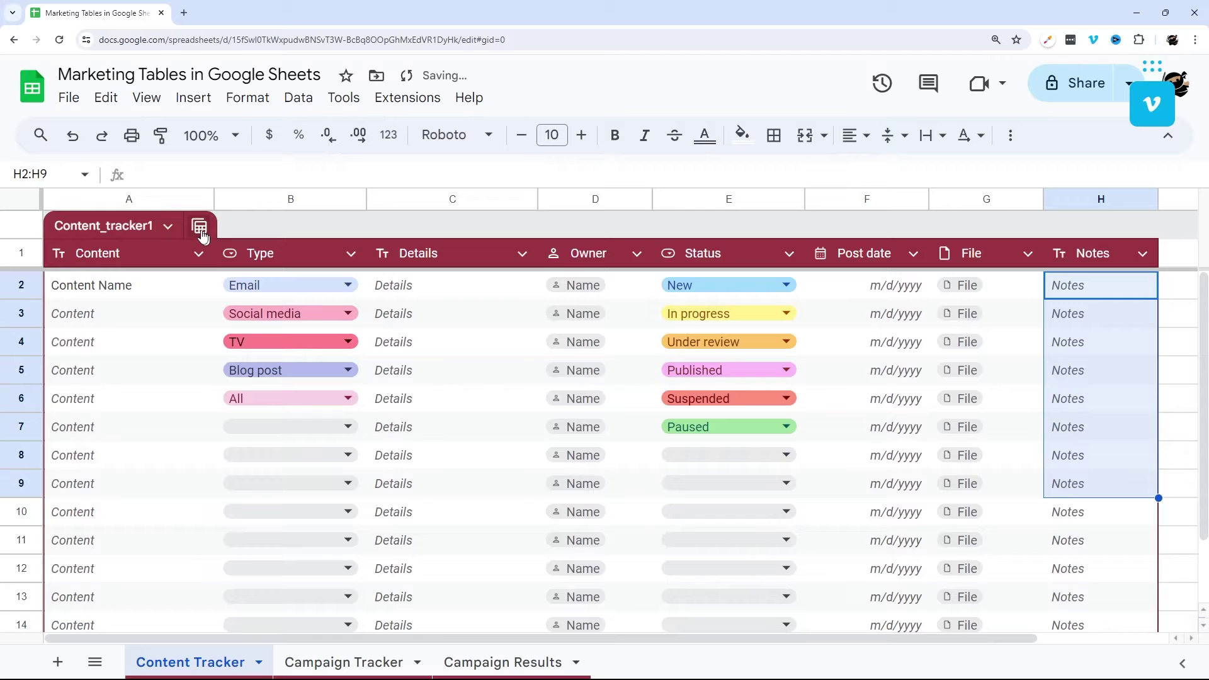
# Temporarily group Content_tracker1 rows by Status, showing each status plus a Blanks group
pyautogui.click(522, 253)
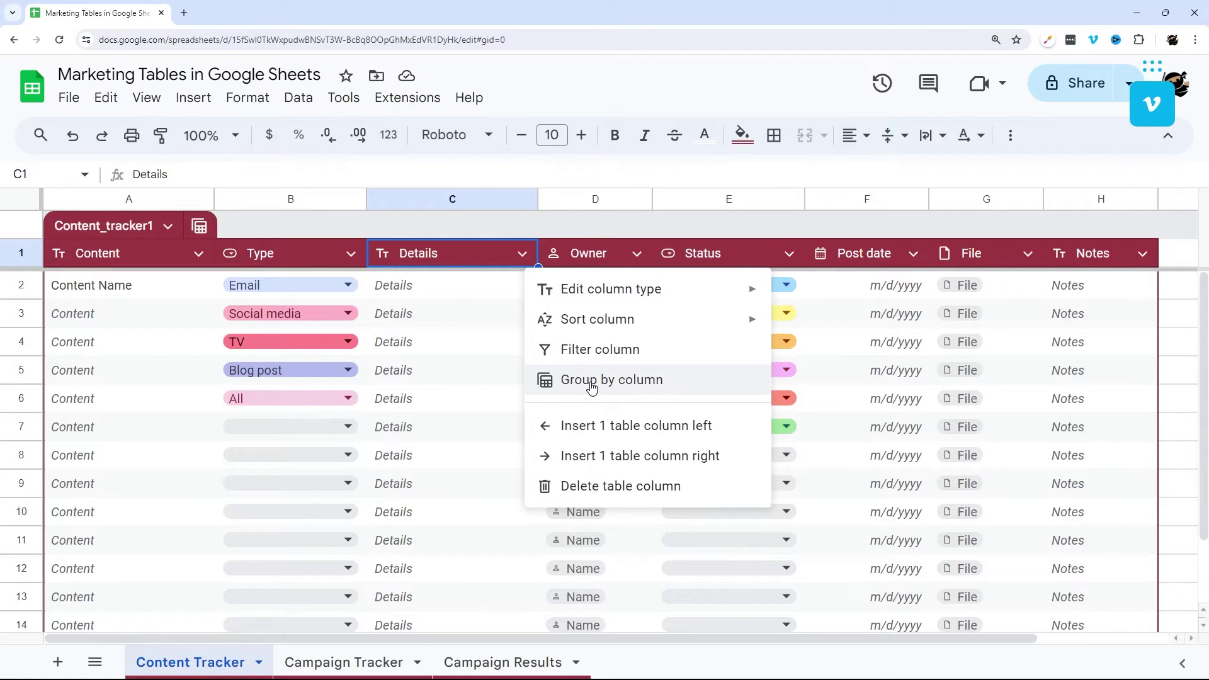
pyautogui.click(199, 228)
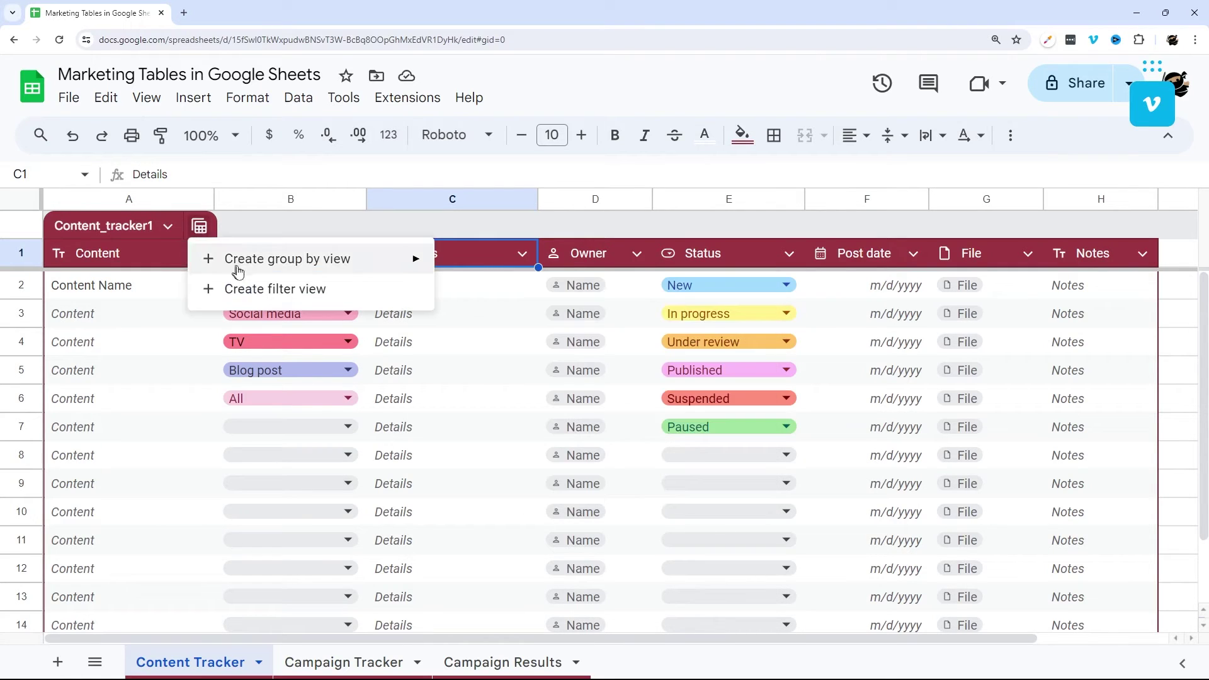
pyautogui.moveTo(240, 270)
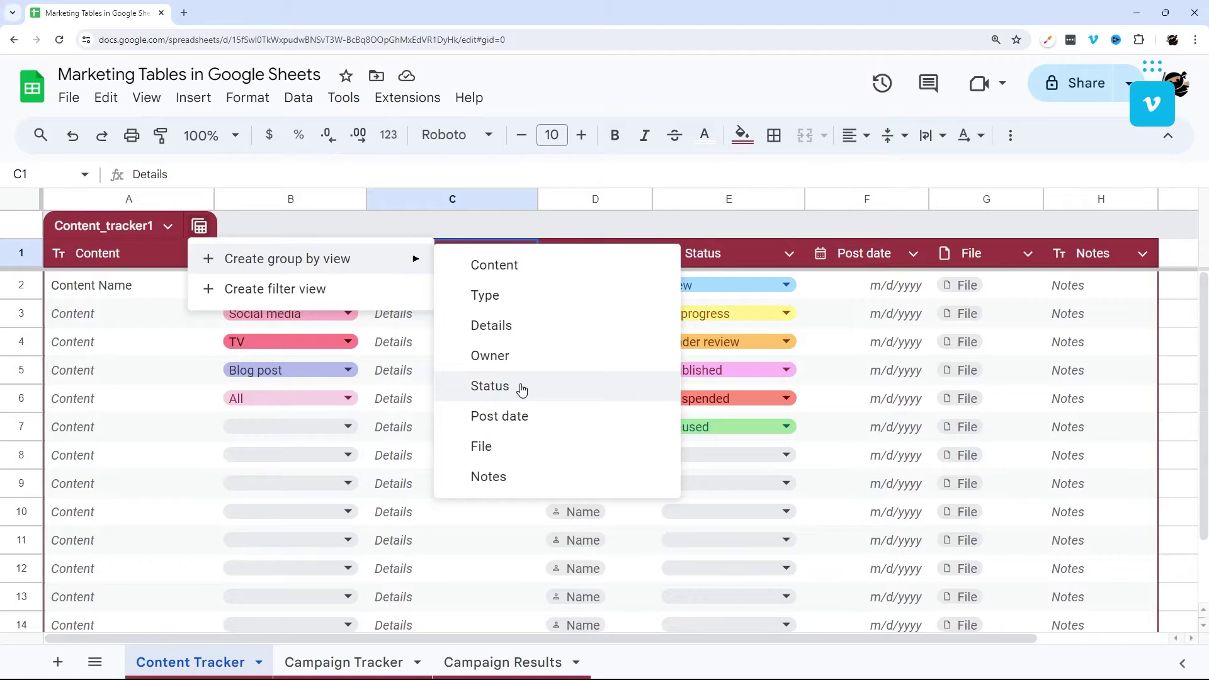
pyautogui.click(490, 386)
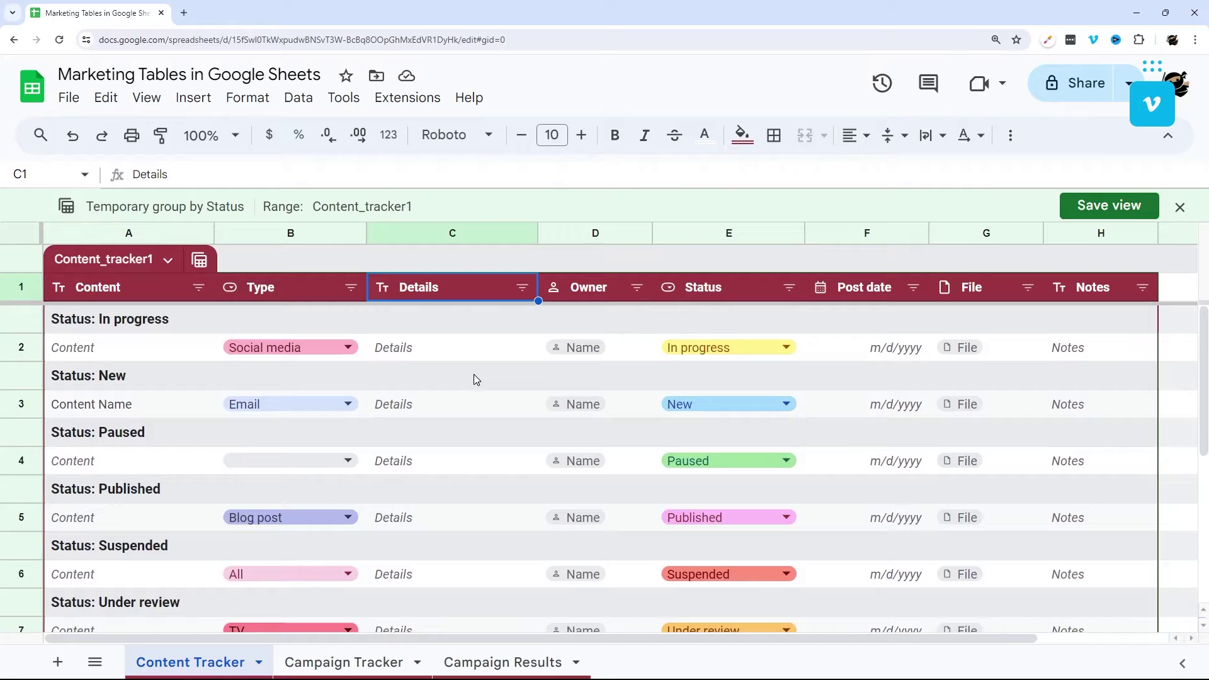
pyautogui.scroll(-3, 474, 377)
pyautogui.scroll(3, 475, 377)
# Set statuses for rows 8–12: New, In progress, then Under review for rows 10, 11 and 12
pyautogui.moveTo(844, 353); pyautogui.dragTo(844, 478)
pyautogui.scroll(-1, 833, 446)
pyautogui.scroll(-2, 831, 446)
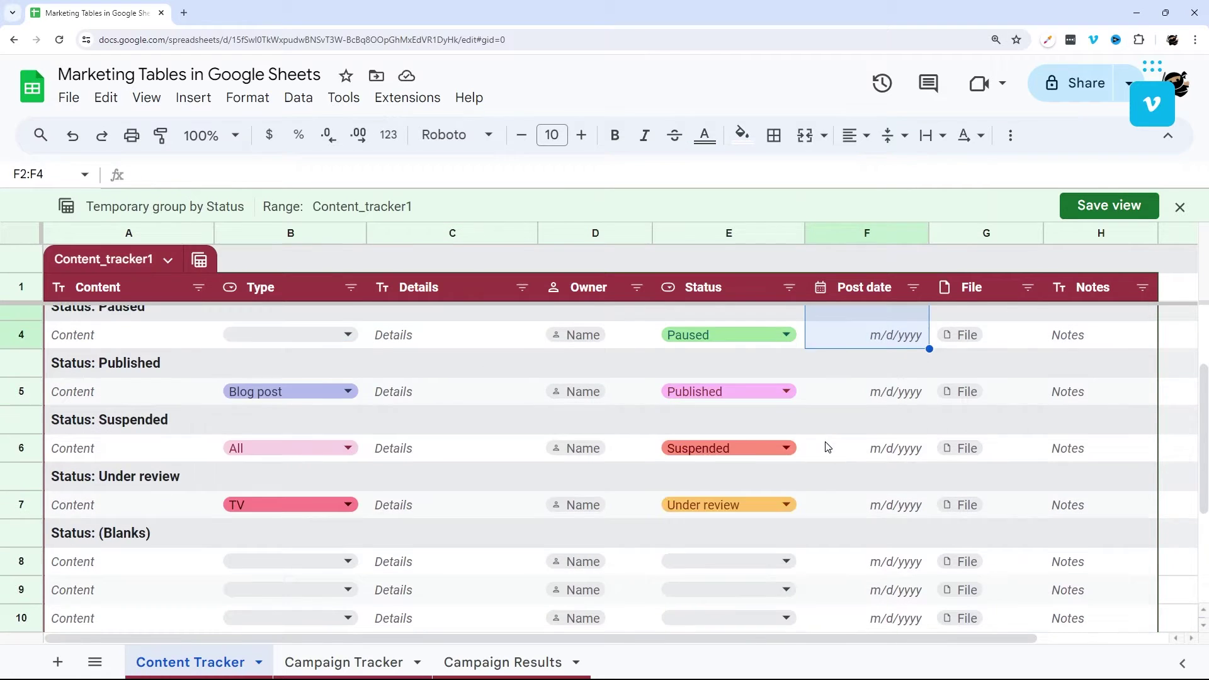
pyautogui.click(787, 499)
pyautogui.click(690, 530)
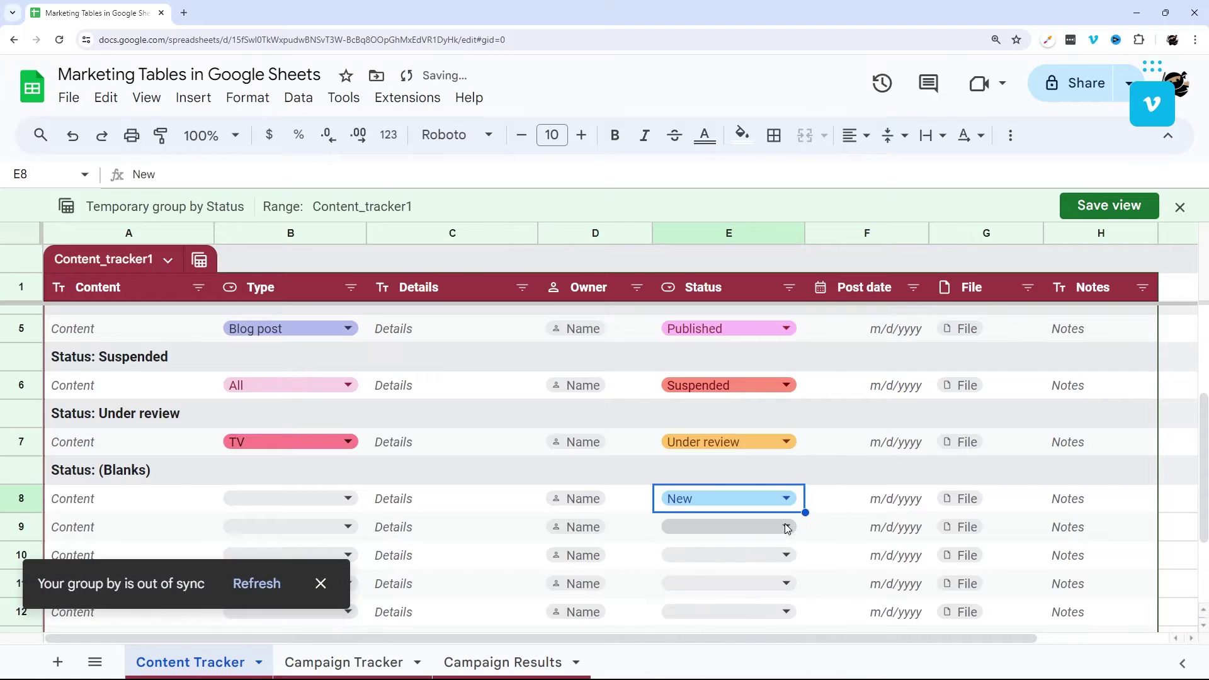
pyautogui.click(730, 536)
pyautogui.click(698, 465)
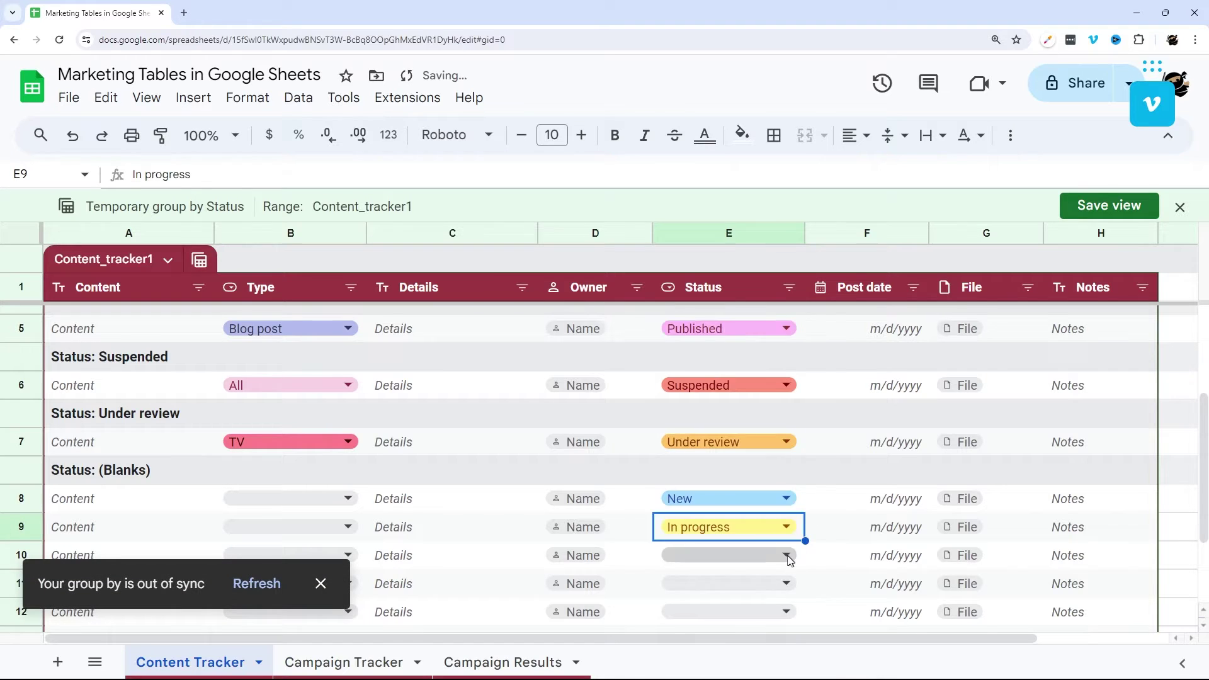
pyautogui.click(786, 555)
pyautogui.click(698, 464)
pyautogui.click(786, 584)
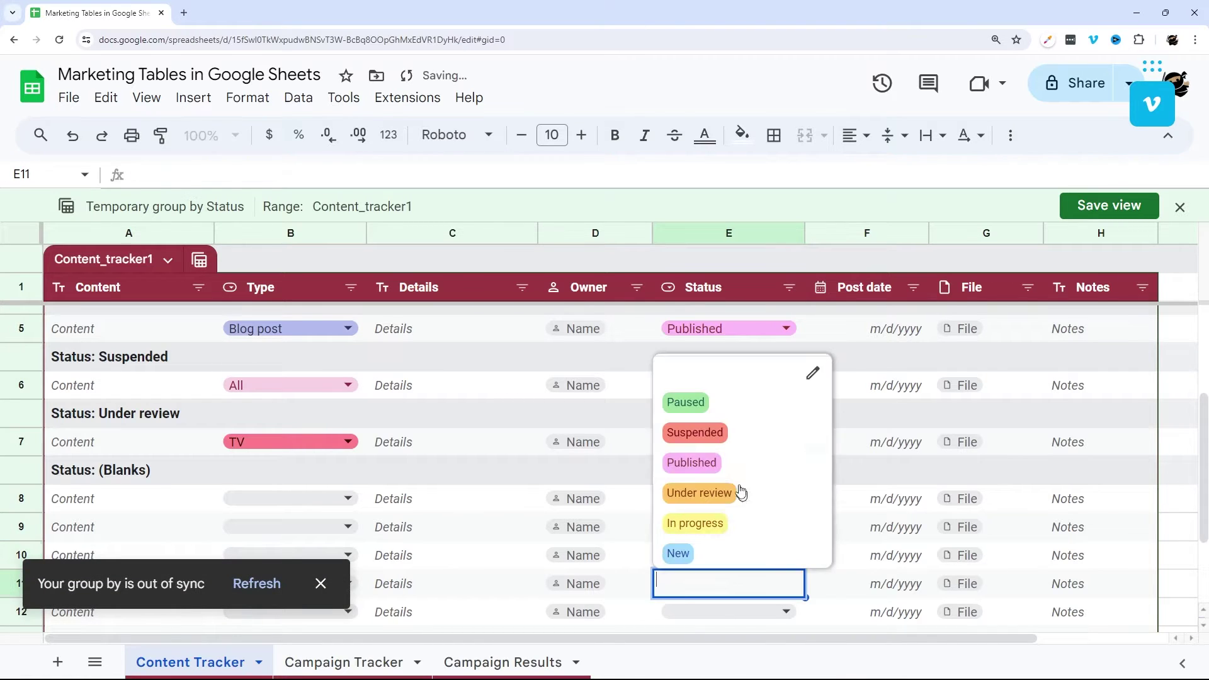
pyautogui.click(699, 494)
pyautogui.click(787, 612)
pyautogui.click(750, 523)
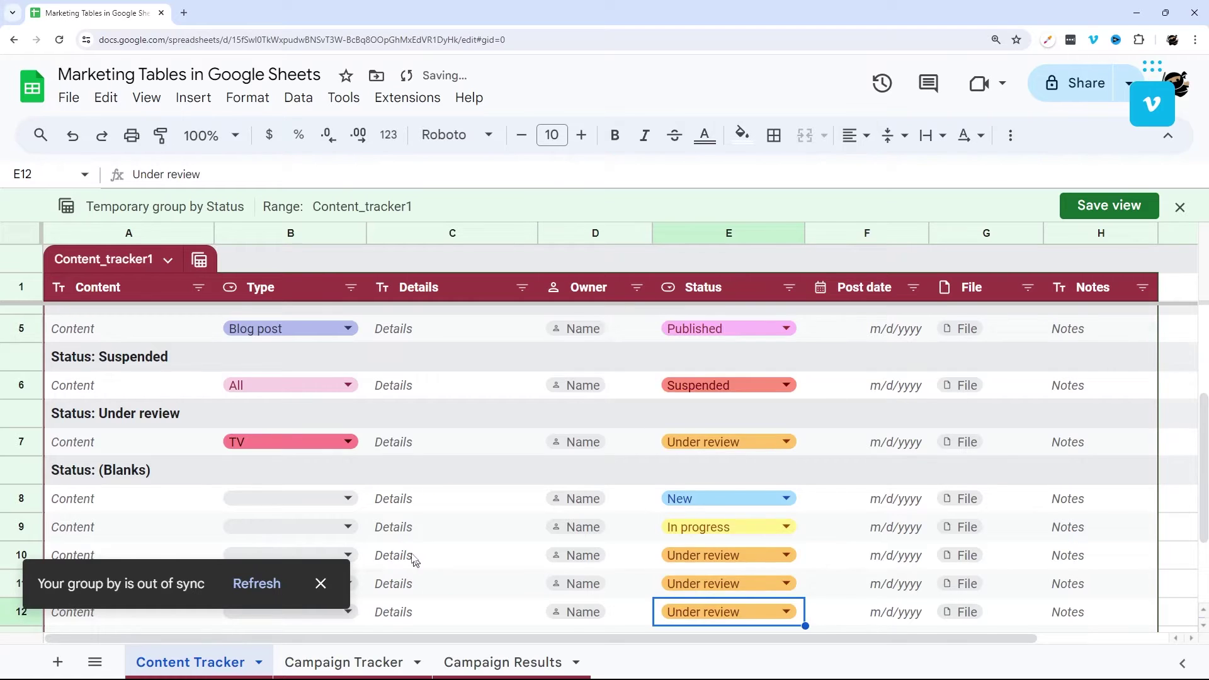
# Refresh the Status grouping so the updated rows re-sort into their groups
pyautogui.scroll(-1, 596, 526)
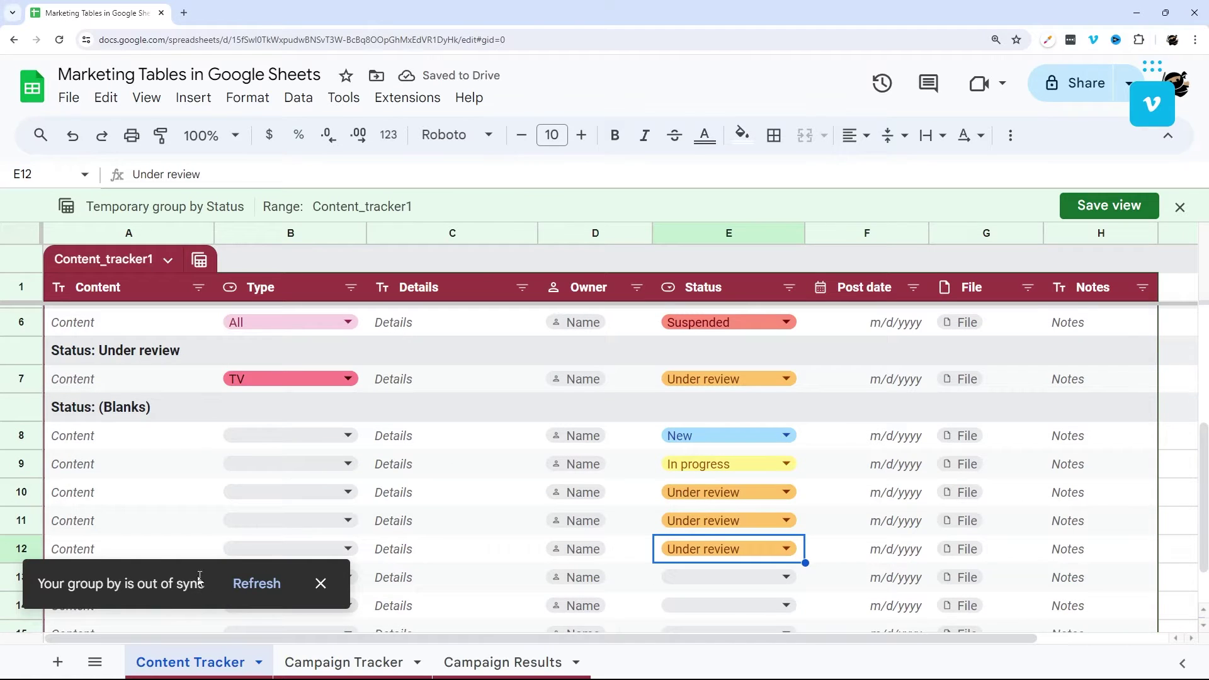
pyautogui.click(267, 584)
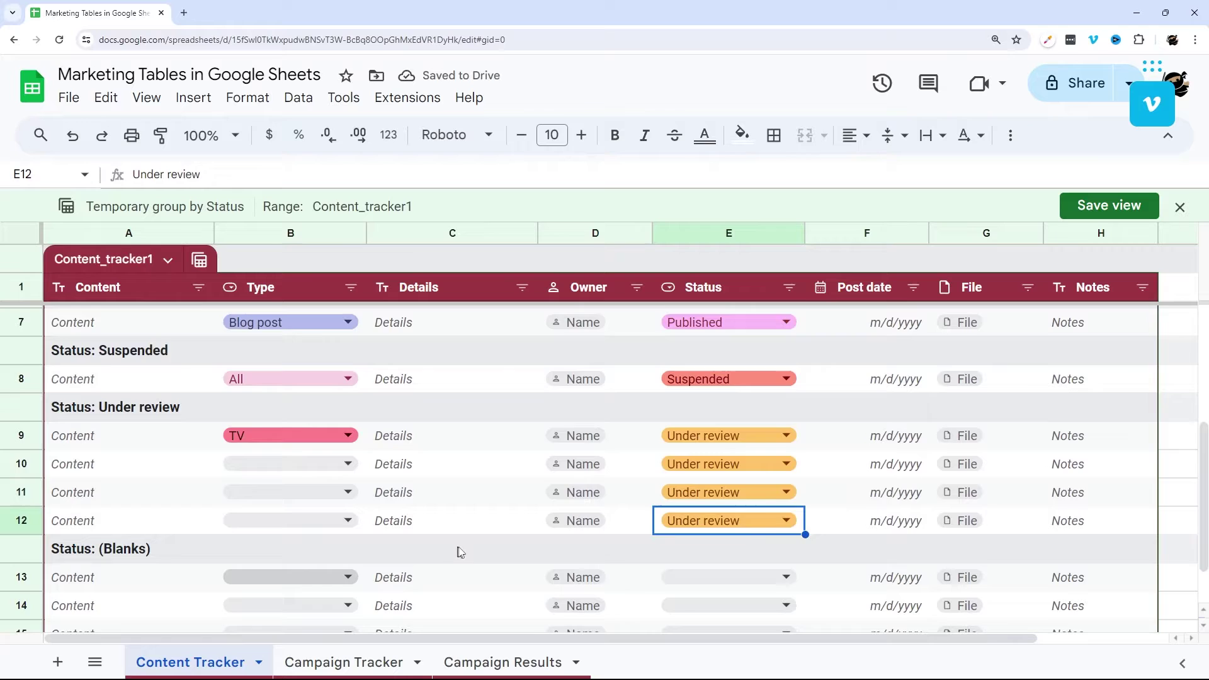
pyautogui.scroll(5, 474, 552)
pyautogui.scroll(-3, 474, 552)
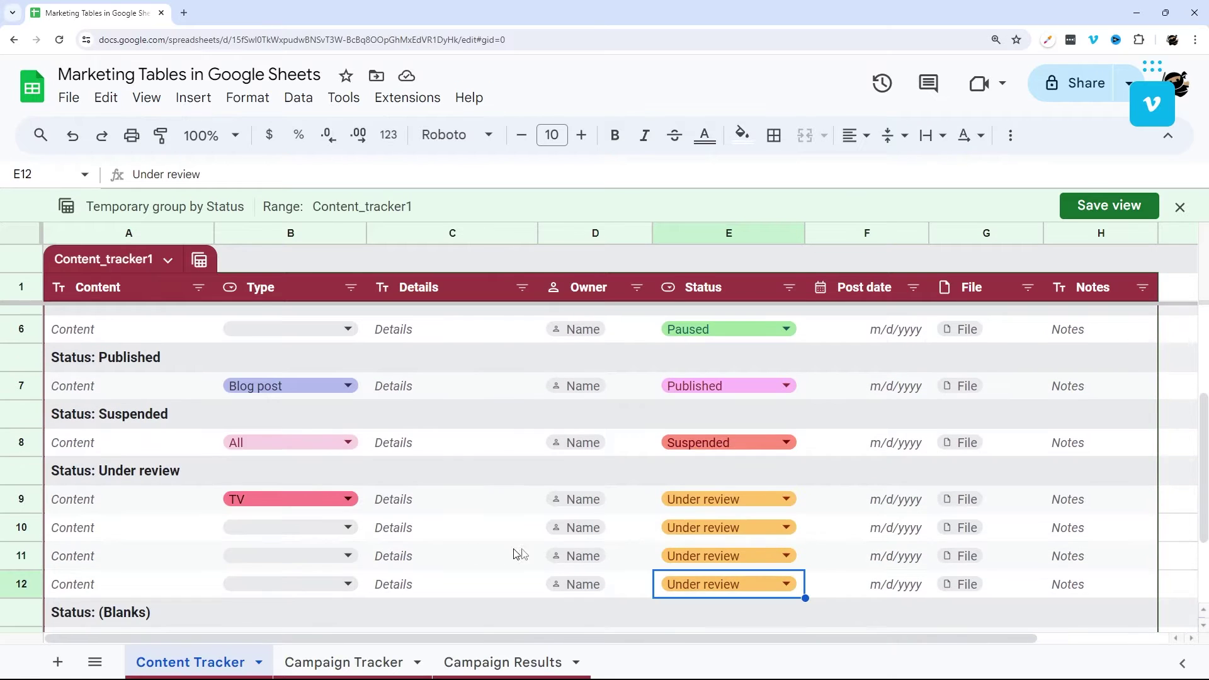
# Change row 10 to Paused then Published, set row 11 to Published, and refresh the grouping
pyautogui.click(795, 529)
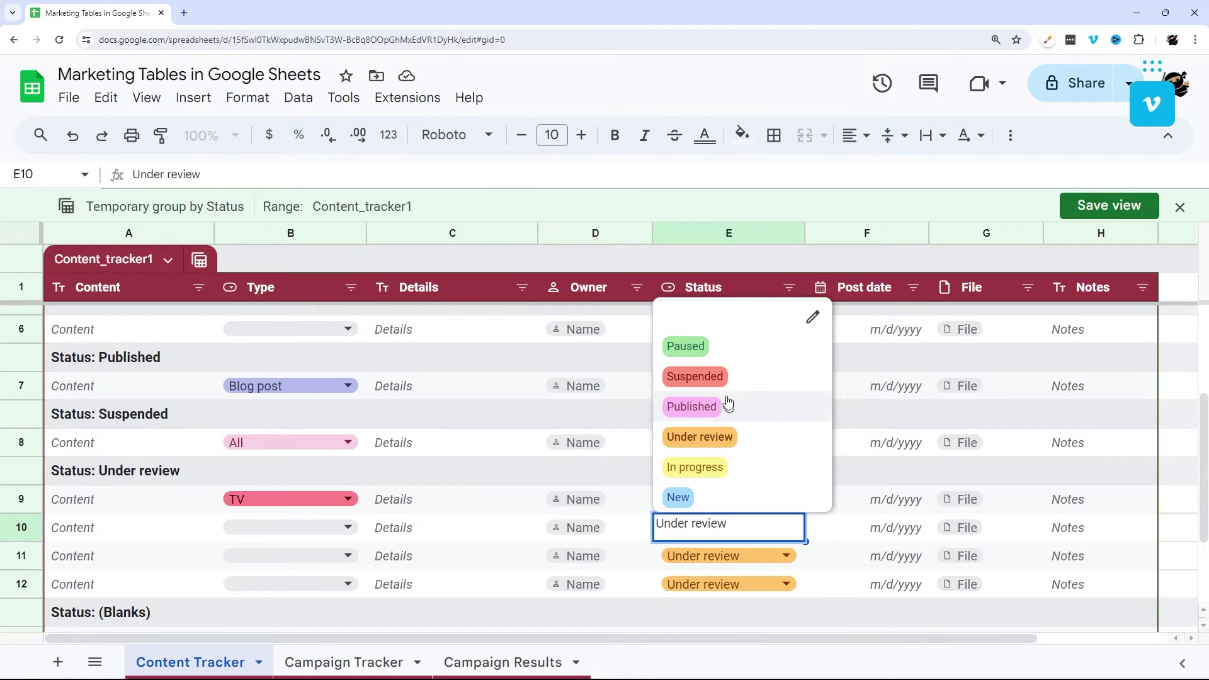
pyautogui.click(689, 345)
pyautogui.doubleClick(795, 529)
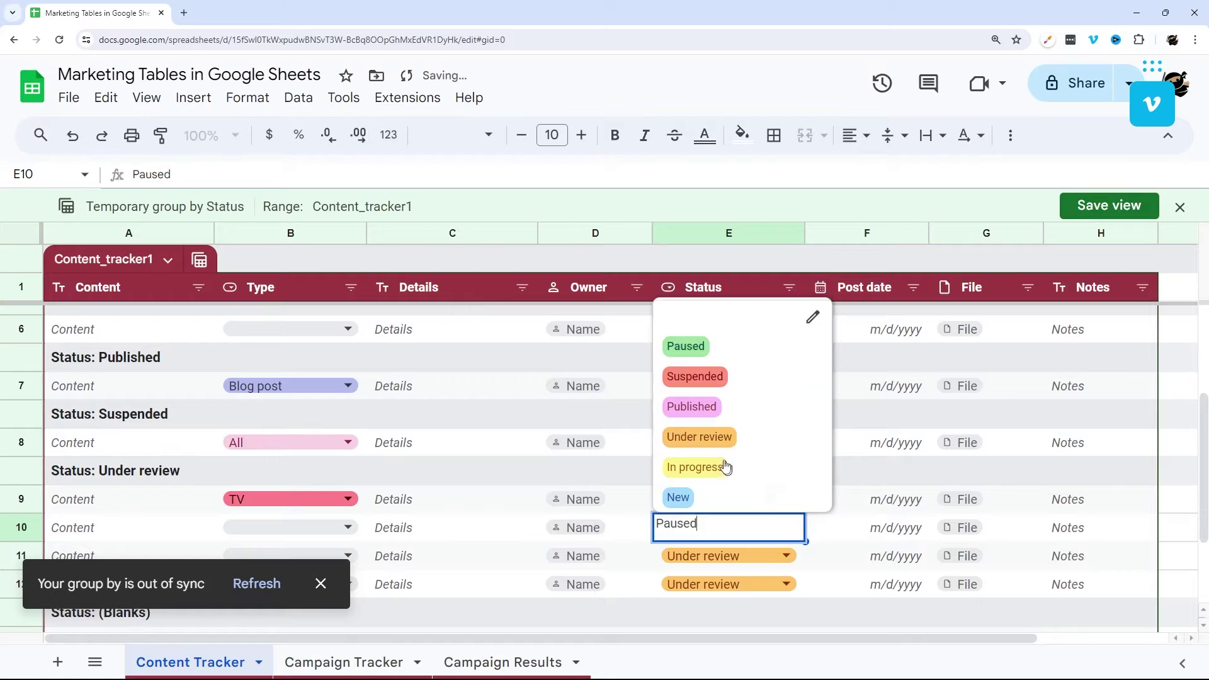
pyautogui.click(728, 420)
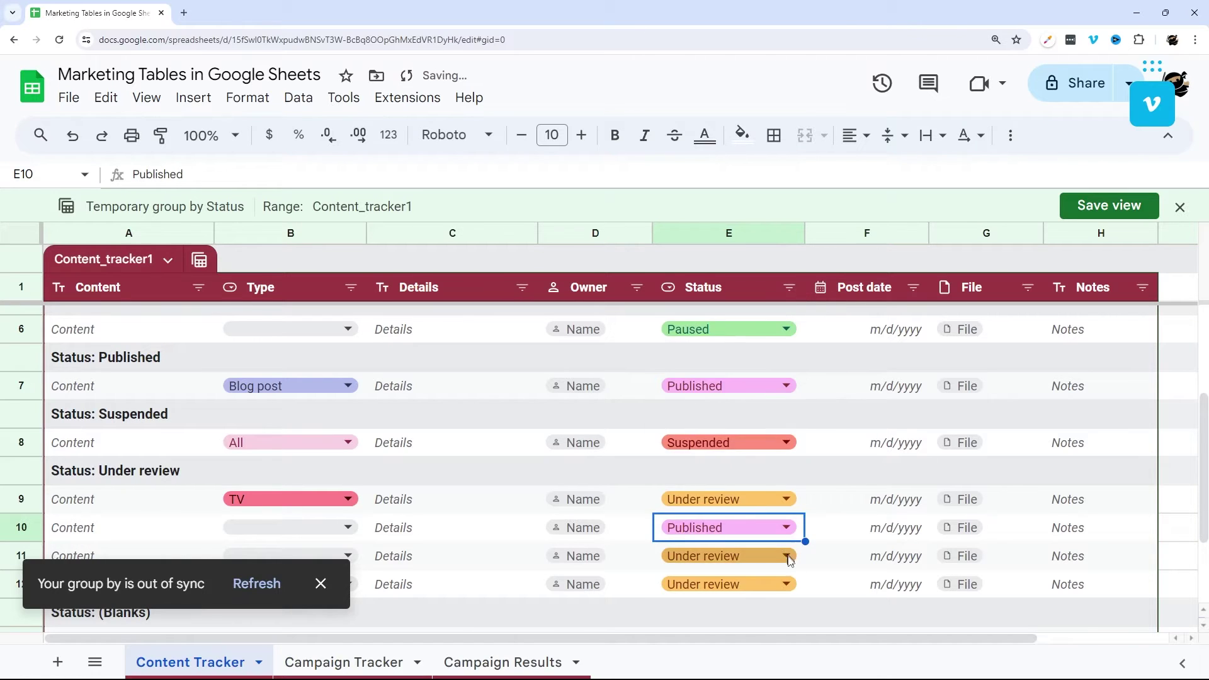
pyautogui.click(787, 556)
pyautogui.click(699, 433)
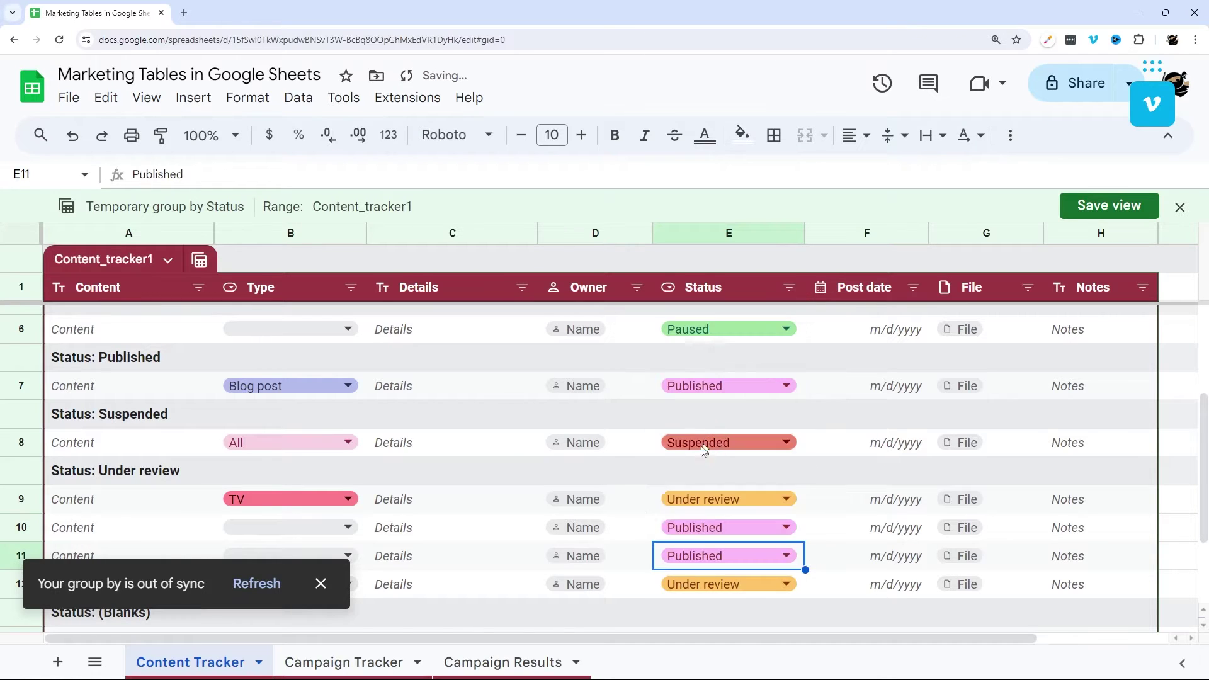
pyautogui.click(267, 583)
# Select the Published rows 7–9 and scroll through the status groups
pyautogui.moveTo(648, 386); pyautogui.dragTo(945, 440)
pyautogui.moveTo(133, 393); pyautogui.dragTo(1074, 440)
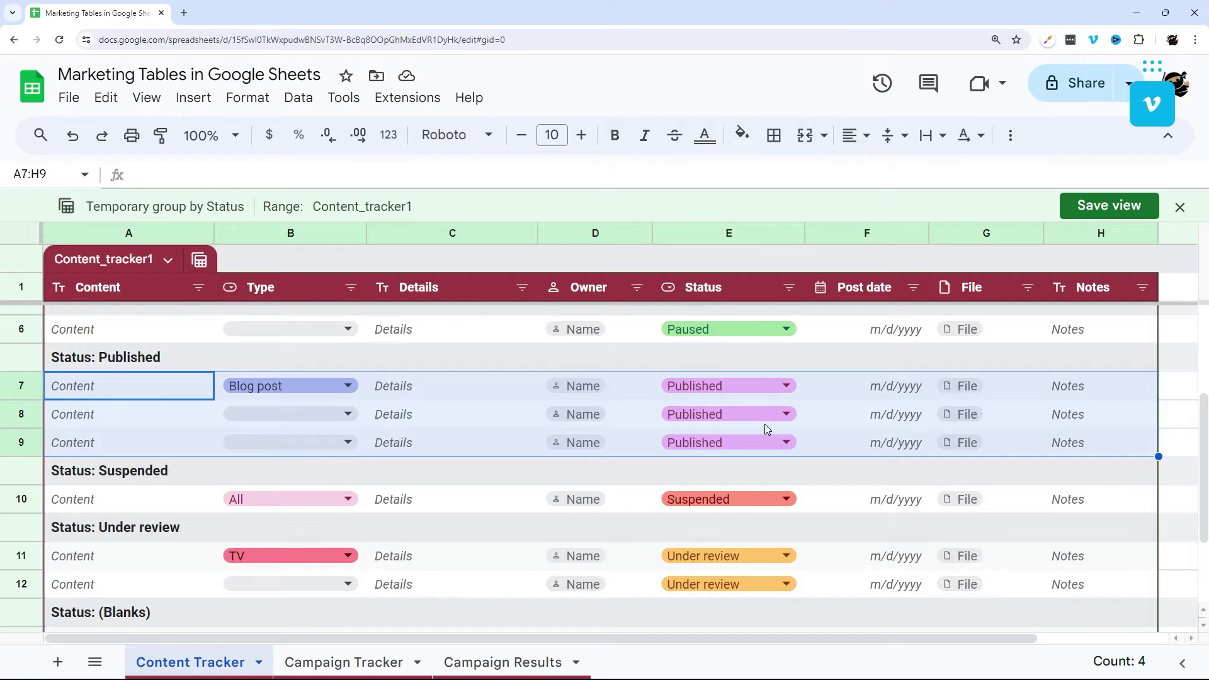
pyautogui.scroll(3, 743, 419)
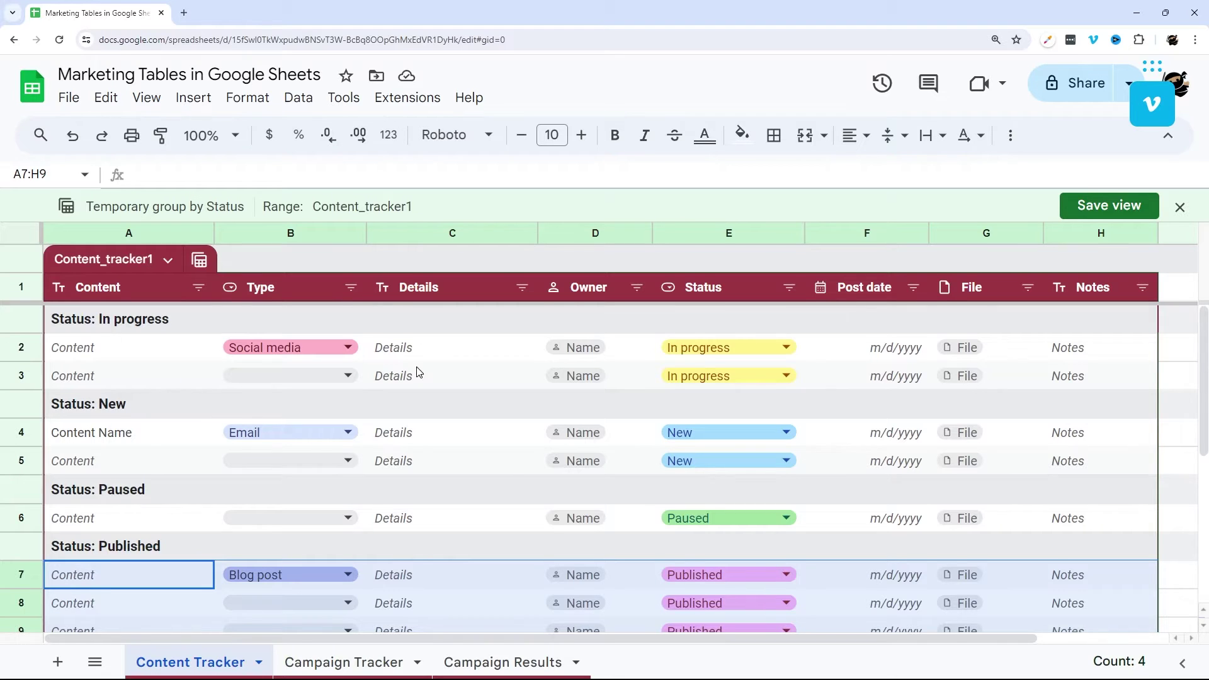
pyautogui.scroll(-2, 415, 373)
pyautogui.scroll(2, 415, 372)
# Filter the Type column to hide rows with a blank Type or Type All
pyautogui.click(298, 97)
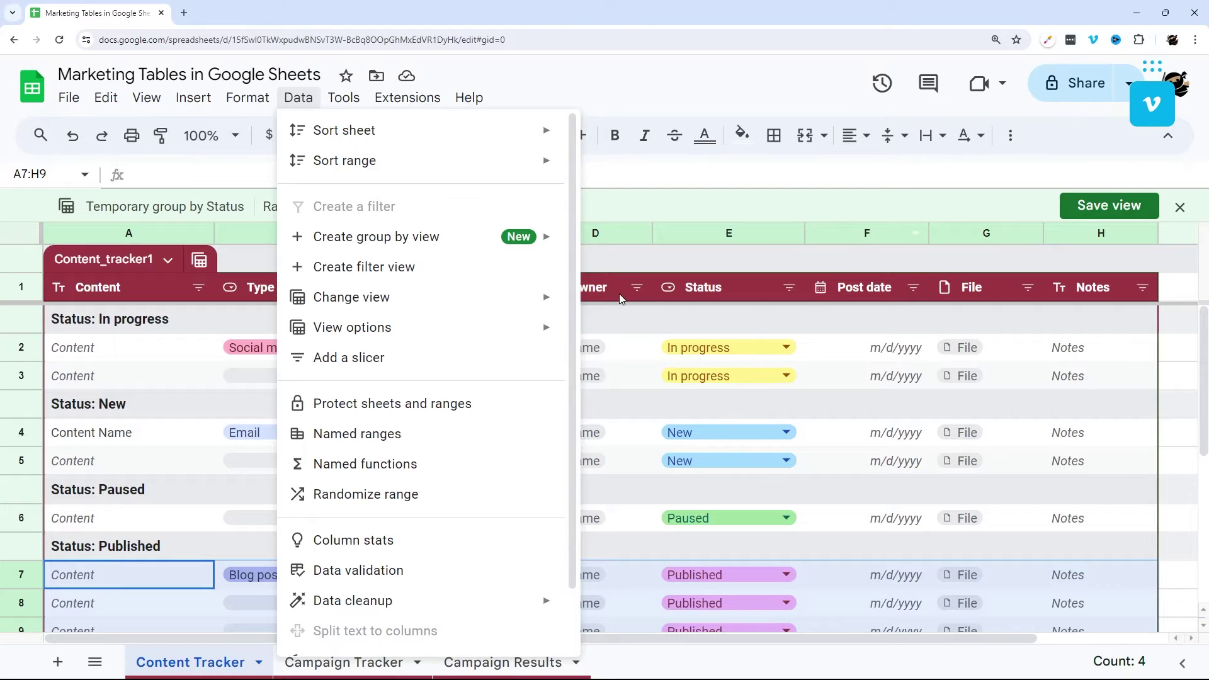
pyautogui.click(631, 328)
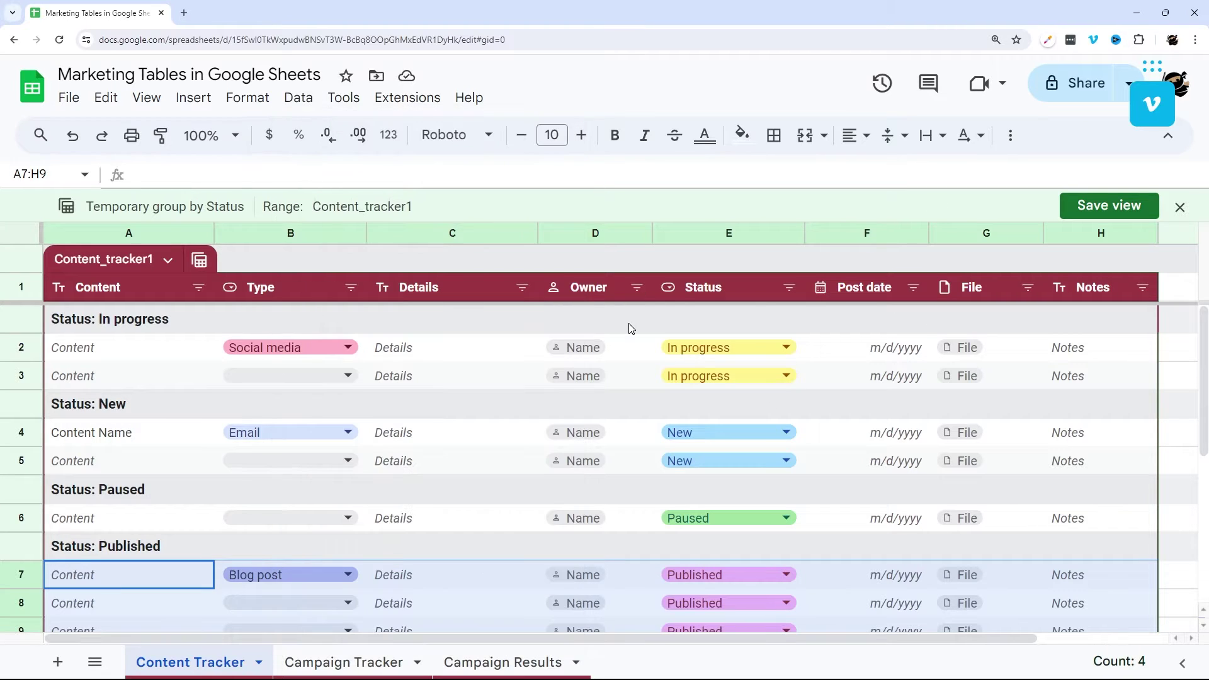
pyautogui.click(350, 288)
pyautogui.scroll(-3, 232, 486)
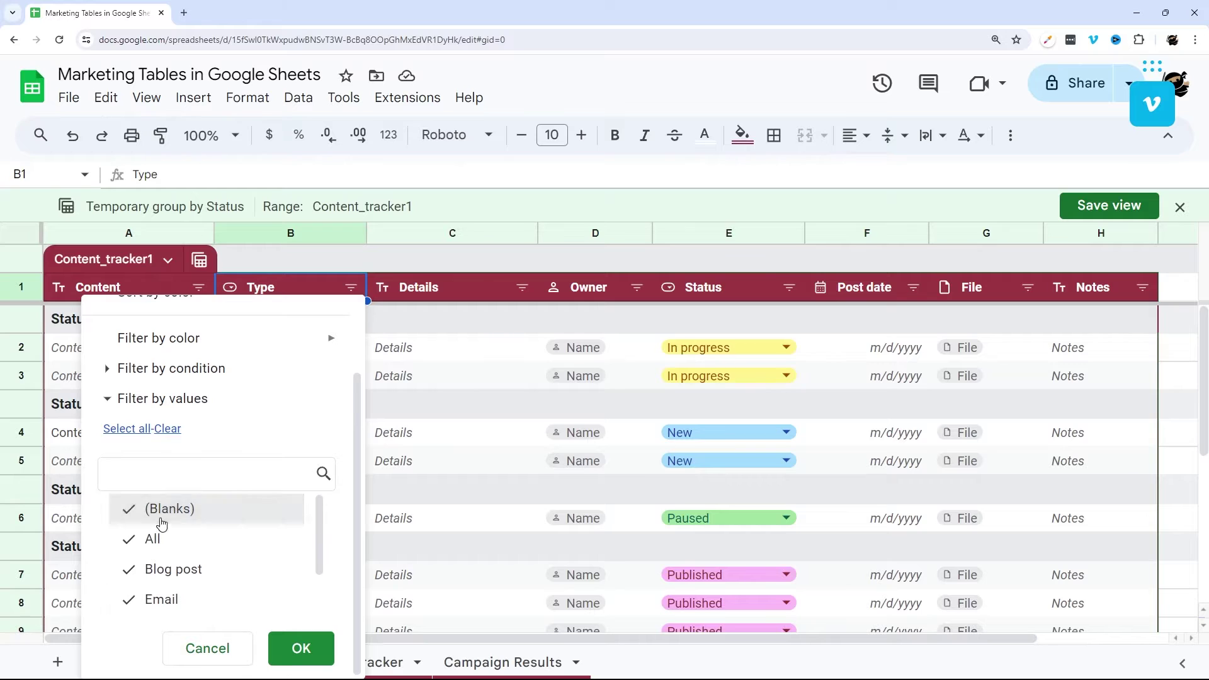
pyautogui.click(160, 516)
pyautogui.click(156, 539)
pyautogui.click(300, 649)
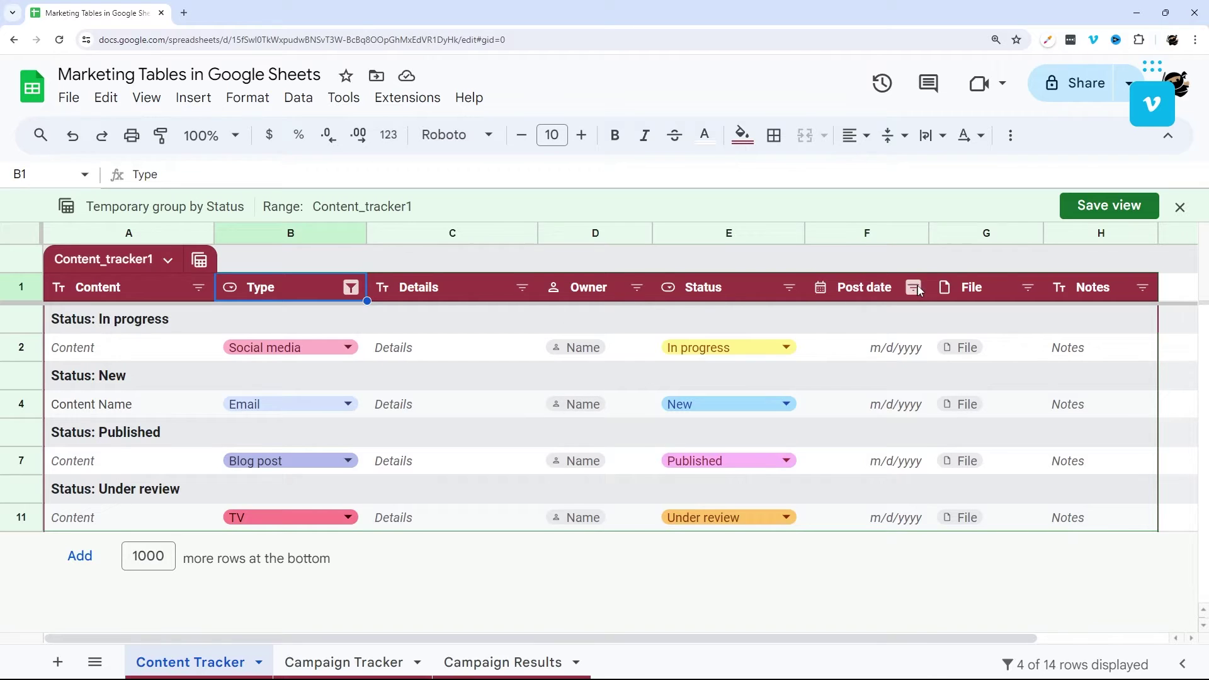
# Save the filtered Status grouping as the view 'Group by Status'
pyautogui.click(913, 288)
pyautogui.click(1108, 206)
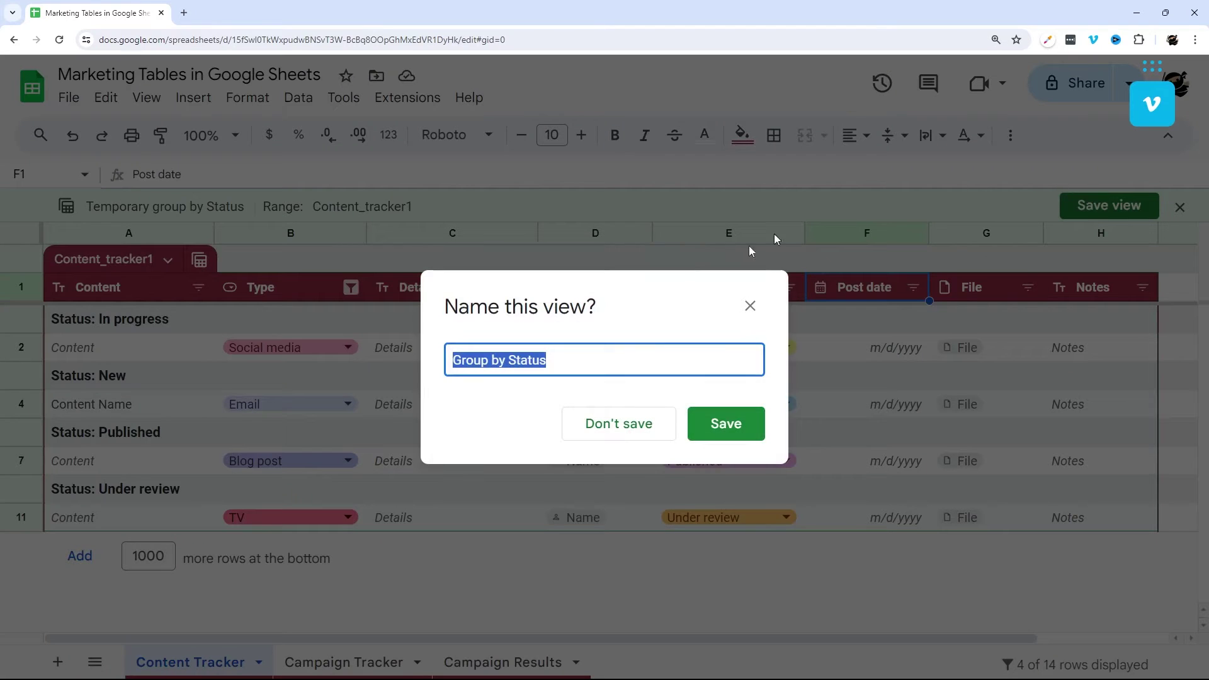
pyautogui.click(723, 423)
# Exit the saved view, reapply Group by Status, then exit again to show all rows
pyautogui.click(199, 259)
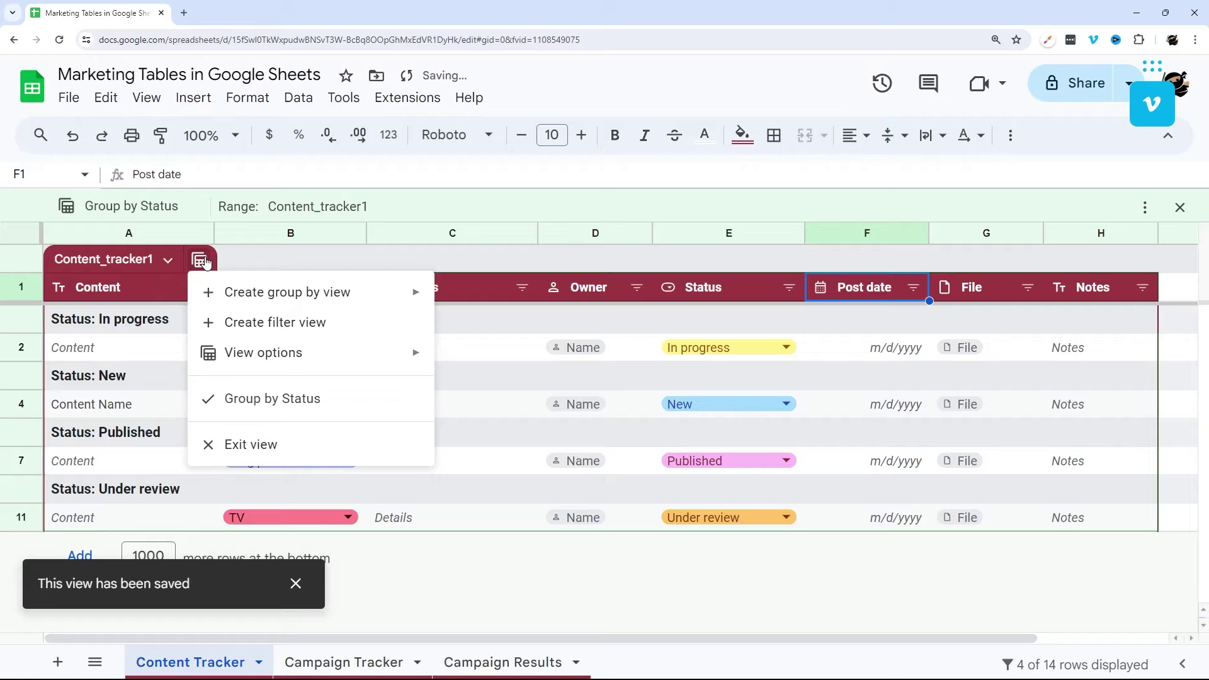
pyautogui.click(246, 445)
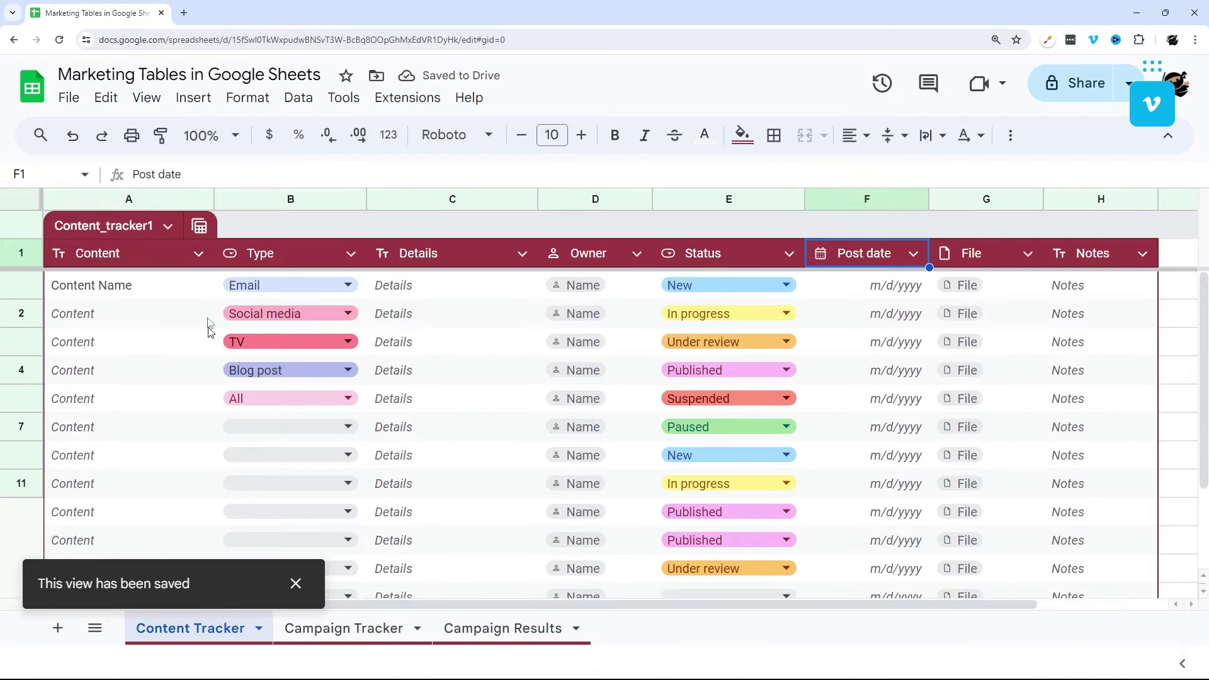
pyautogui.click(200, 228)
pyautogui.click(264, 334)
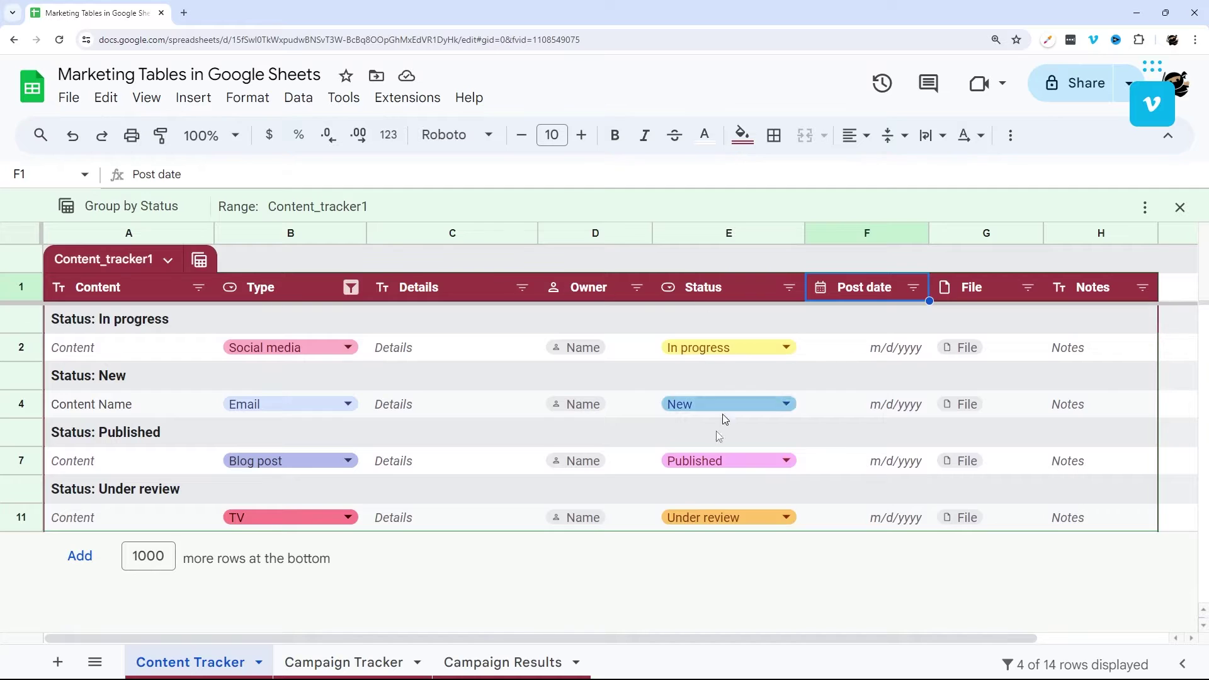
pyautogui.click(200, 260)
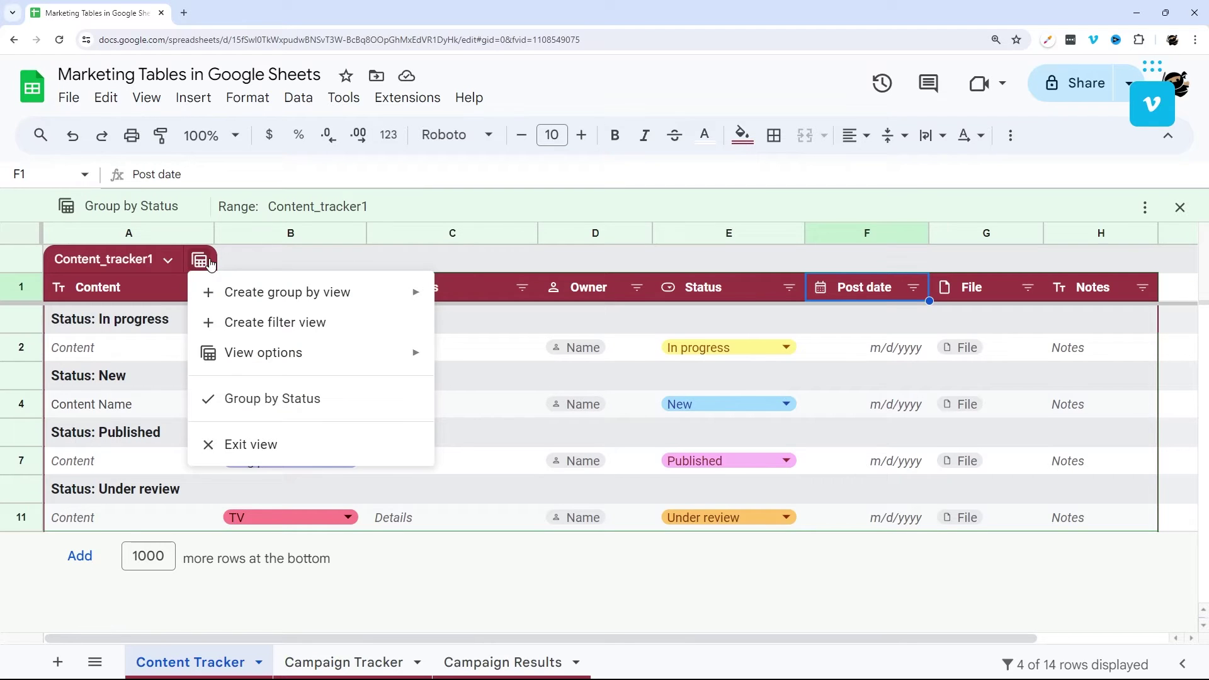
pyautogui.click(213, 447)
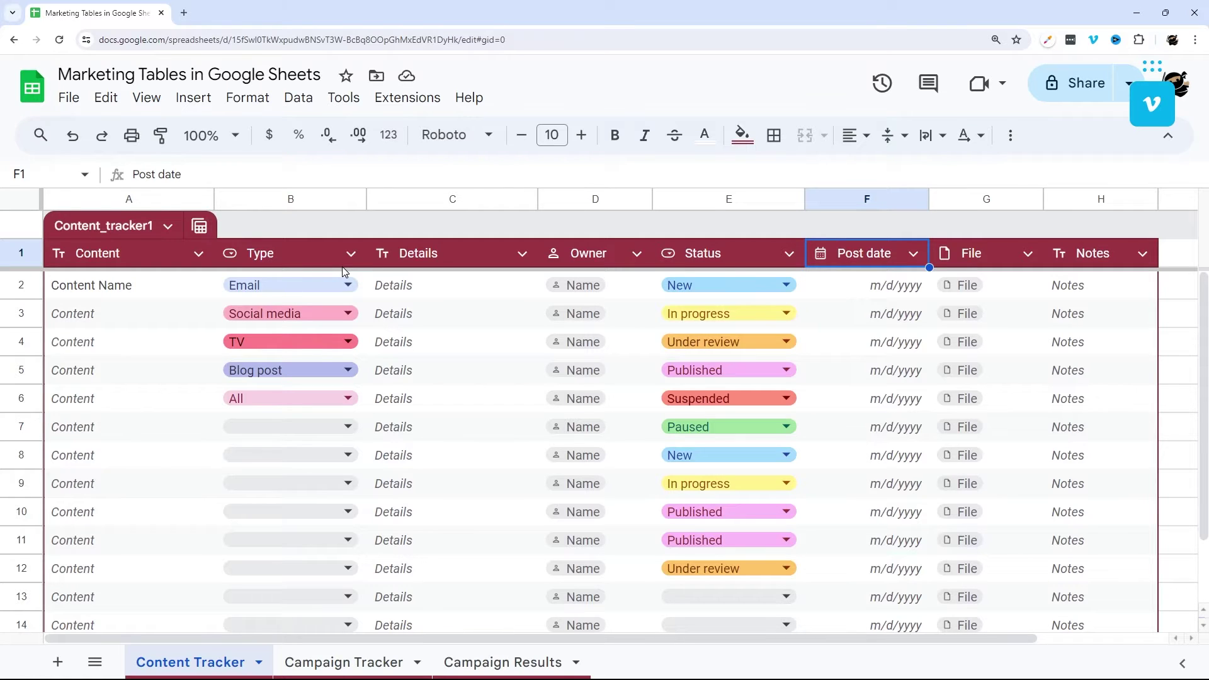
# Select the table cells A1:H13 and create a filter on them
pyautogui.press('Home')
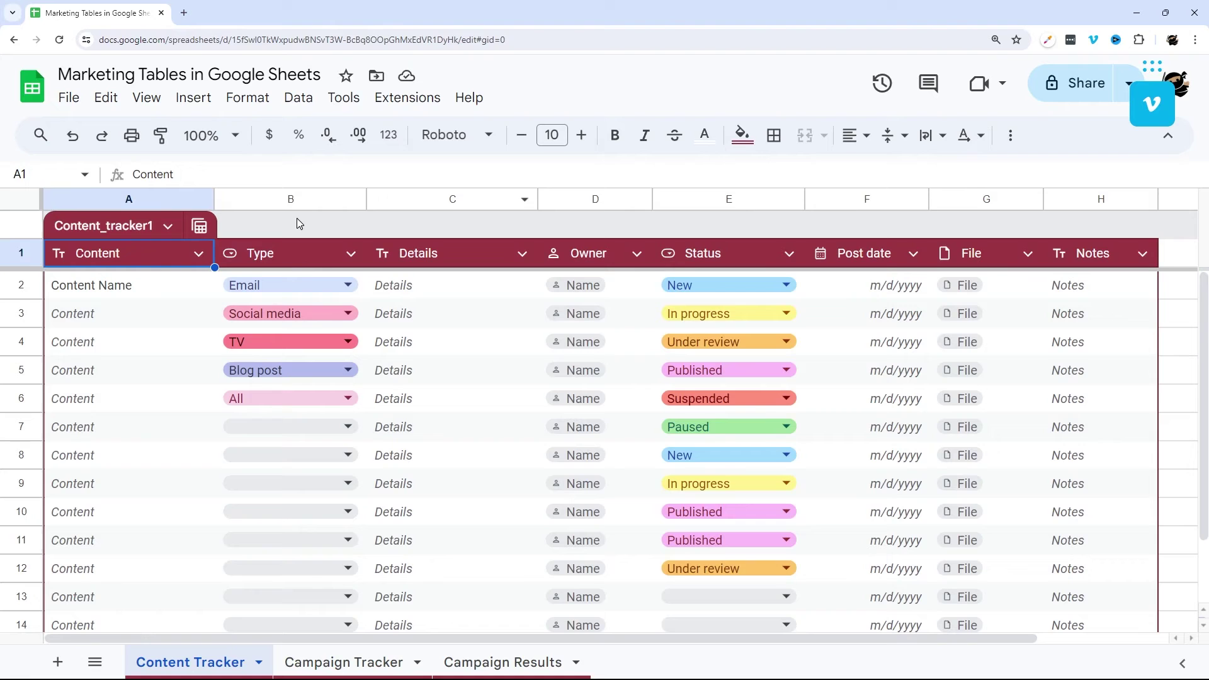
pyautogui.click(199, 253)
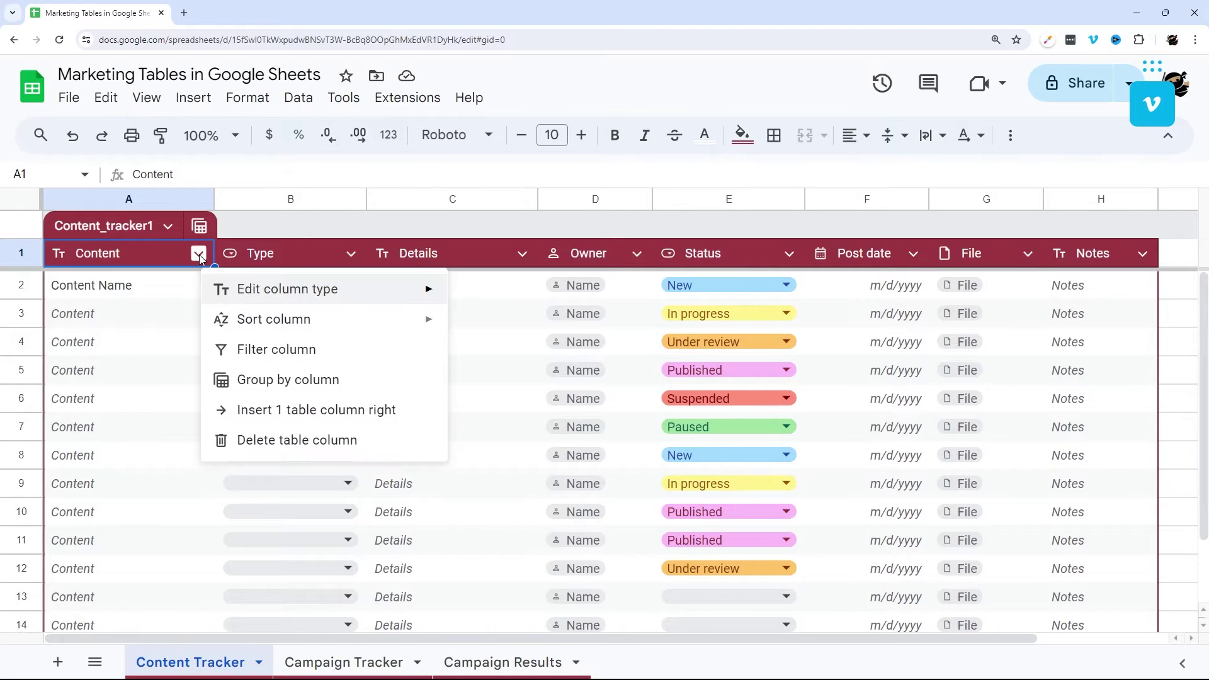
pyautogui.moveTo(199, 255); pyautogui.dragTo(1079, 567)
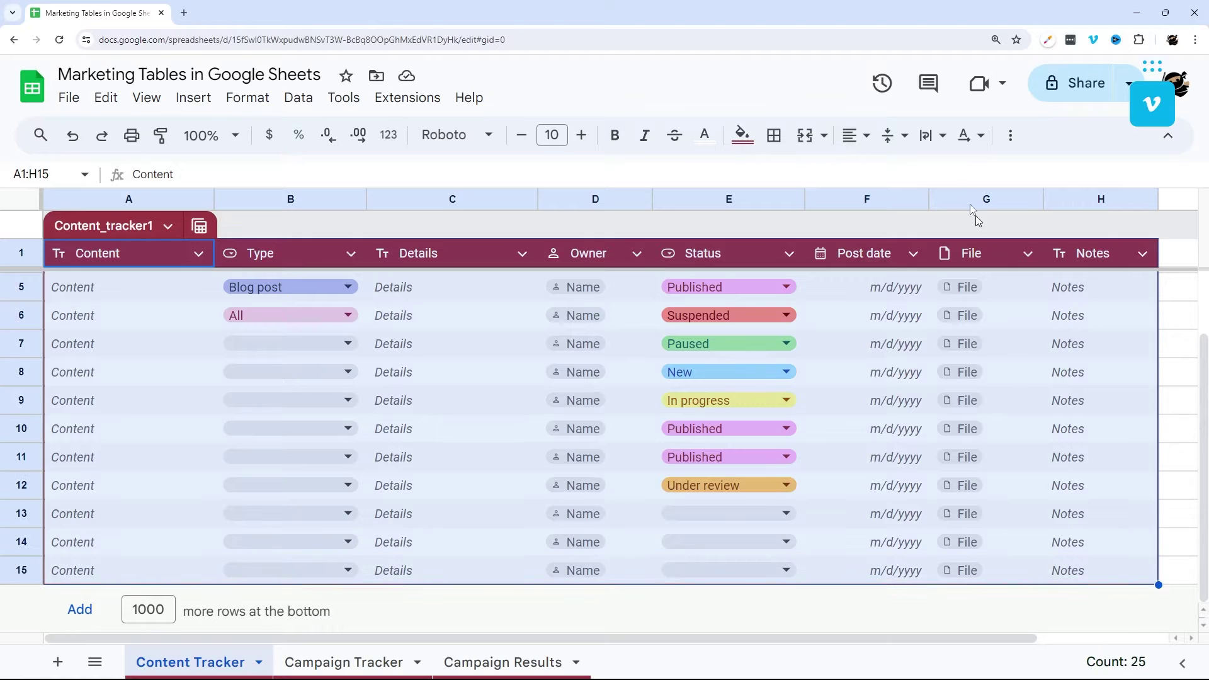
pyautogui.click(1010, 136)
pyautogui.click(940, 173)
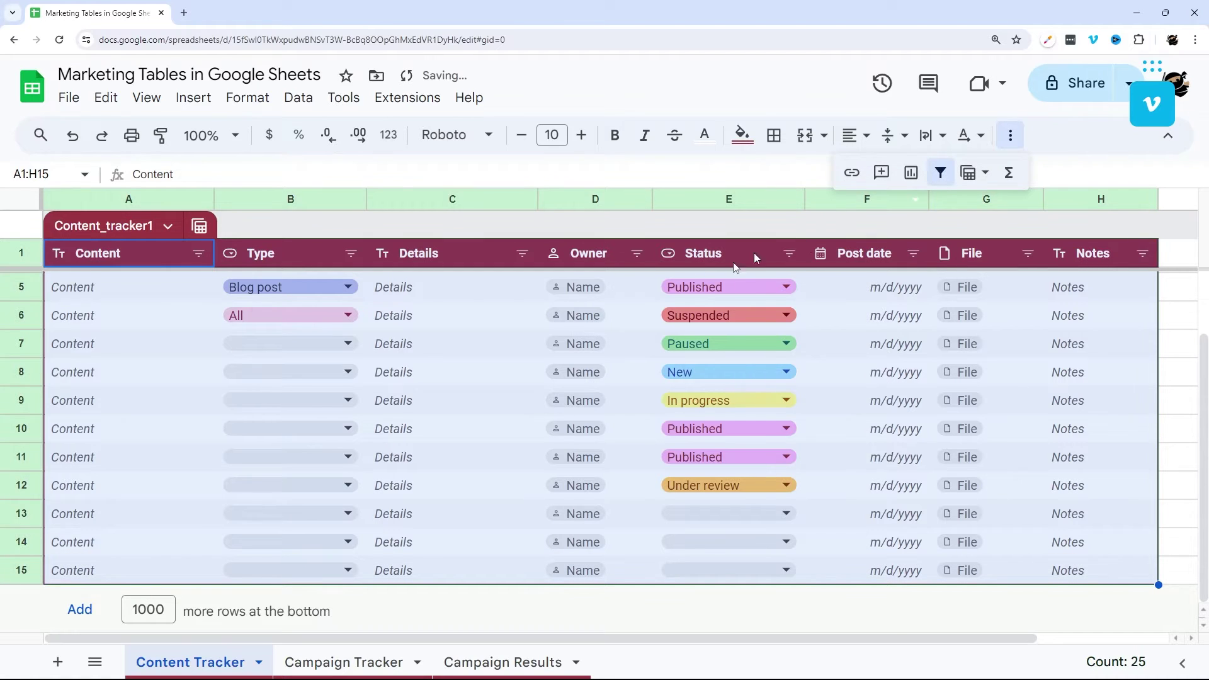
# Switch the Content header's menu between its filter values and general options
pyautogui.click(198, 253)
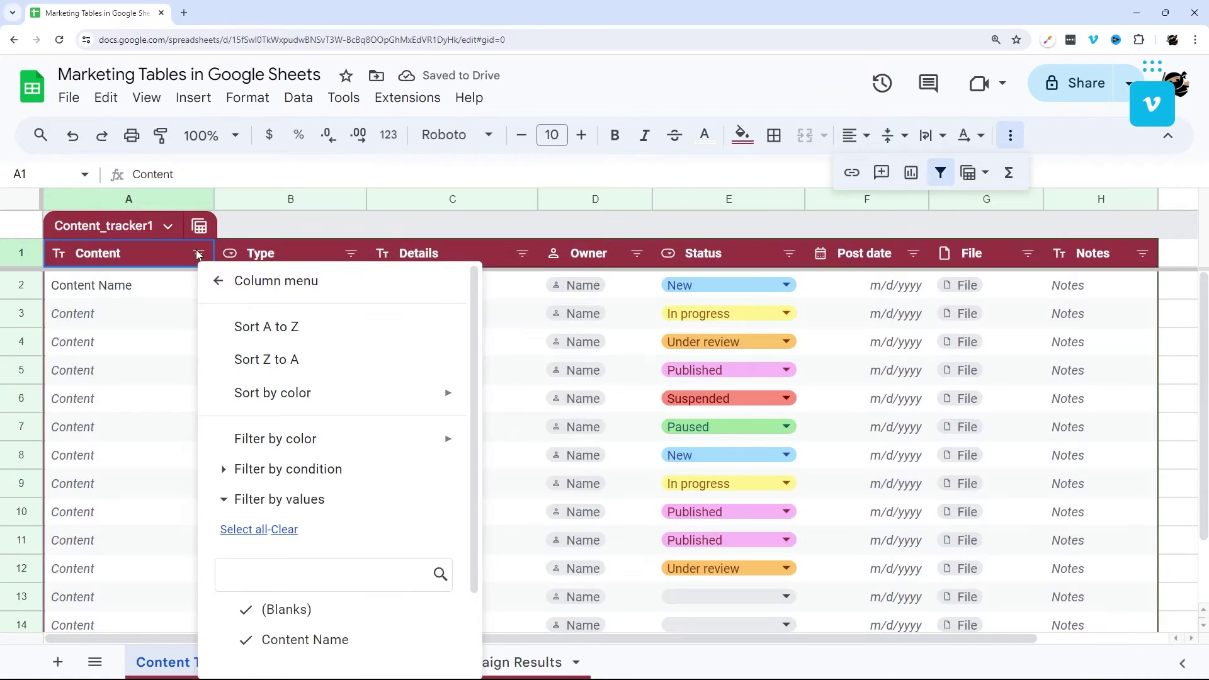
pyautogui.click(246, 282)
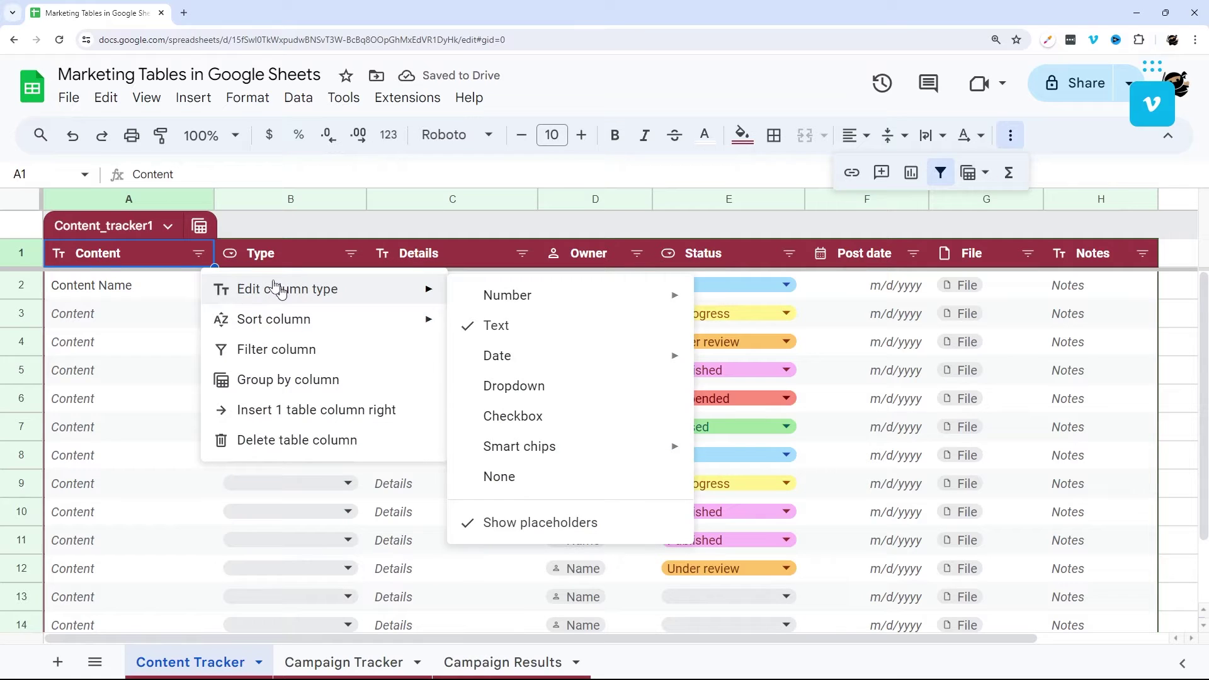
pyautogui.click(265, 348)
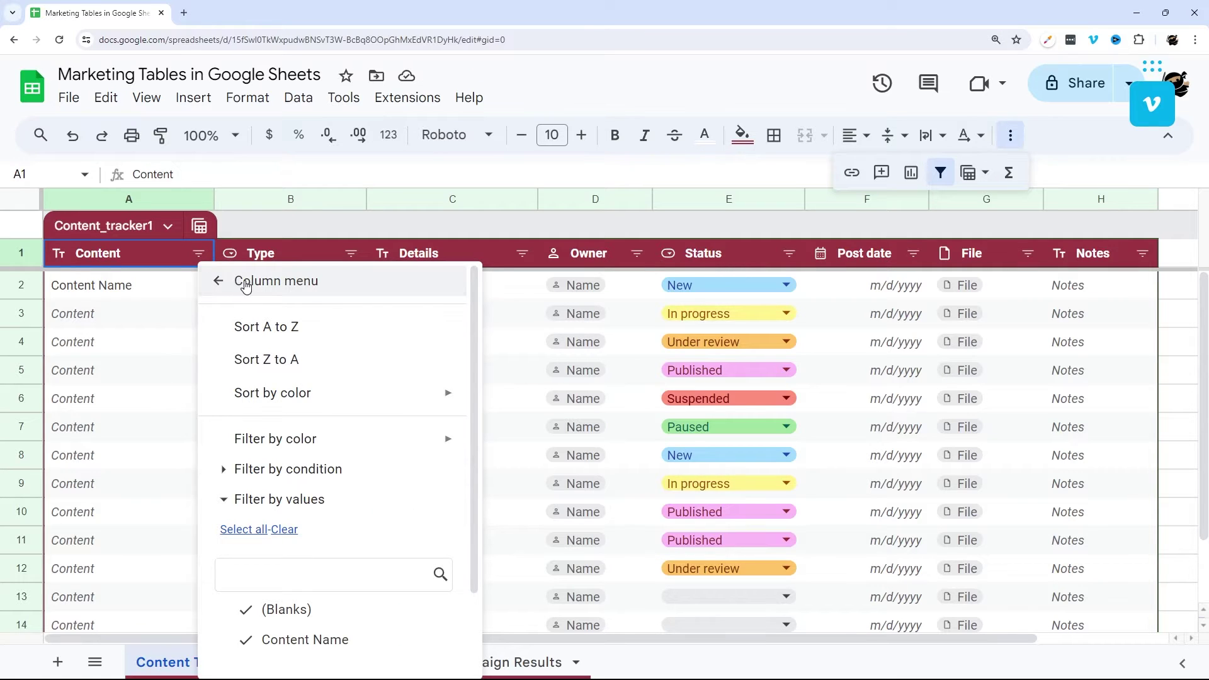
pyautogui.click(246, 282)
pyautogui.click(199, 254)
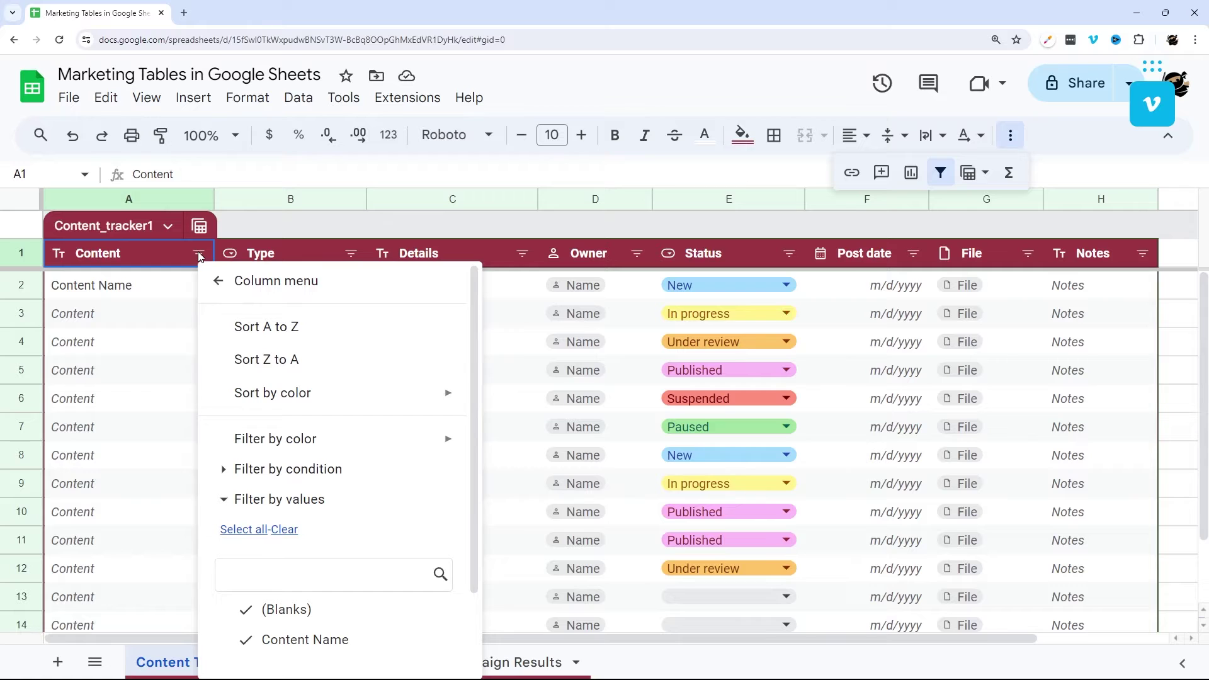
pyautogui.scroll(-2, 277, 440)
pyautogui.scroll(2, 252, 409)
# Close the Content filter menu and turn off filtering for the table
pyautogui.click(227, 282)
pyautogui.click(940, 173)
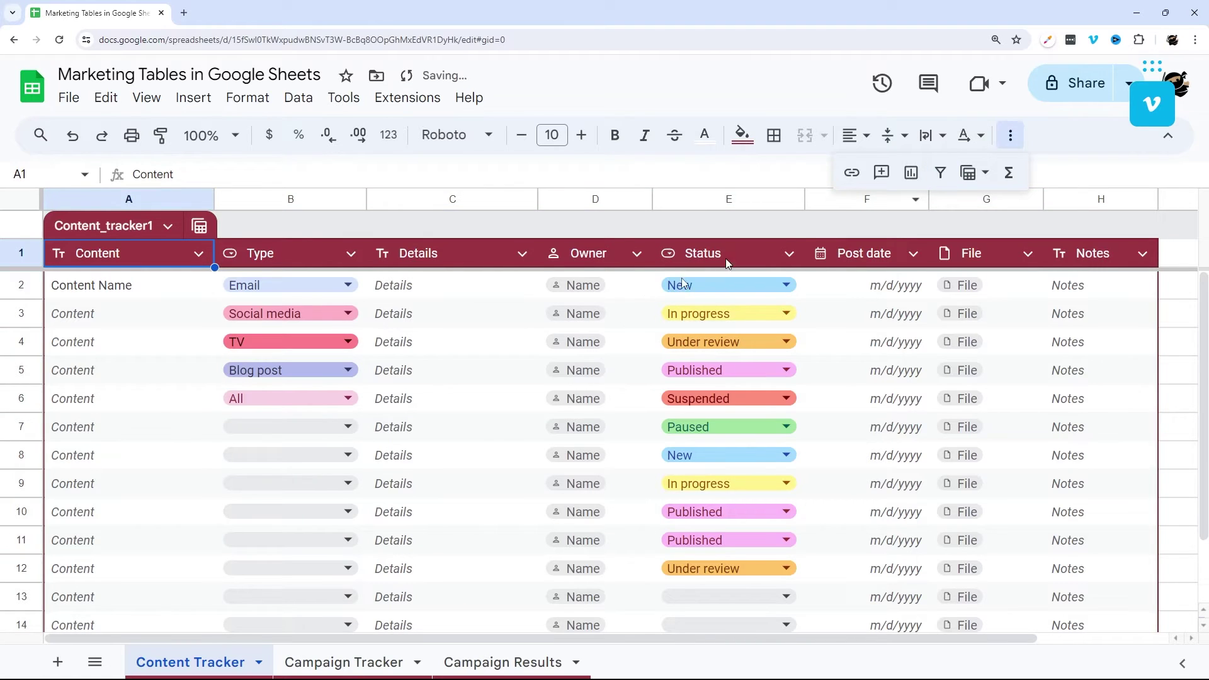
pyautogui.click(1010, 135)
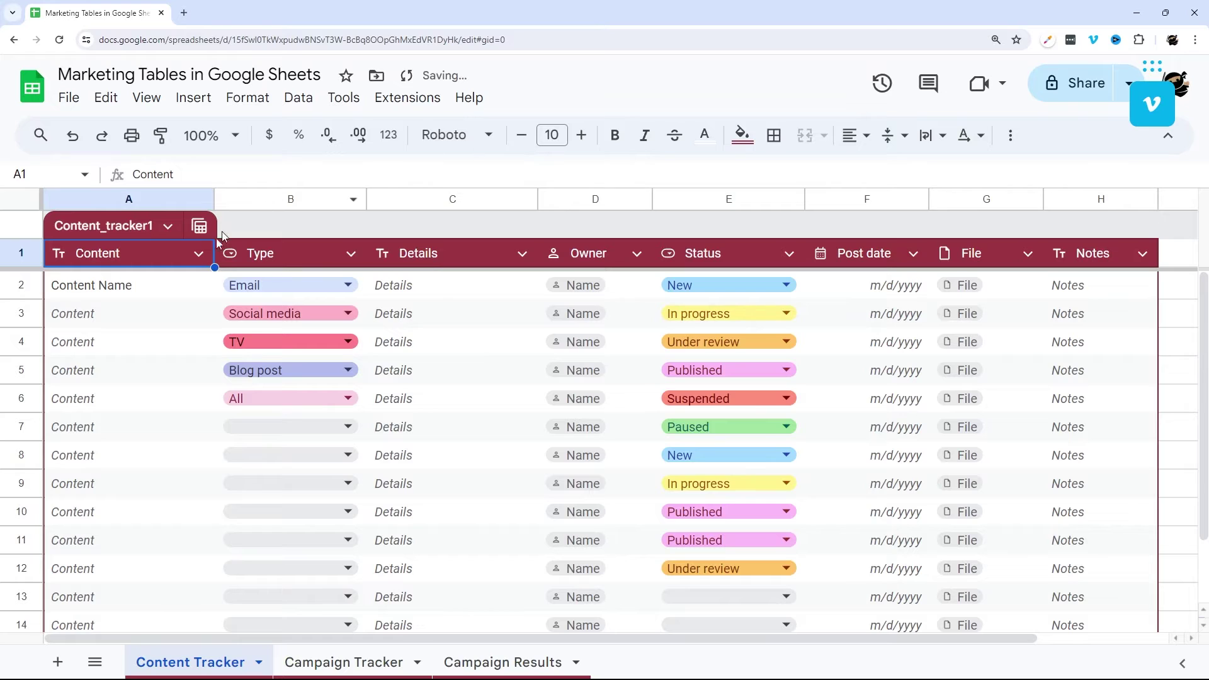
# Review the Content column's filter values and close them unchanged
pyautogui.click(199, 254)
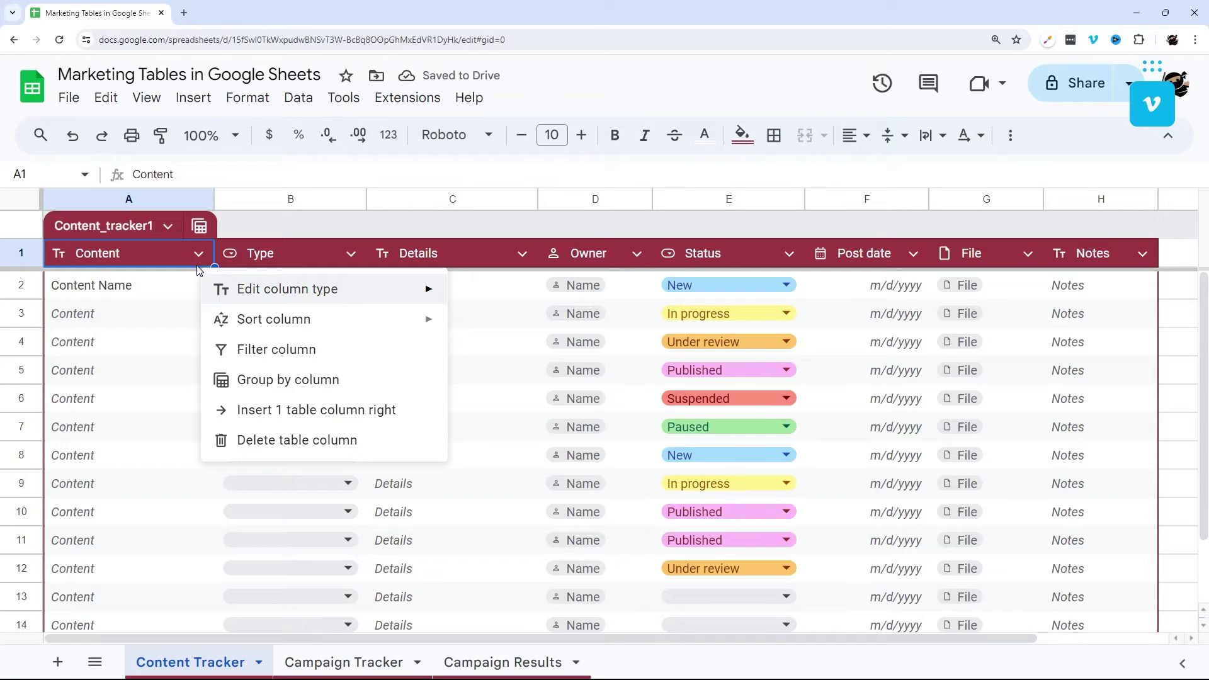
pyautogui.click(272, 360)
pyautogui.scroll(-2, 313, 424)
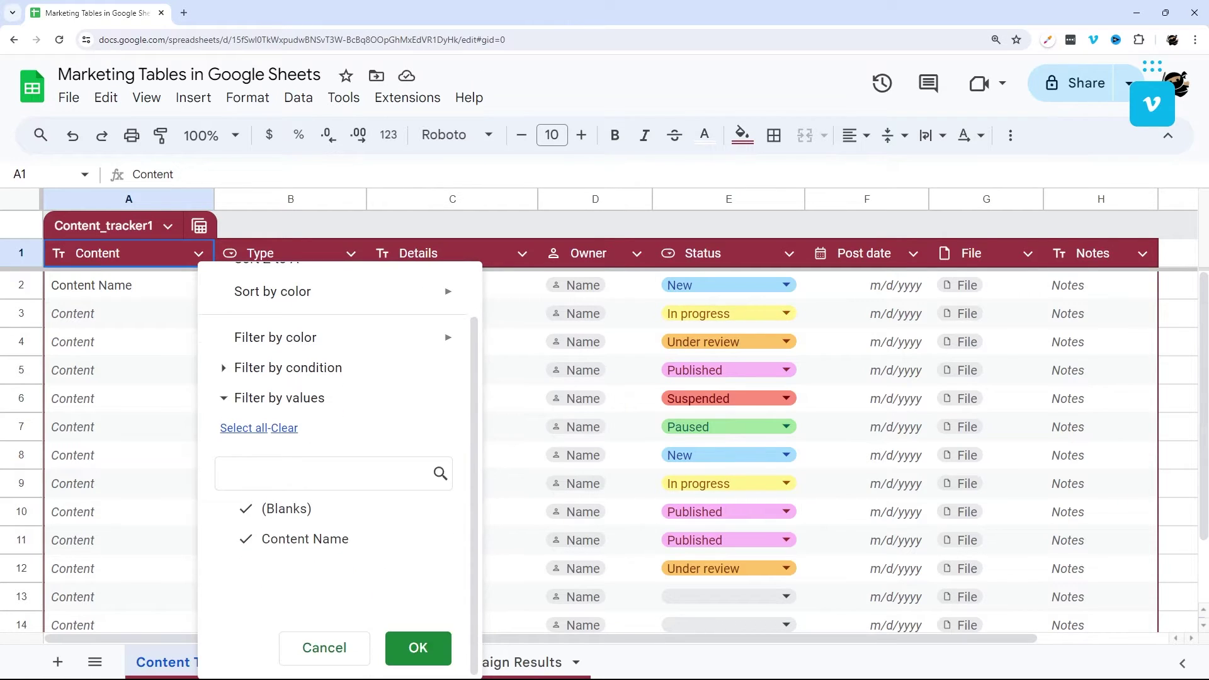
pyautogui.scroll(2, 334, 441)
pyautogui.scroll(-2, 337, 630)
pyautogui.click(338, 650)
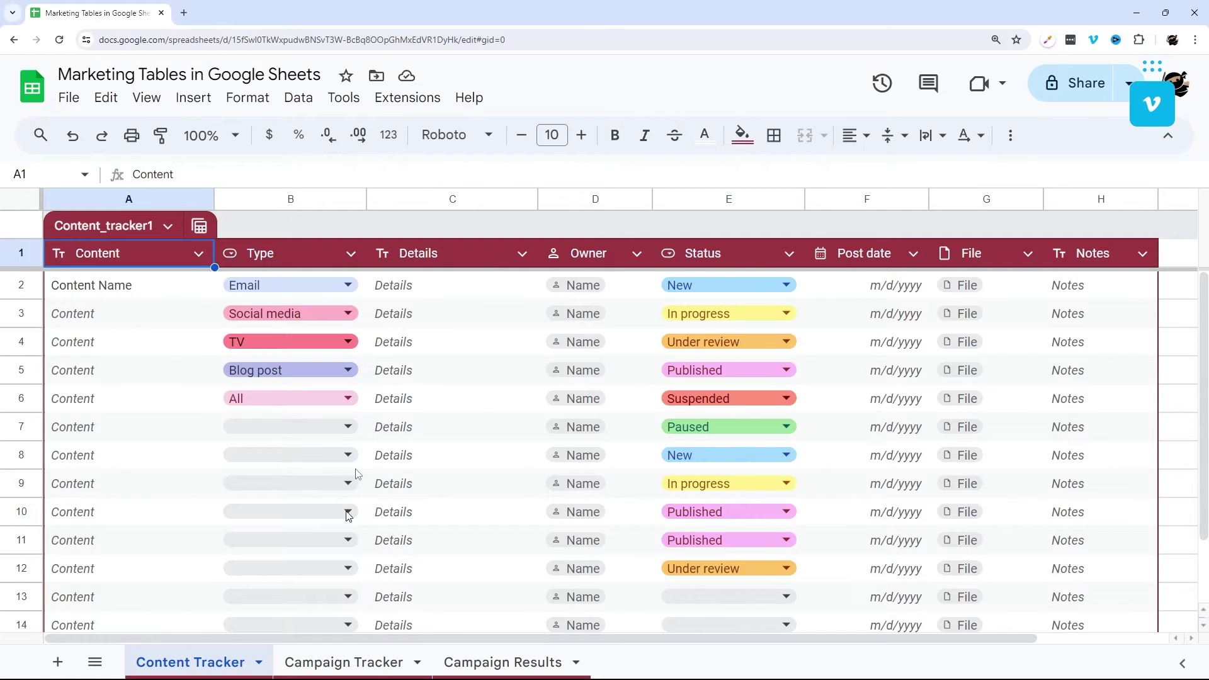
# Filter the Status column to hide Paused, Suspended and Under review rows
pyautogui.click(789, 253)
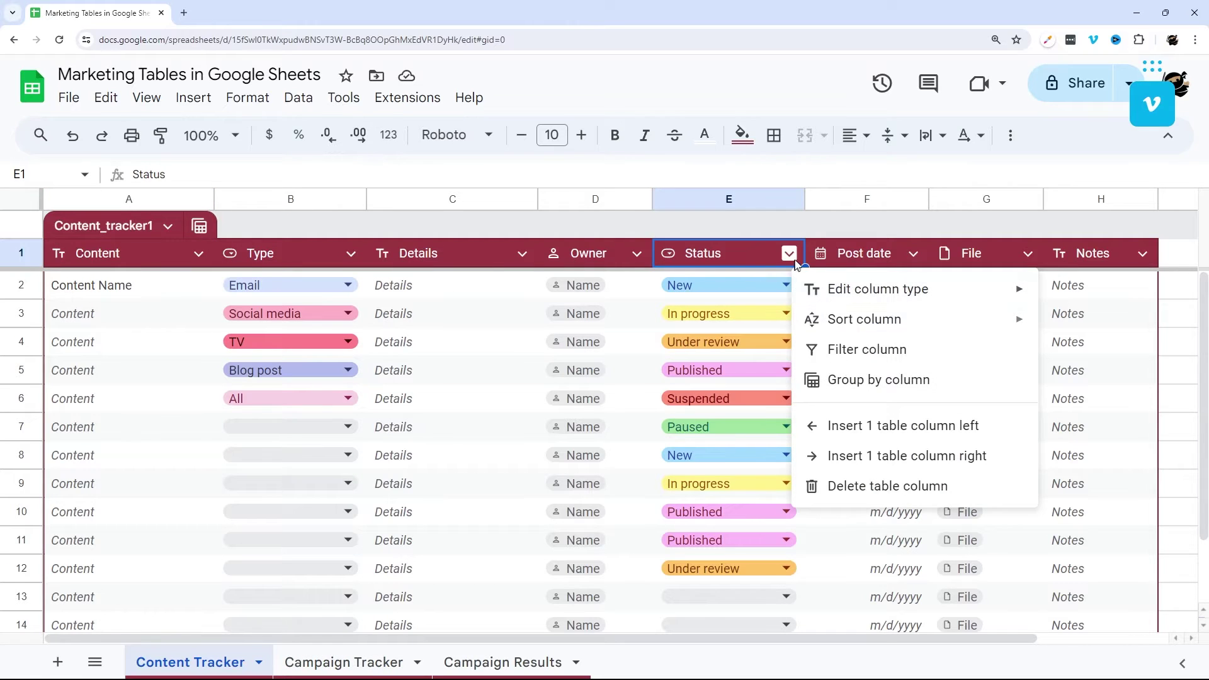
pyautogui.click(843, 350)
pyautogui.scroll(-2, 611, 513)
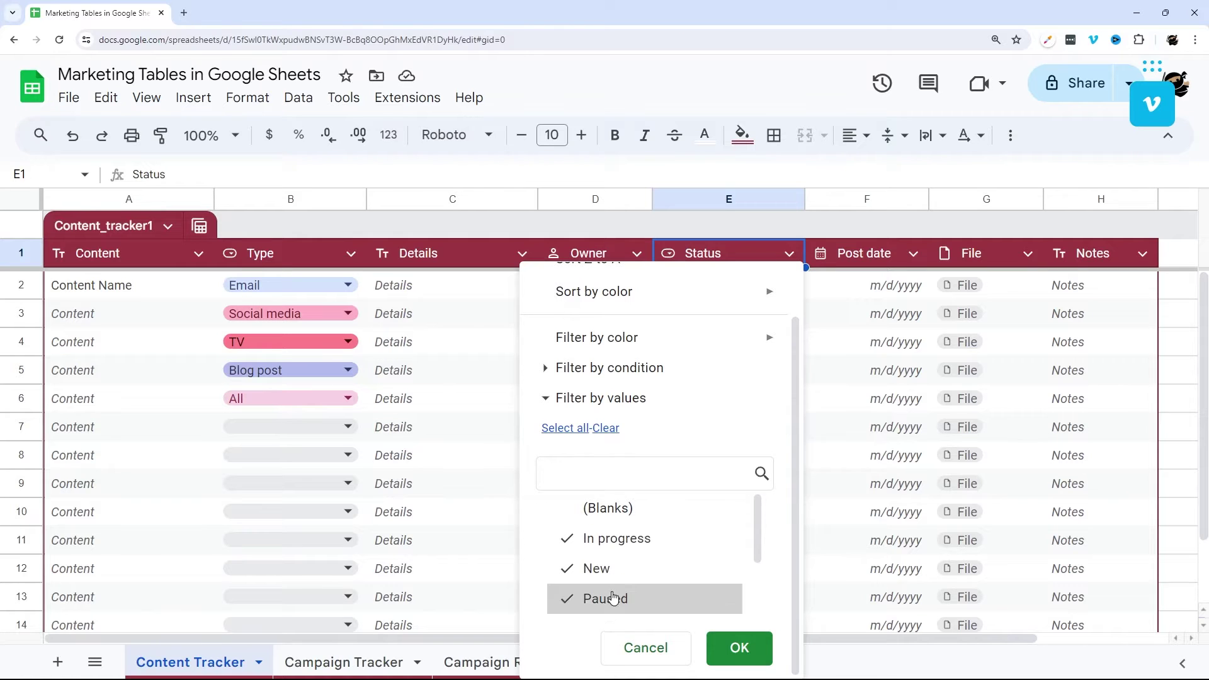
pyautogui.scroll(-2, 617, 567)
pyautogui.click(606, 512)
pyautogui.click(629, 570)
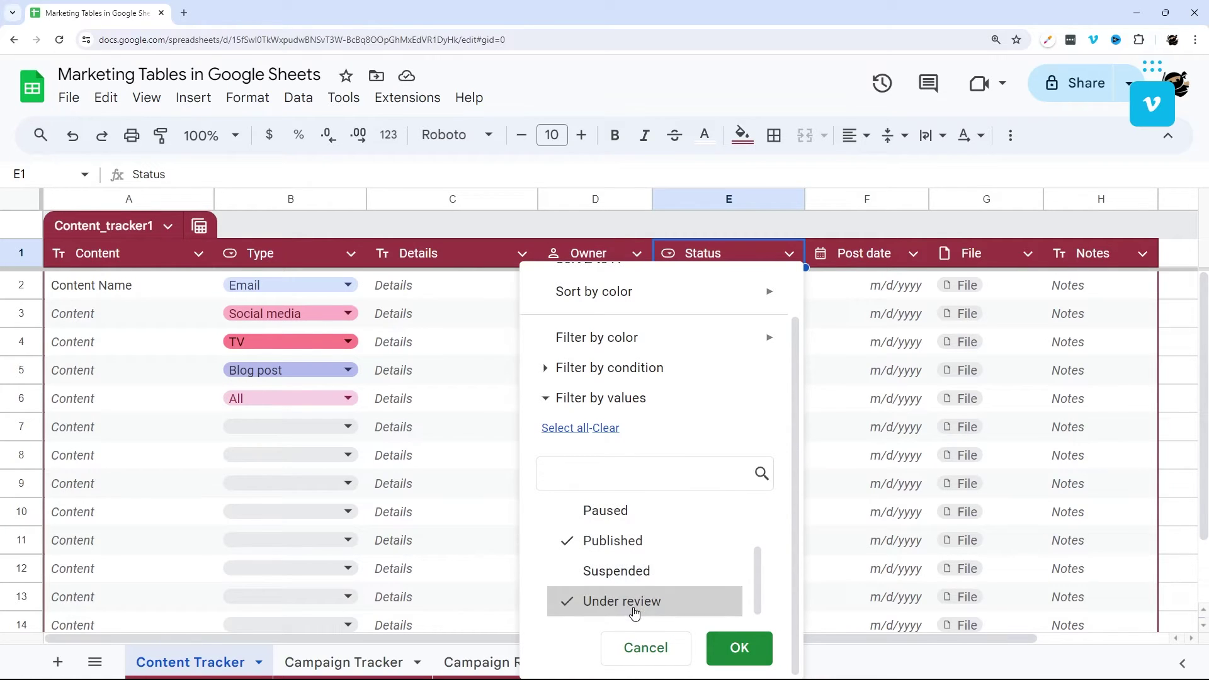
pyautogui.click(630, 601)
pyautogui.click(741, 649)
# Reselect all Status values so every row shows again
pyautogui.click(789, 253)
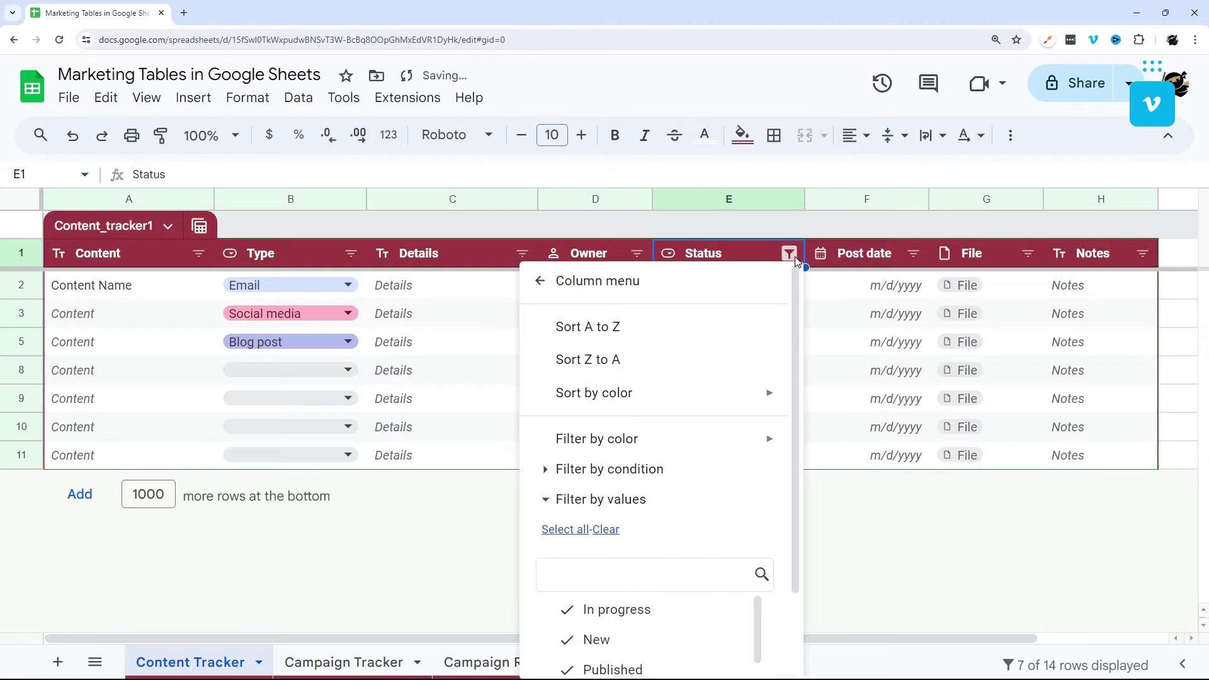
pyautogui.scroll(-2, 564, 444)
pyautogui.click(565, 441)
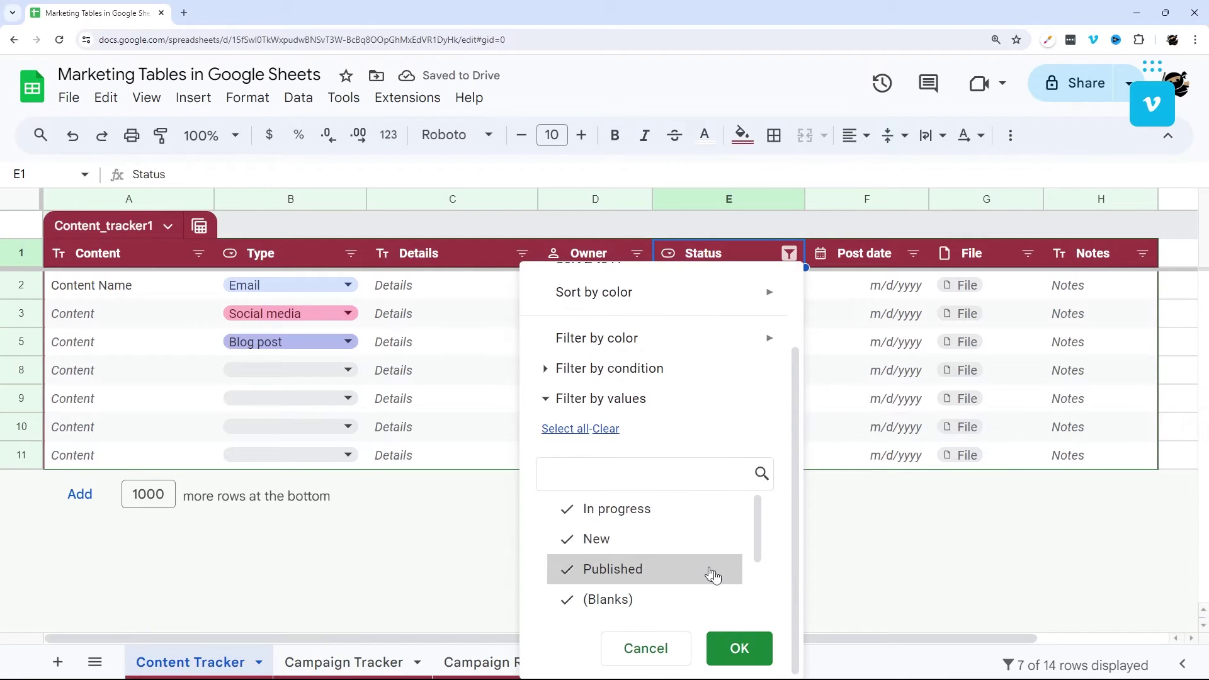
pyautogui.click(739, 648)
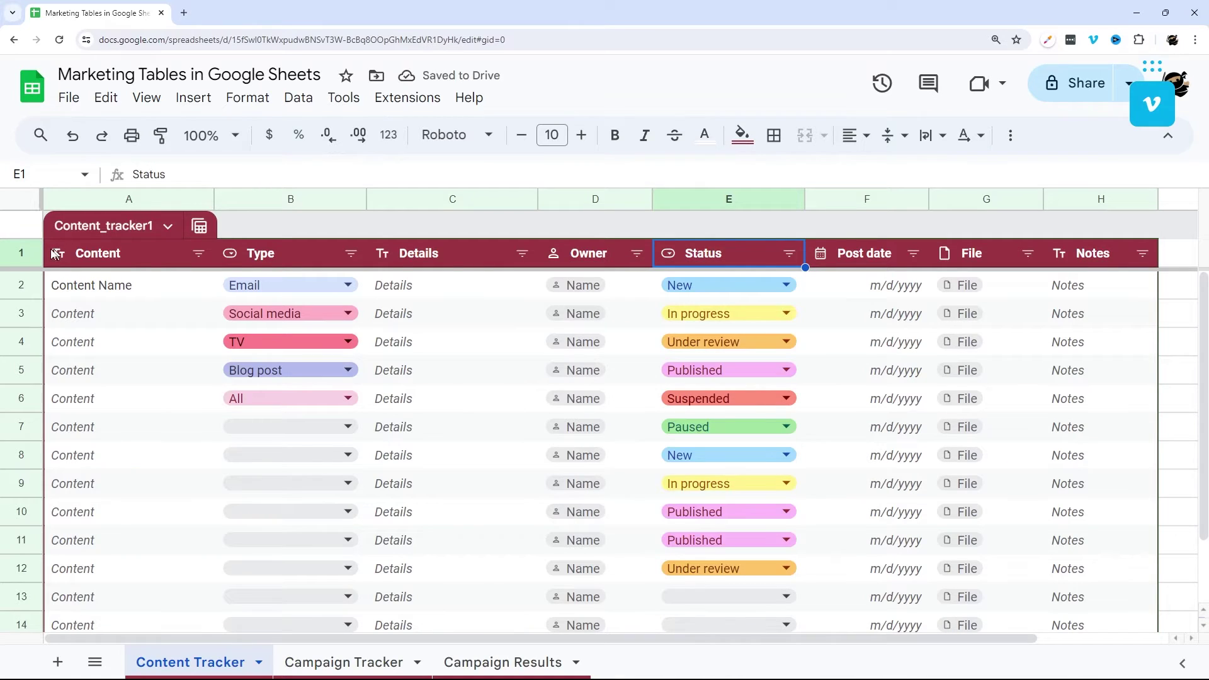
# Try green, then dark navy, as the Content_tracker1 table colour
pyautogui.moveTo(61, 258); pyautogui.dragTo(1146, 253)
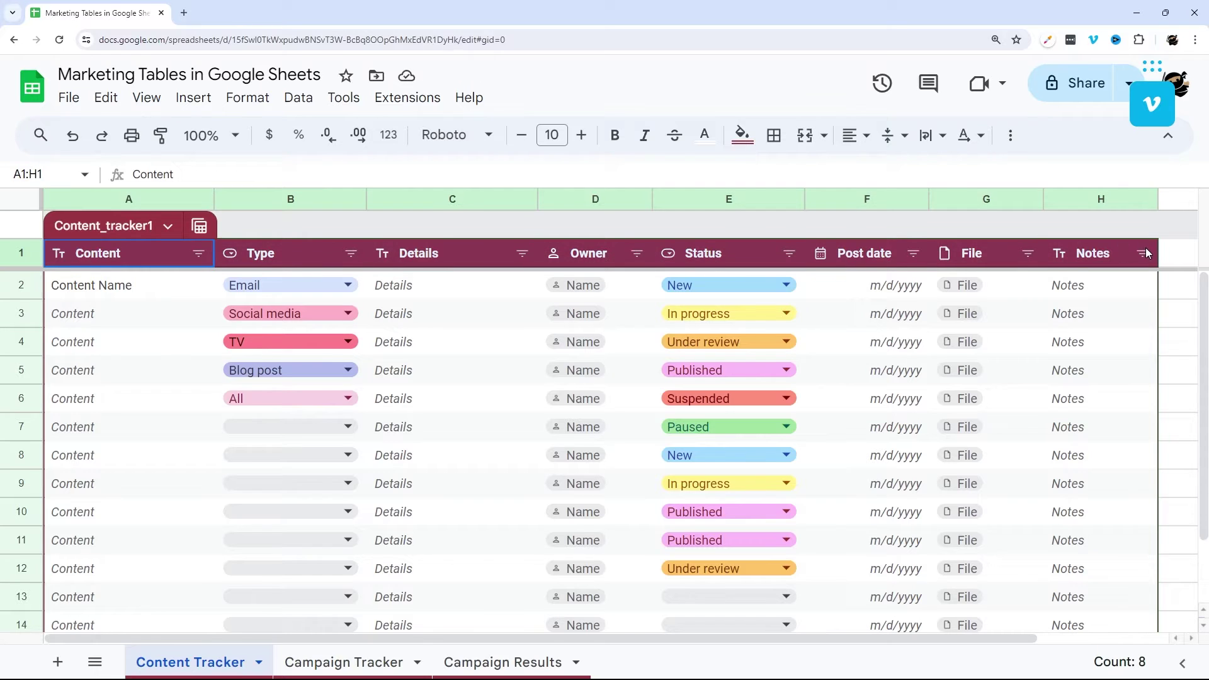
pyautogui.click(189, 252)
pyautogui.click(168, 226)
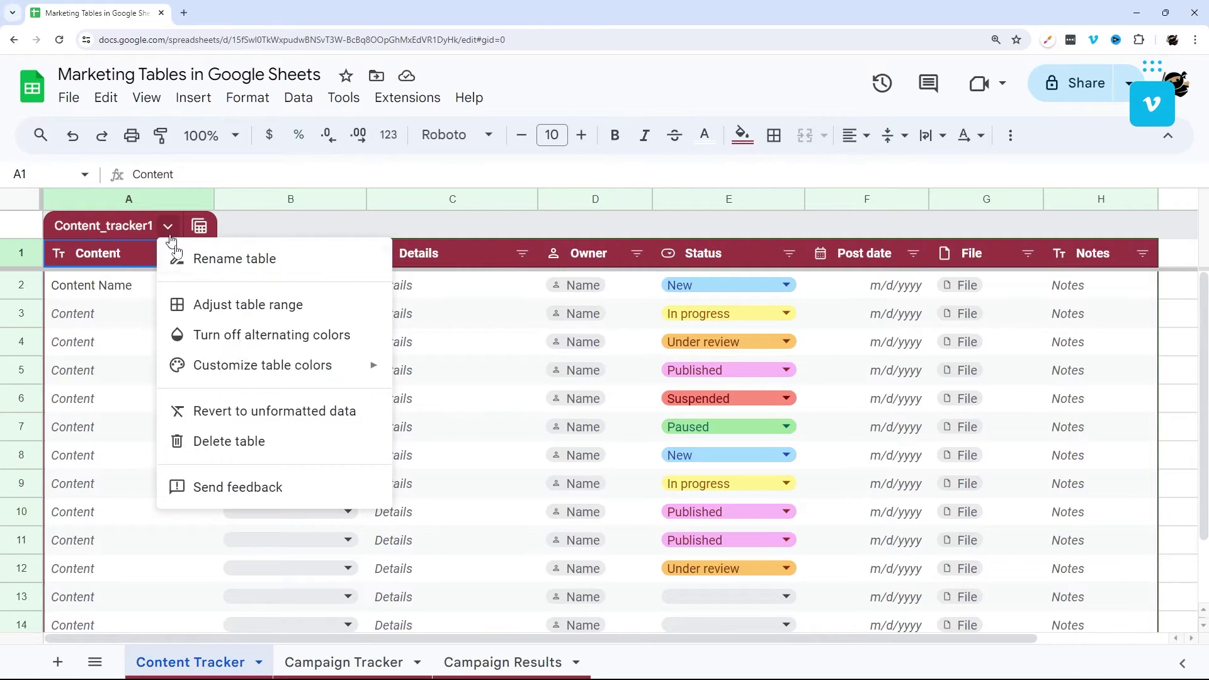
pyautogui.moveTo(274, 383)
pyautogui.click(411, 393)
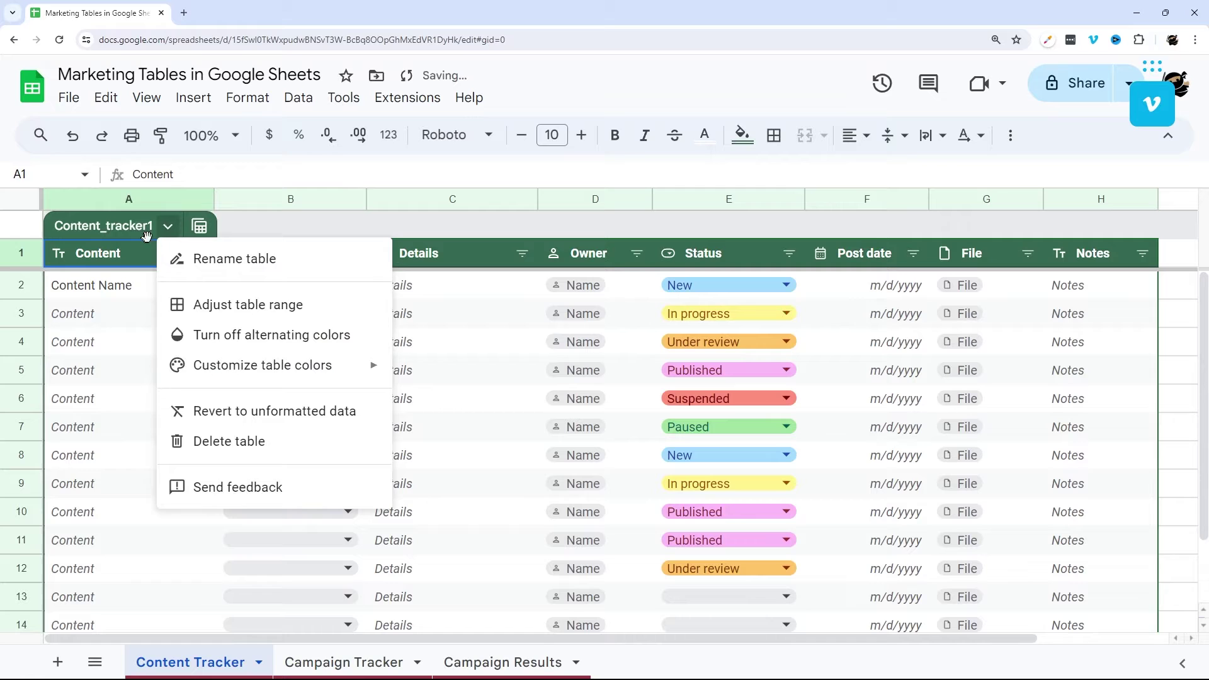
pyautogui.click(167, 226)
pyautogui.click(167, 227)
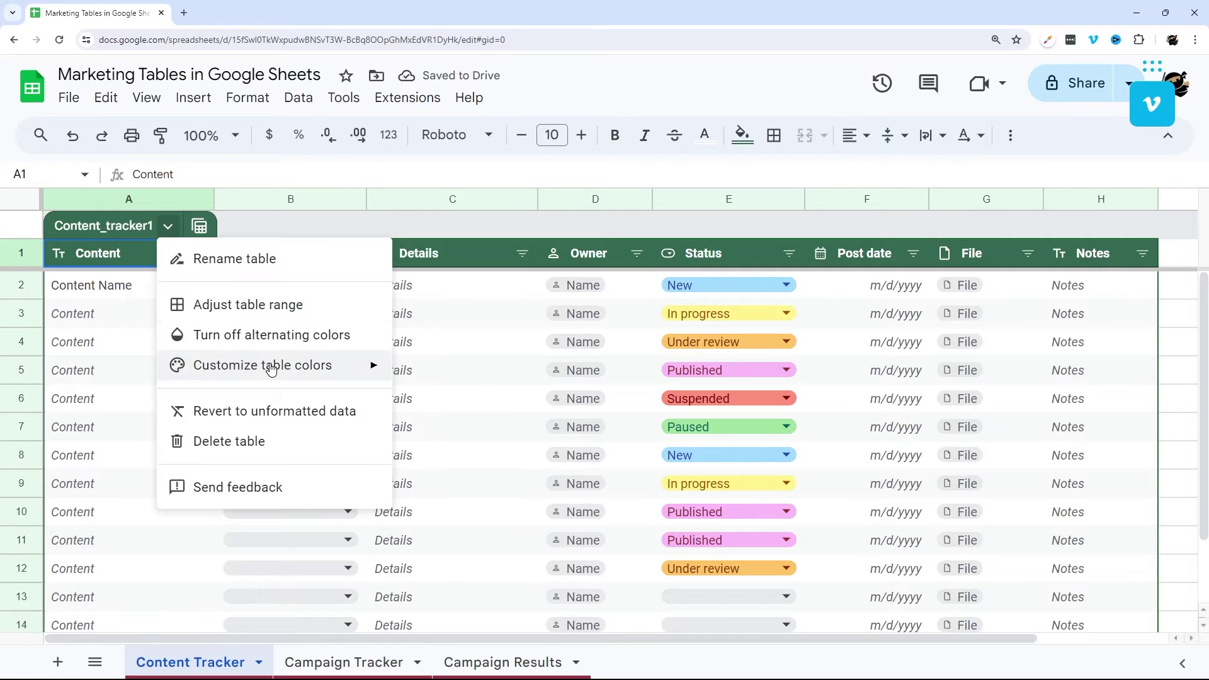
pyautogui.moveTo(273, 369)
pyautogui.click(534, 392)
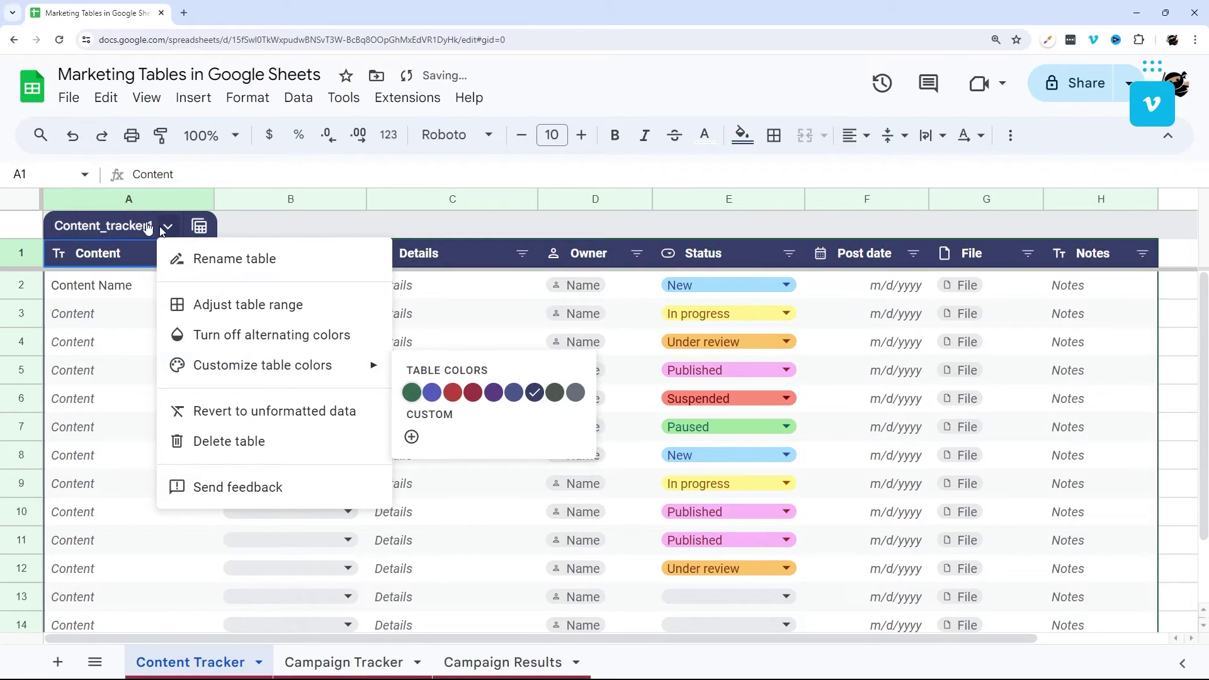
# Apply the dark grey-green table colour, then reselect header row A1:H1
pyautogui.click(167, 227)
pyautogui.click(168, 227)
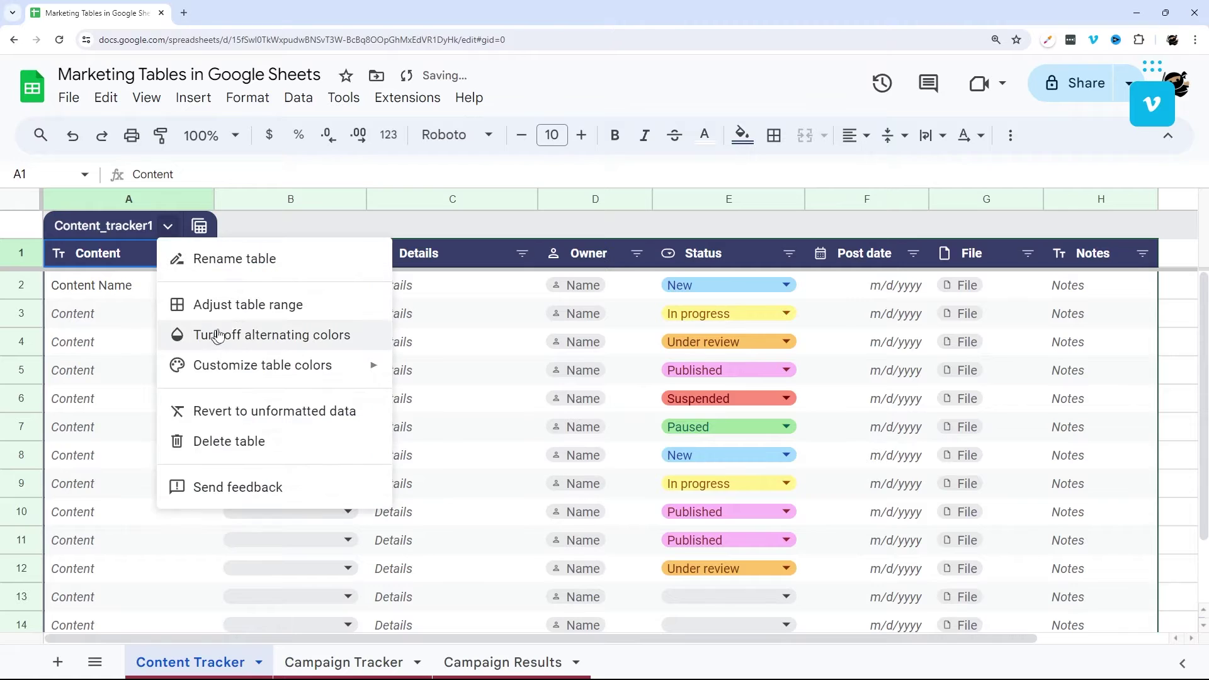
pyautogui.moveTo(281, 373)
pyautogui.click(555, 392)
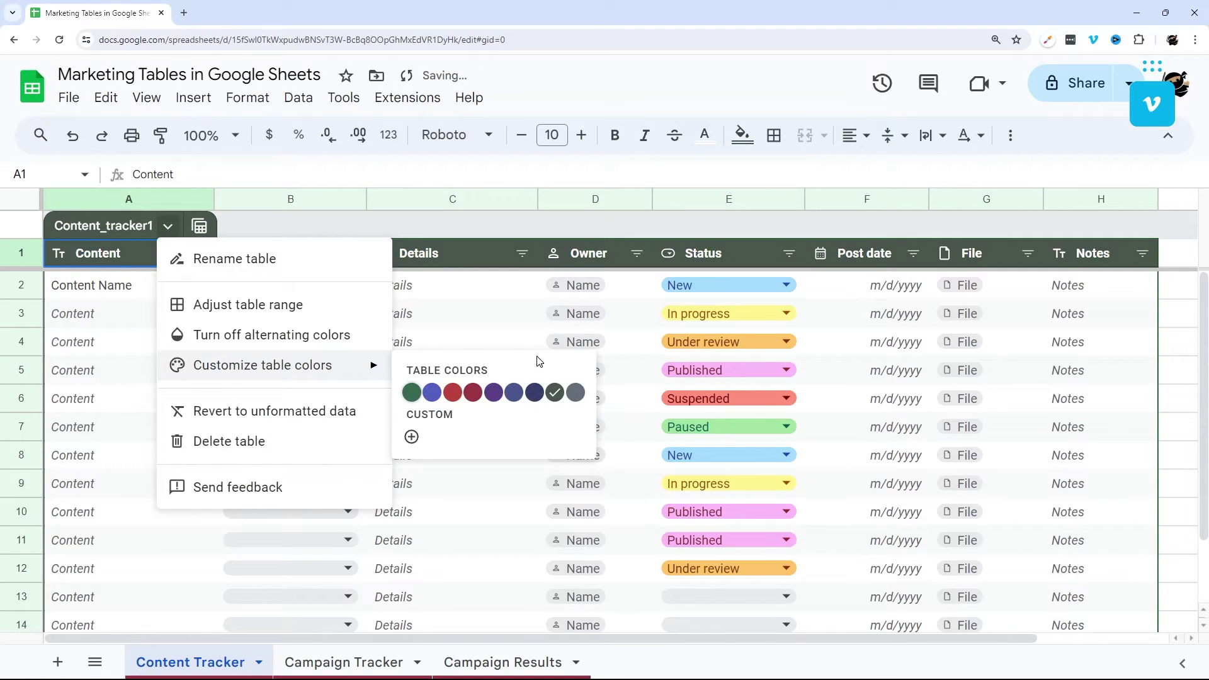
pyautogui.click(120, 253)
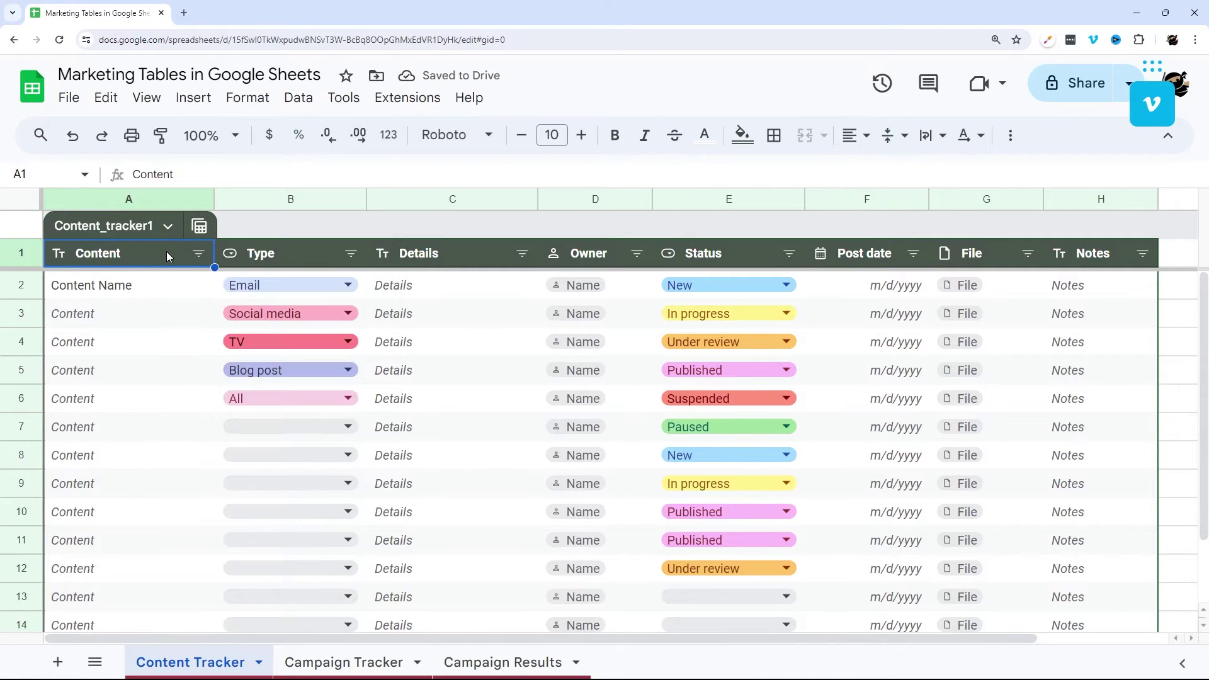
pyautogui.moveTo(1072, 263); pyautogui.dragTo(156, 244)
# Add white vertical border lines between the header row cells
pyautogui.click(775, 136)
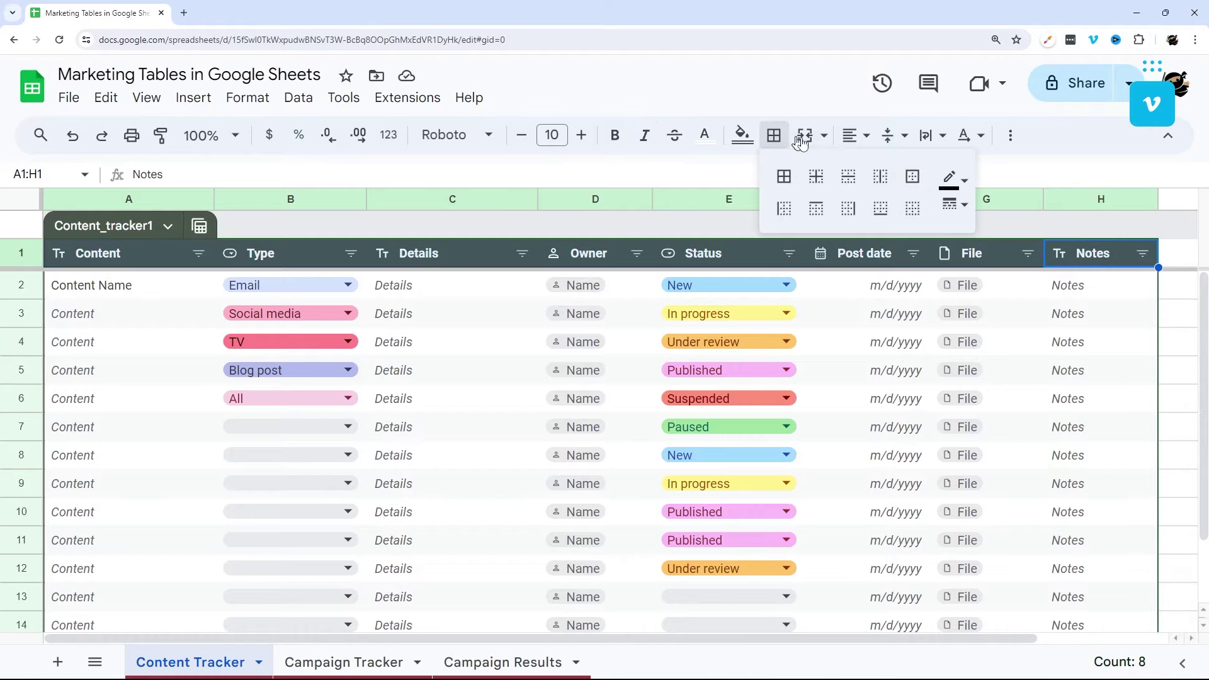
pyautogui.click(953, 178)
pyautogui.click(1143, 243)
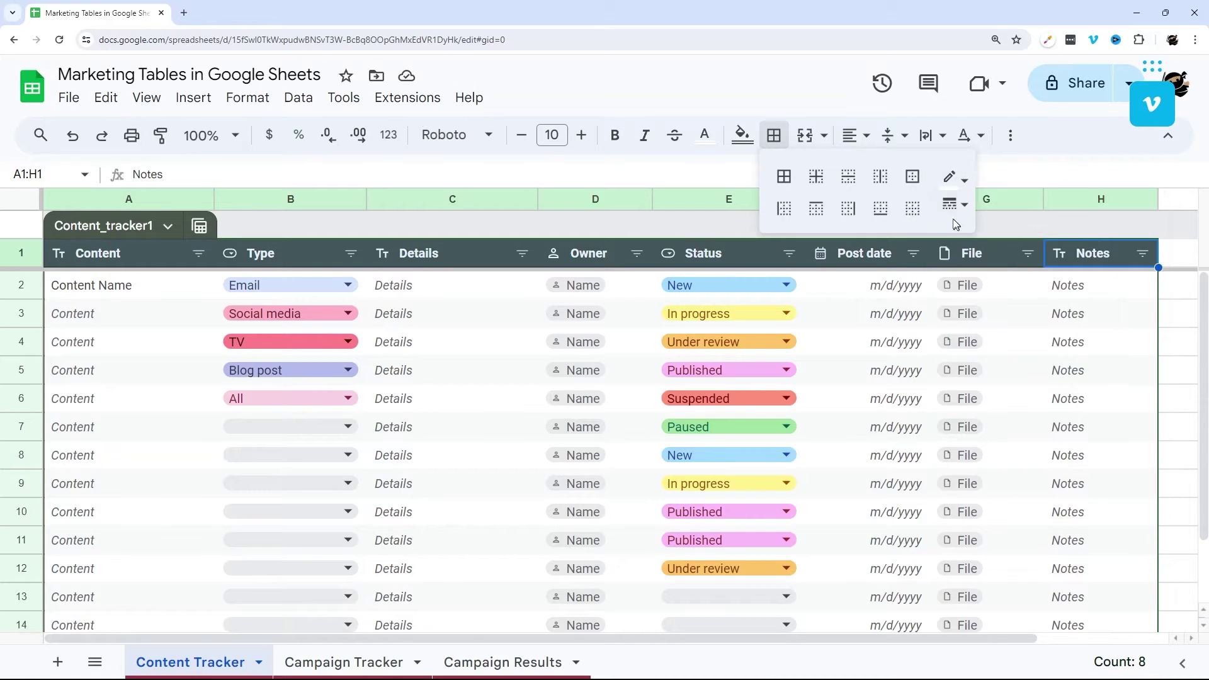
pyautogui.click(880, 177)
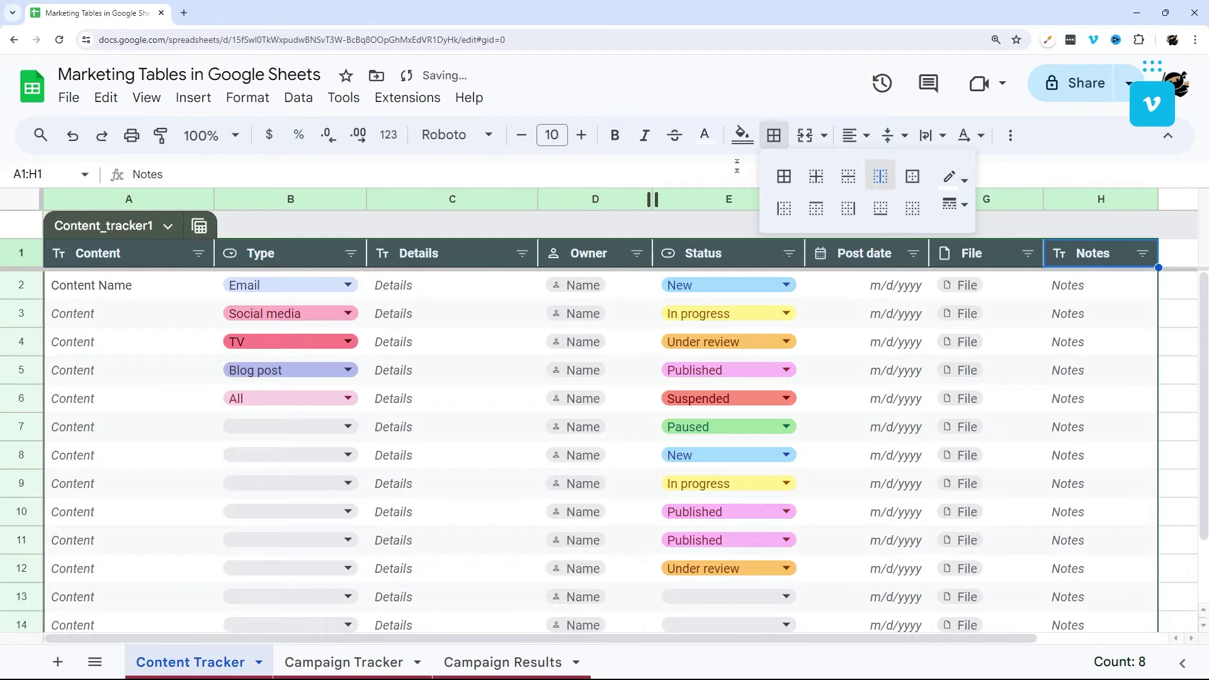
# Fill the header row teal and try a blue-violet table colour
pyautogui.click(743, 135)
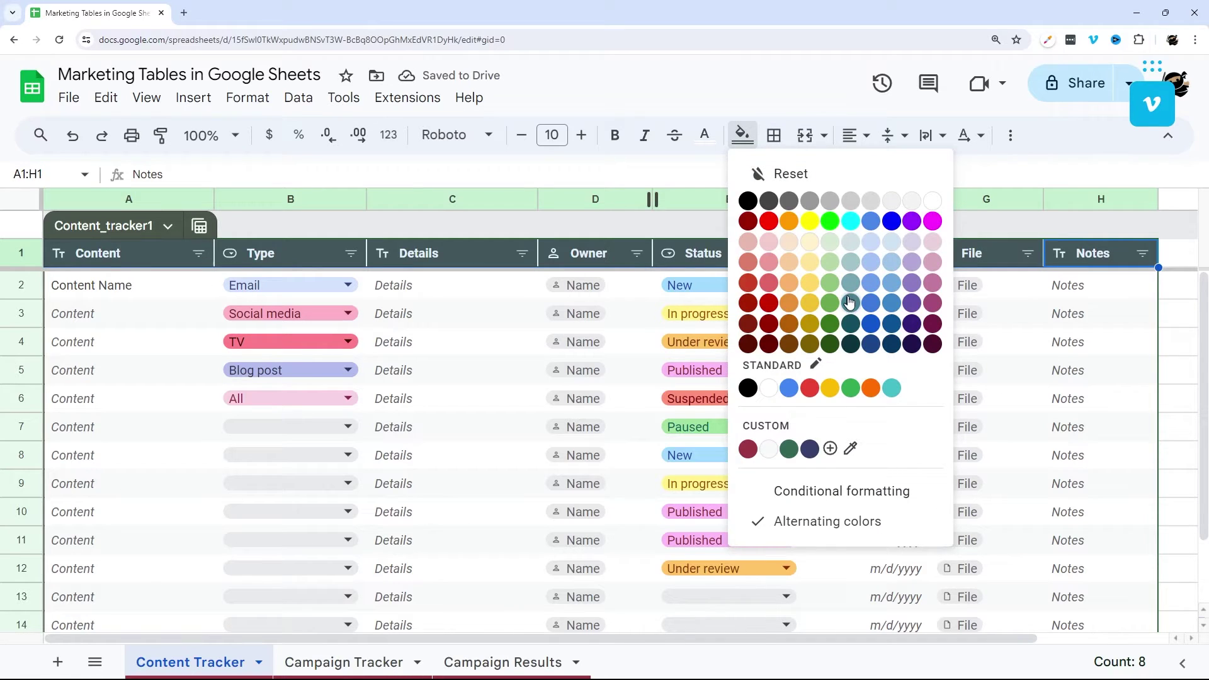
pyautogui.click(850, 302)
pyautogui.click(742, 134)
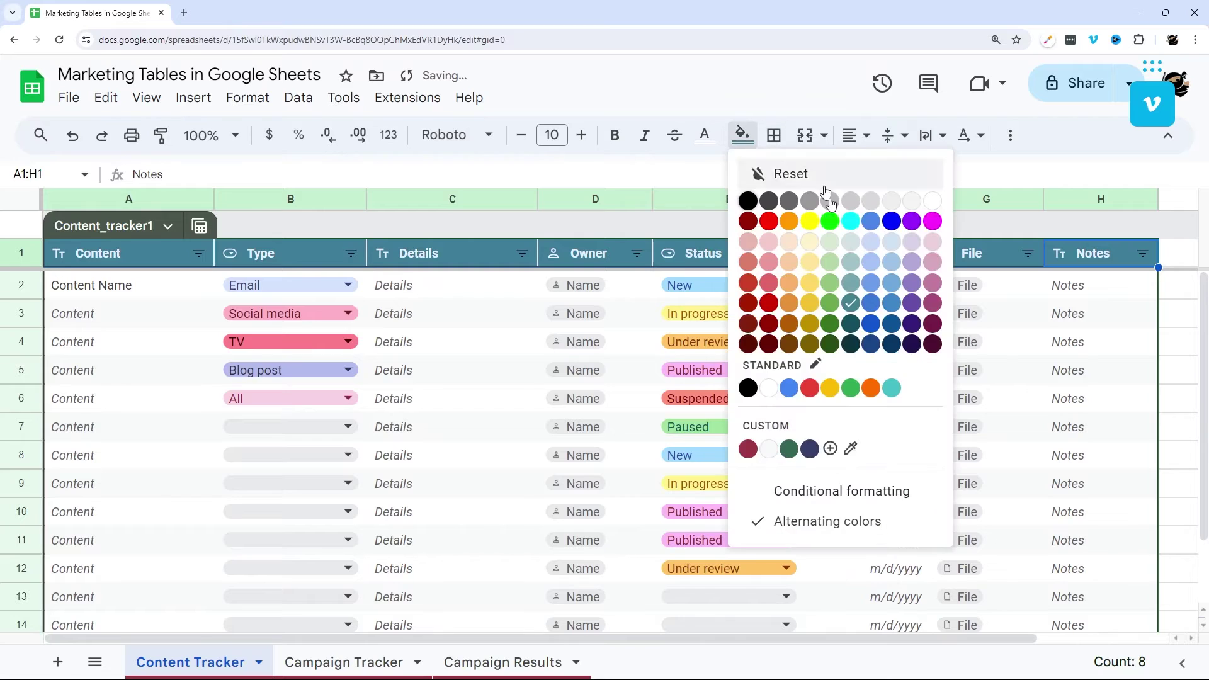
pyautogui.click(169, 228)
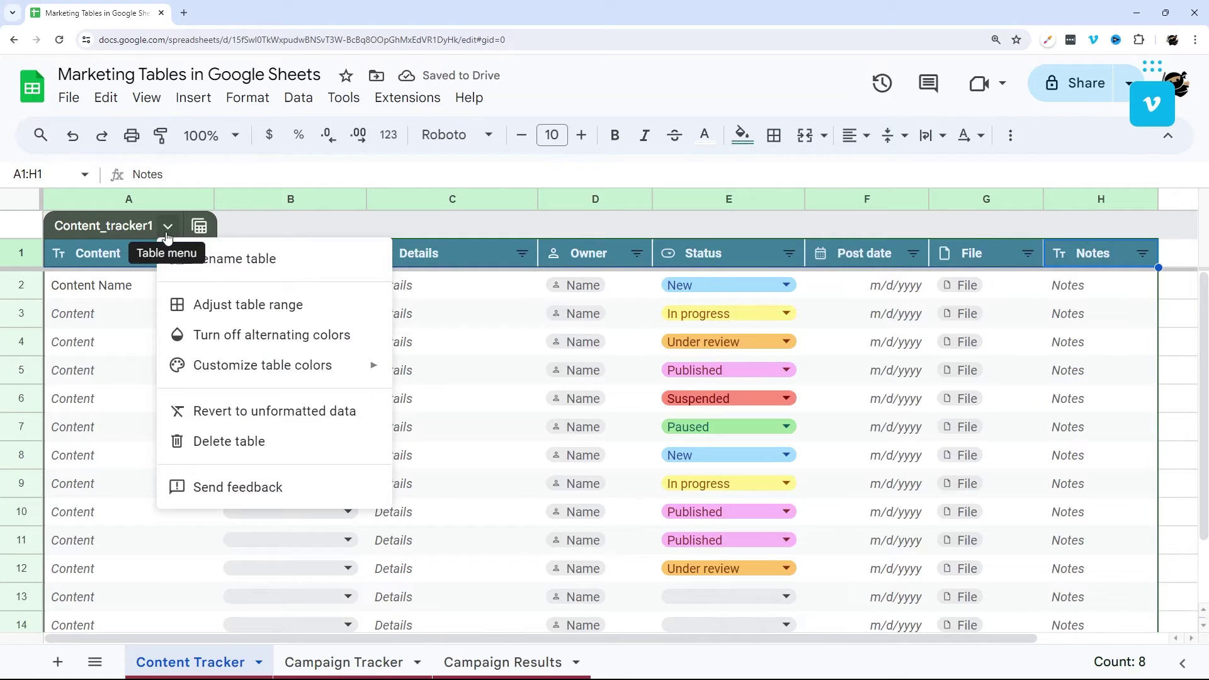
pyautogui.moveTo(267, 367)
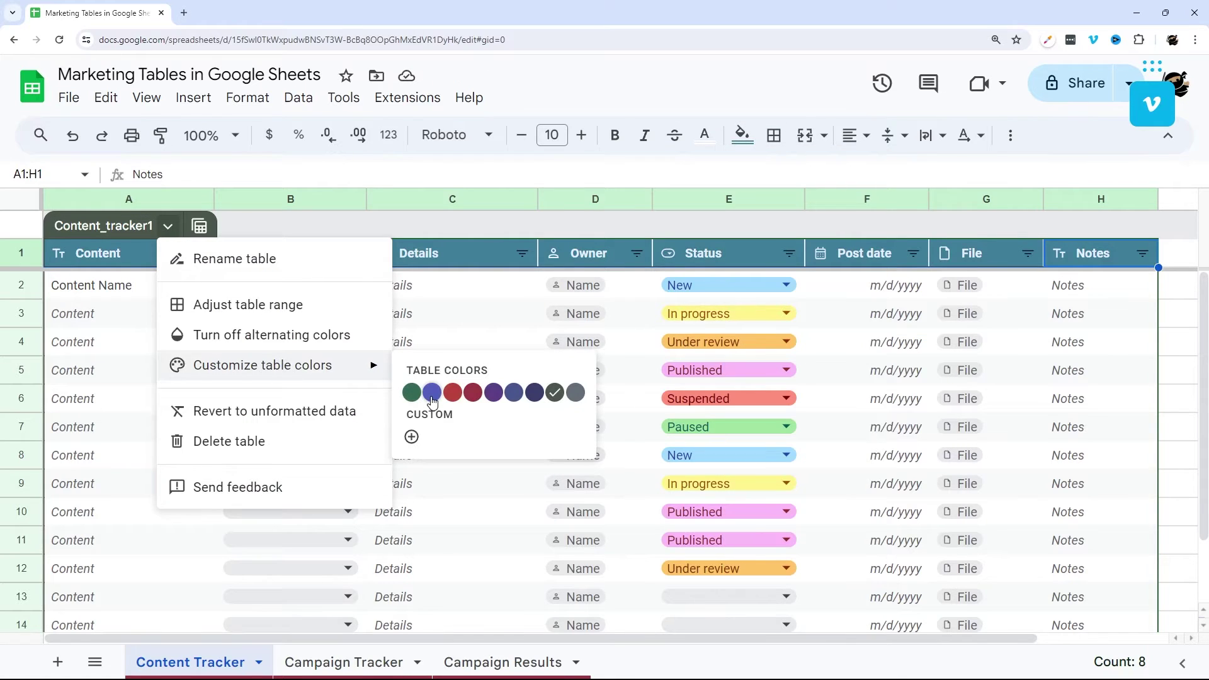
pyautogui.click(432, 392)
# Clear the header row's teal fill and make the table colour maroon
pyautogui.moveTo(99, 260); pyautogui.dragTo(1091, 266)
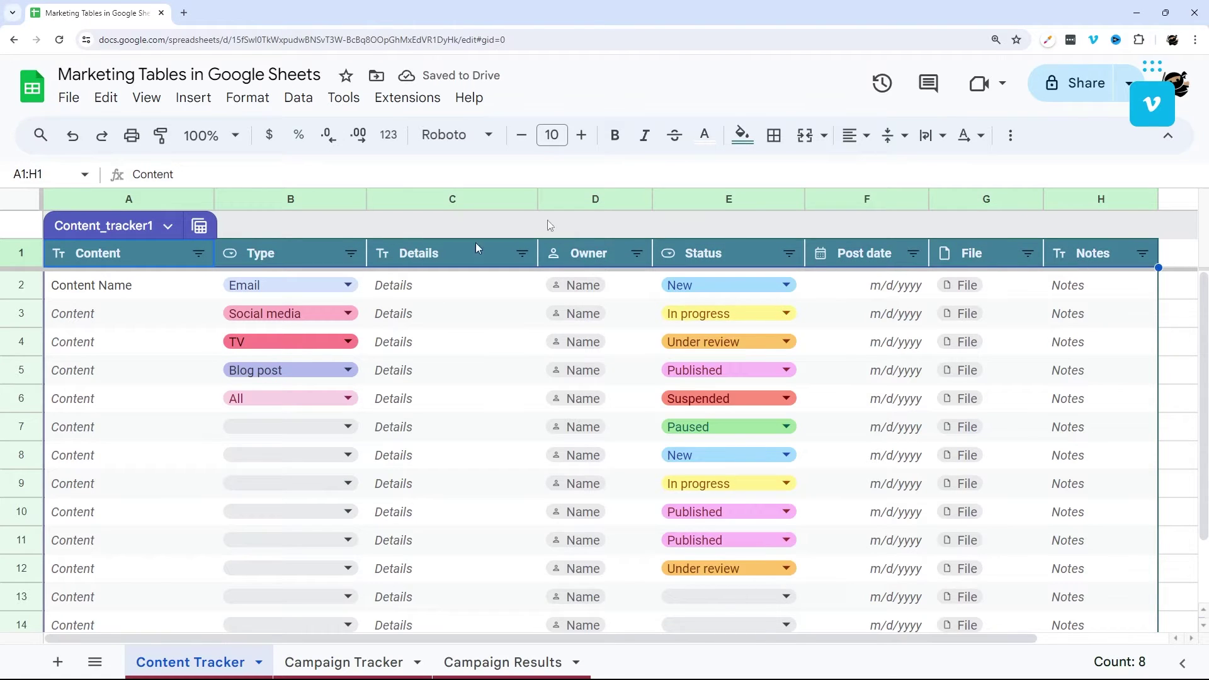
pyautogui.click(743, 134)
pyautogui.click(791, 168)
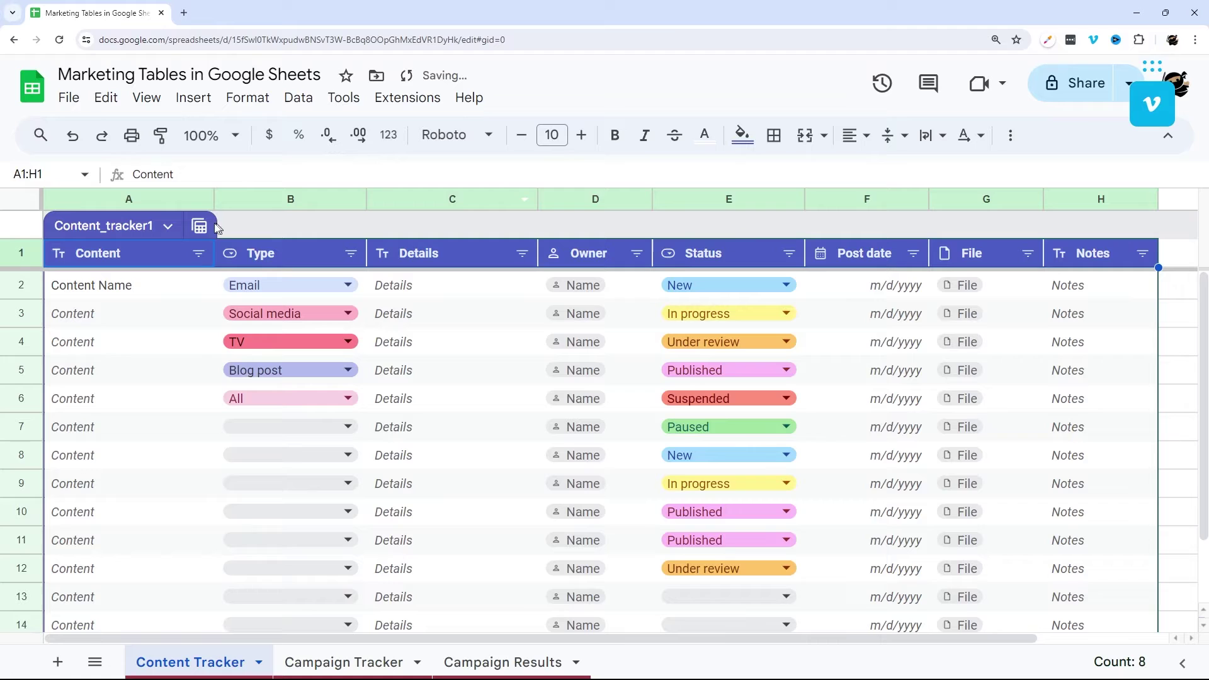
pyautogui.click(169, 228)
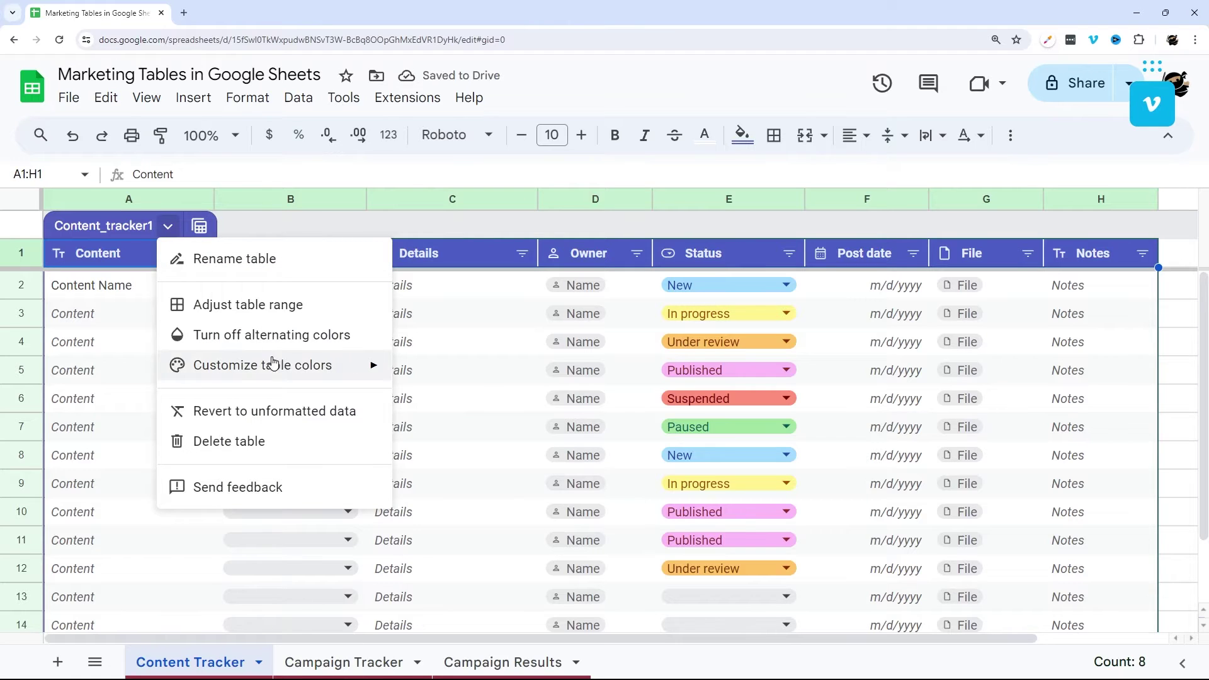
pyautogui.moveTo(290, 369)
pyautogui.click(473, 393)
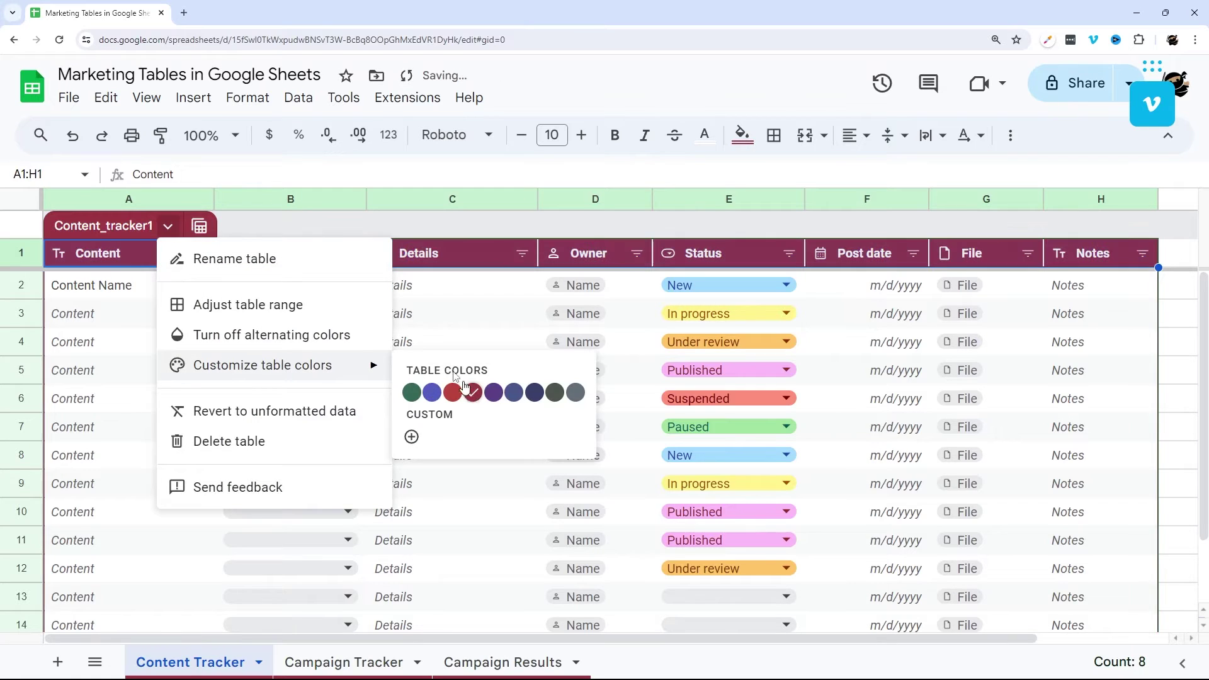
pyautogui.click(362, 233)
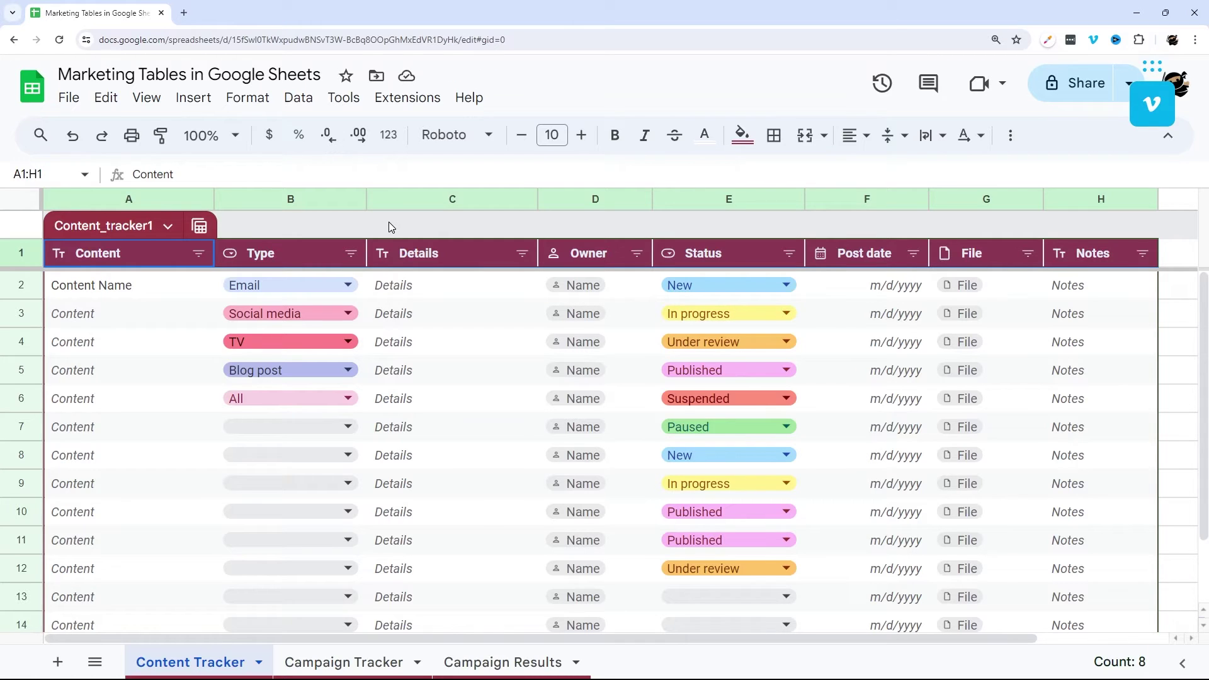
# Turn off the table's filtering and inspect the Details column options
pyautogui.click(522, 253)
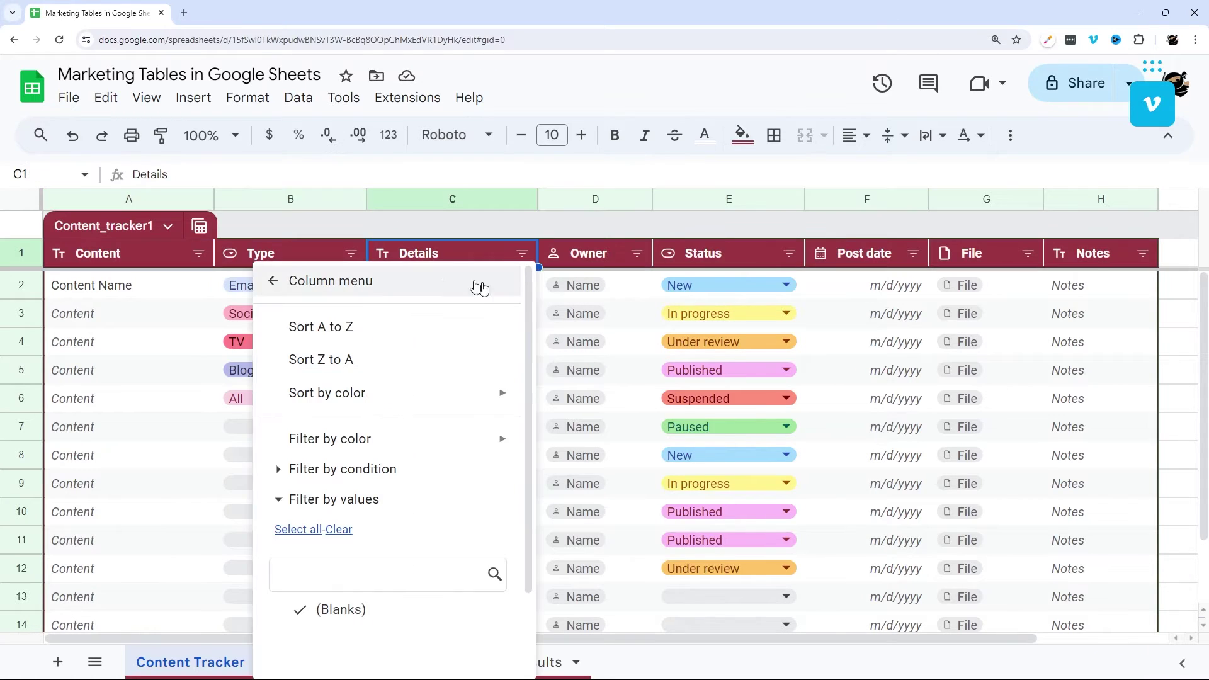
pyautogui.click(1010, 135)
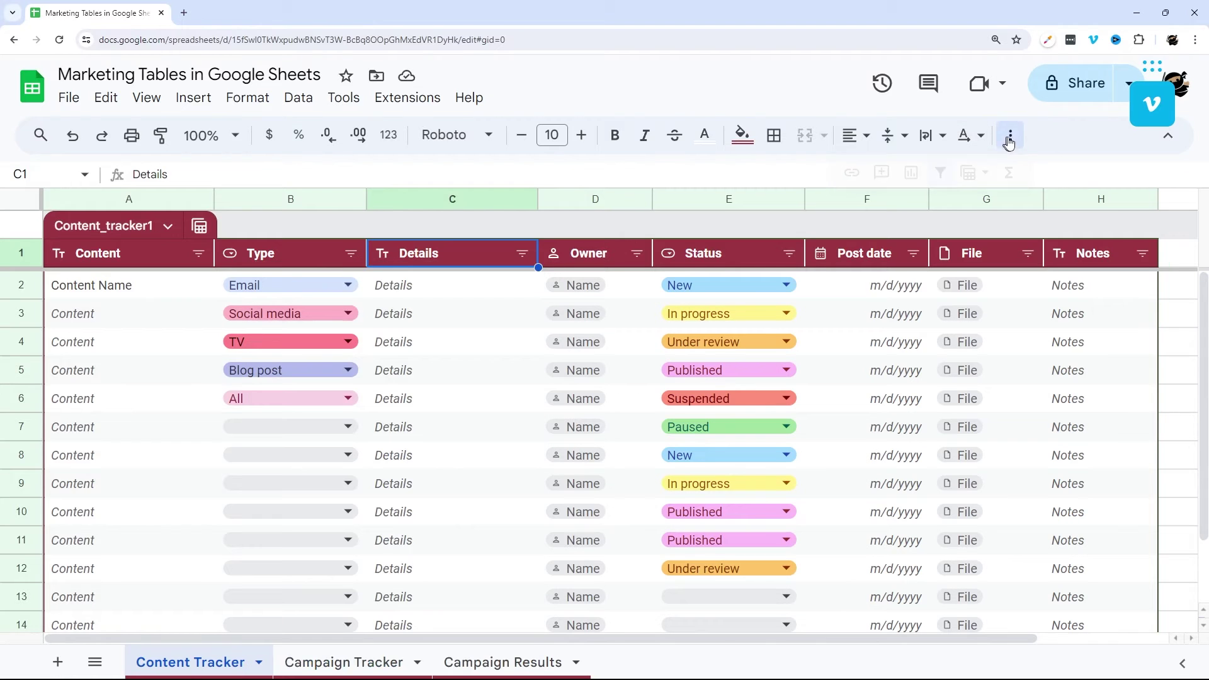
pyautogui.click(941, 172)
pyautogui.click(513, 259)
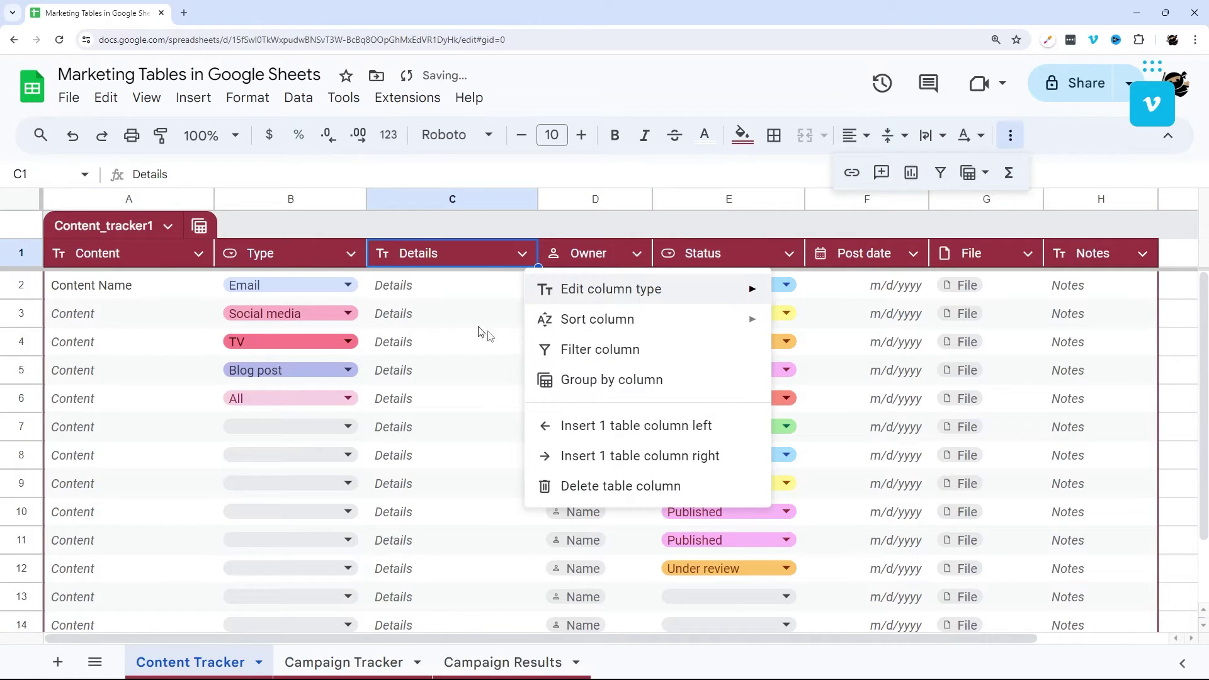
pyautogui.moveTo(579, 286)
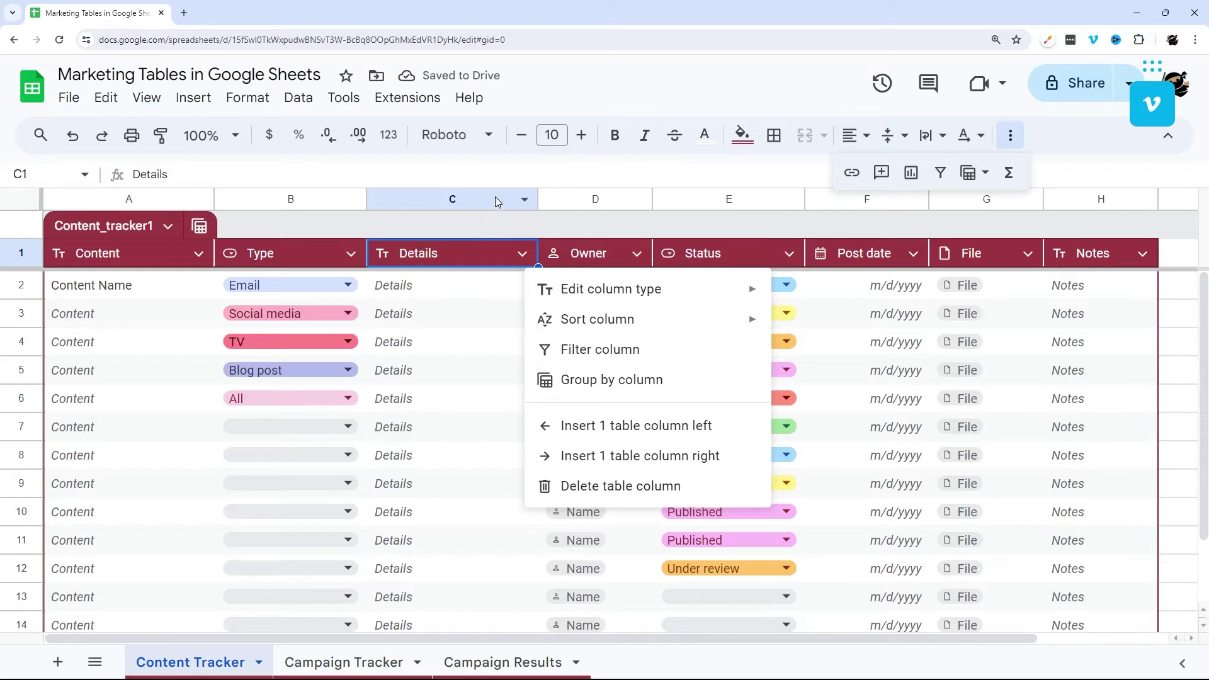
pyautogui.press('Escape')
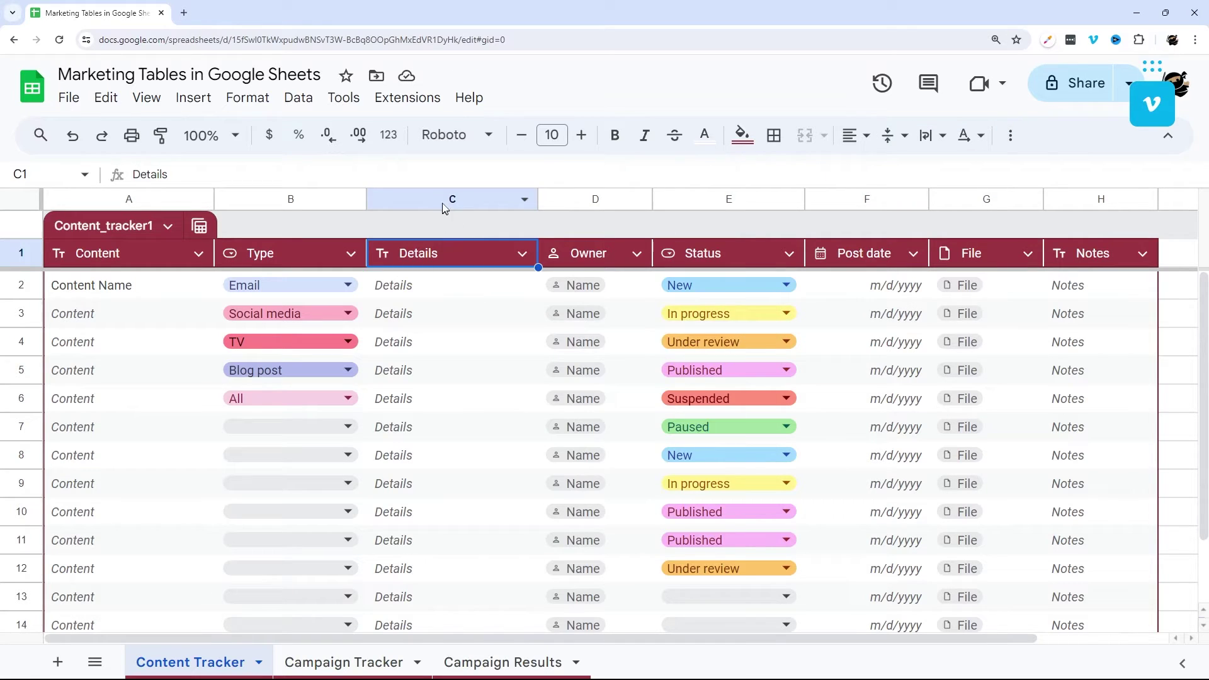
# Insert two empty columns before Details, then delete the extra Column 10
pyautogui.rightClick(442, 203)
pyautogui.click(545, 288)
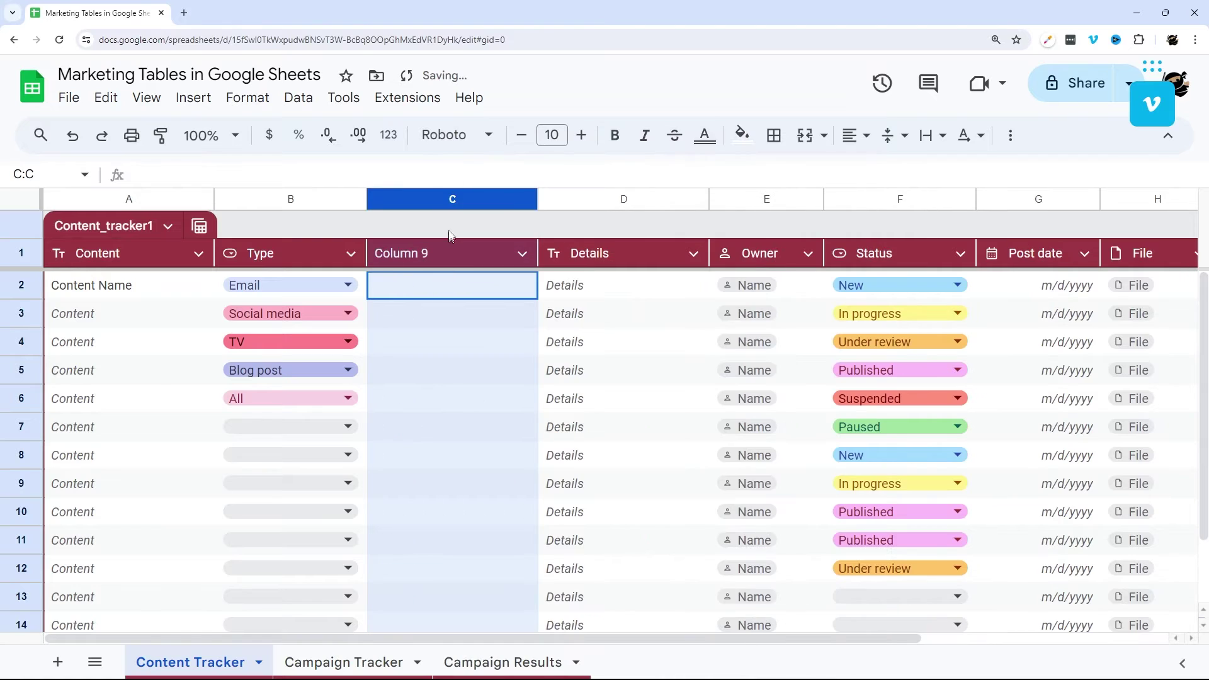
pyautogui.rightClick(437, 199)
pyautogui.click(536, 315)
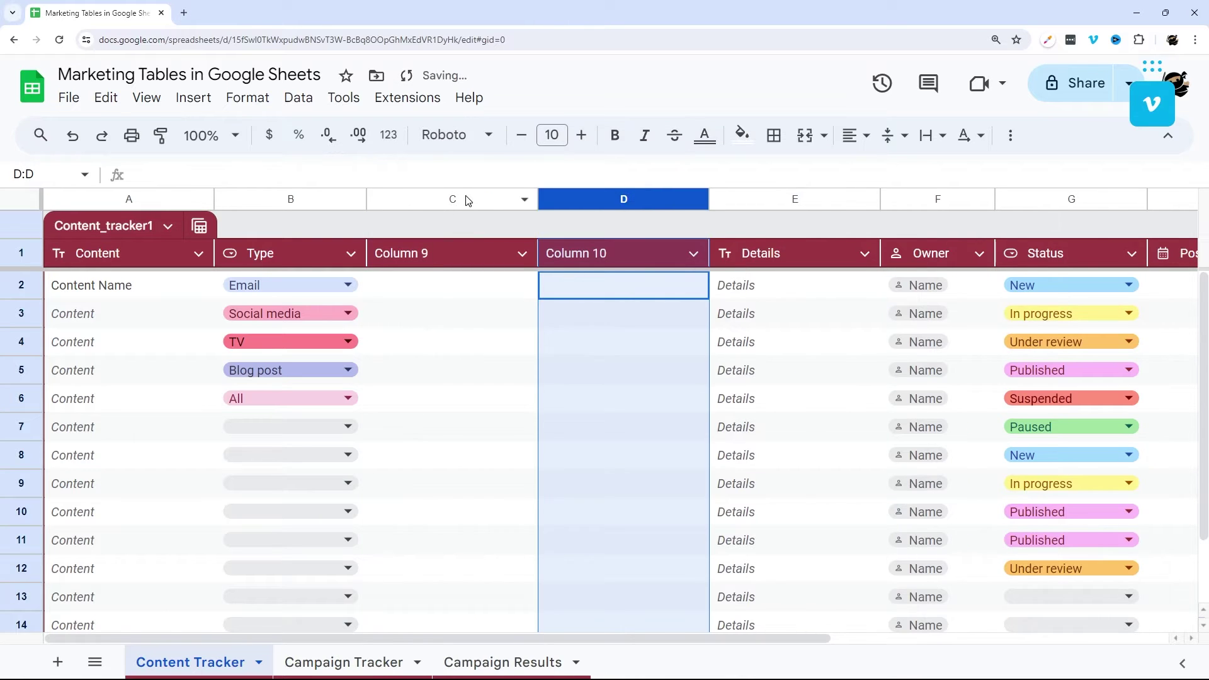
pyautogui.click(468, 201)
pyautogui.keyDown('shift'); pyautogui.click(570, 199); pyautogui.keyUp('shift')
pyautogui.rightClick(574, 199)
pyautogui.press('Escape')
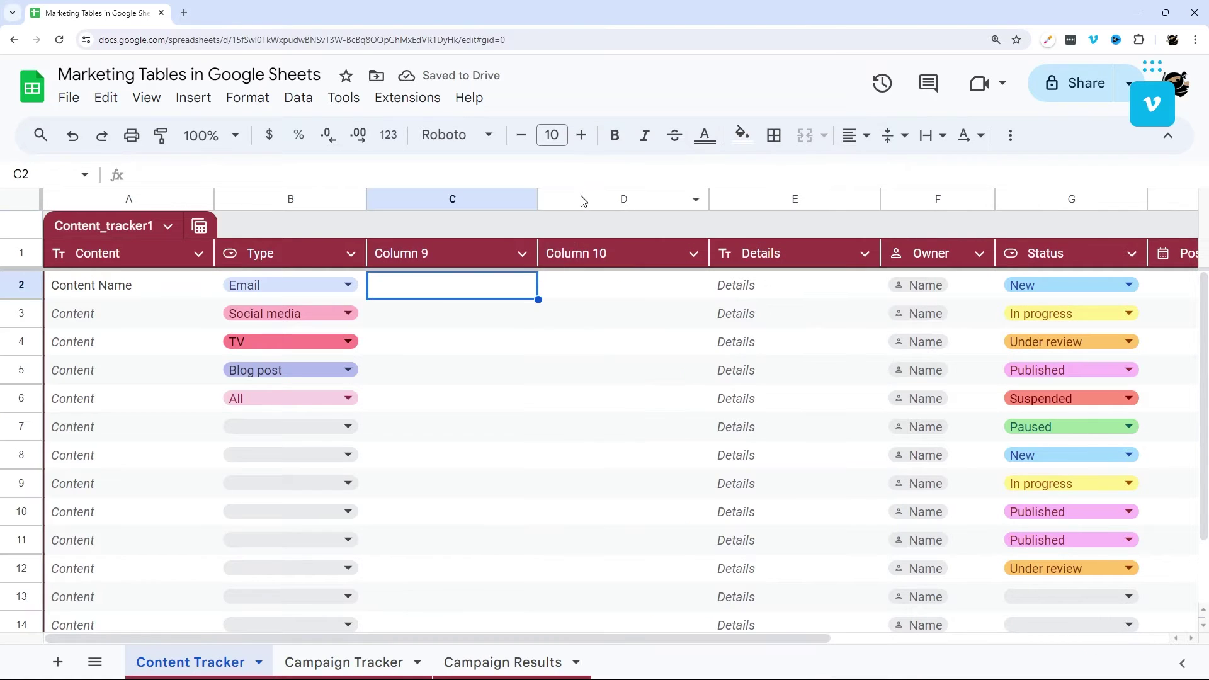
pyautogui.rightClick(582, 201)
pyautogui.click(655, 349)
# Rename the Column 9 header to cOl1, then try blanking it and dismiss the warning
pyautogui.doubleClick(447, 253)
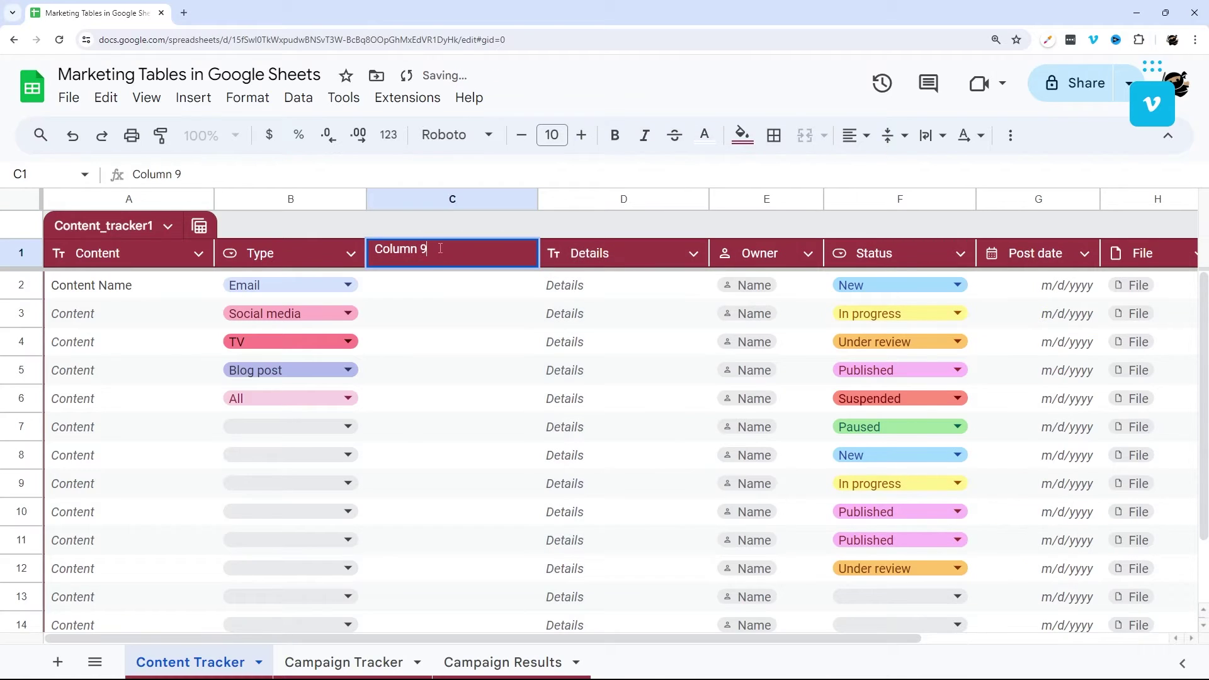
pyautogui.moveTo(440, 248); pyautogui.dragTo(284, 250)
pyautogui.write('Plat')
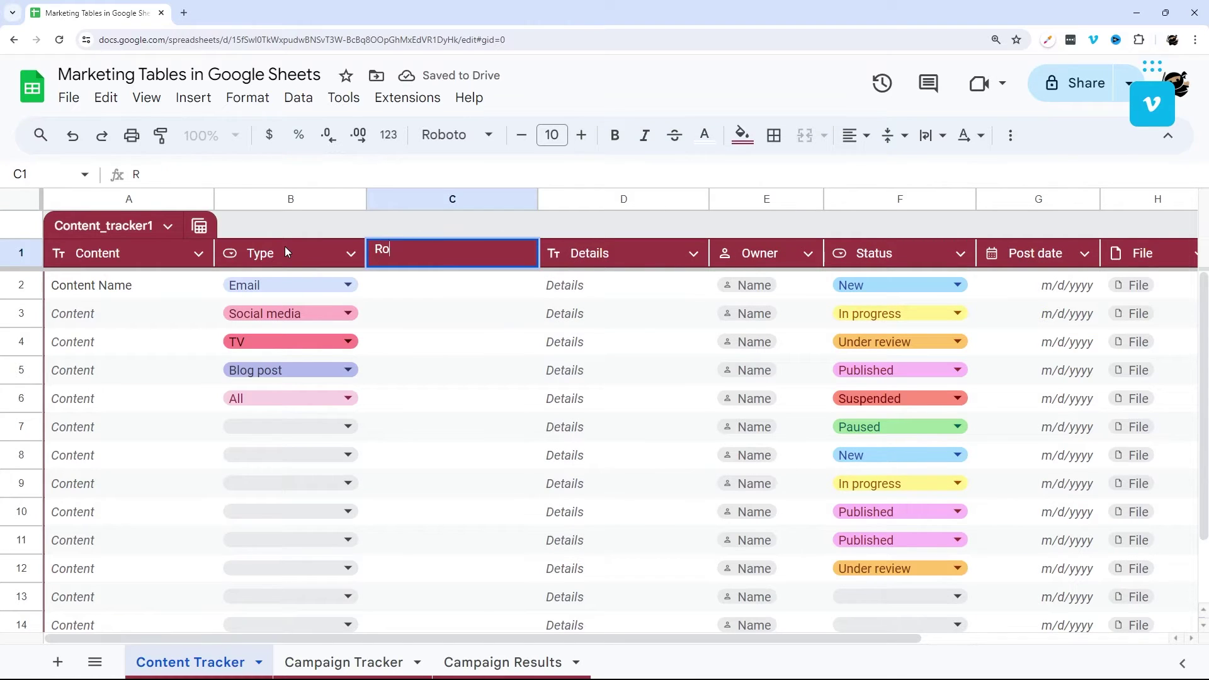
pyautogui.press('BackSpace')
pyautogui.press('BackSpace')
pyautogui.press('BackSpace')
pyautogui.press('BackSpace')
pyautogui.write('cOl1')
pyautogui.press('Return')
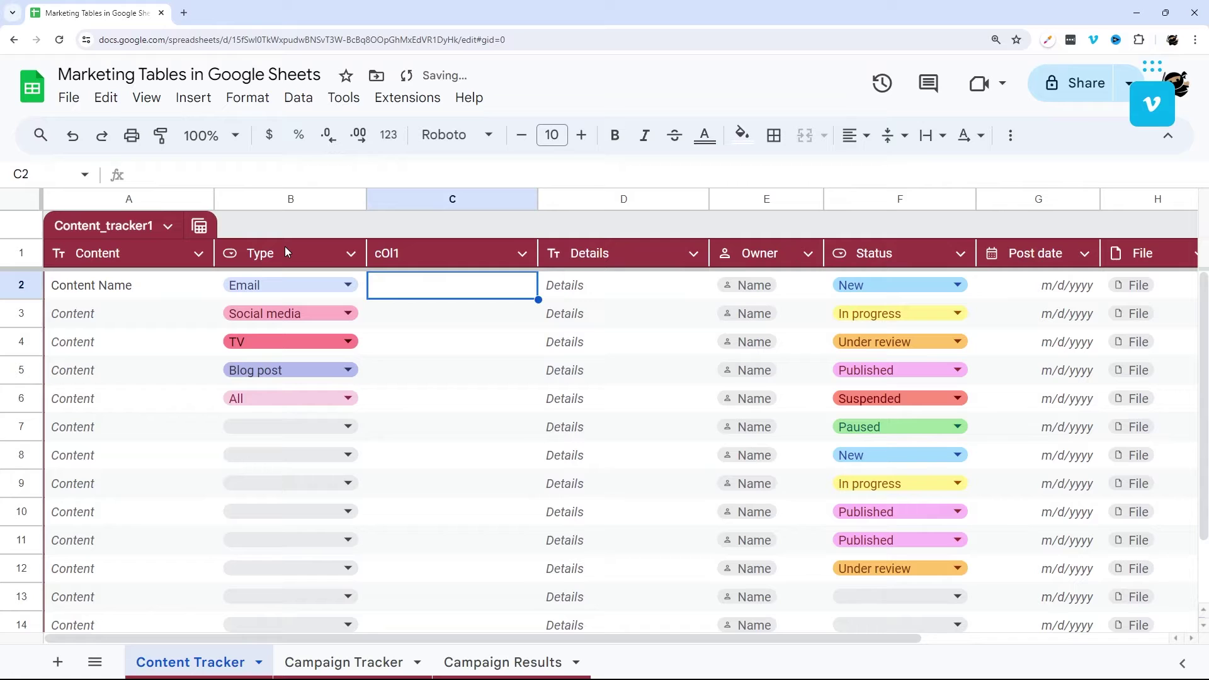
pyautogui.click(436, 255)
pyautogui.doubleClick(436, 251)
pyautogui.press('BackSpace')
pyautogui.press('BackSpace')
pyautogui.press('BackSpace')
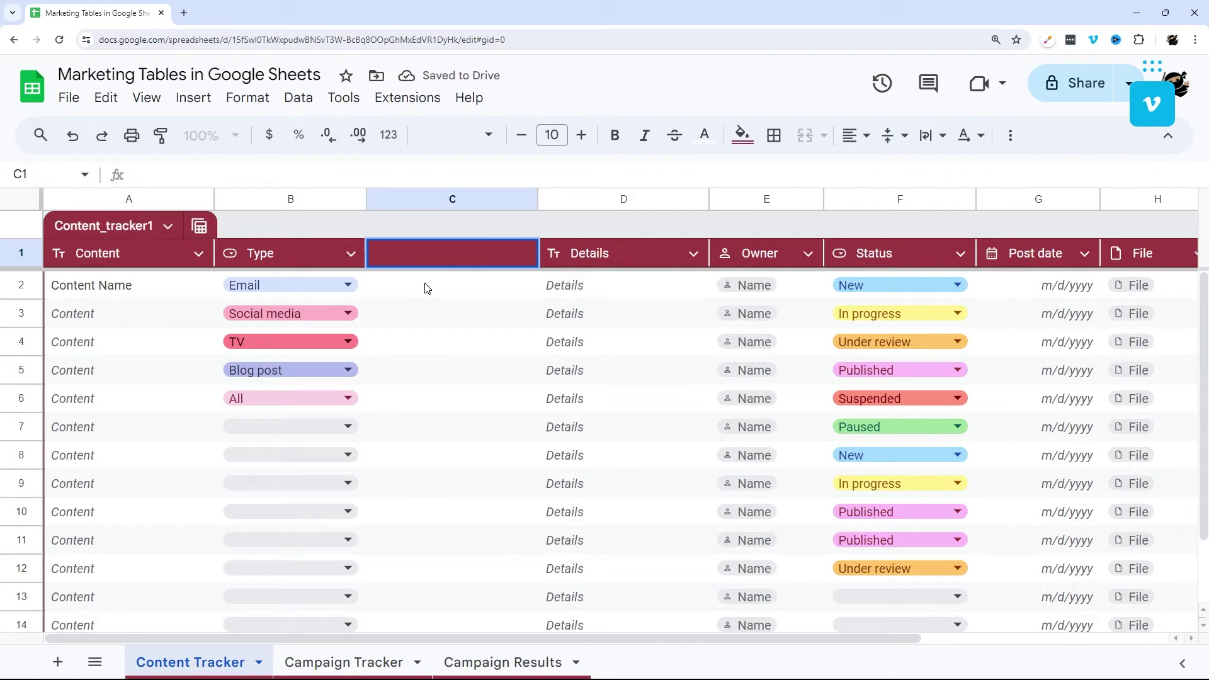
pyautogui.moveTo(426, 289); pyautogui.dragTo(802, 410)
pyautogui.click(808, 410)
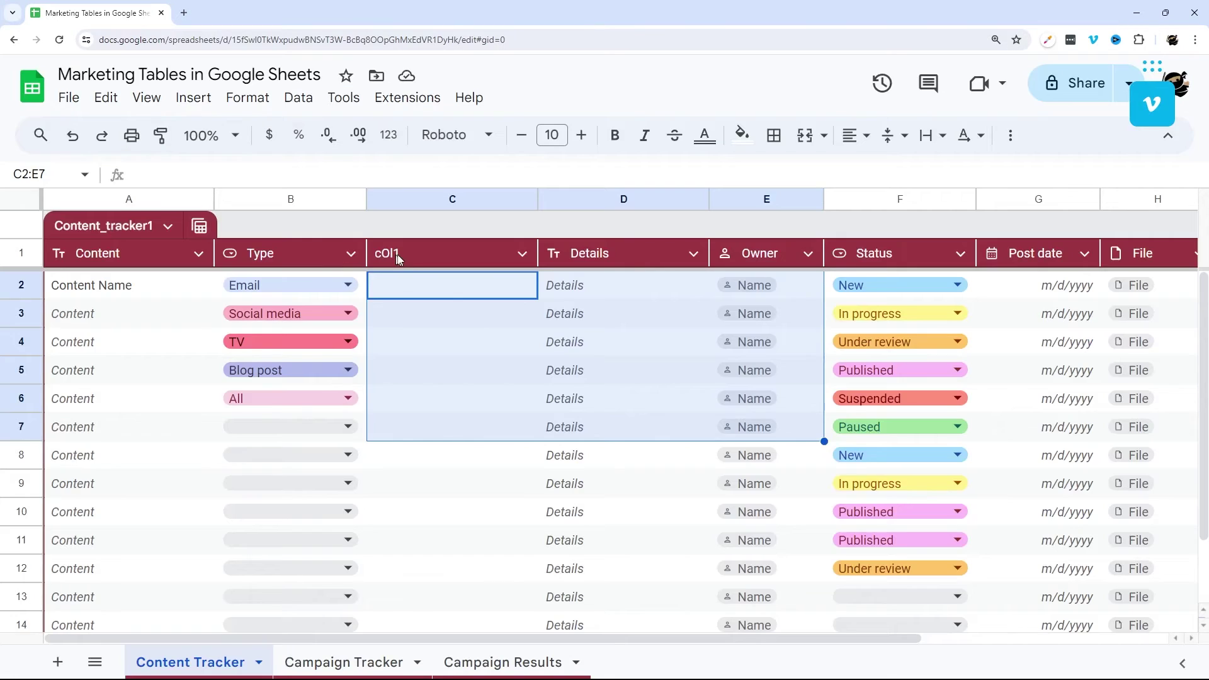
# Delete column C so Details directly follows Type
pyautogui.click(455, 199)
pyautogui.rightClick(455, 200)
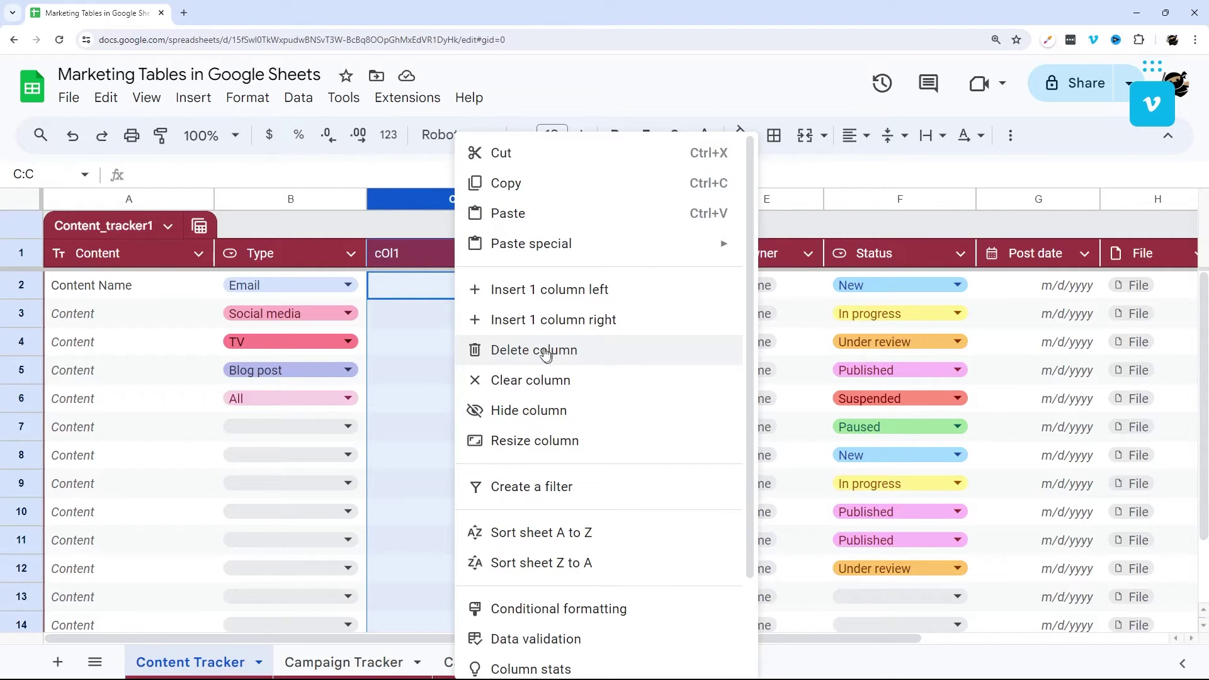
pyautogui.click(543, 351)
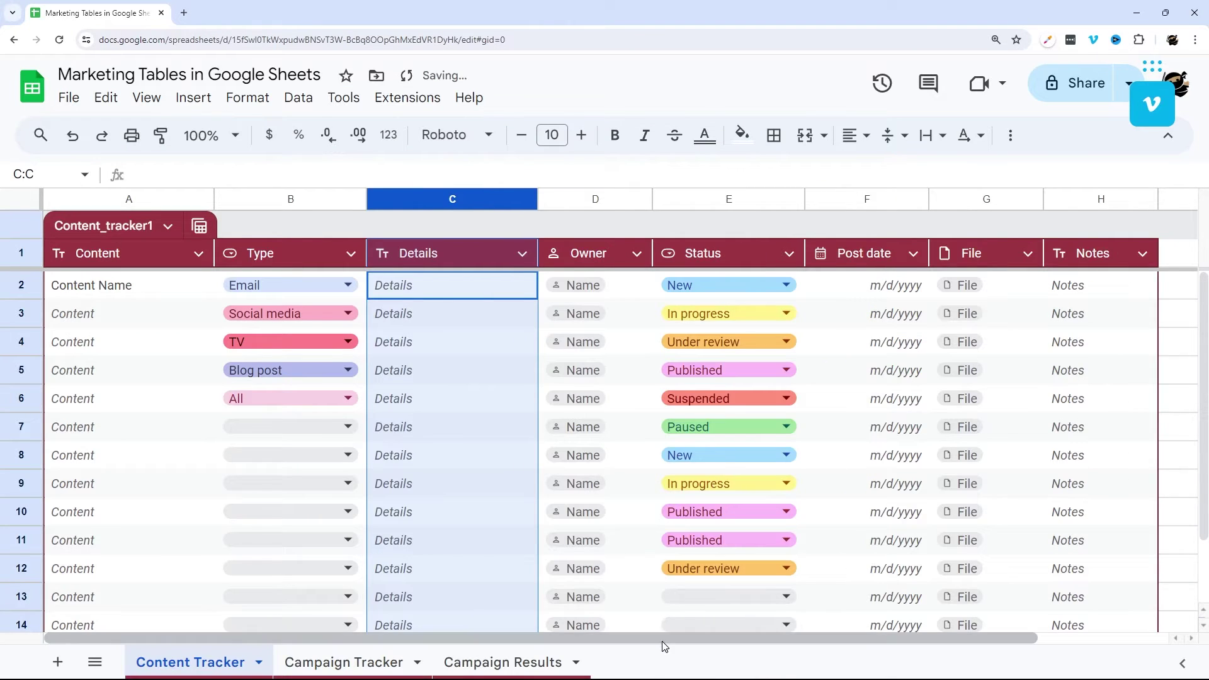
pyautogui.hscroll(3, 662, 641)
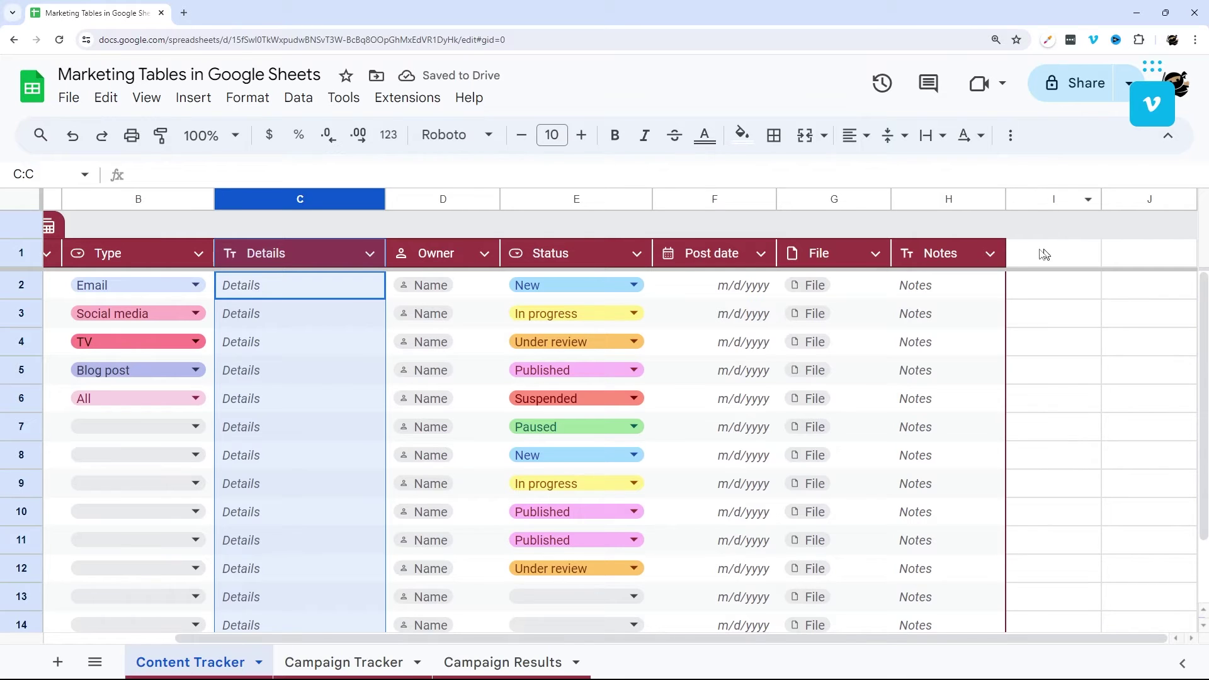
pyautogui.click(1151, 258)
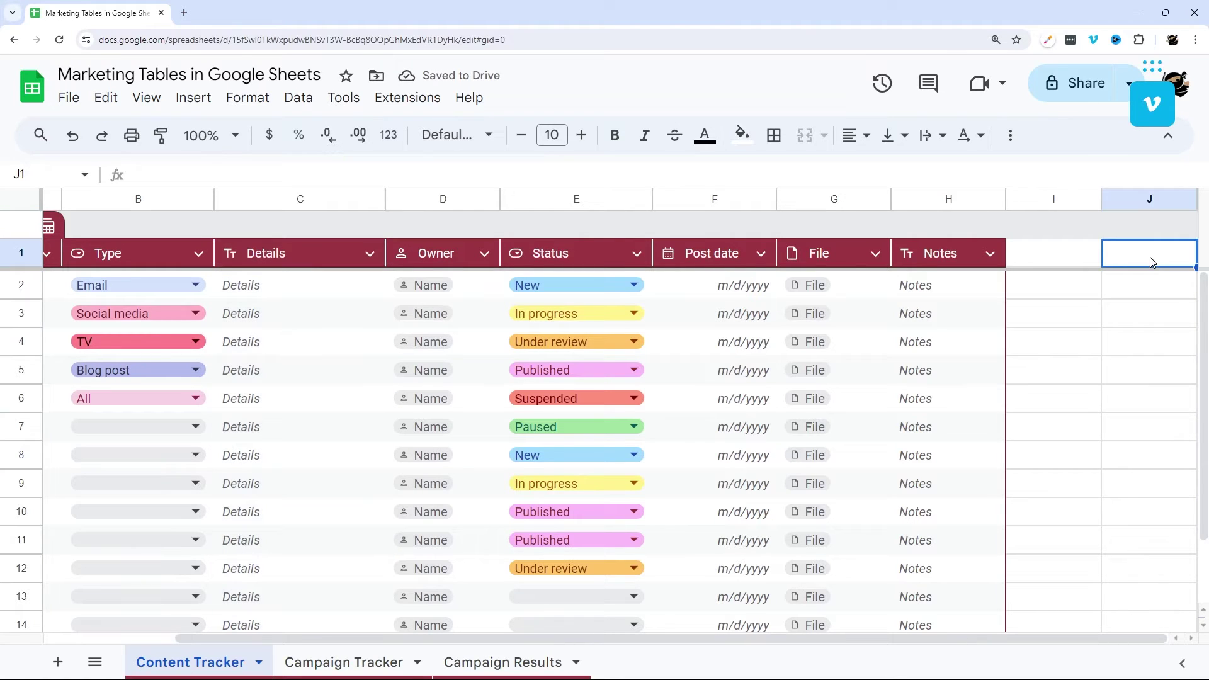
pyautogui.write('N')
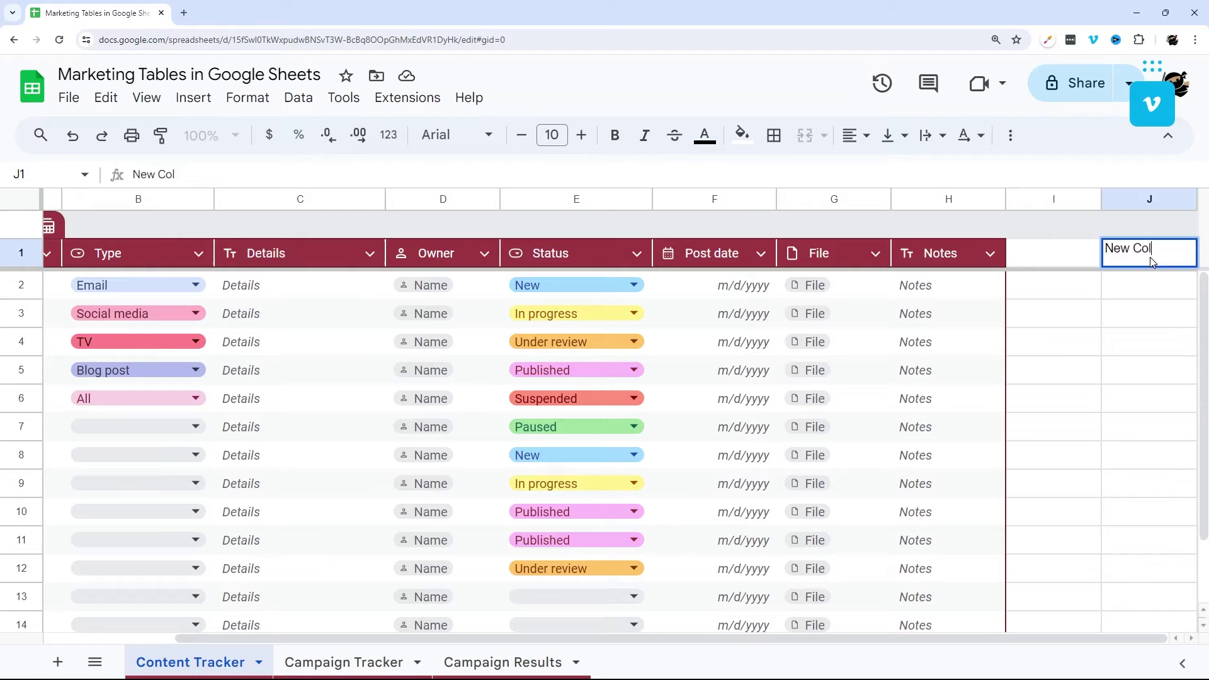
pyautogui.write('ew Col')
pyautogui.press('Return')
pyautogui.click(1150, 256)
pyautogui.press('Delete')
pyautogui.click(1057, 259)
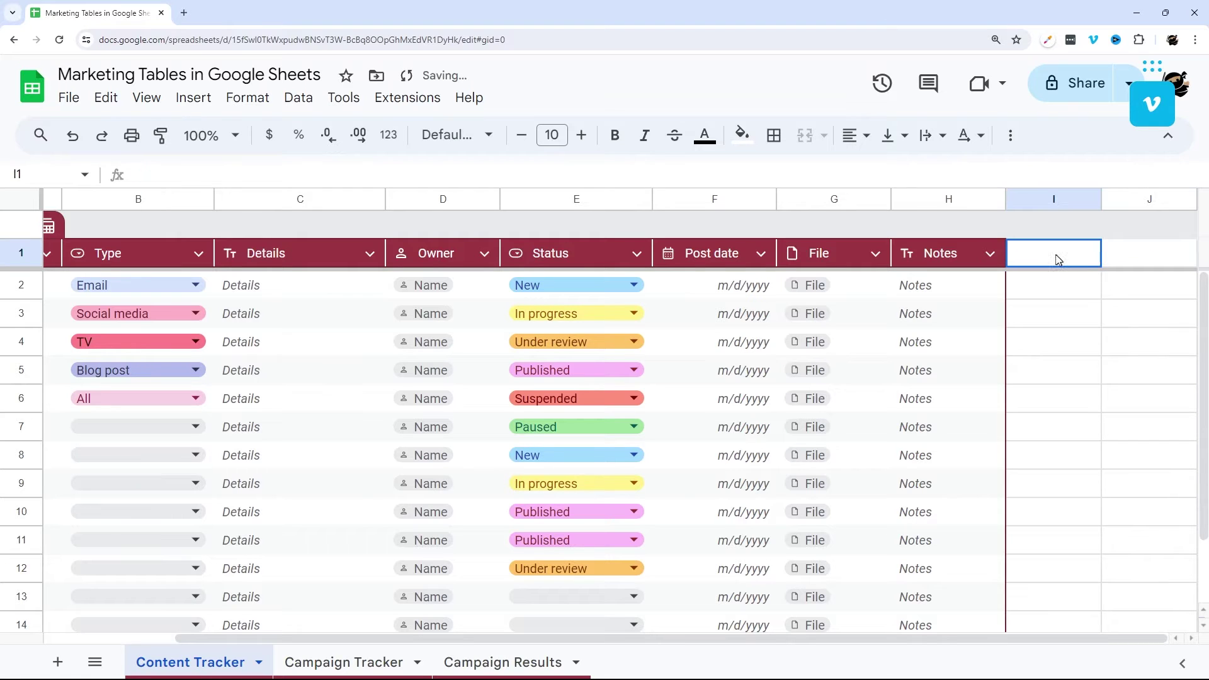
pyautogui.write('New Col')
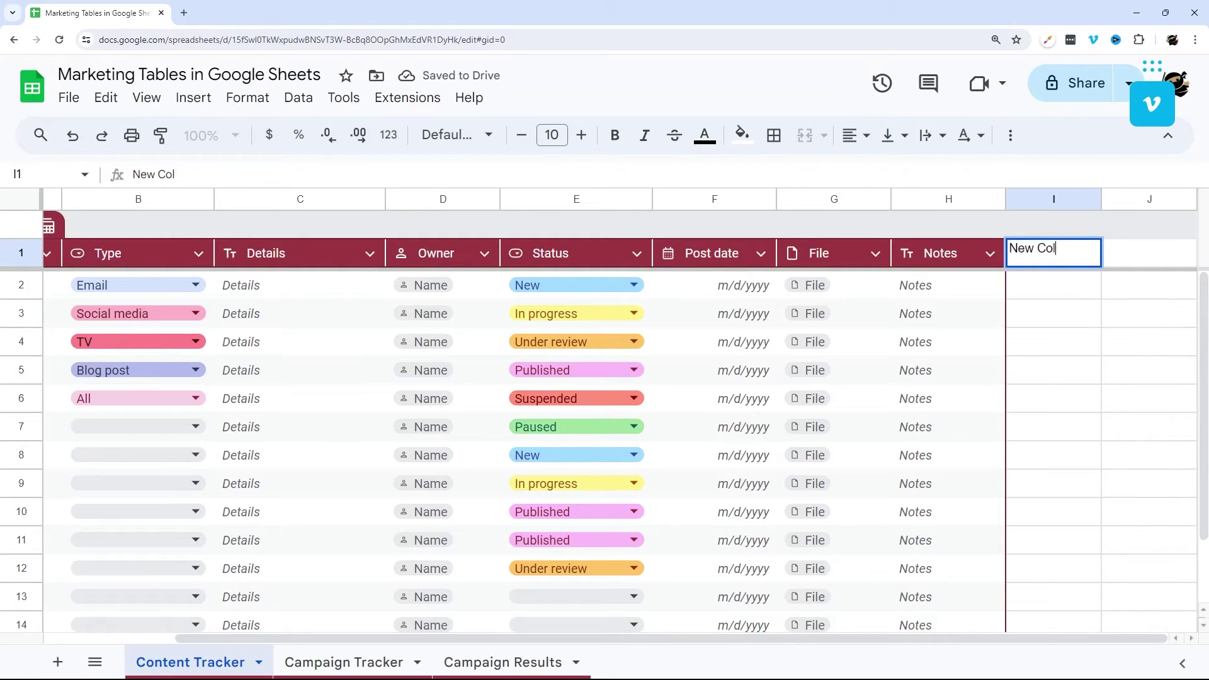
pyautogui.press('Return')
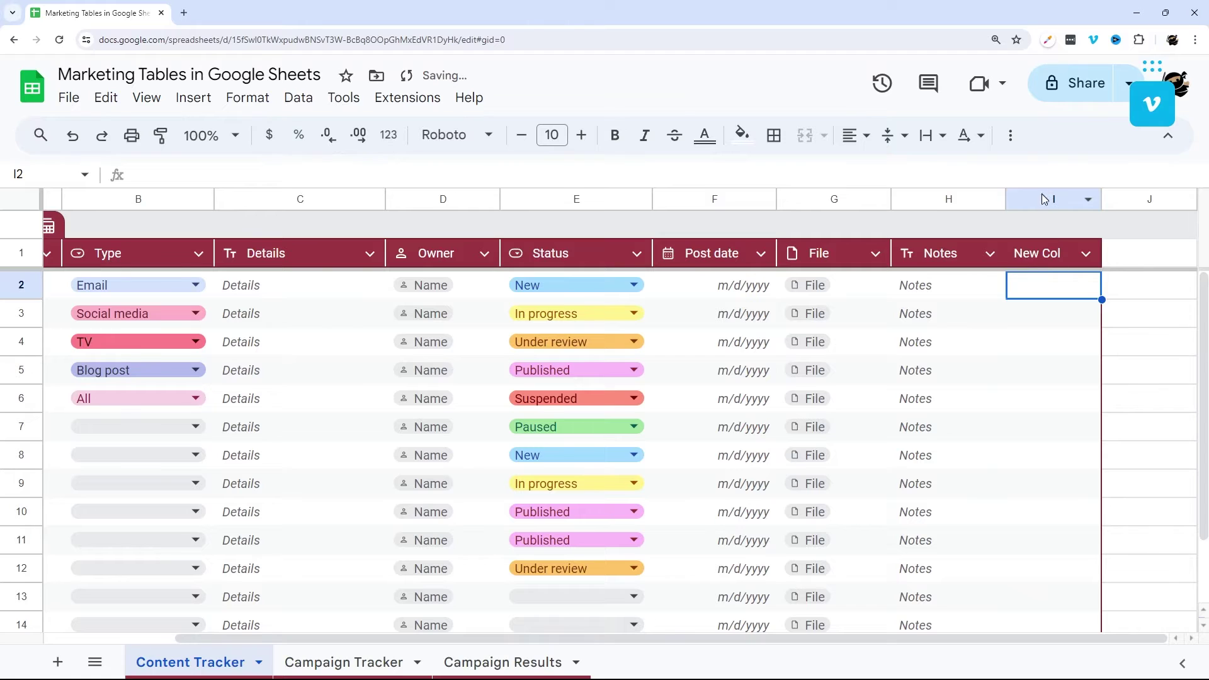
pyautogui.click(1028, 245)
pyautogui.rightClick(1028, 246)
pyautogui.click(1114, 350)
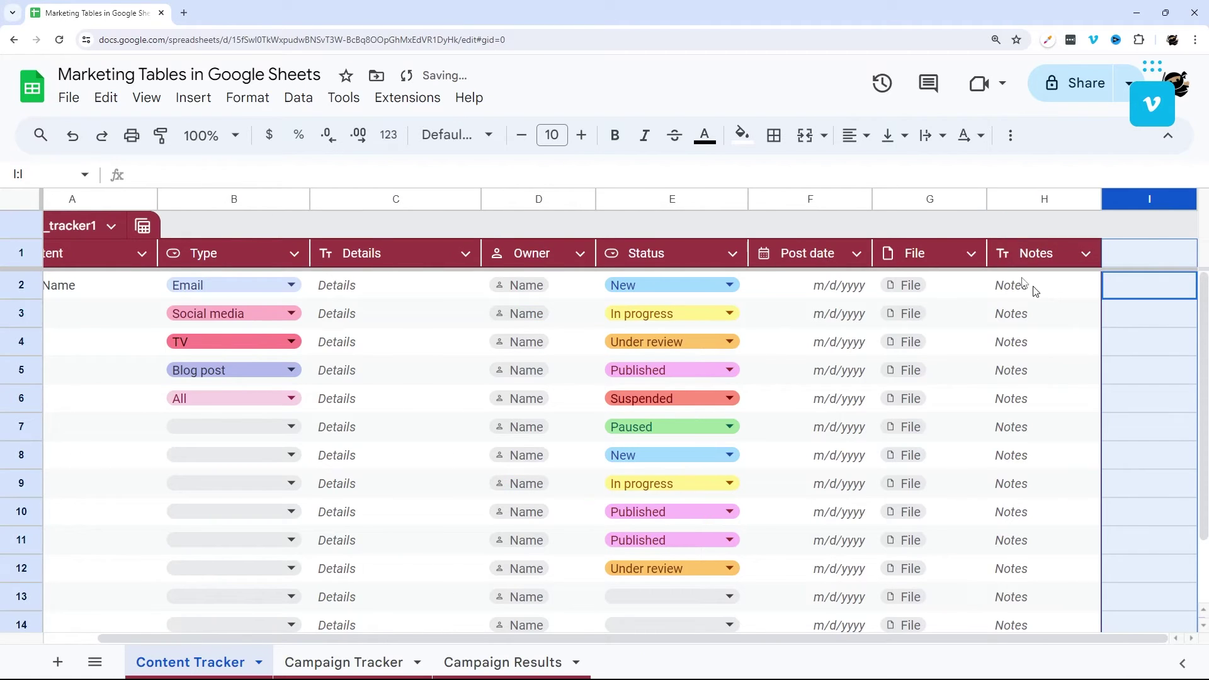
pyautogui.click(1138, 263)
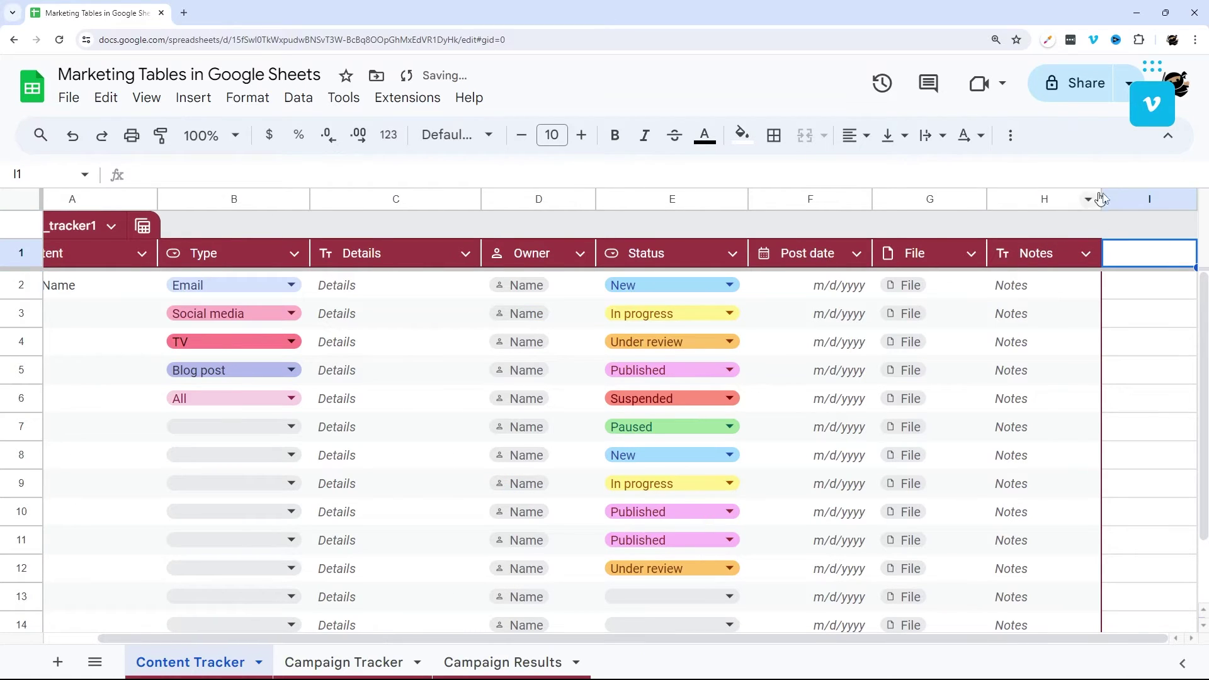
pyautogui.rightClick(1128, 199)
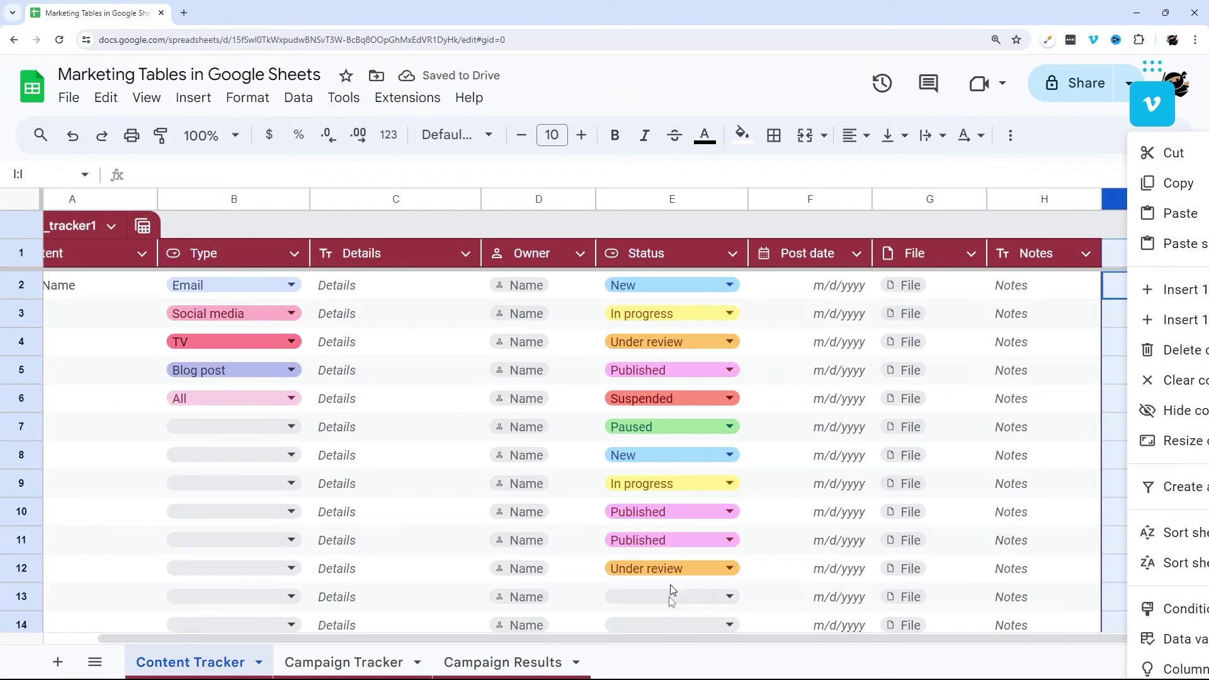
pyautogui.moveTo(665, 639); pyautogui.dragTo(611, 643)
pyautogui.scroll(-1, 151, 426)
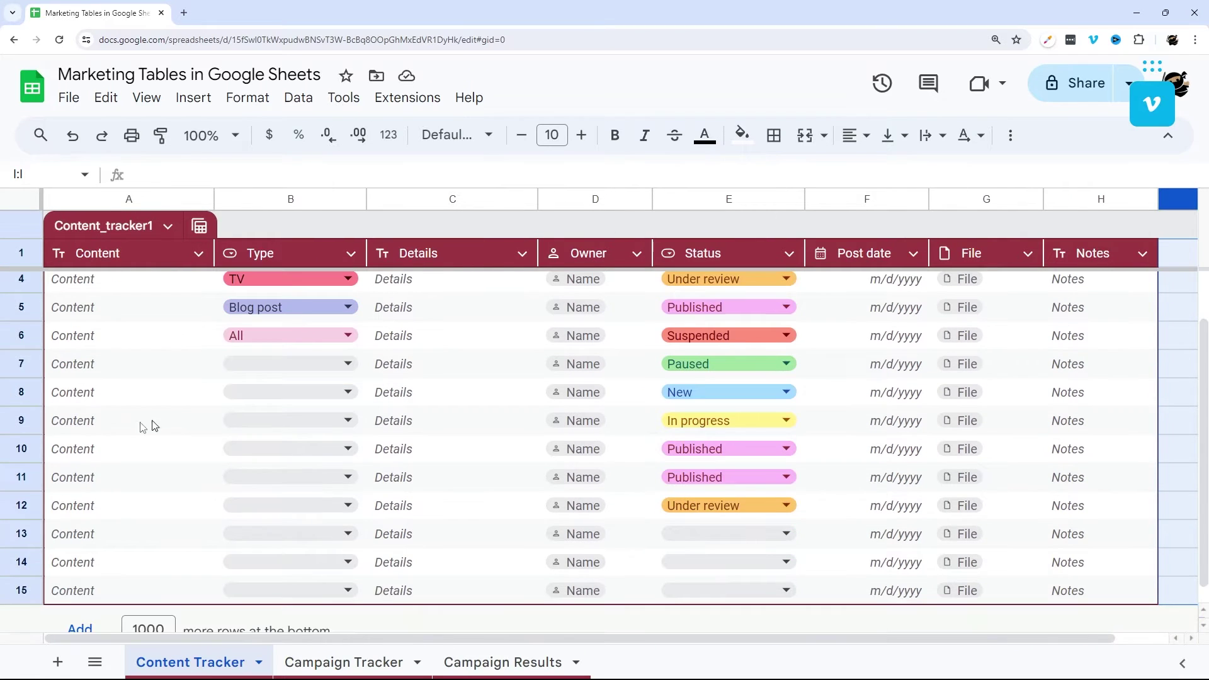
pyautogui.rightClick(32, 422)
pyautogui.click(122, 343)
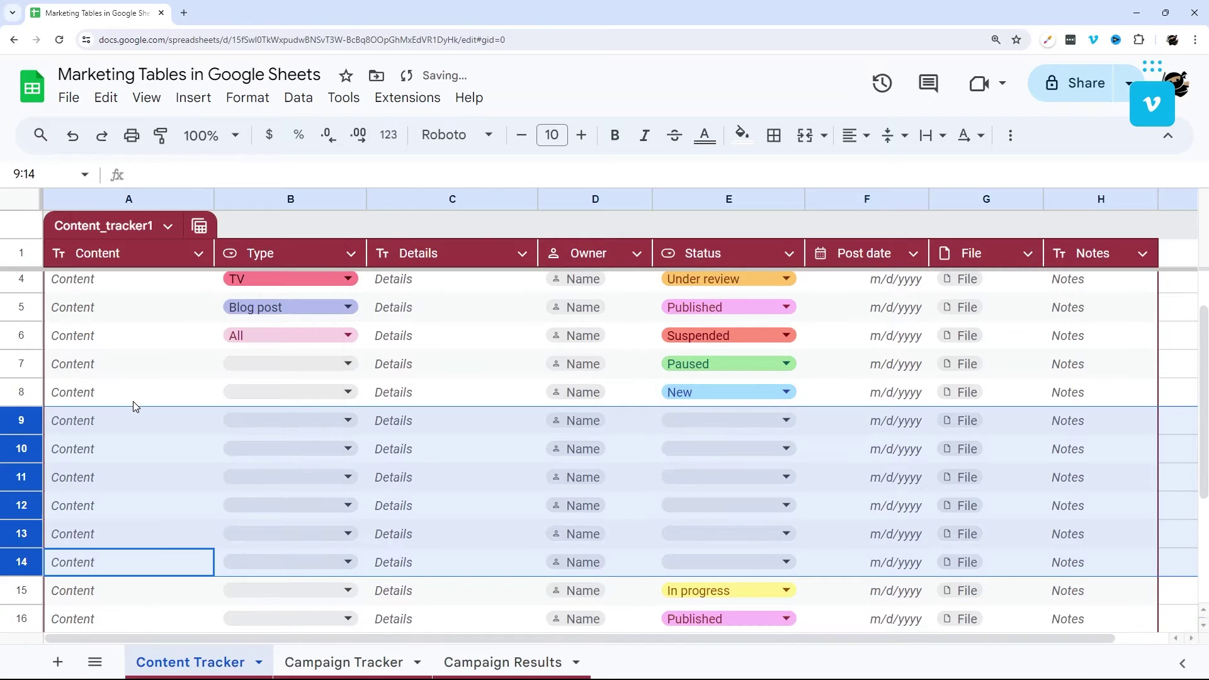
pyautogui.hotkey('ctrl', 'z')
pyautogui.click(148, 609)
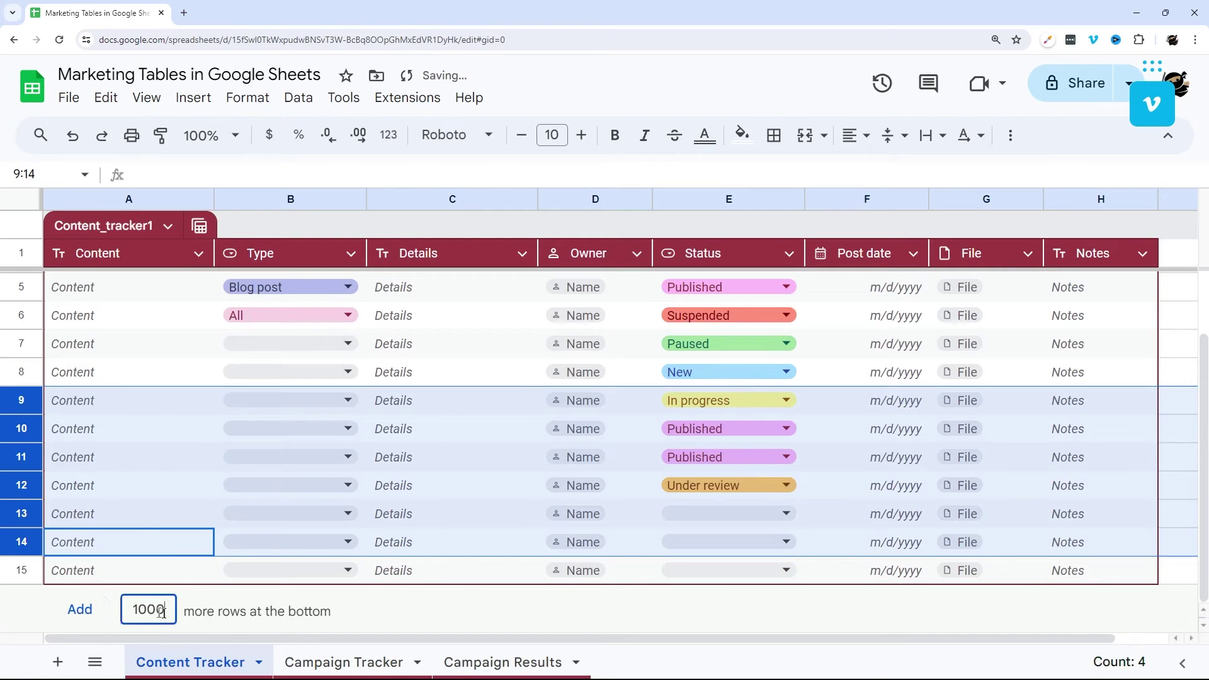
pyautogui.write('10')
pyautogui.click(74, 610)
pyautogui.scroll(-1, 170, 491)
pyautogui.click(157, 459)
pyautogui.scroll(1, 157, 549)
pyautogui.scroll(3, 156, 549)
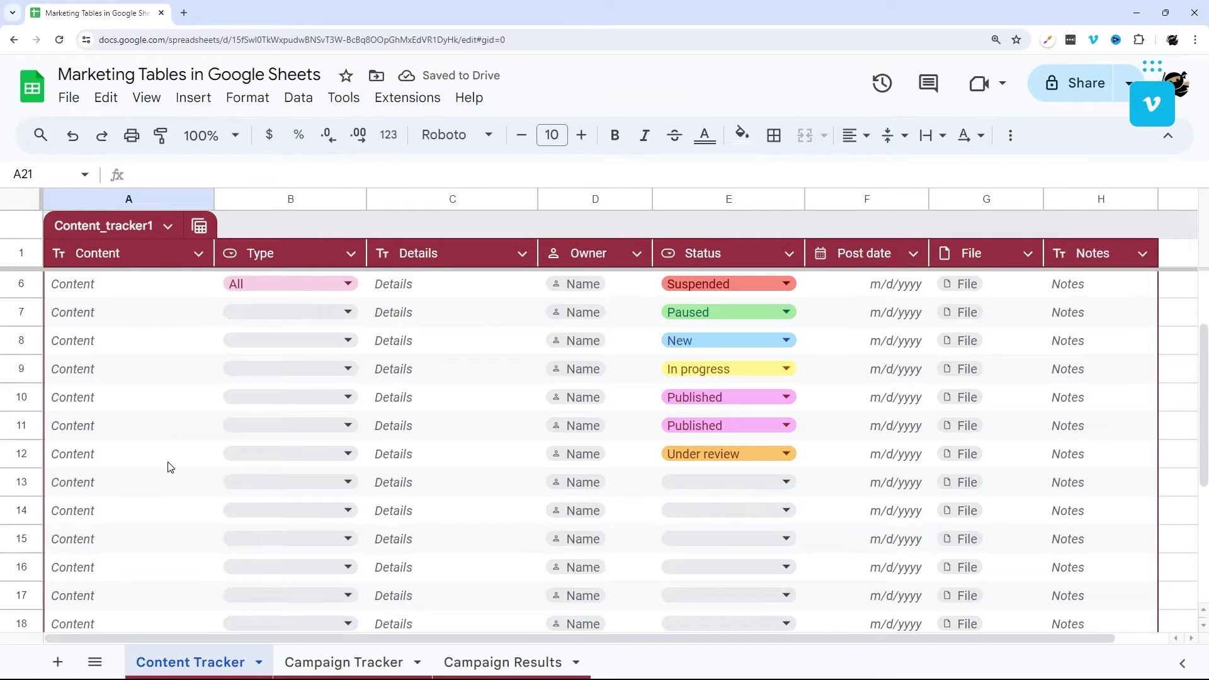
pyautogui.hotkey('ctrl', 'z')
pyautogui.click(169, 567)
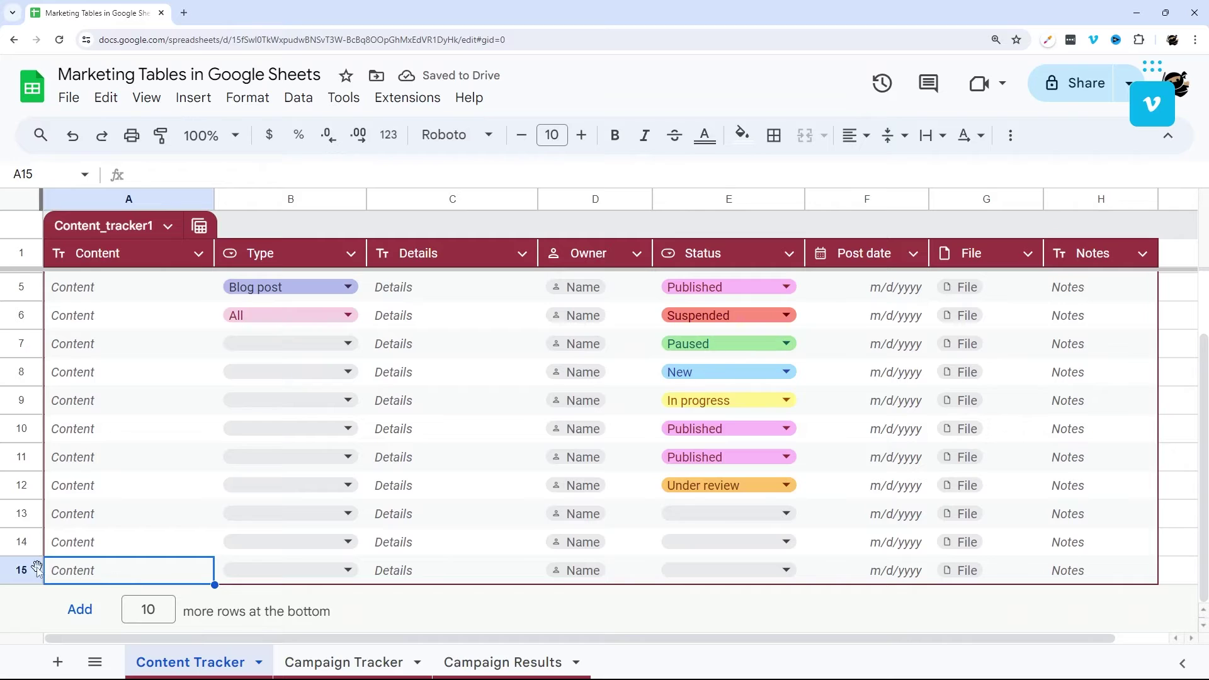
pyautogui.scroll(1, 954, 534)
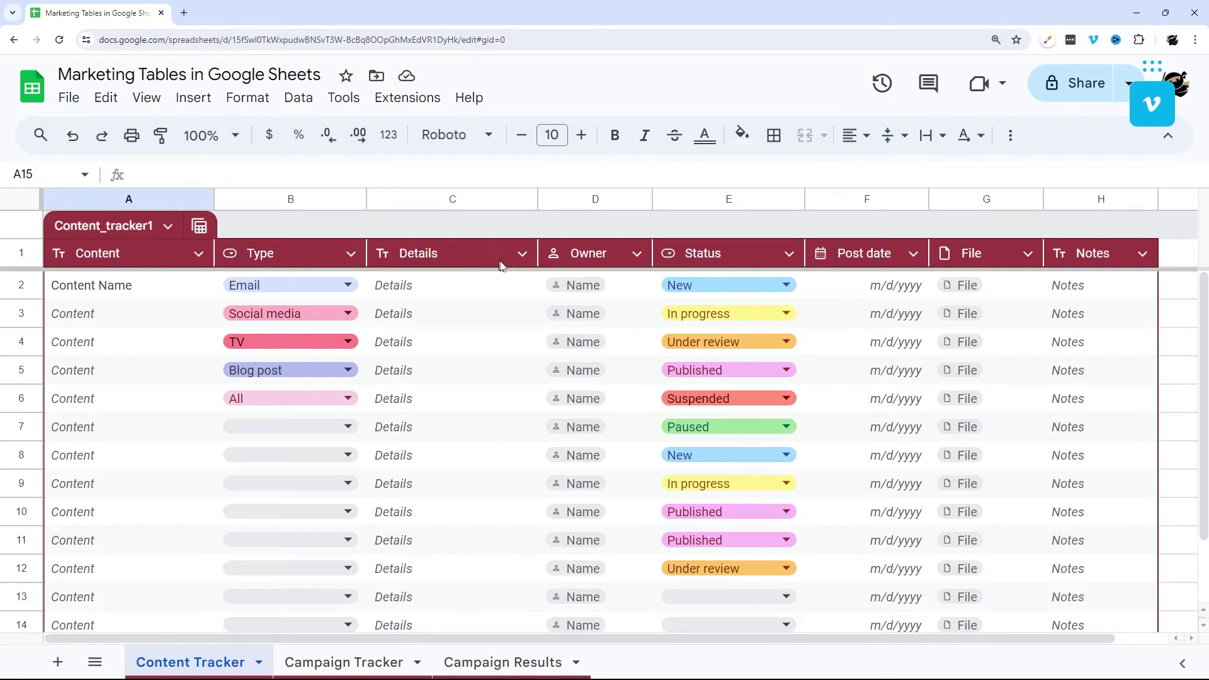
# Insert a new column named Sample to the left of Details
pyautogui.click(523, 253)
pyautogui.rightClick(439, 199)
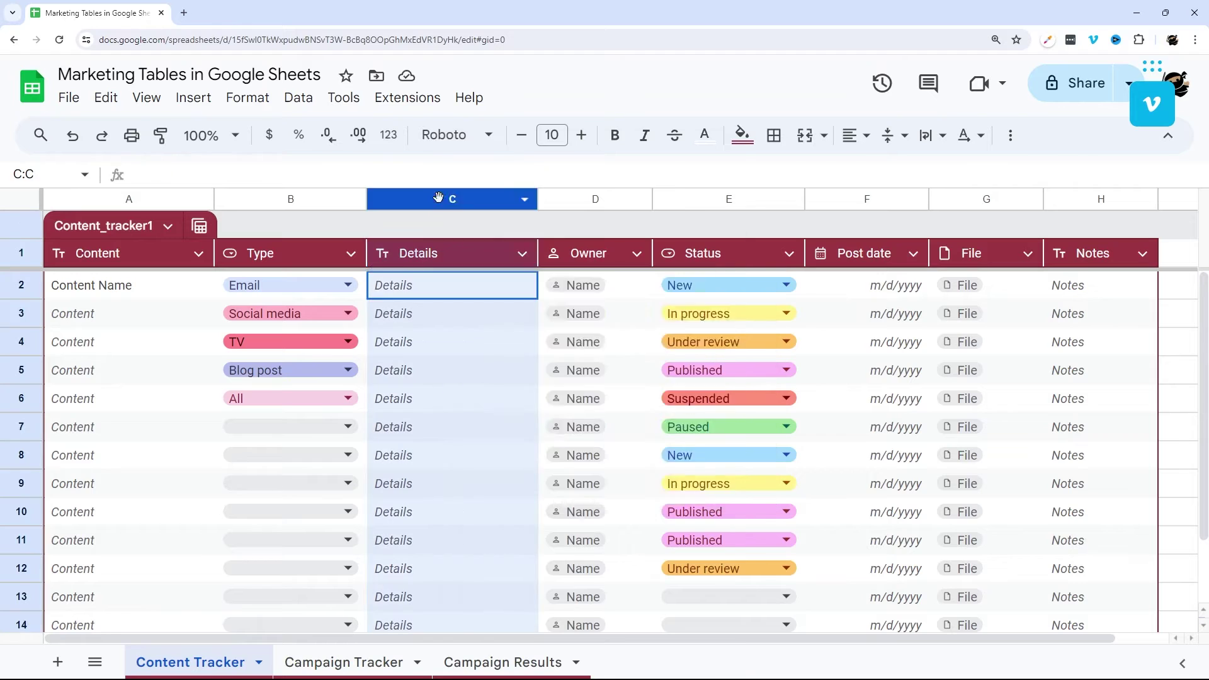
pyautogui.click(550, 293)
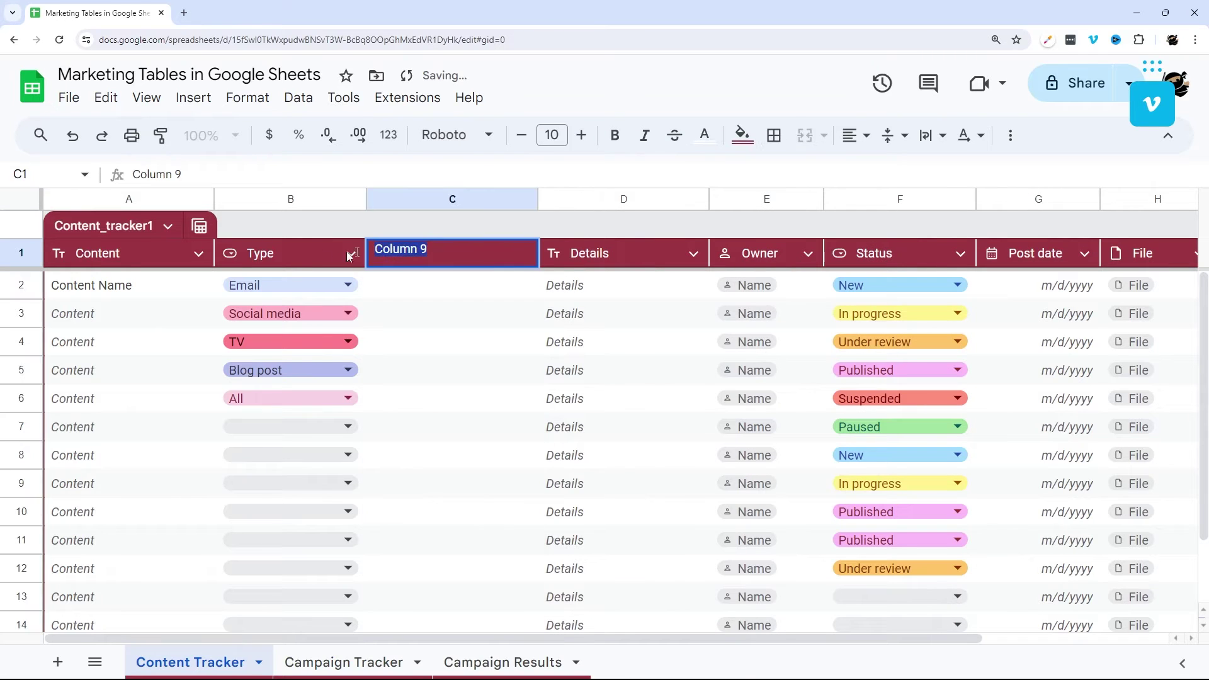
pyautogui.write('Sample')
pyautogui.press('Return')
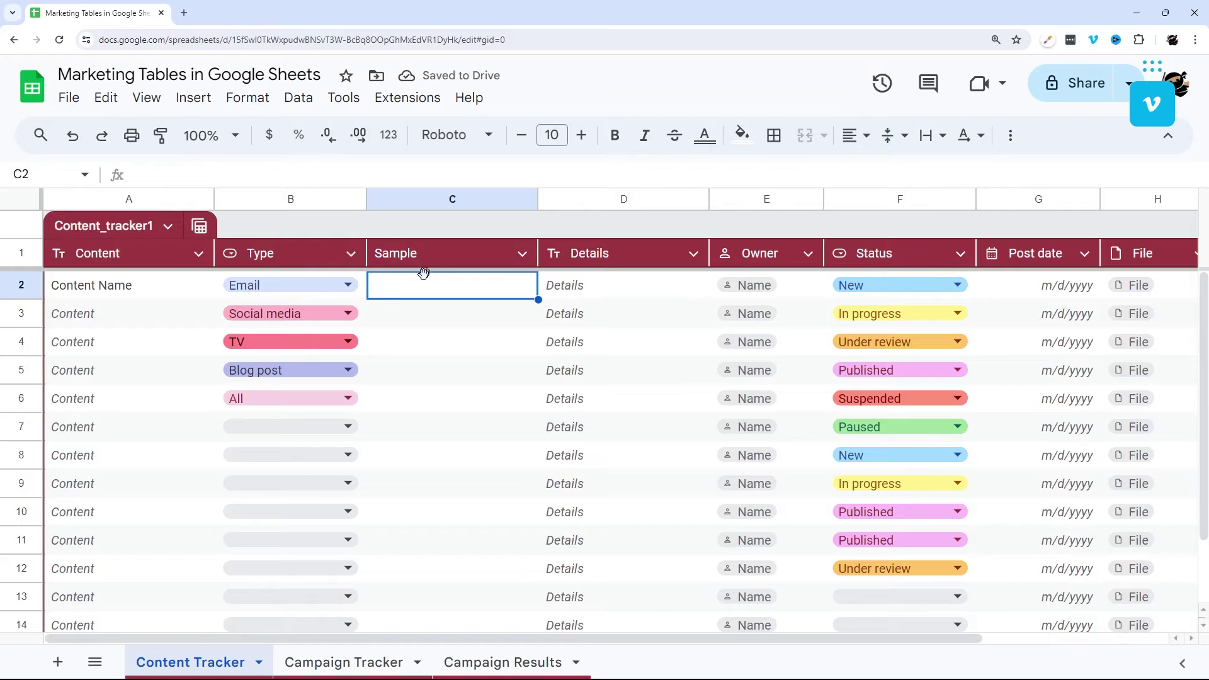
# Set the Sample column's type to Text
pyautogui.moveTo(418, 294); pyautogui.dragTo(435, 414)
pyautogui.moveTo(601, 288); pyautogui.dragTo(603, 500)
pyautogui.click(523, 253)
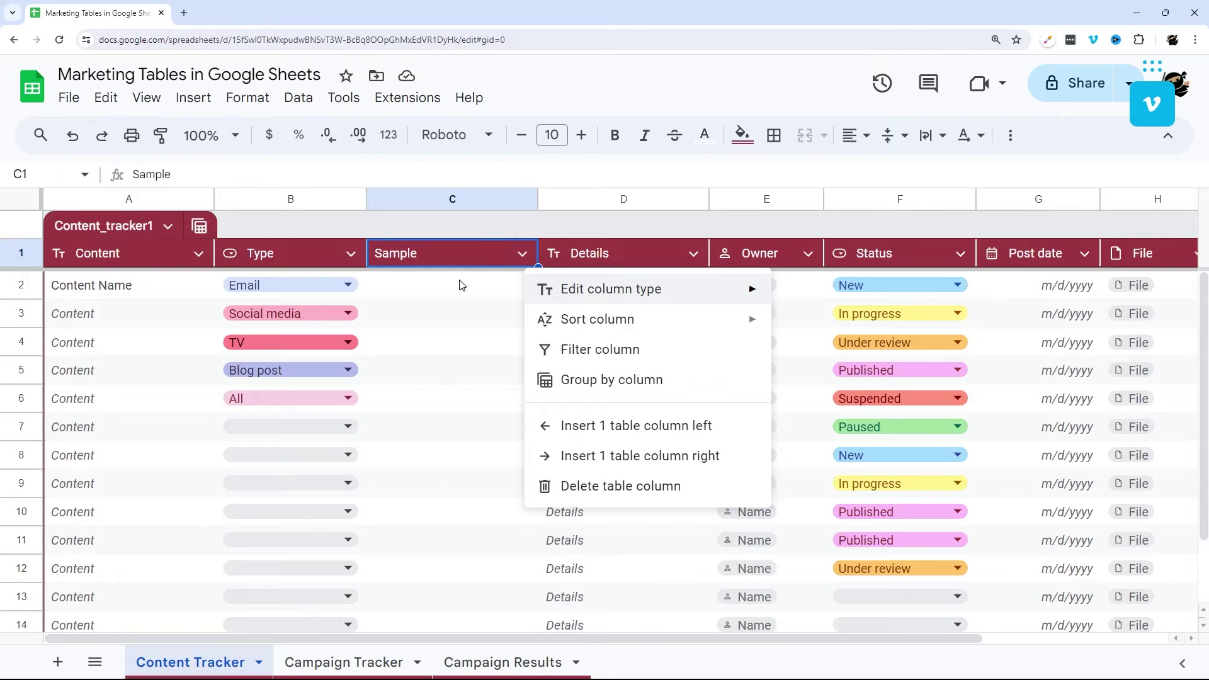
pyautogui.moveTo(582, 299)
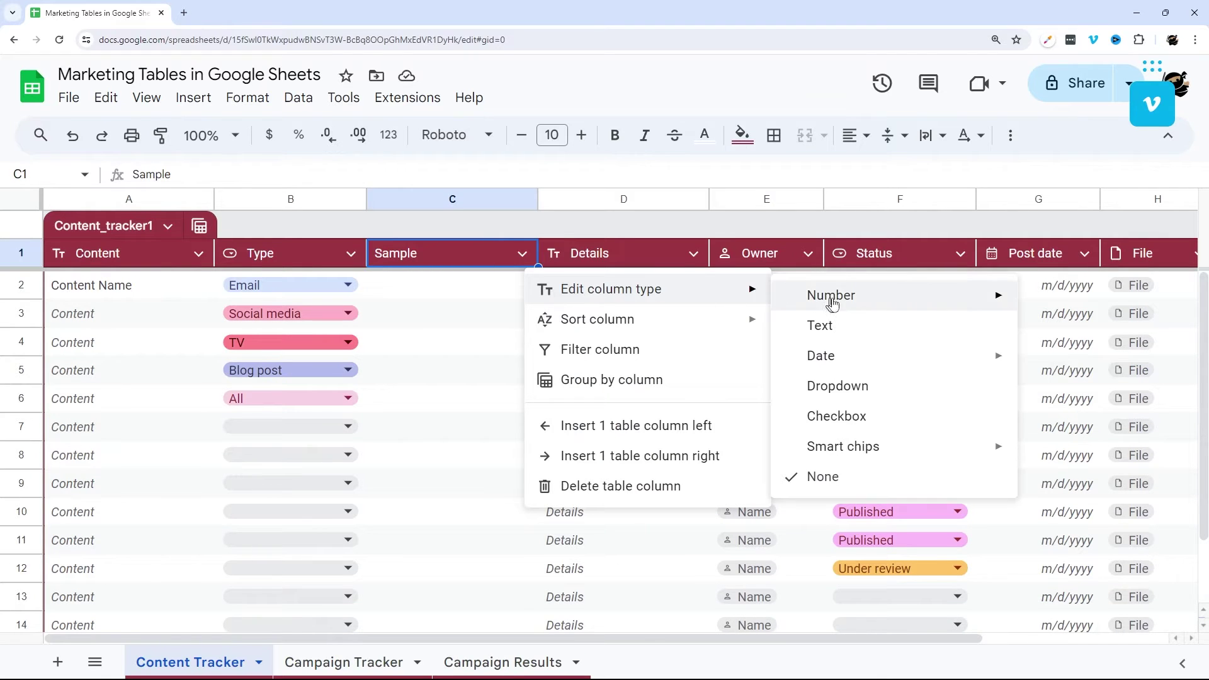
pyautogui.click(694, 254)
pyautogui.moveTo(787, 296)
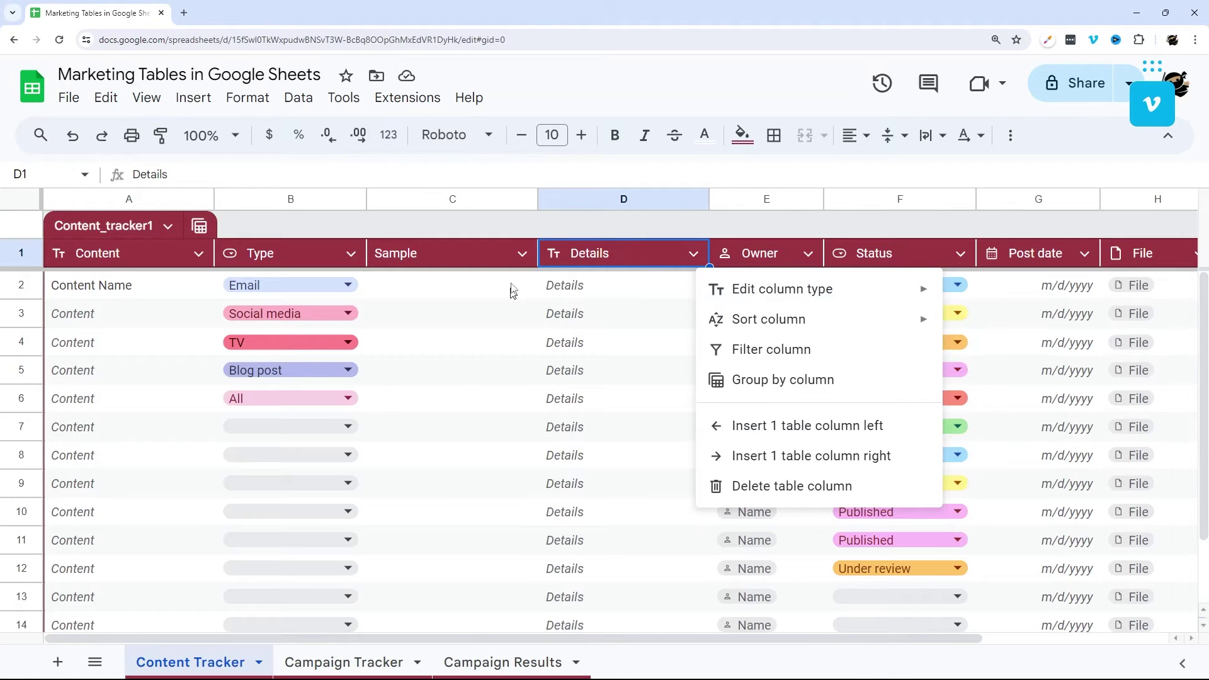
pyautogui.click(522, 253)
pyautogui.moveTo(620, 289)
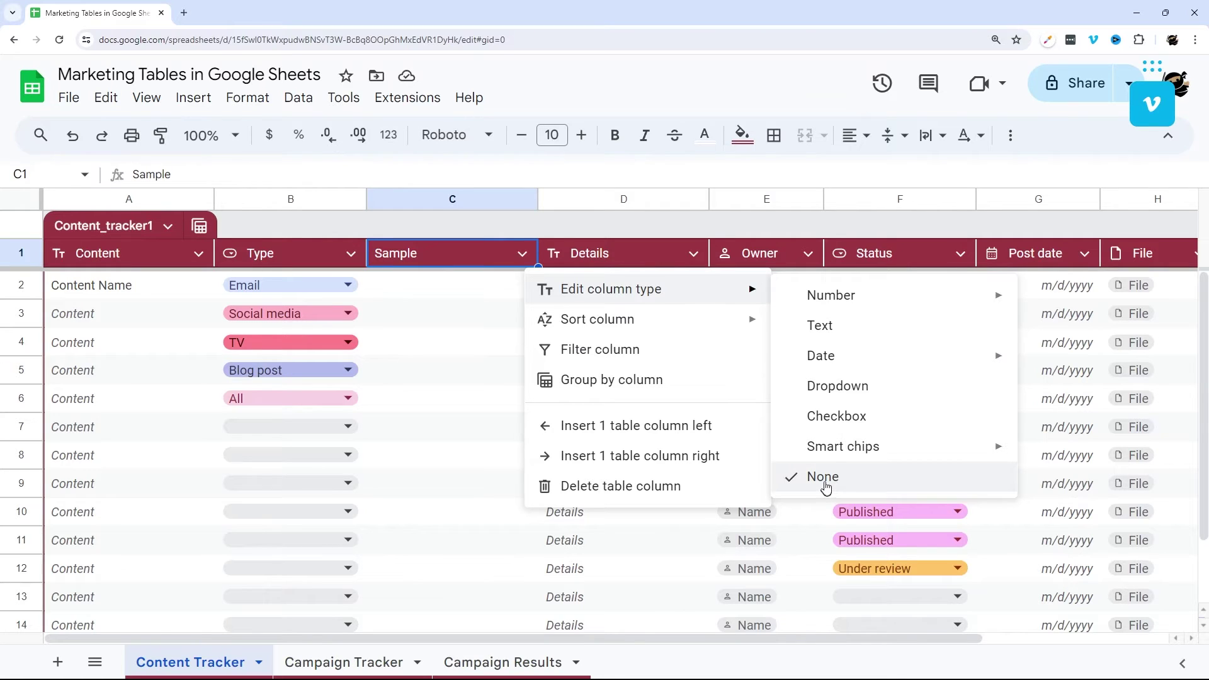
pyautogui.click(820, 326)
# Show Sample placeholders in the Sample column's empty cells
pyautogui.click(526, 254)
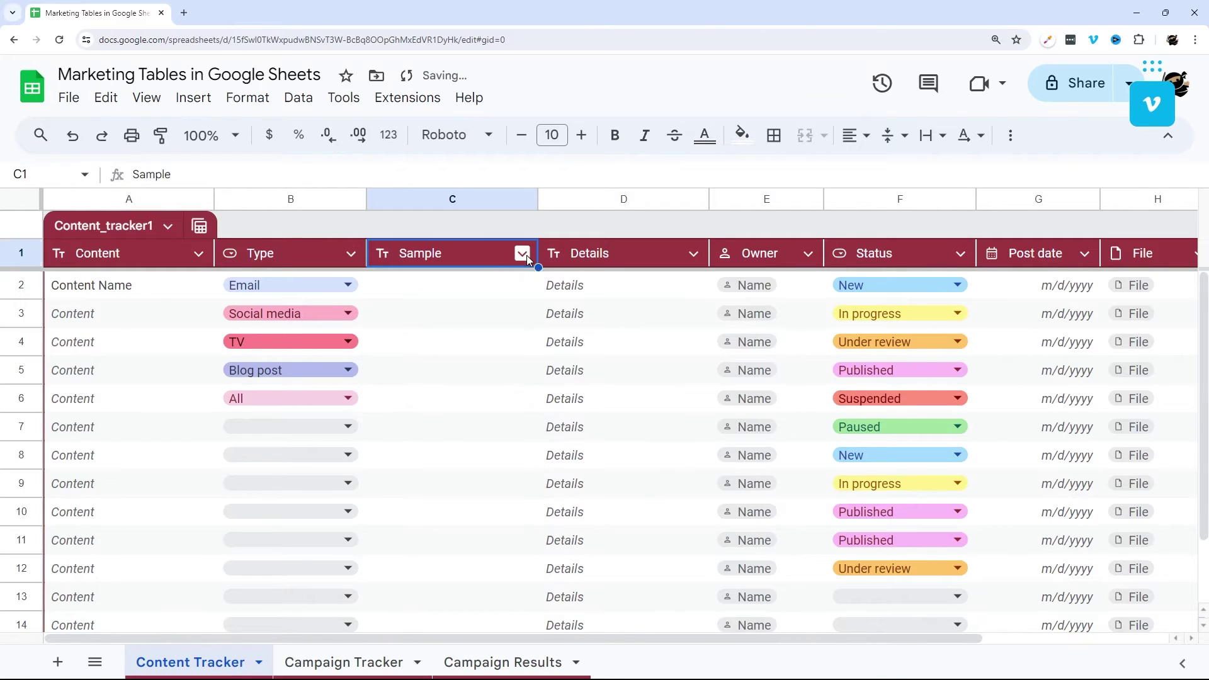
pyautogui.moveTo(630, 296)
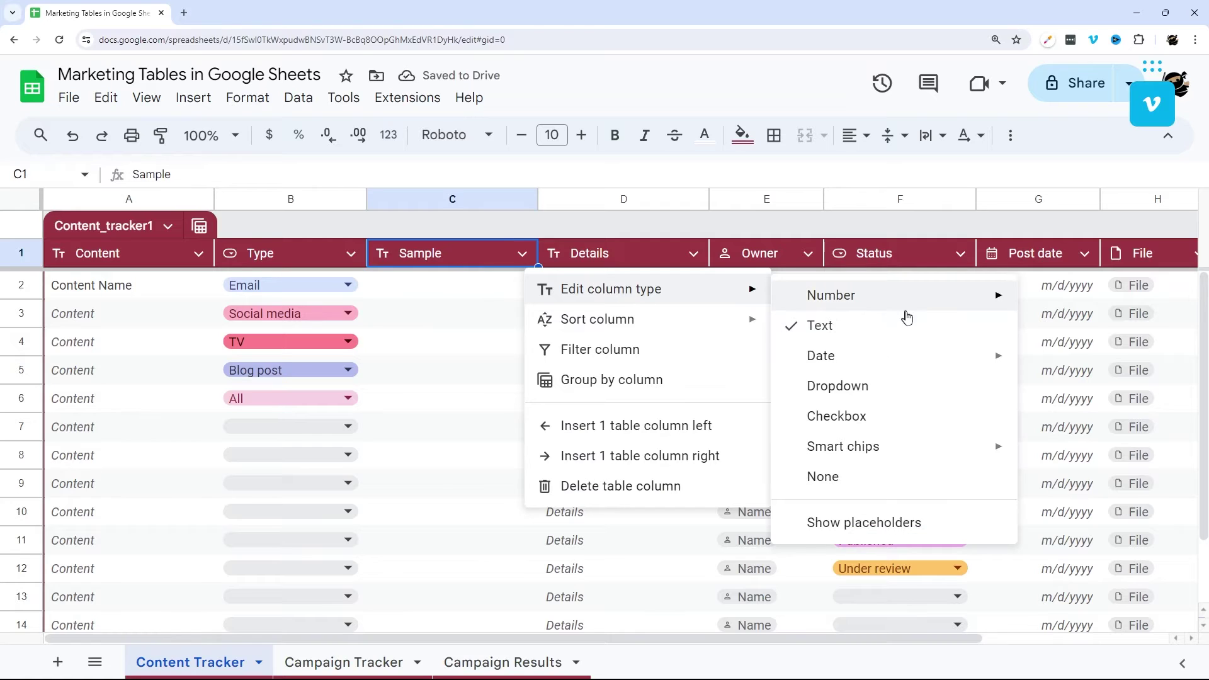
pyautogui.click(880, 523)
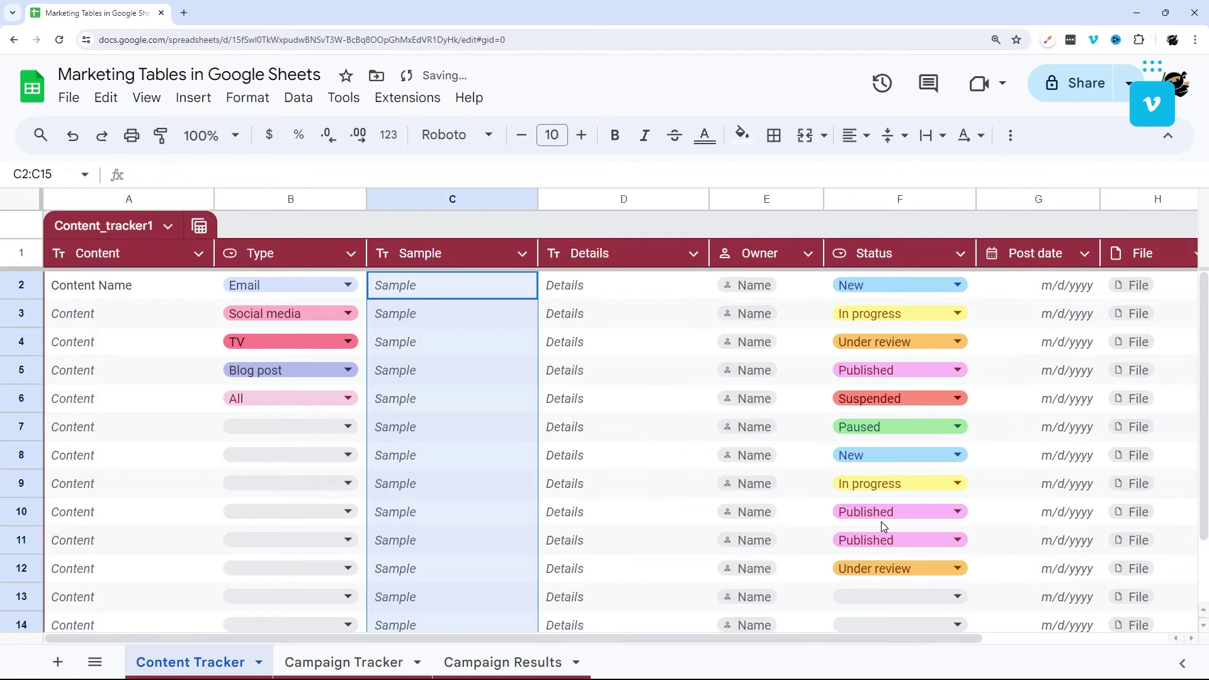
pyautogui.click(521, 255)
pyautogui.moveTo(630, 296)
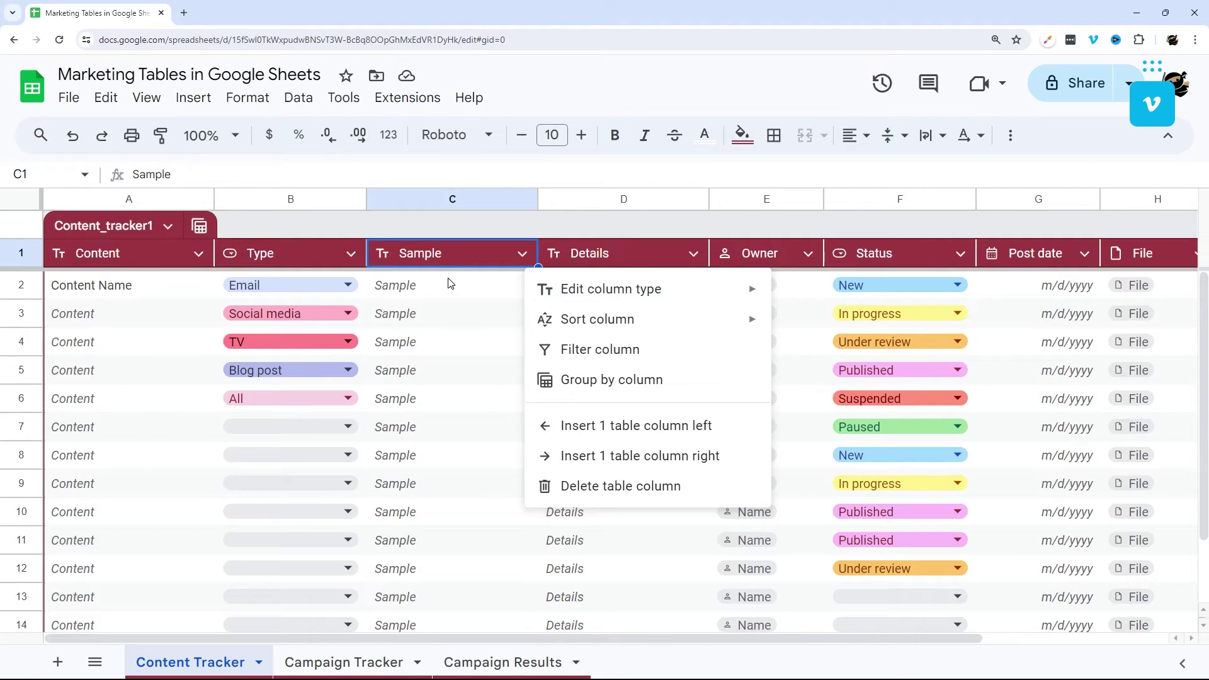
pyautogui.click(431, 289)
# Briefly rename the header to 'Sample 2', then restore it as Sample
pyautogui.doubleClick(450, 249)
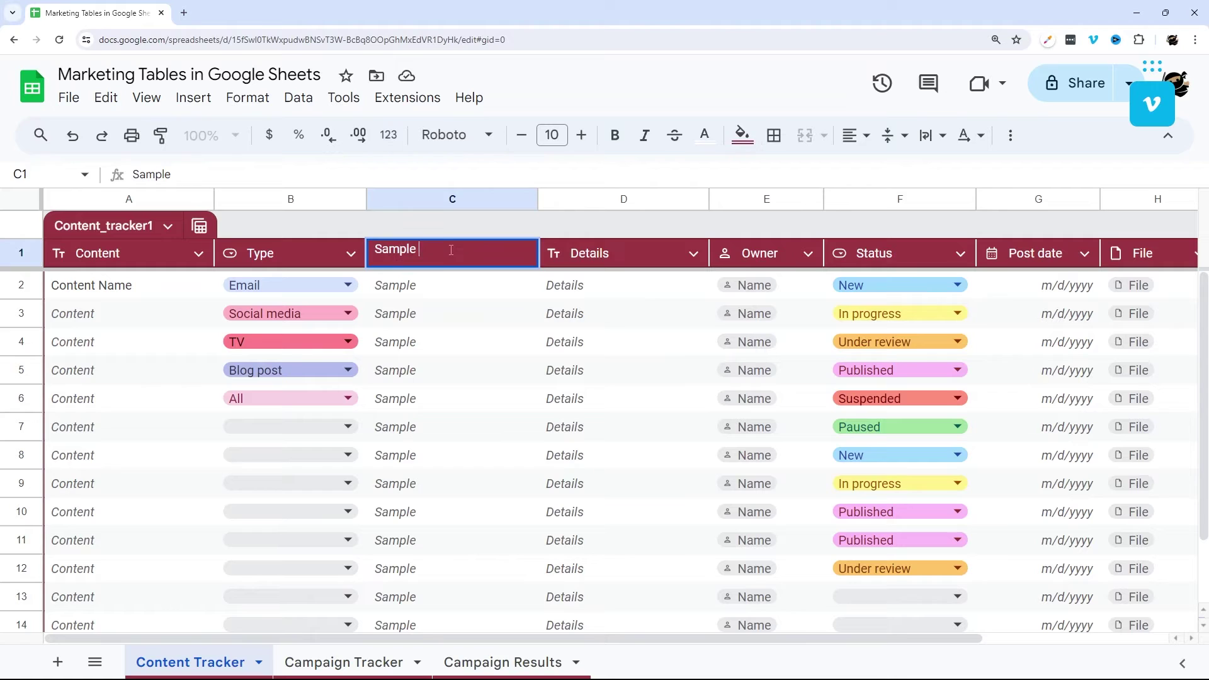
pyautogui.write('2')
pyautogui.press('Return')
pyautogui.doubleClick(449, 249)
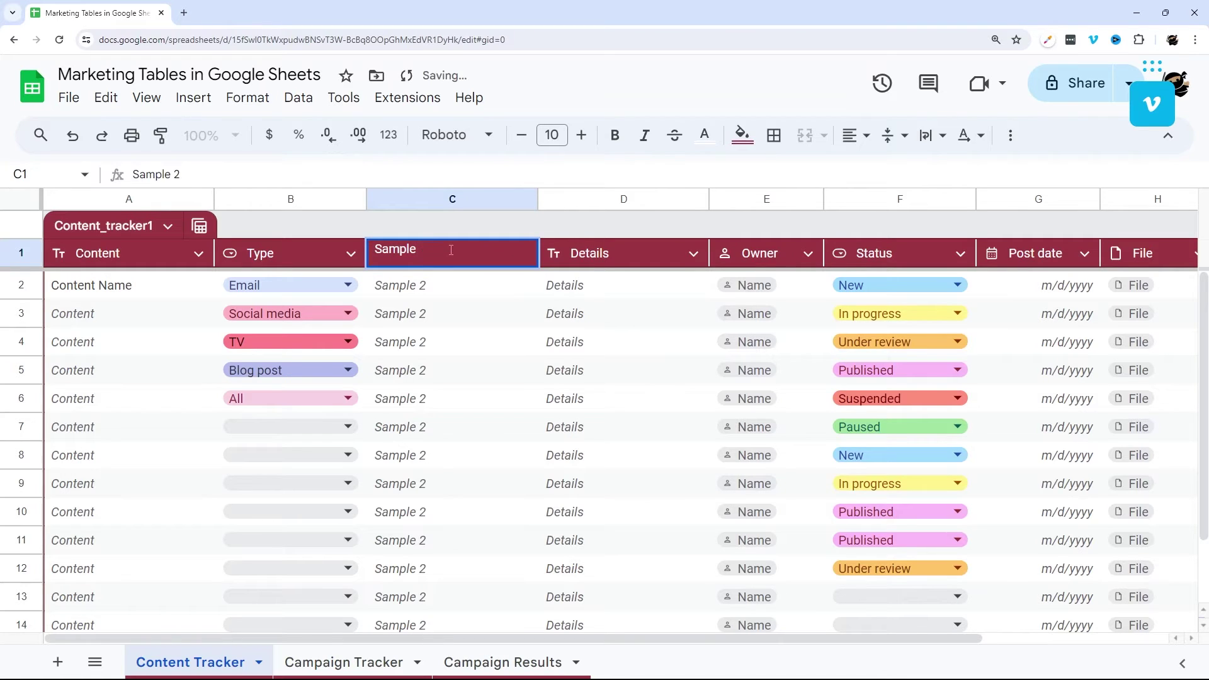
pyautogui.press('Return')
# Change the Sample column type to Number with Percent format
pyautogui.click(523, 253)
pyautogui.moveTo(655, 299)
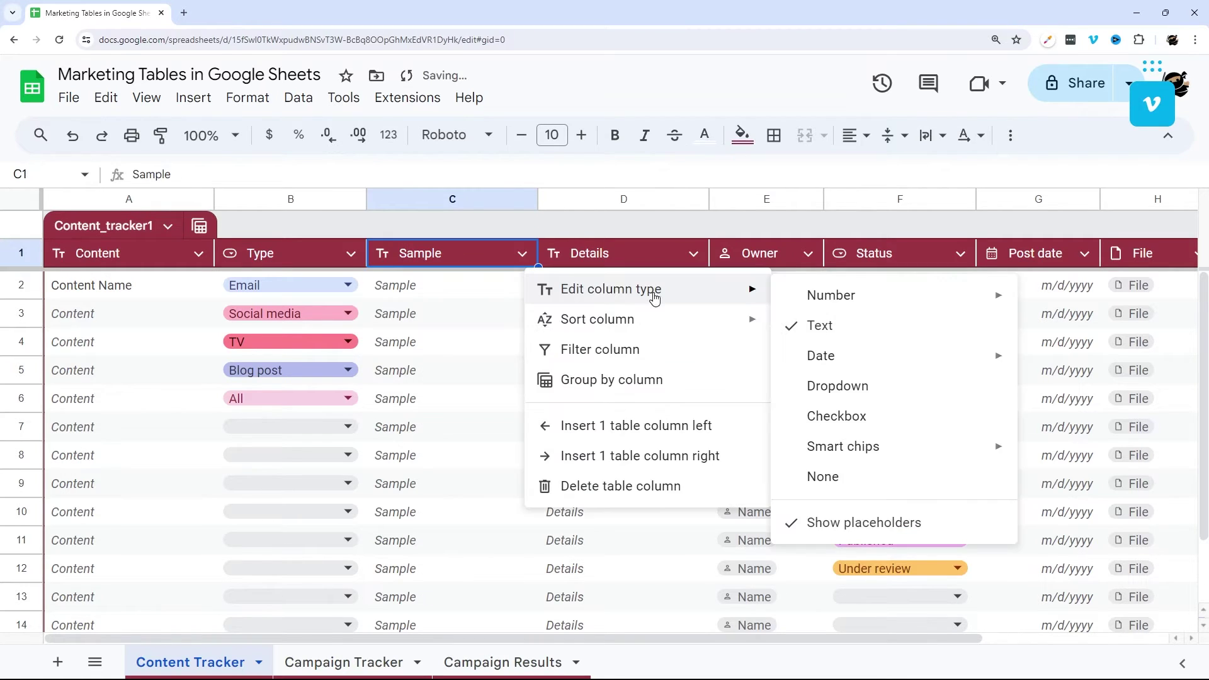
pyautogui.moveTo(820, 296)
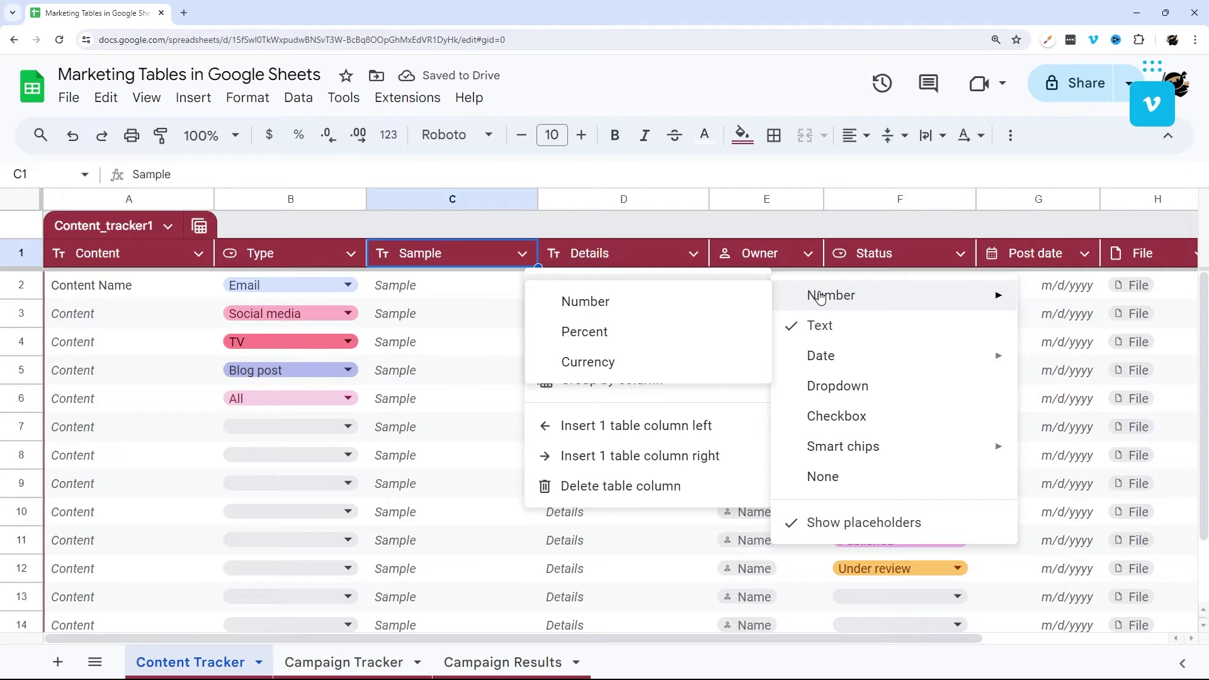
pyautogui.click(623, 301)
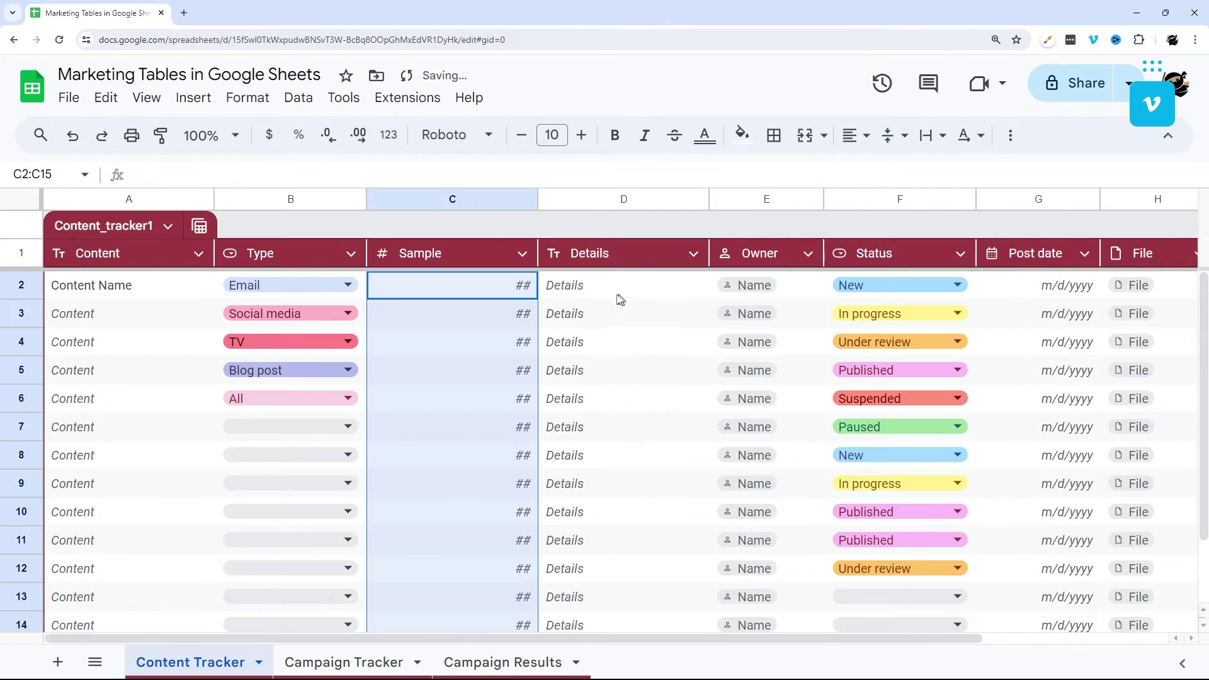
pyautogui.click(515, 293)
pyautogui.click(522, 253)
pyautogui.moveTo(604, 289)
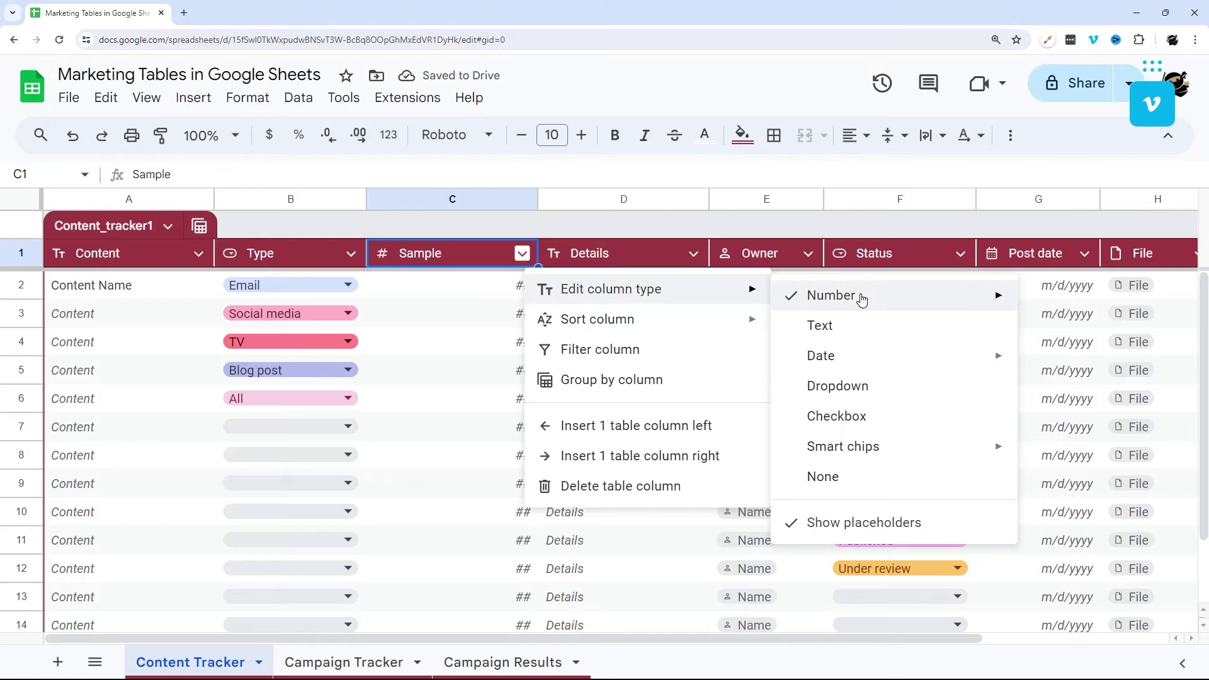
pyautogui.moveTo(861, 298)
pyautogui.click(586, 335)
# Enter 10 in C2, which shows as 1000%, then clear it
pyautogui.click(493, 287)
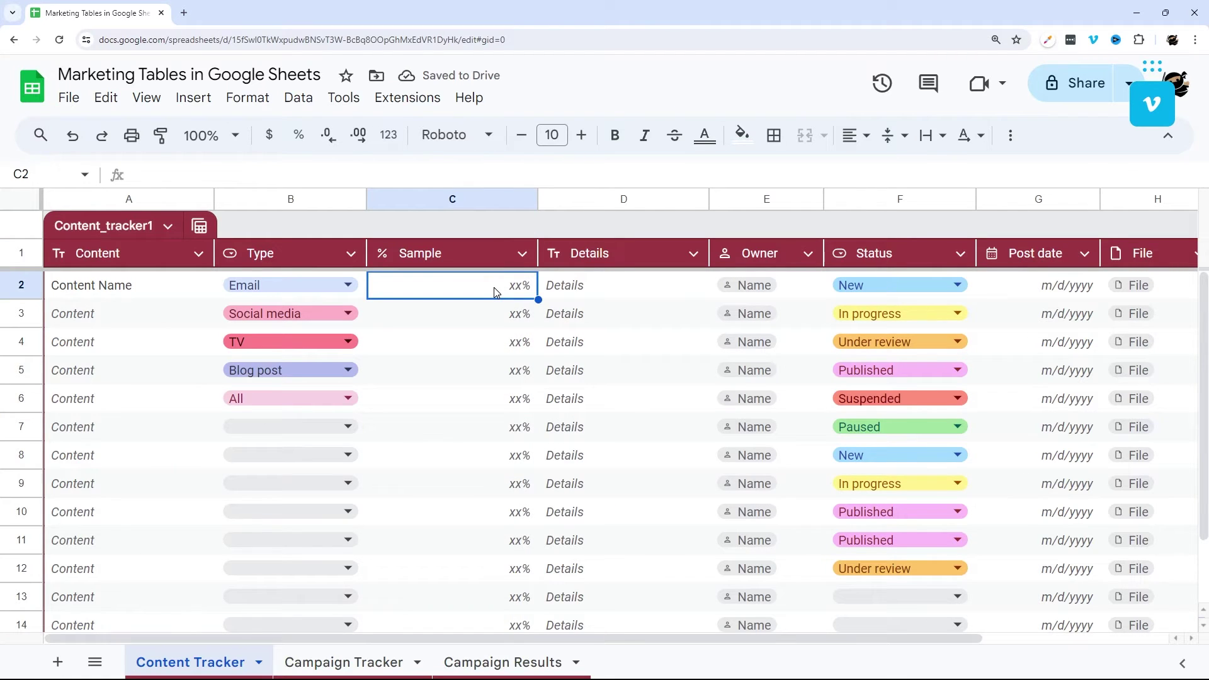
pyautogui.press('Return')
pyautogui.write('10')
pyautogui.press('Return')
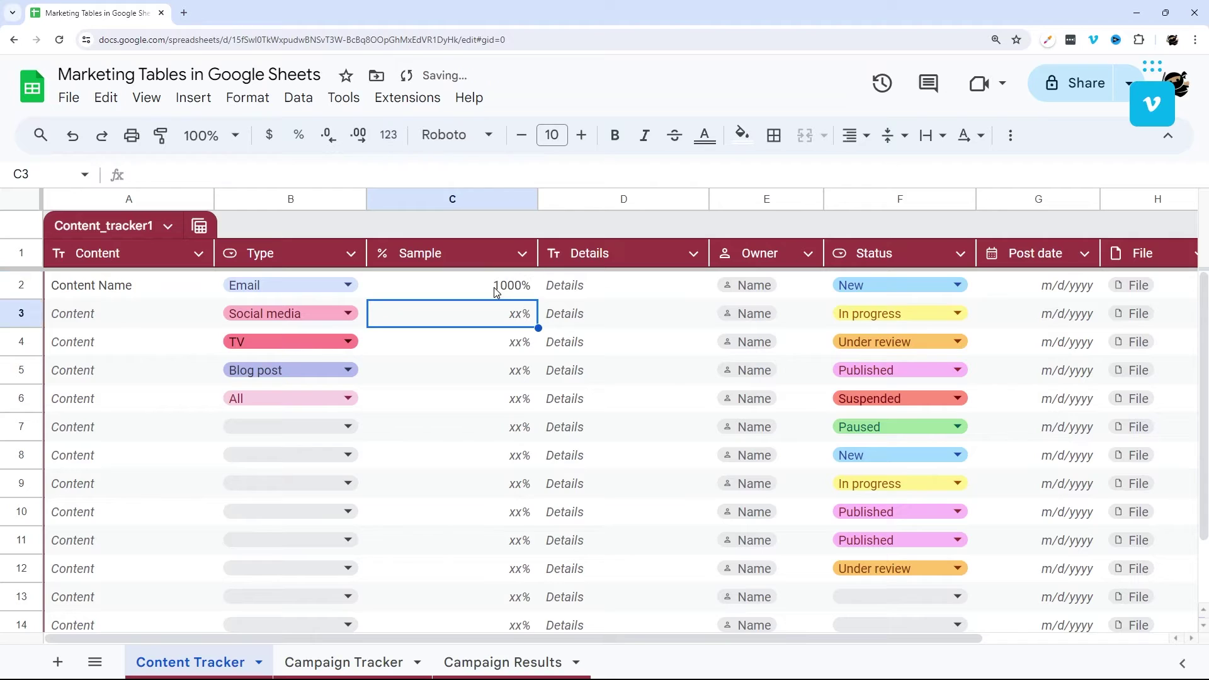
pyautogui.click(494, 287)
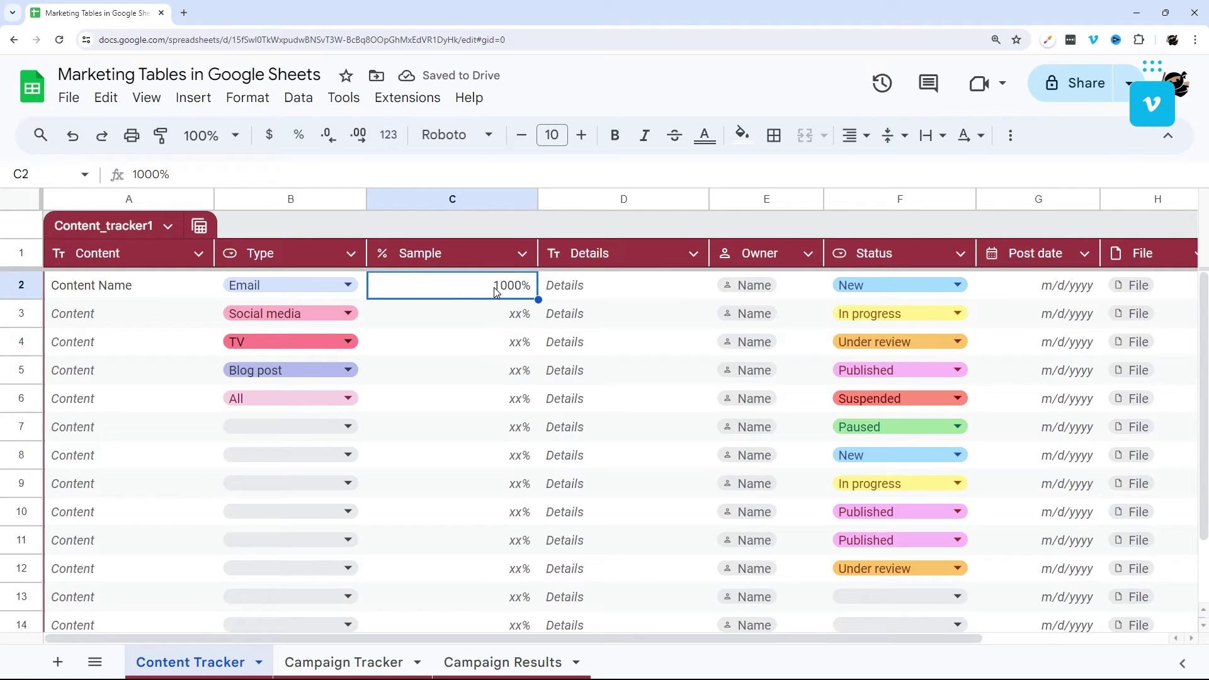
pyautogui.press('Delete')
# Re-enter 10 in C2 until it reads 10%, then clear the cell
pyautogui.press('Return')
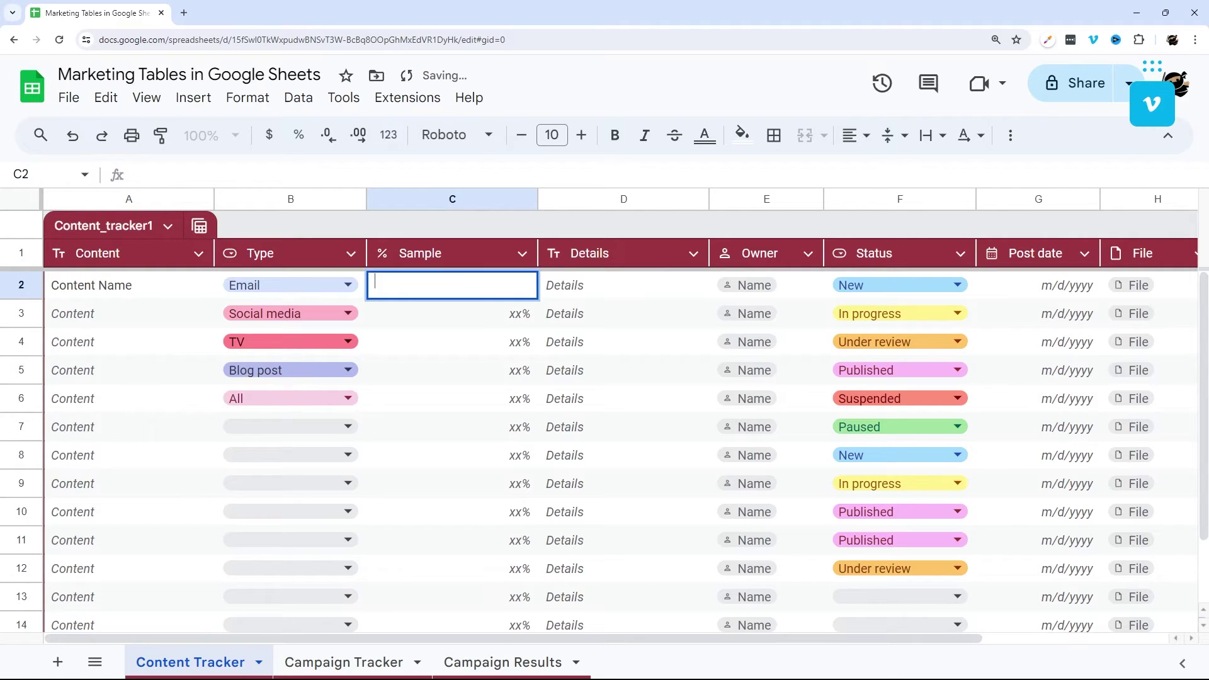
pyautogui.write('10')
pyautogui.press('Return')
pyautogui.click(494, 288)
pyautogui.press('Delete')
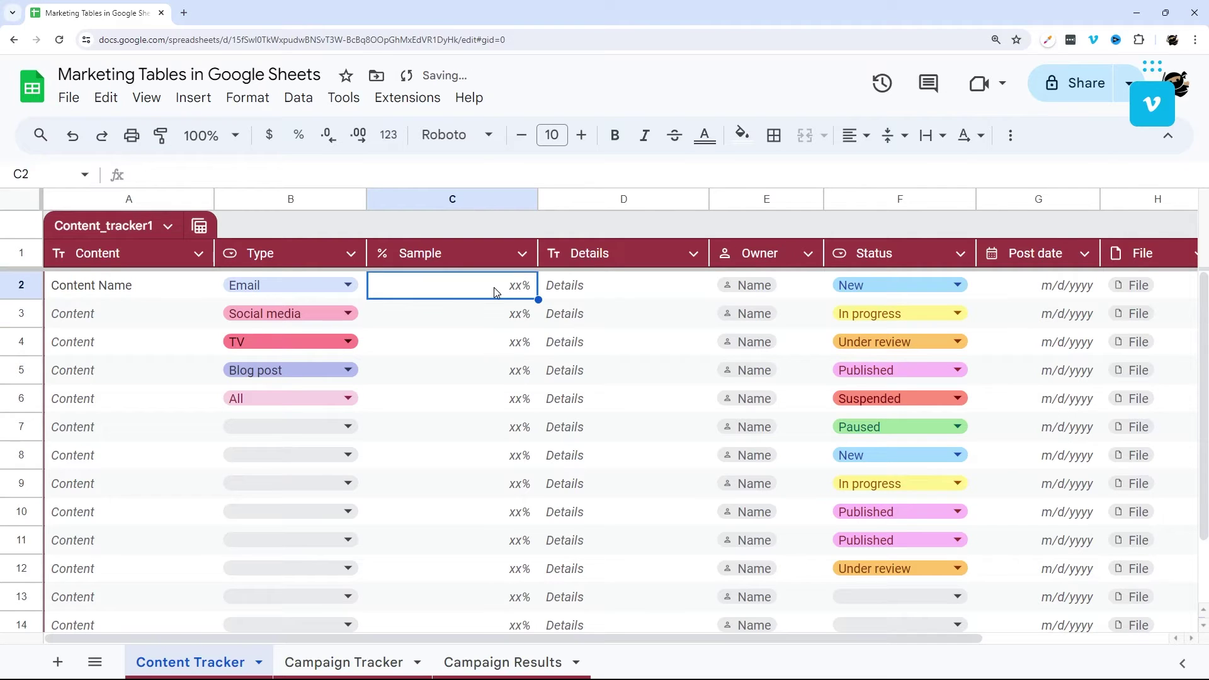
pyautogui.write('10')
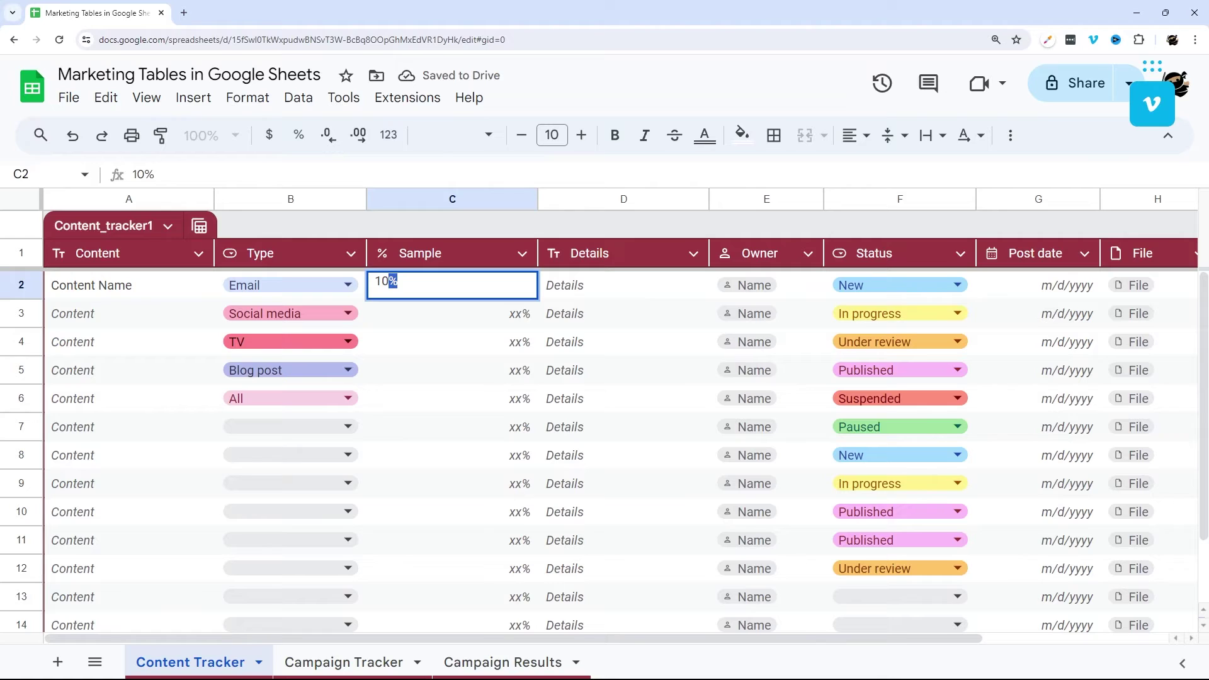
pyautogui.press('Return')
pyautogui.click(480, 289)
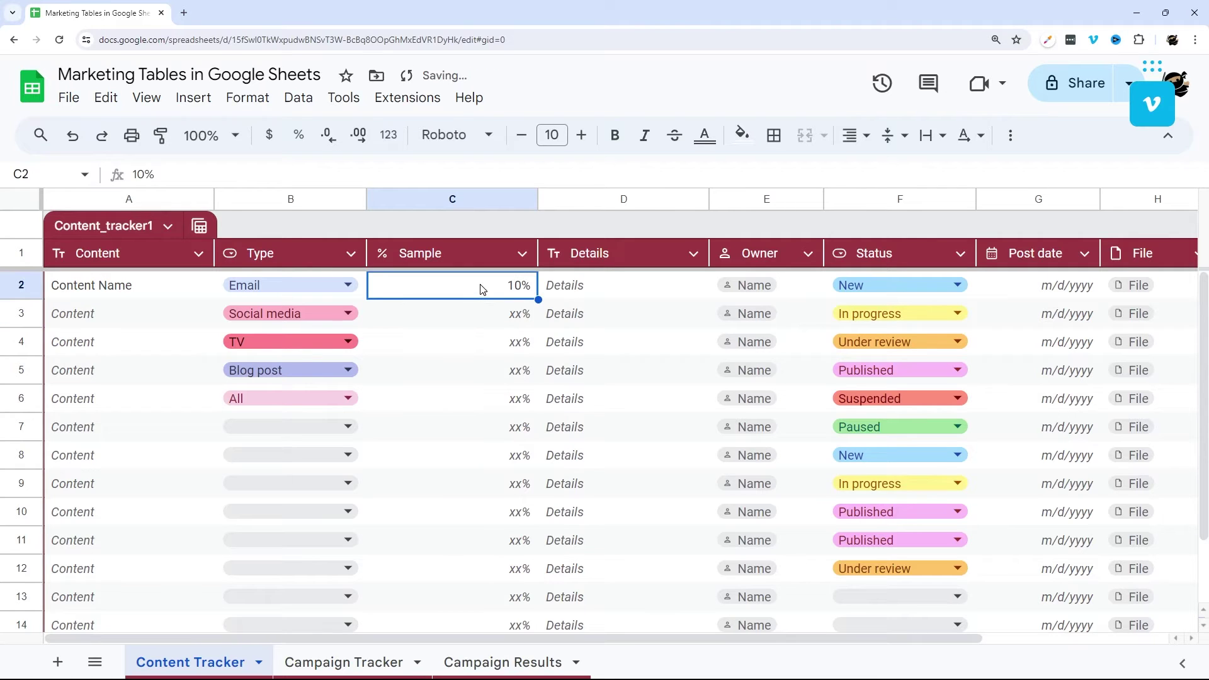
pyautogui.press('Delete')
# Switch the Sample column to Currency format
pyautogui.click(522, 253)
pyautogui.moveTo(630, 289)
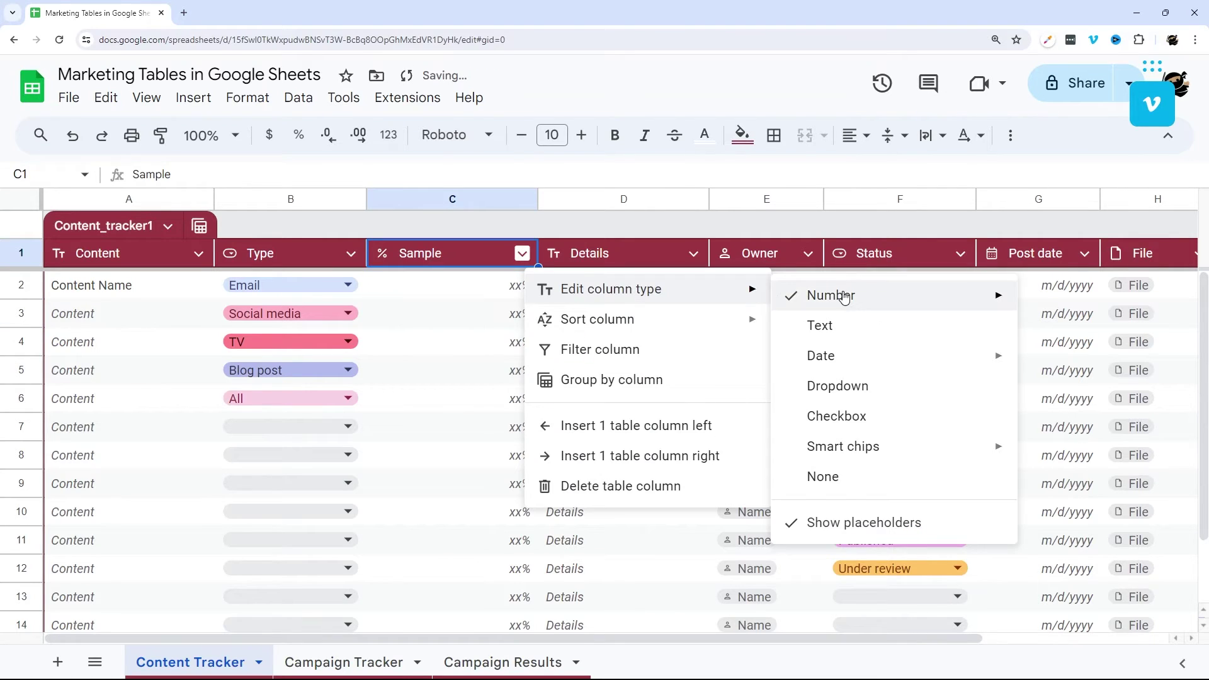
pyautogui.moveTo(845, 297)
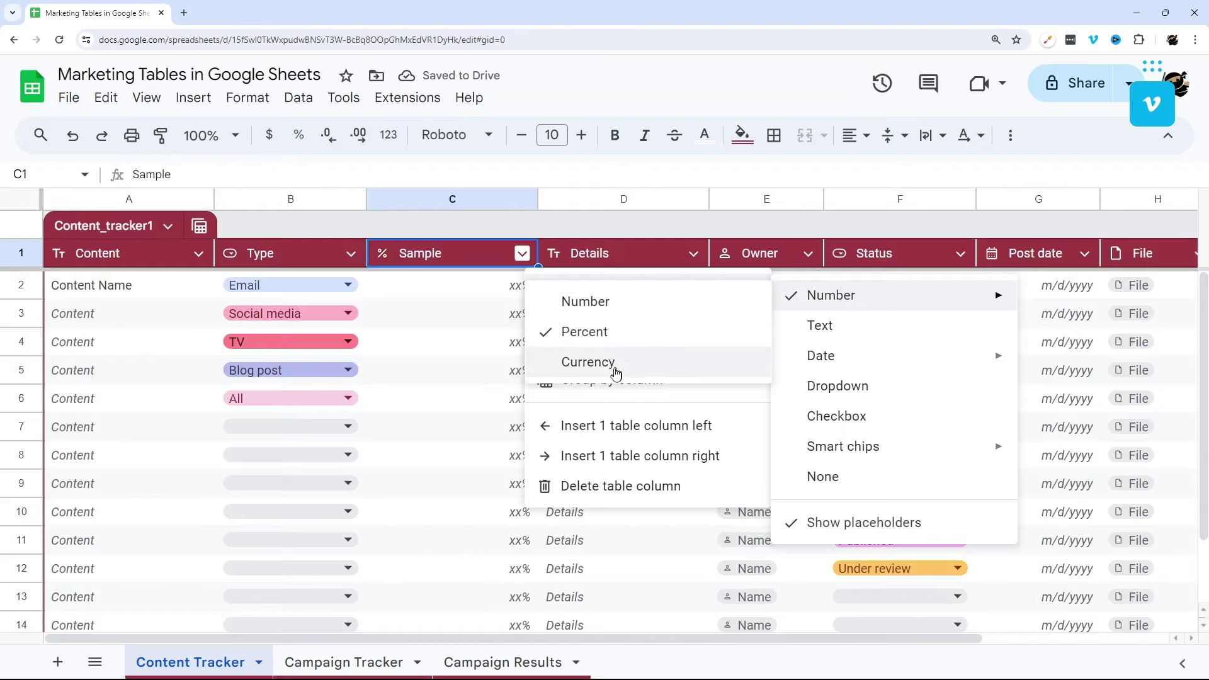
pyautogui.click(588, 362)
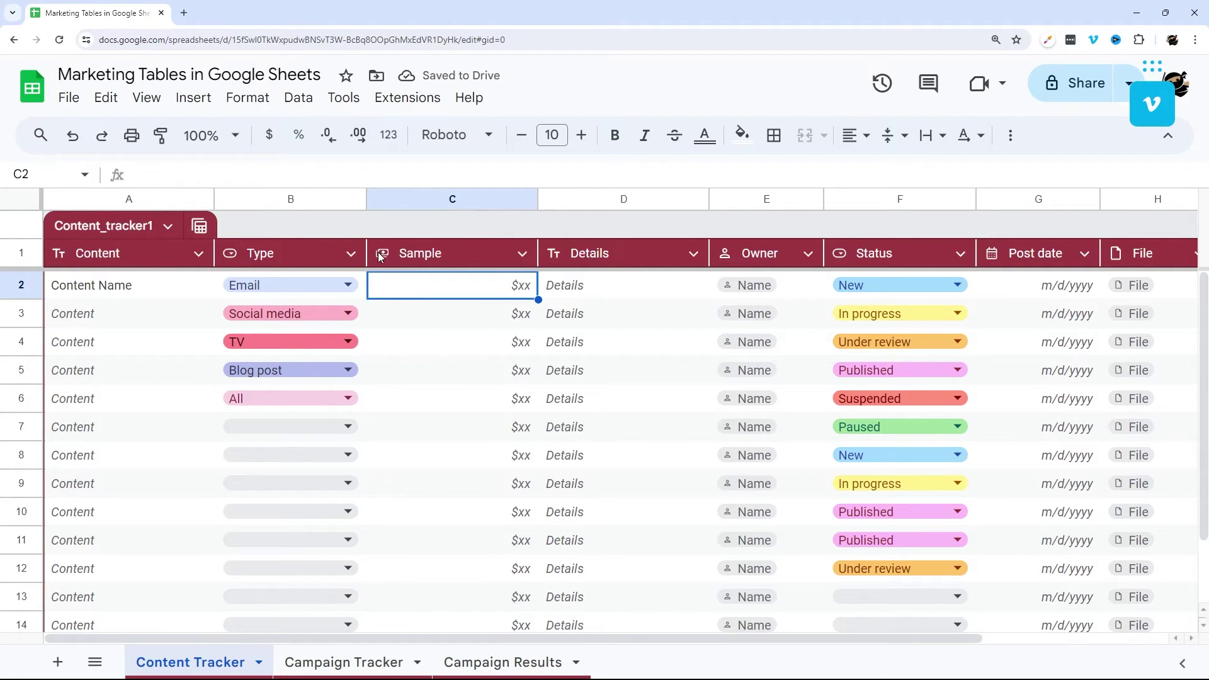
pyautogui.click(522, 253)
# Switch the Sample column to plain text, then to a Date column, and open C2's date picker
pyautogui.moveTo(633, 296)
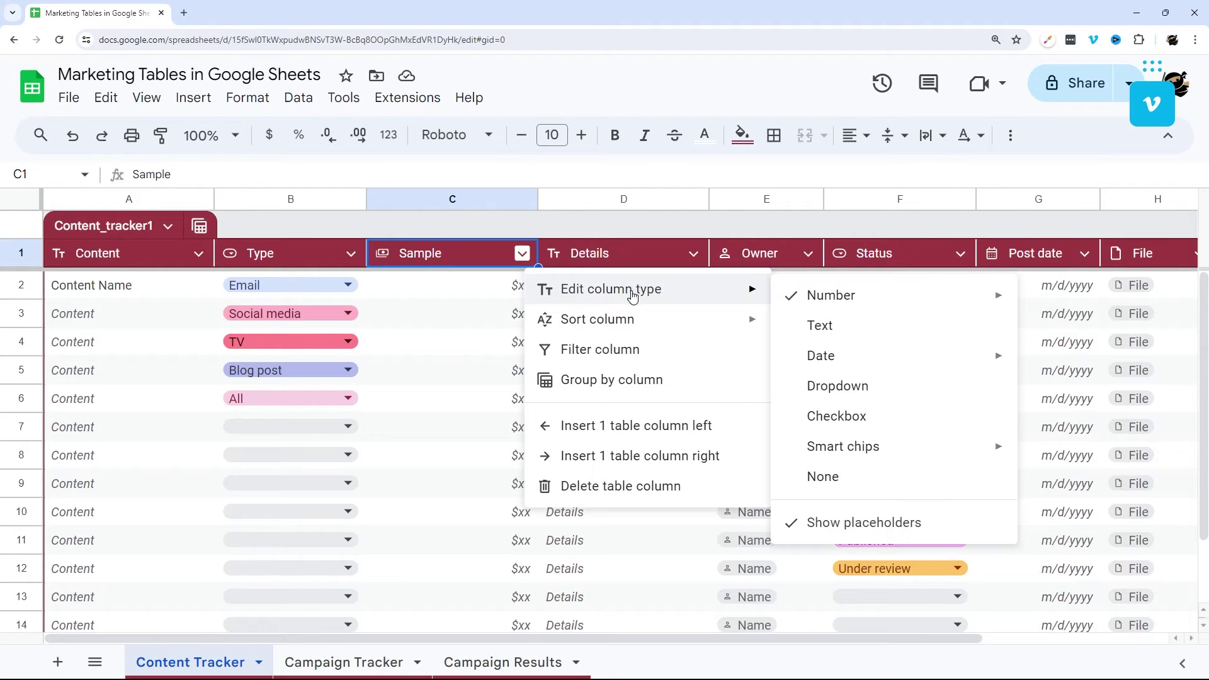
pyautogui.click(846, 333)
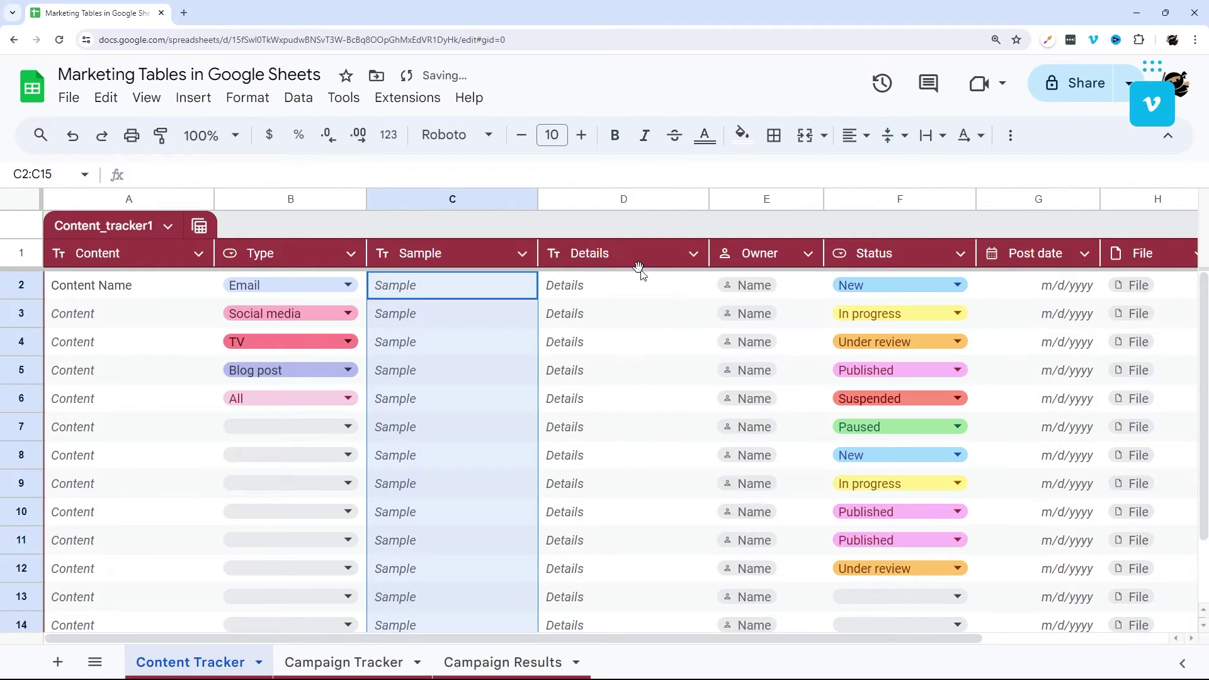
pyautogui.click(522, 253)
pyautogui.moveTo(618, 292)
pyautogui.moveTo(812, 356)
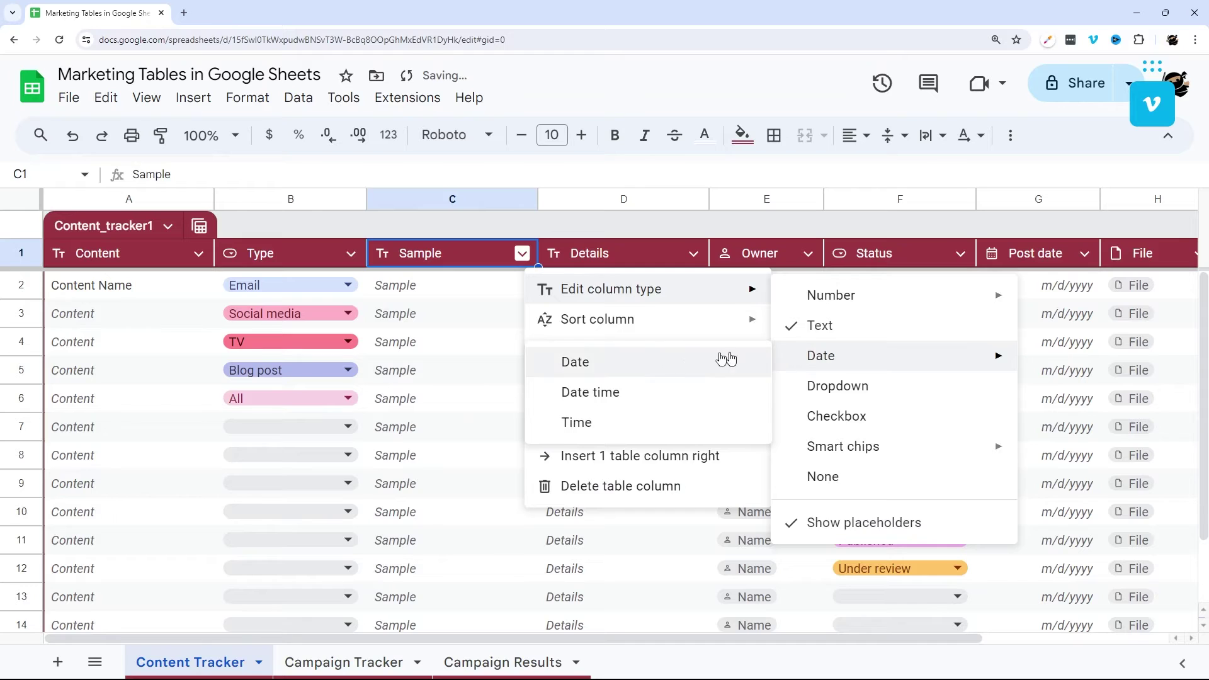
pyautogui.click(724, 355)
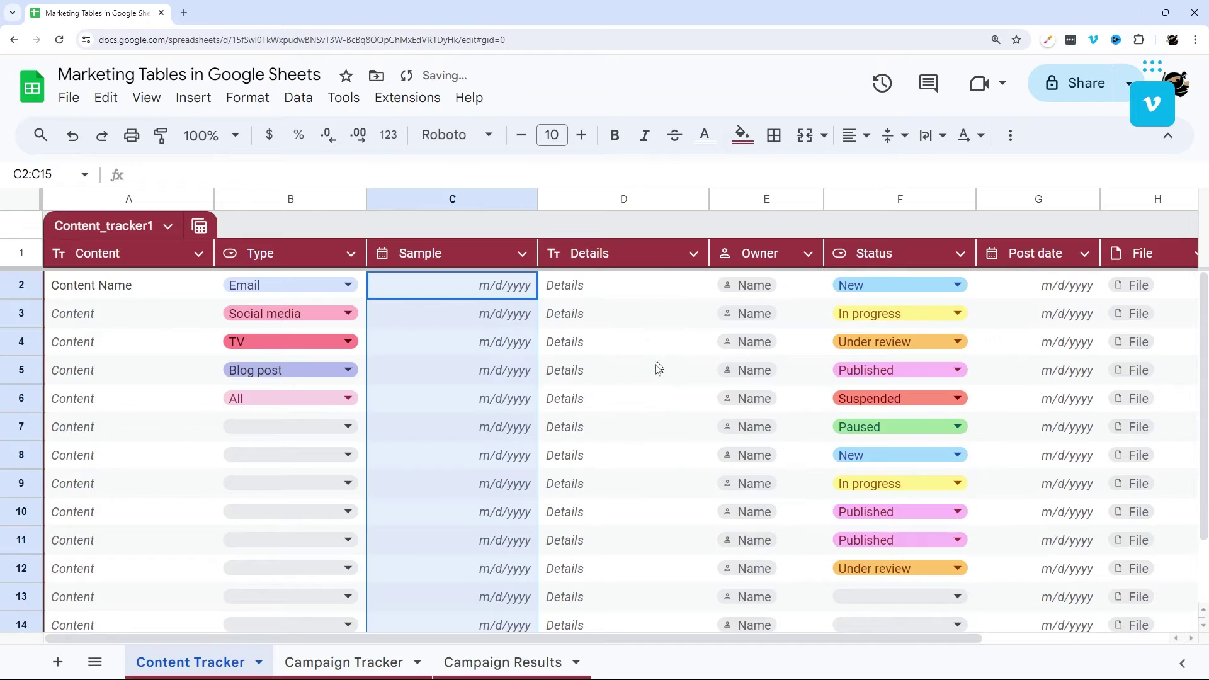
pyautogui.doubleClick(499, 290)
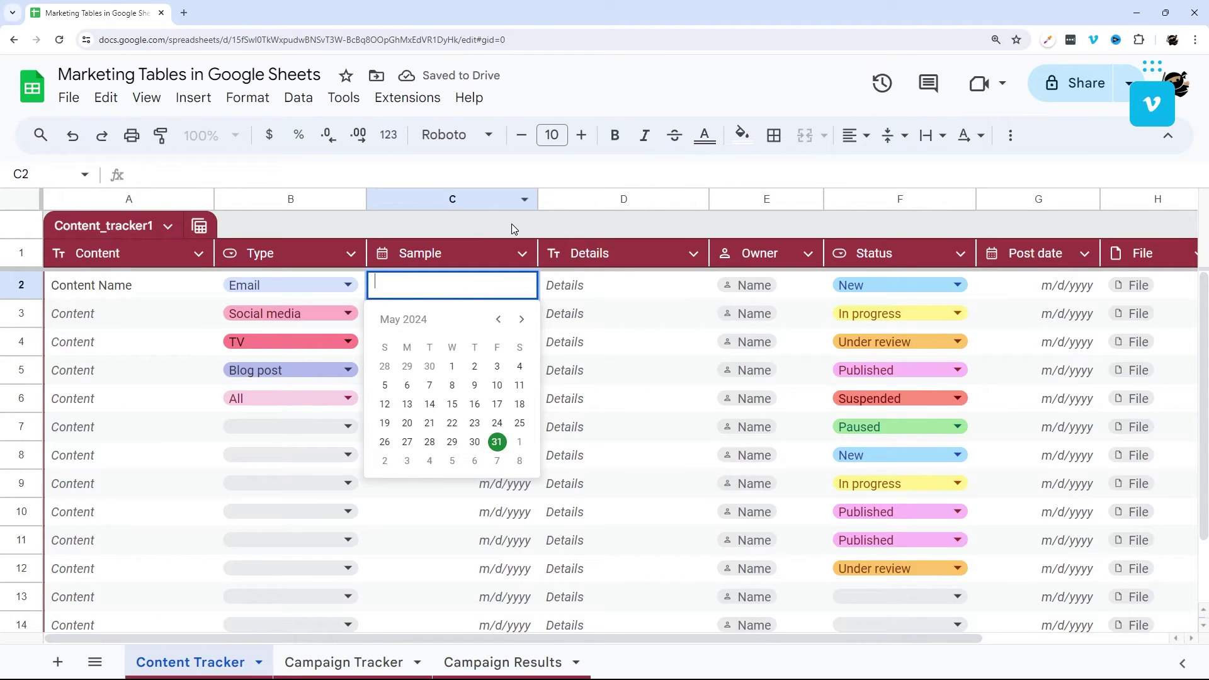
# Change Sample to a Date time column, try May 31, 2024 in C2, then clear it
pyautogui.click(522, 253)
pyautogui.moveTo(662, 302)
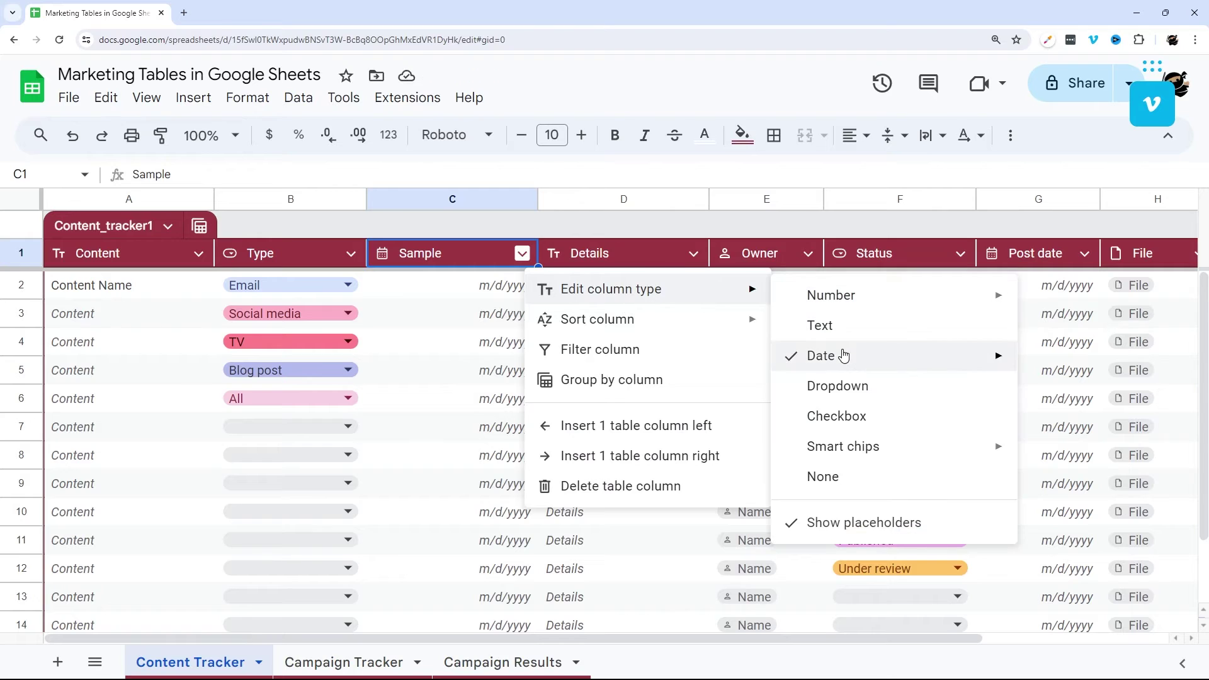
pyautogui.moveTo(842, 354)
pyautogui.click(599, 394)
pyautogui.doubleClick(461, 290)
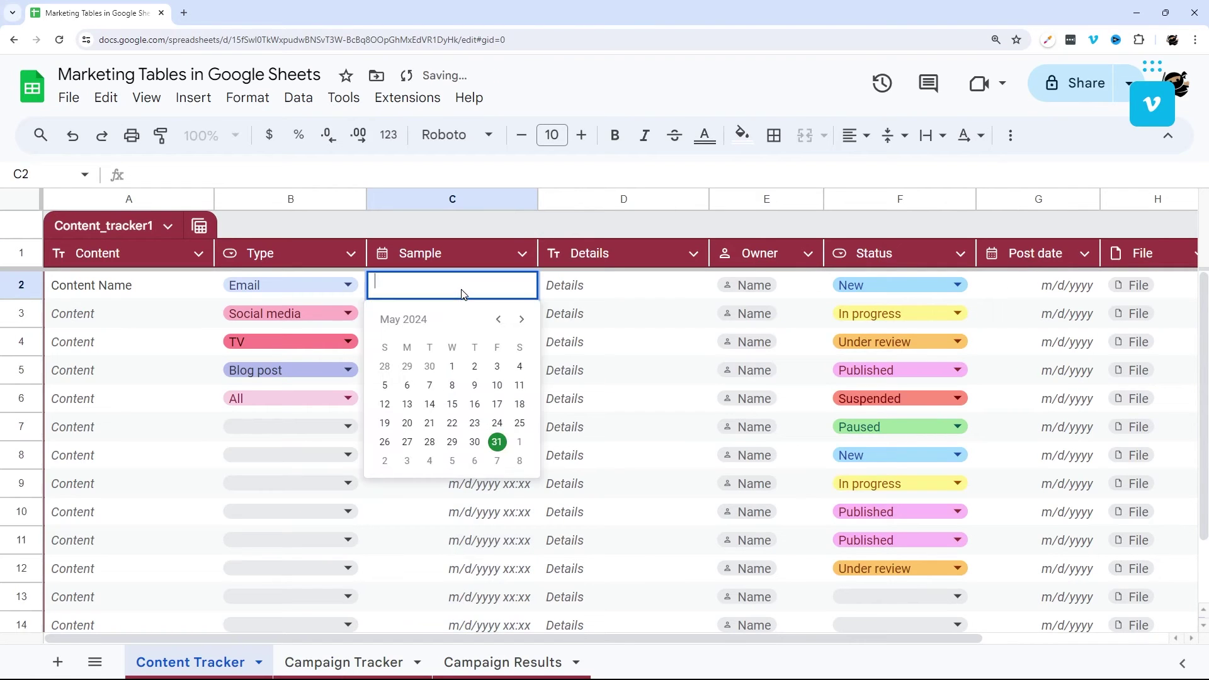
pyautogui.click(497, 442)
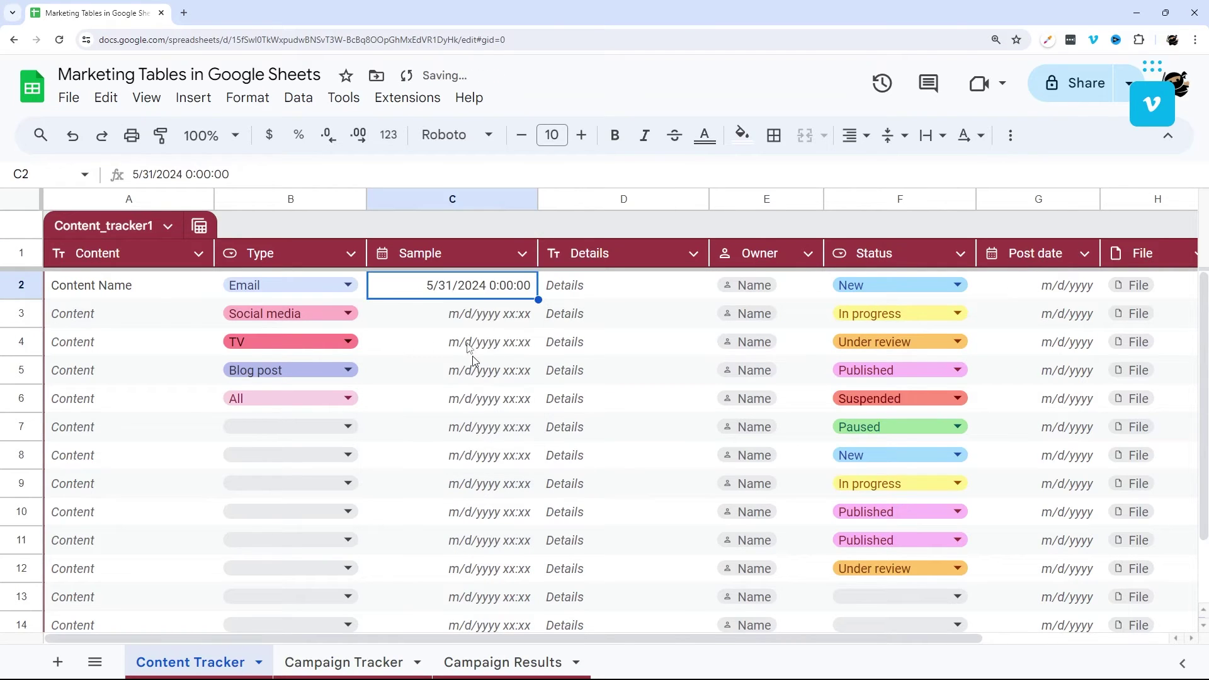
pyautogui.press('Delete')
# Make the Sample column a Time column
pyautogui.click(522, 253)
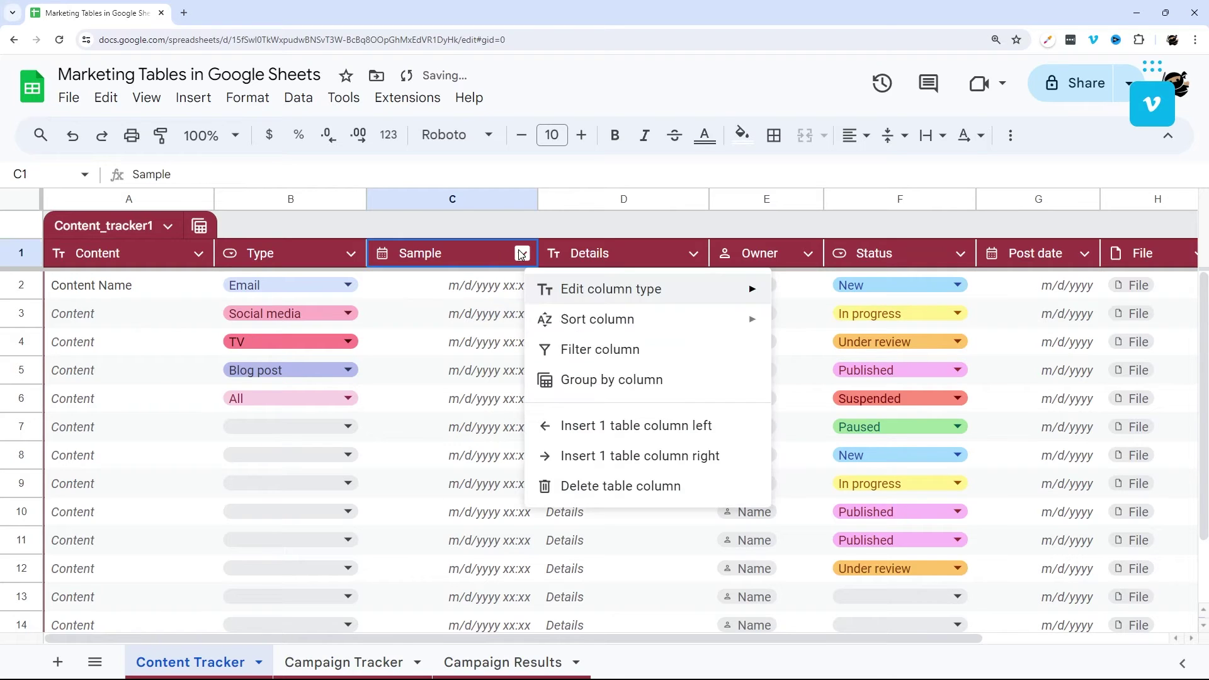
pyautogui.moveTo(615, 291)
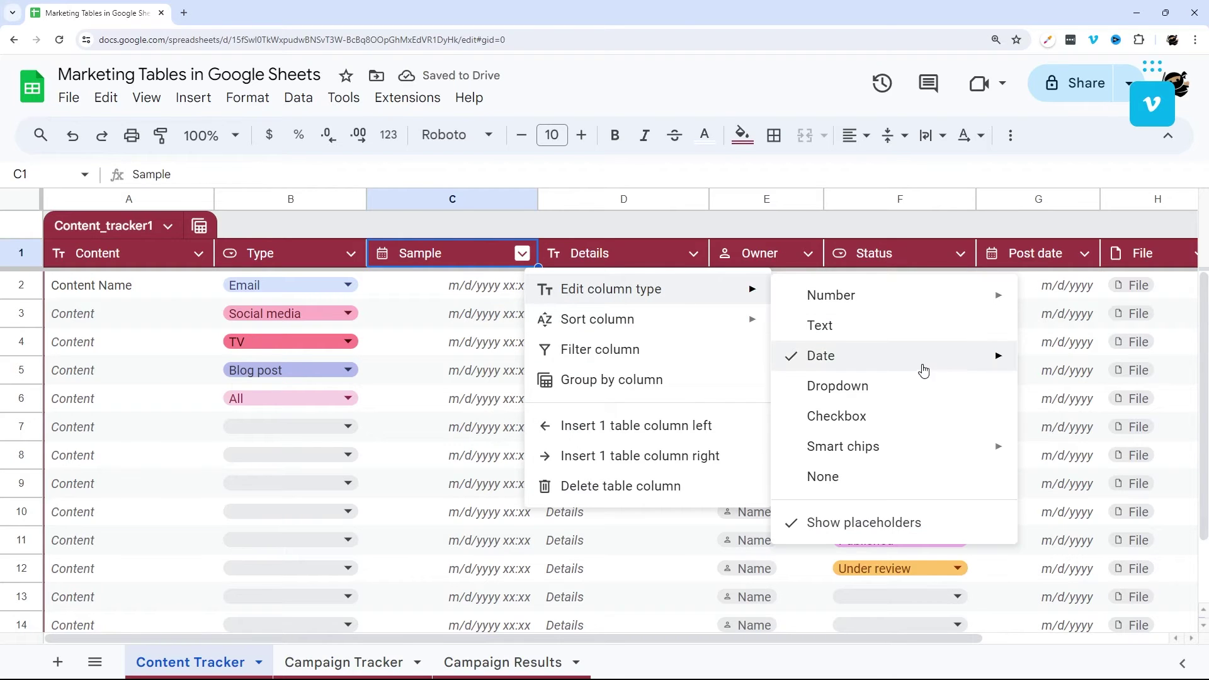
pyautogui.moveTo(920, 369)
pyautogui.click(637, 426)
# Enter 7am, then 7:30a in C2, which displays as 7:30:00 AM
pyautogui.click(483, 291)
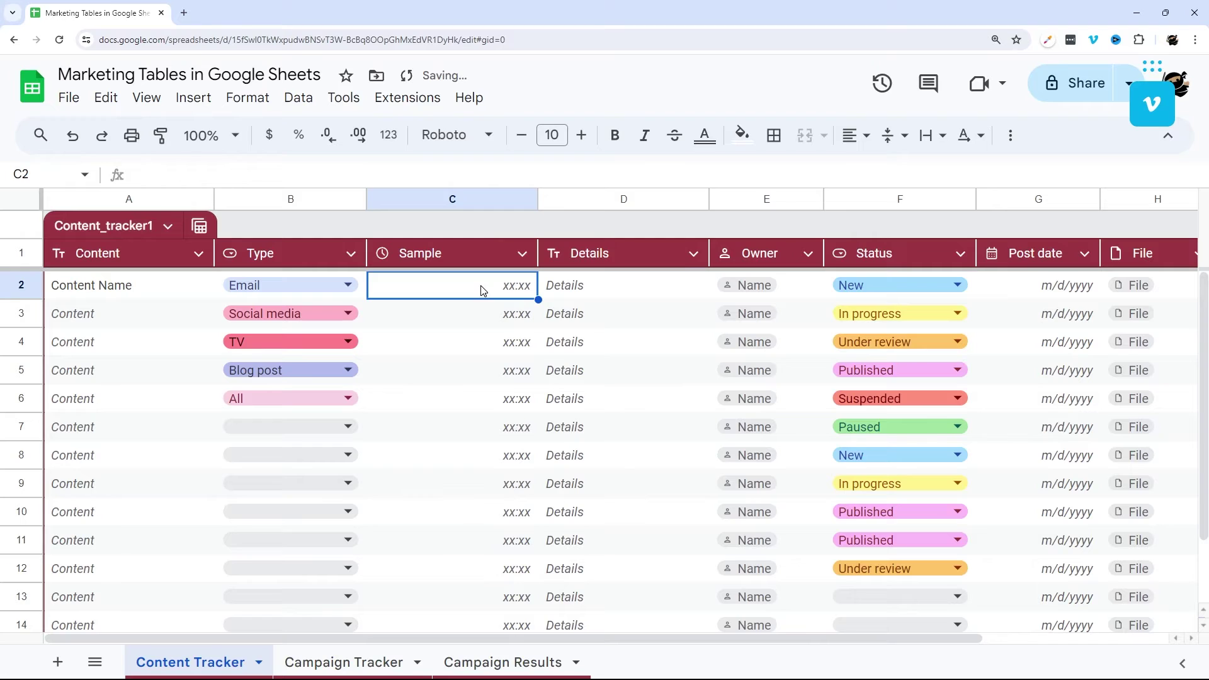
pyautogui.write('7am')
pyautogui.press('Return')
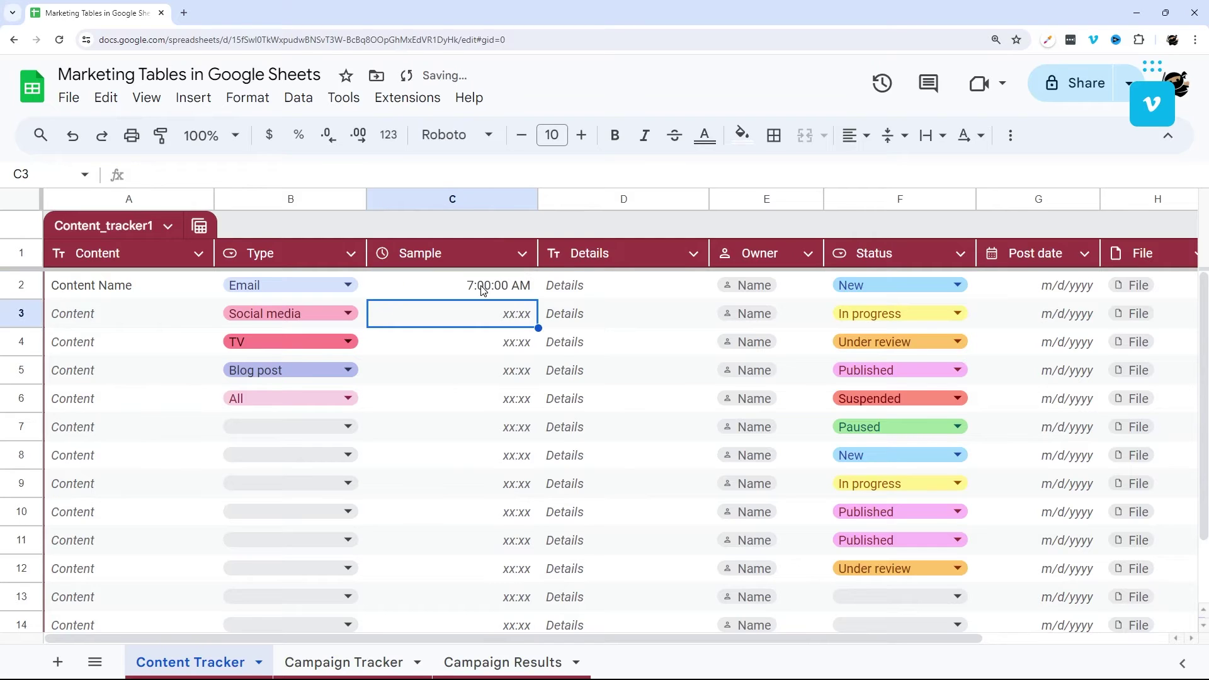
pyautogui.click(483, 290)
pyautogui.write('7:30a')
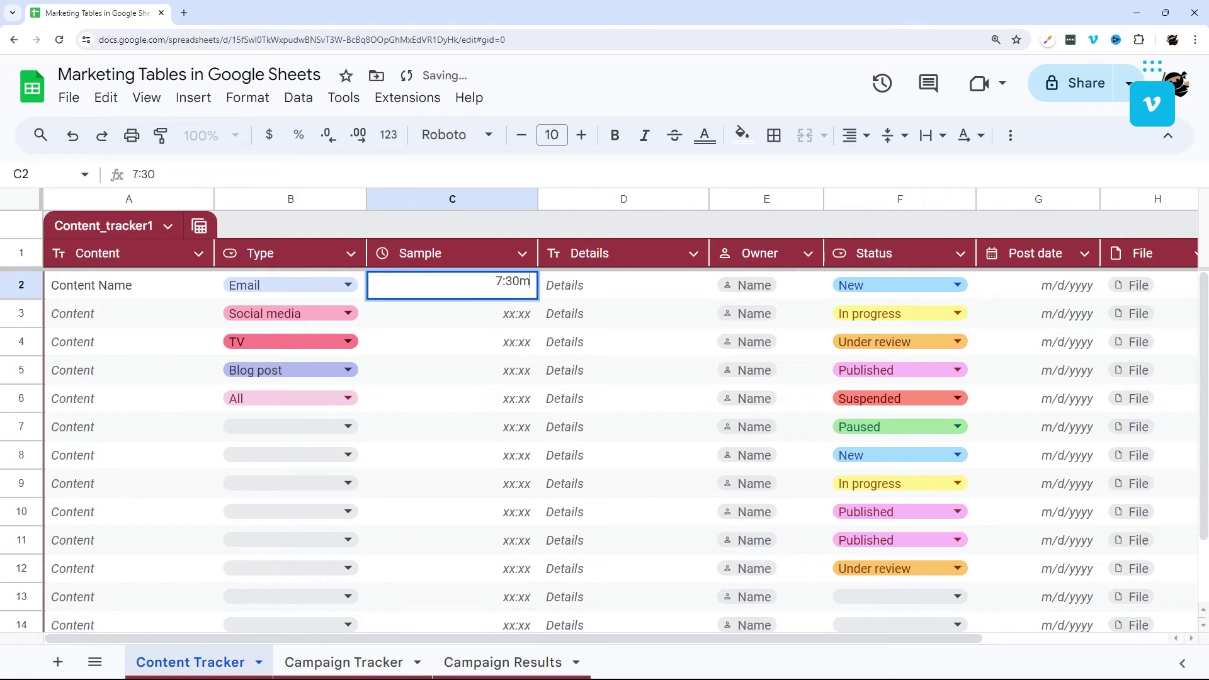
pyautogui.press('Return')
pyautogui.click(483, 289)
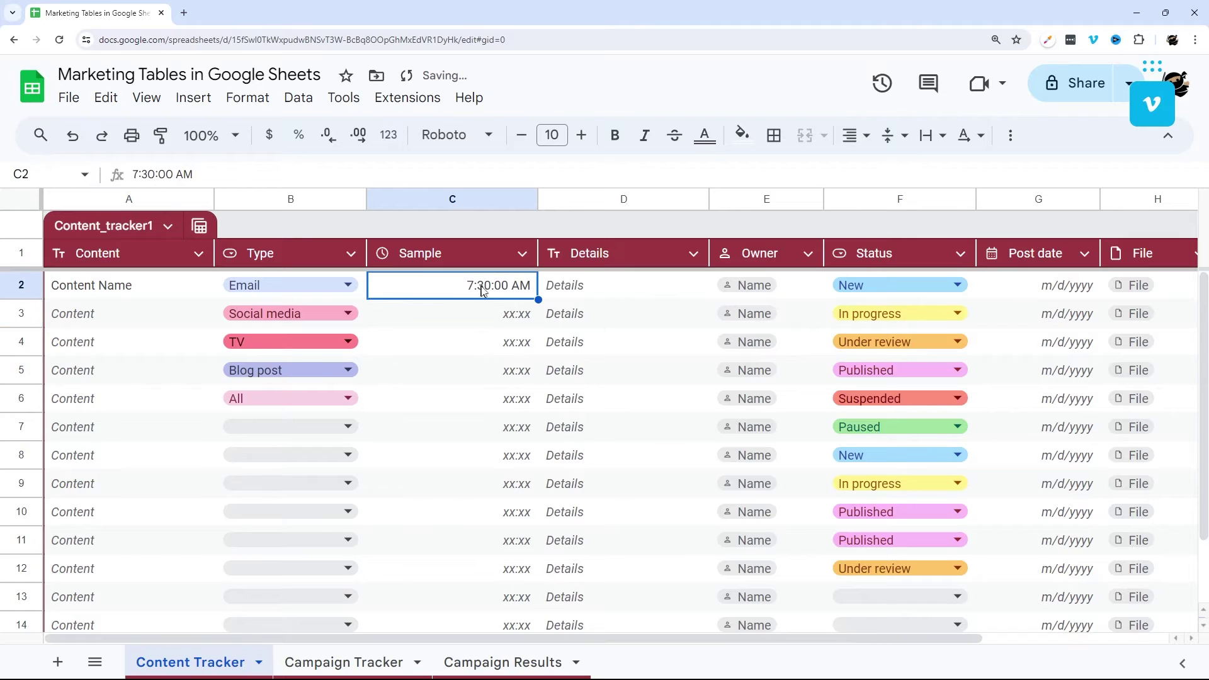
pyautogui.click(522, 253)
# Try a dropdown type on Sample, inspecting its options, colours and advanced settings, then close it
pyautogui.moveTo(629, 291)
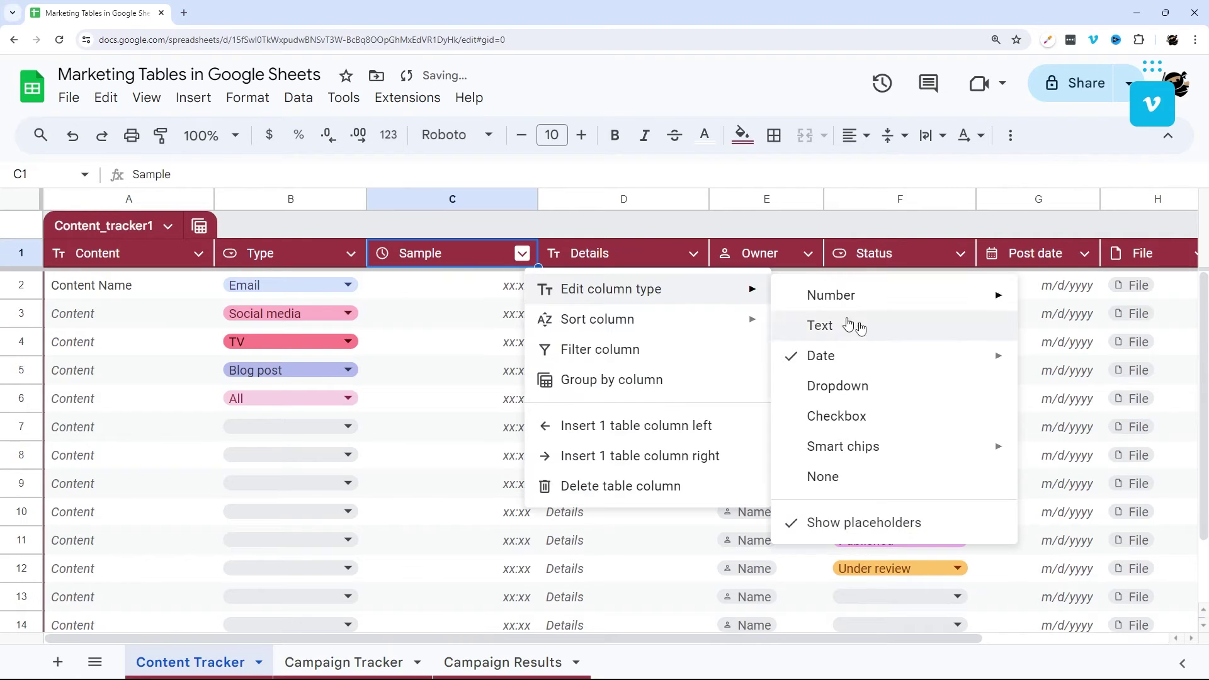
pyautogui.click(852, 402)
pyautogui.click(520, 285)
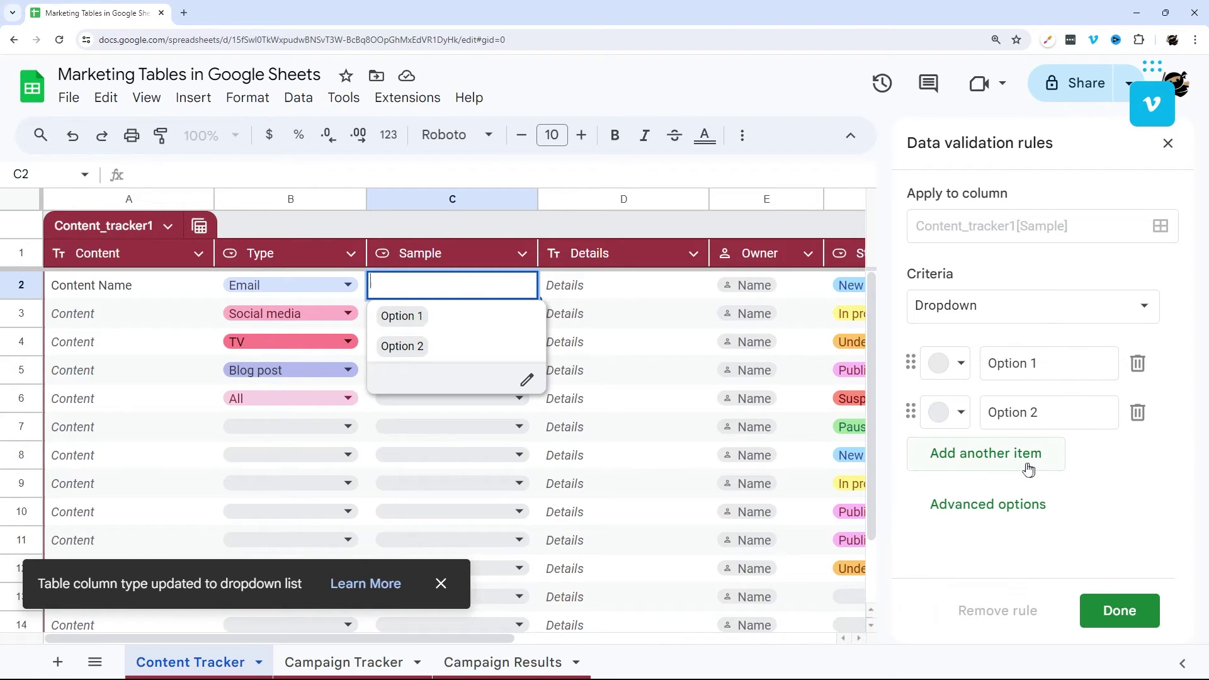
pyautogui.moveTo(1062, 410); pyautogui.dragTo(990, 412)
pyautogui.click(943, 371)
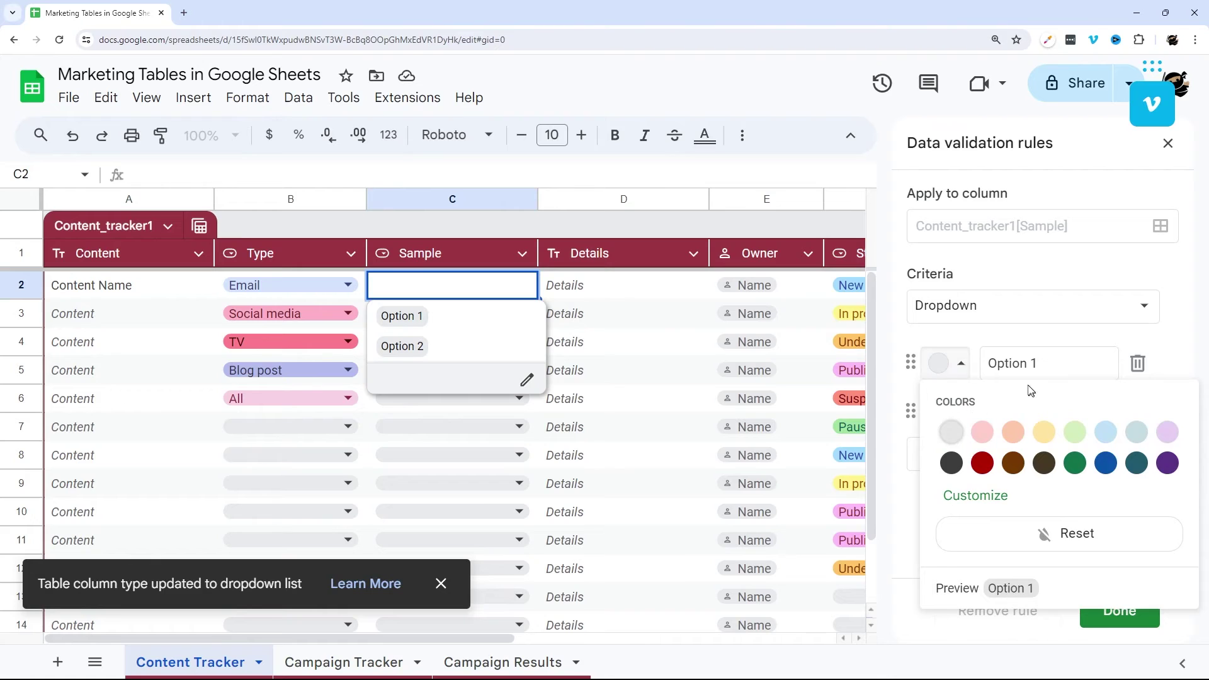
pyautogui.click(1109, 345)
pyautogui.click(986, 503)
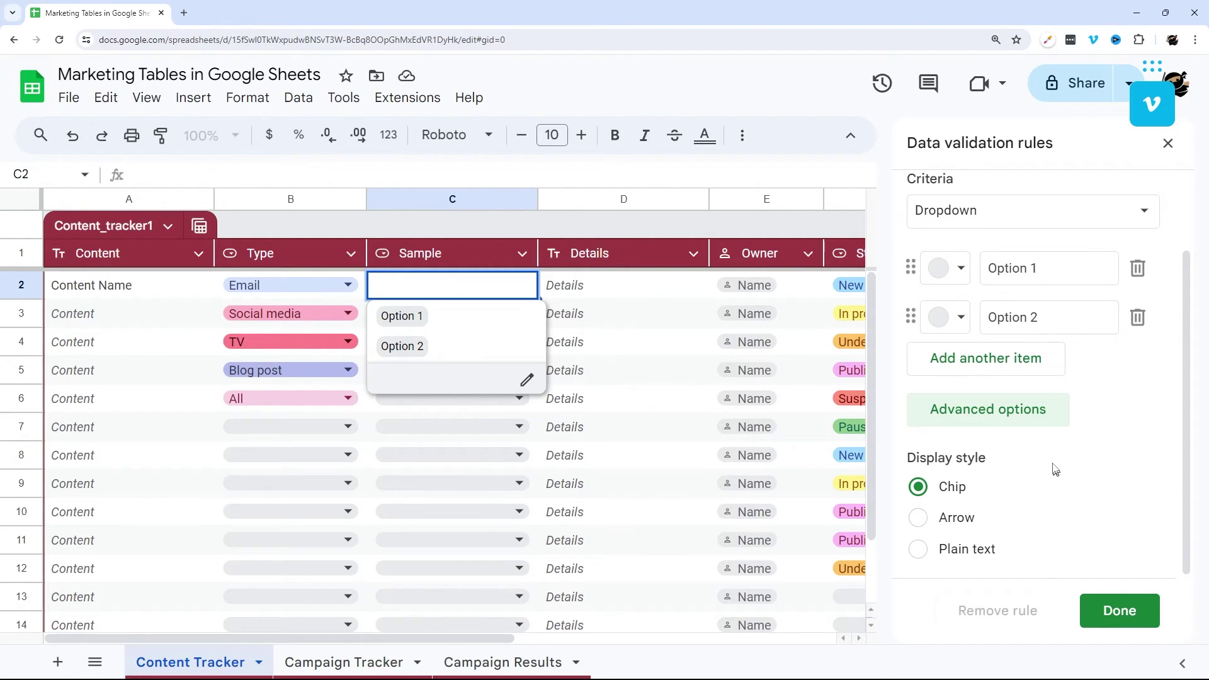
pyautogui.click(1168, 143)
pyautogui.click(617, 343)
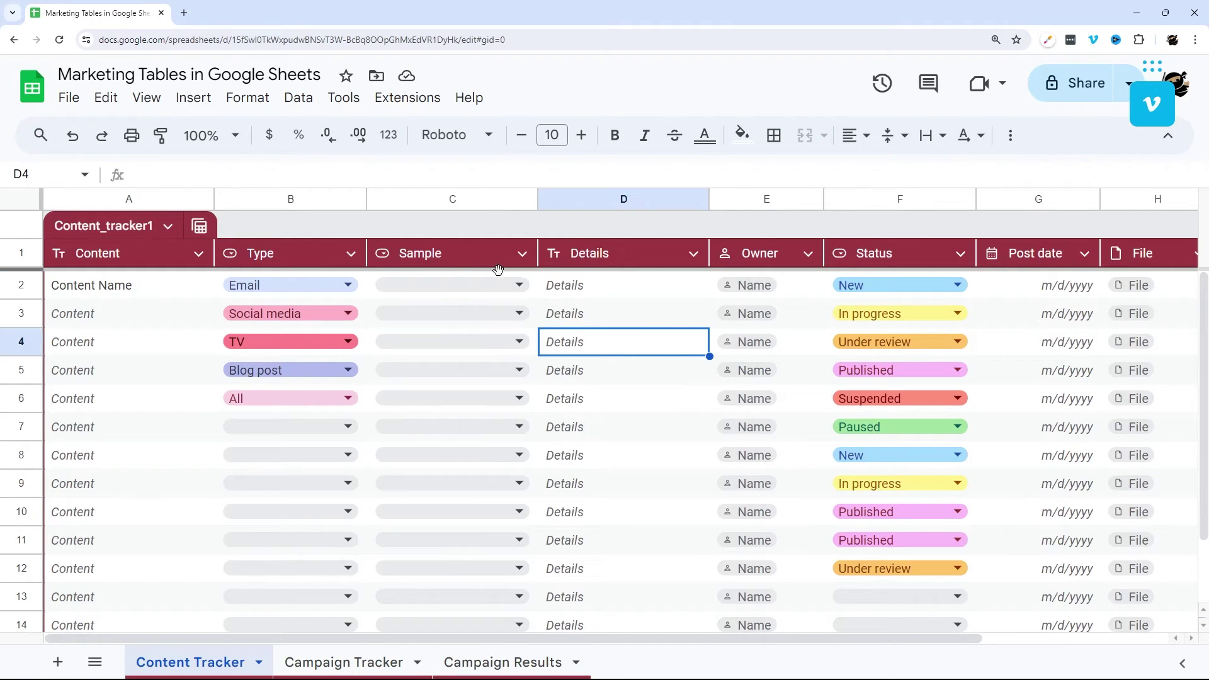
# Test B2 with Email2, then set the first row's Type back to Email
pyautogui.doubleClick(298, 284)
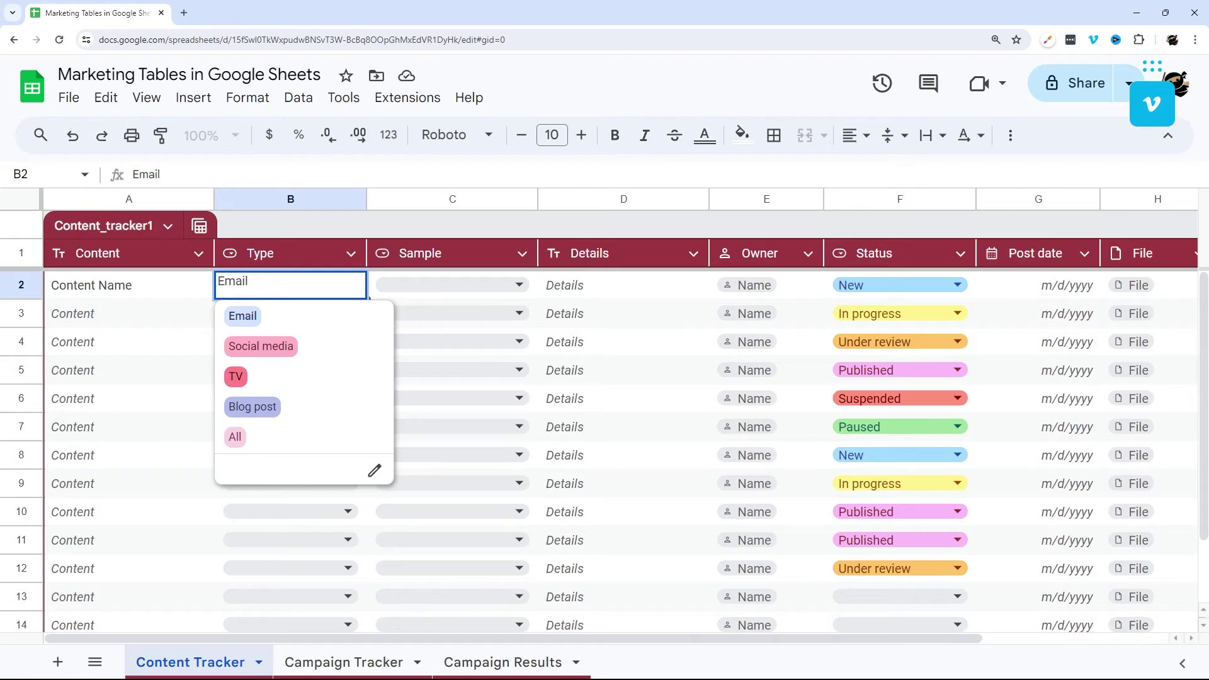
pyautogui.write('2')
pyautogui.press('Return')
pyautogui.doubleClick(292, 288)
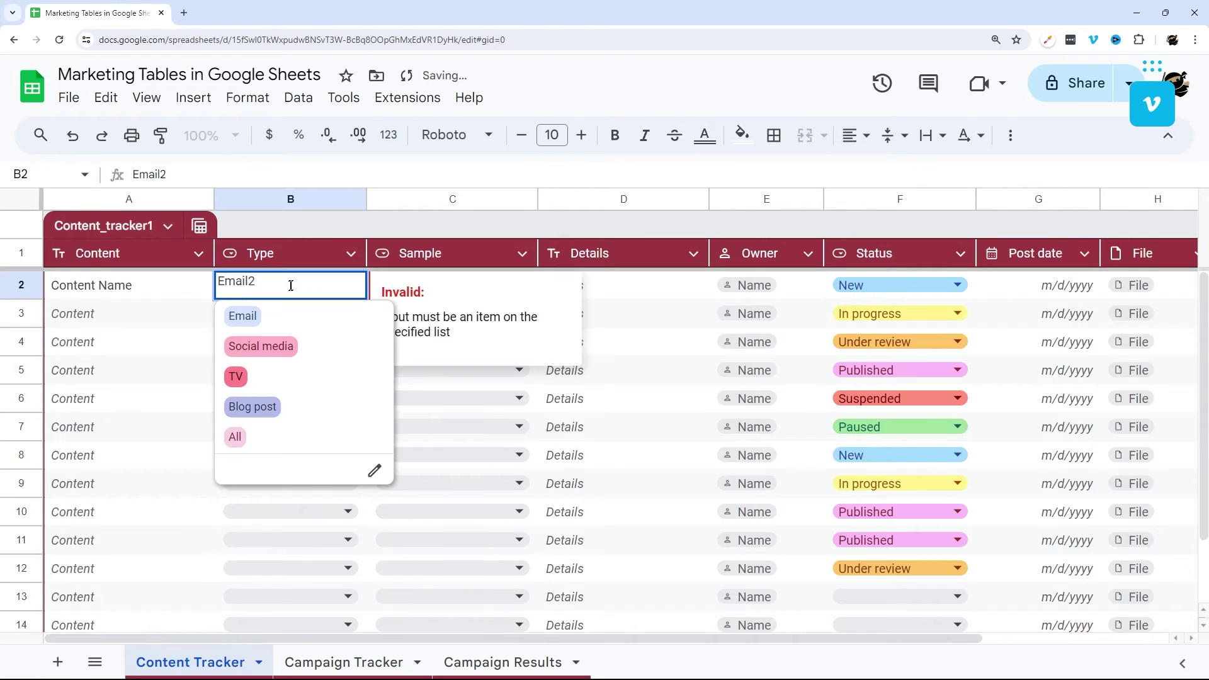
pyautogui.click(258, 315)
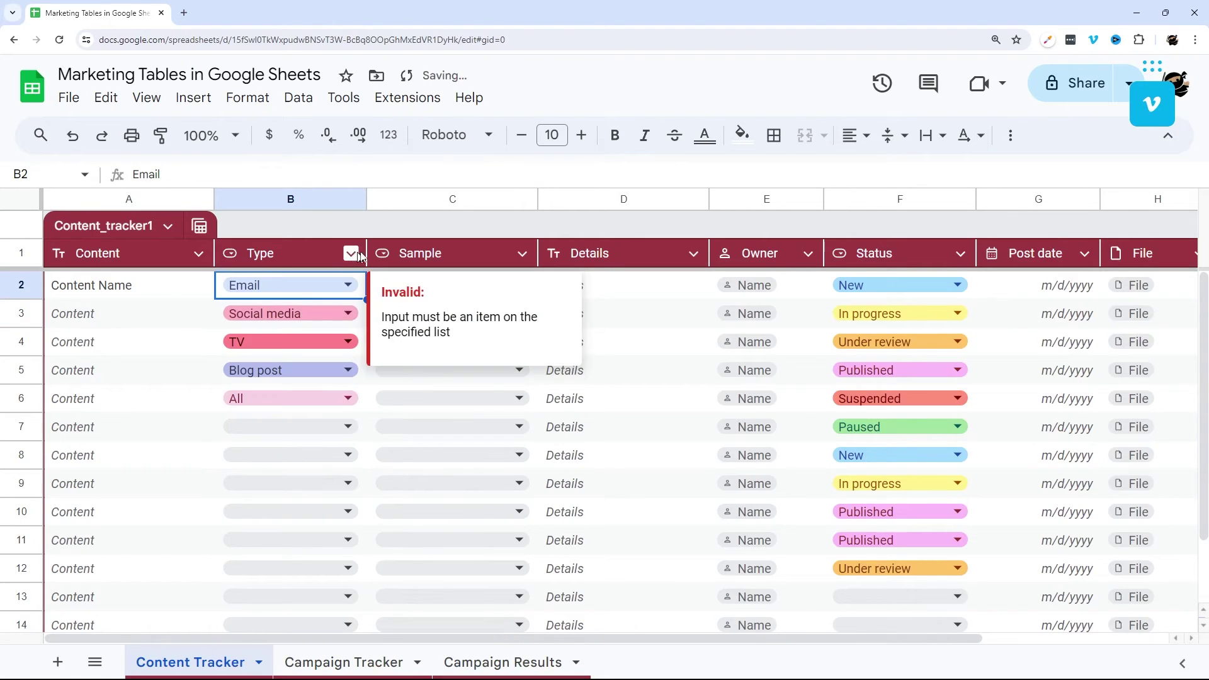
# Change the Sample column type to Checkbox
pyautogui.click(524, 254)
pyautogui.moveTo(608, 289)
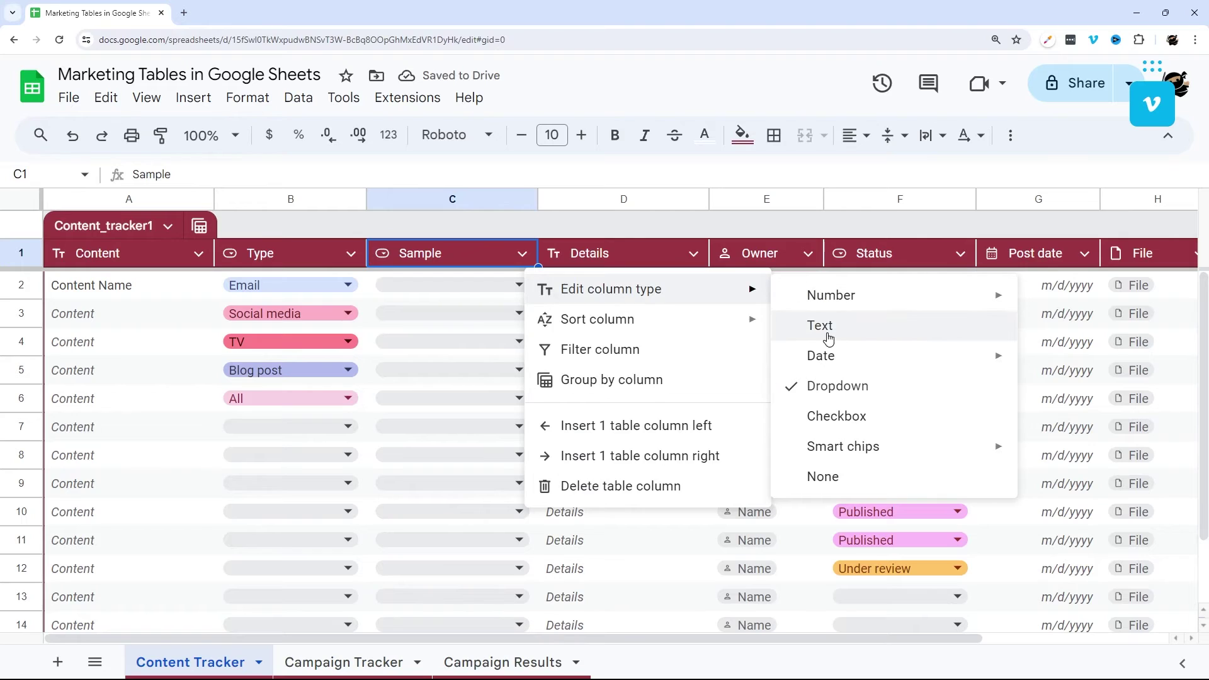
pyautogui.click(837, 417)
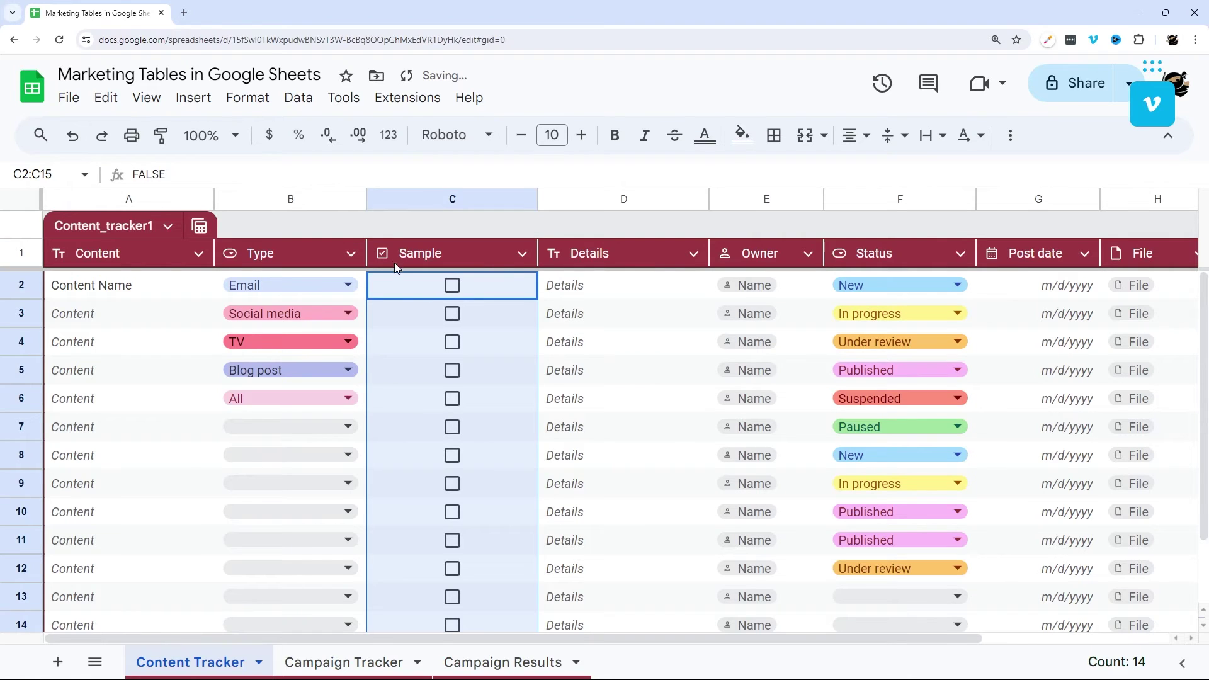
# Convert Sample to Rating smart chips and give the first row five stars
pyautogui.click(525, 256)
pyautogui.moveTo(707, 294)
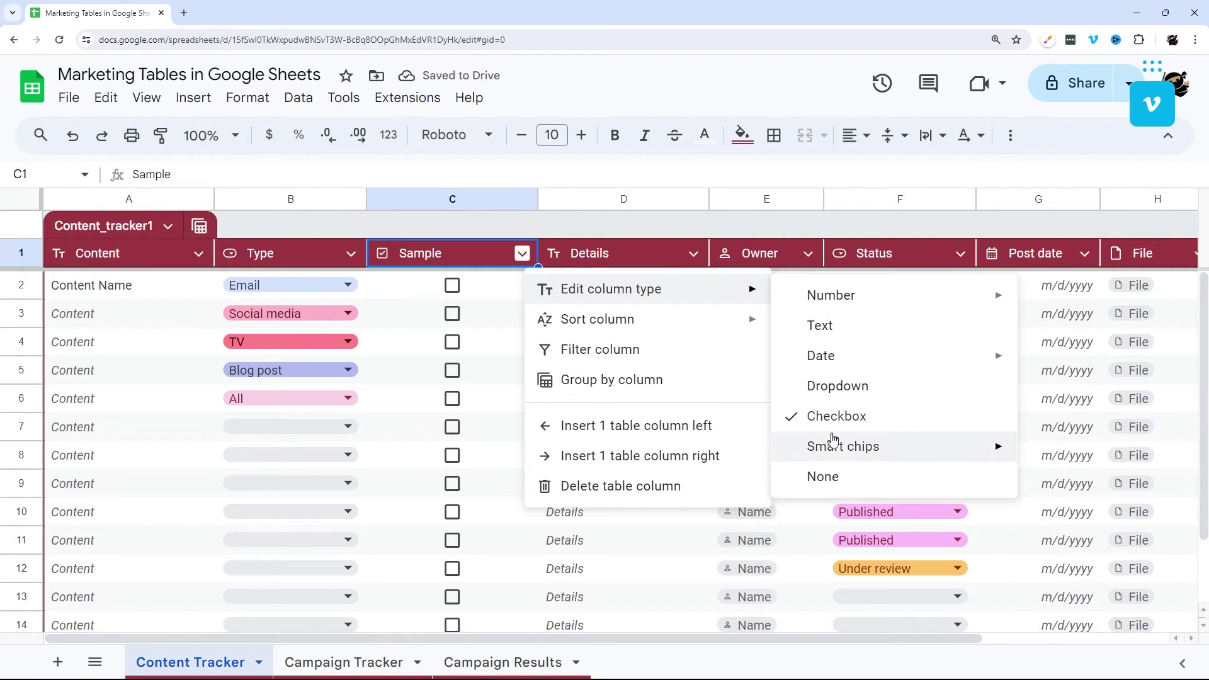
pyautogui.moveTo(835, 451)
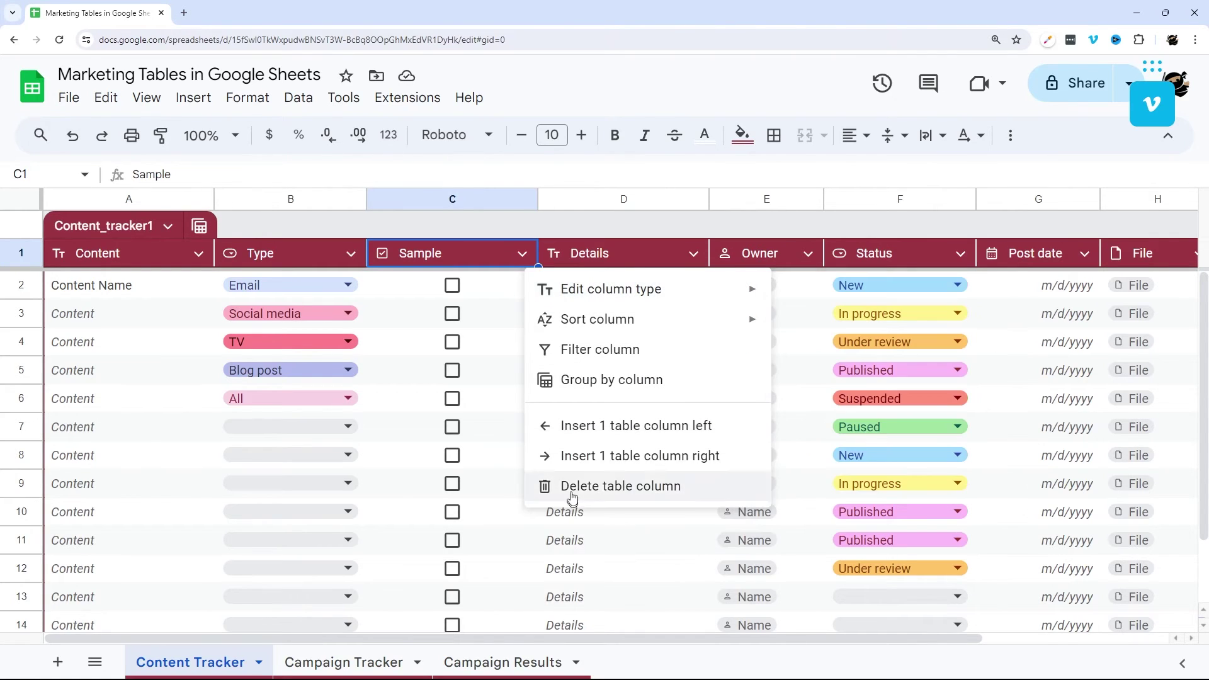
pyautogui.moveTo(871, 455)
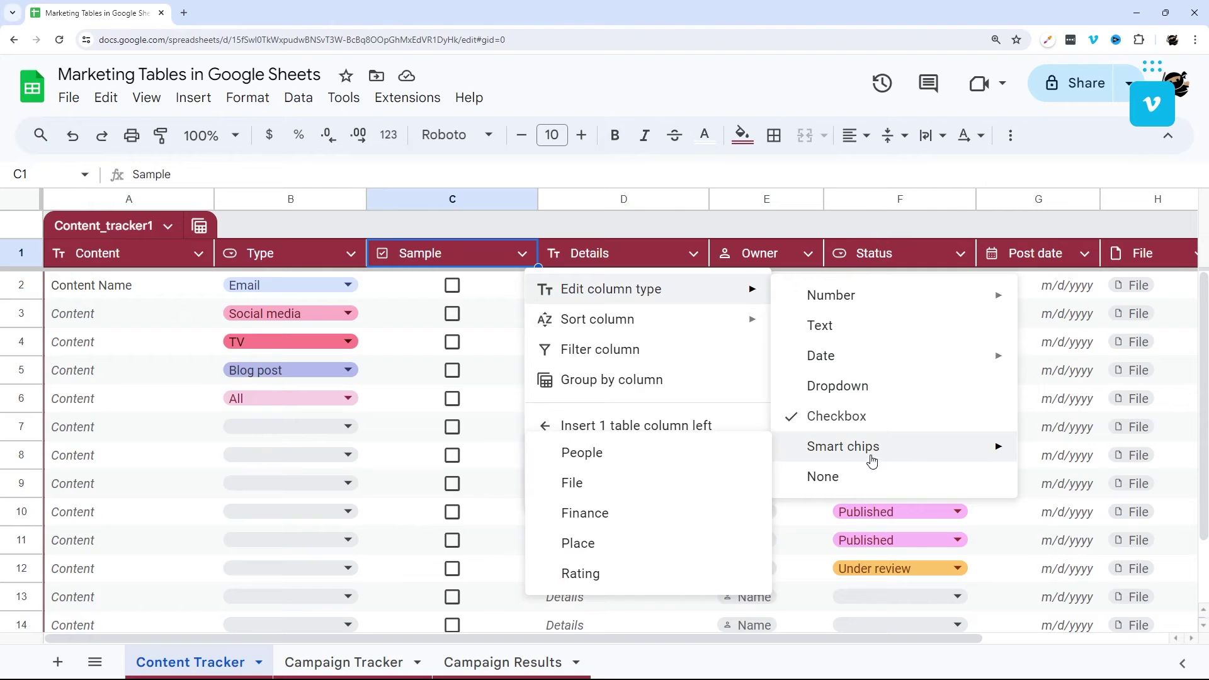
pyautogui.click(652, 574)
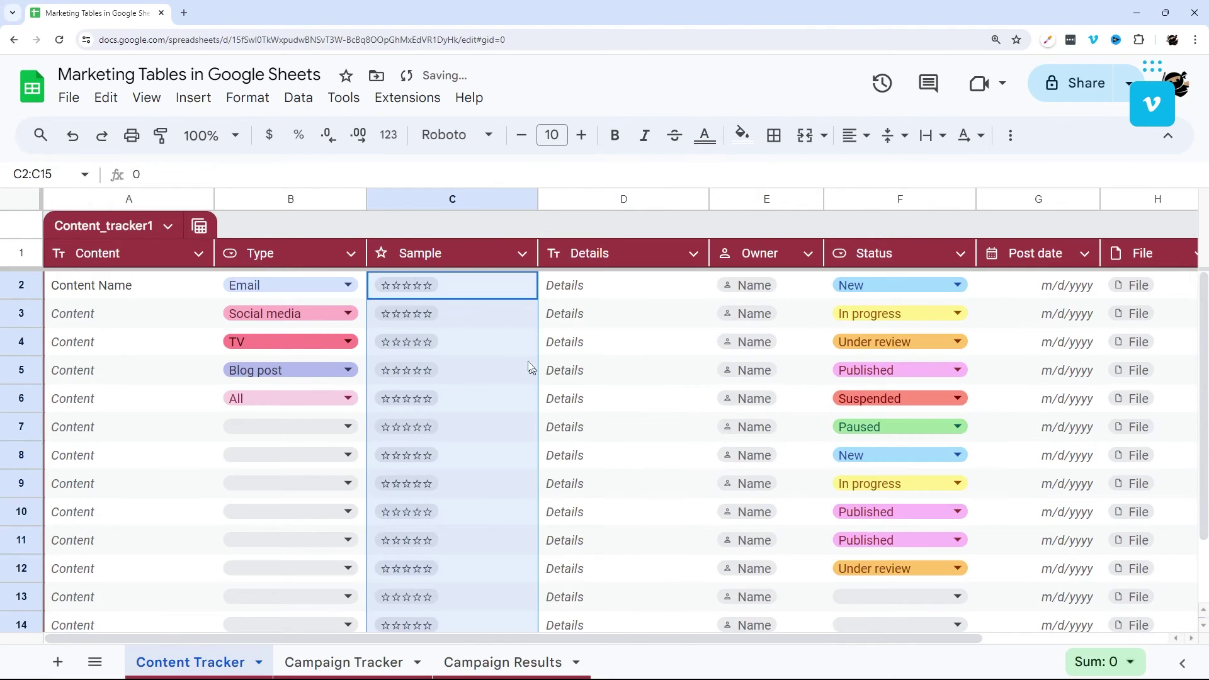
pyautogui.click(393, 285)
pyautogui.click(406, 467)
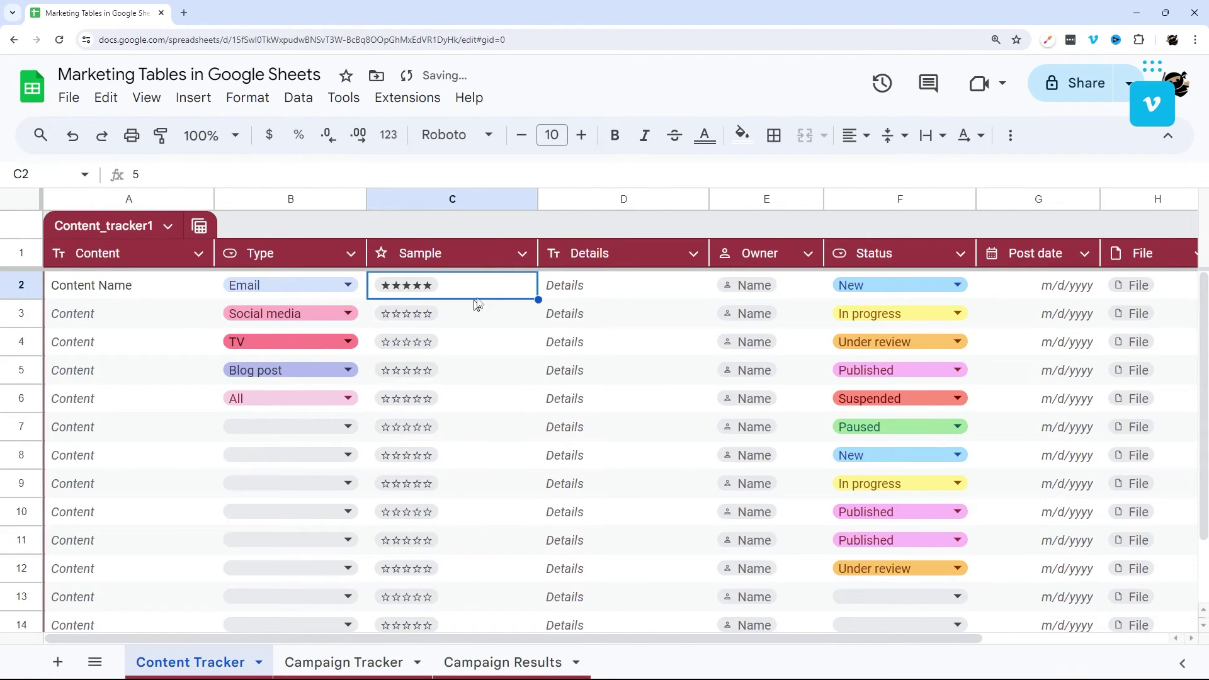
pyautogui.click(522, 253)
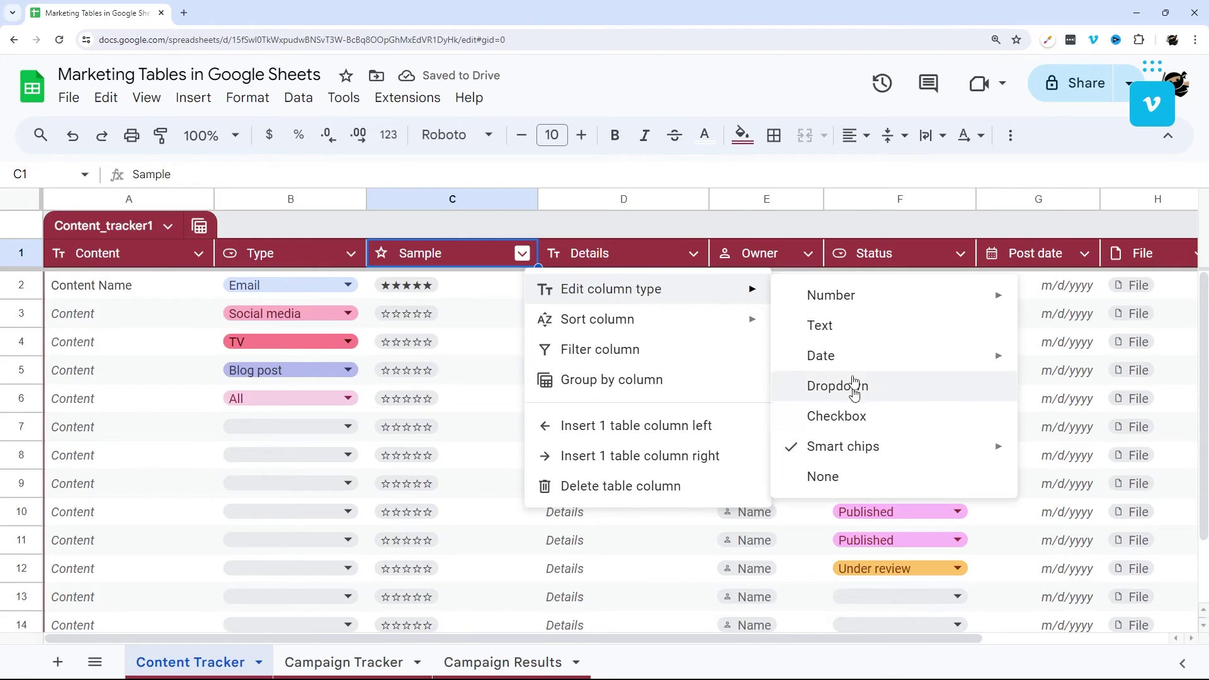
# Set Sample to Text, clear its values, switch to Checkbox, then back to Text
pyautogui.click(858, 327)
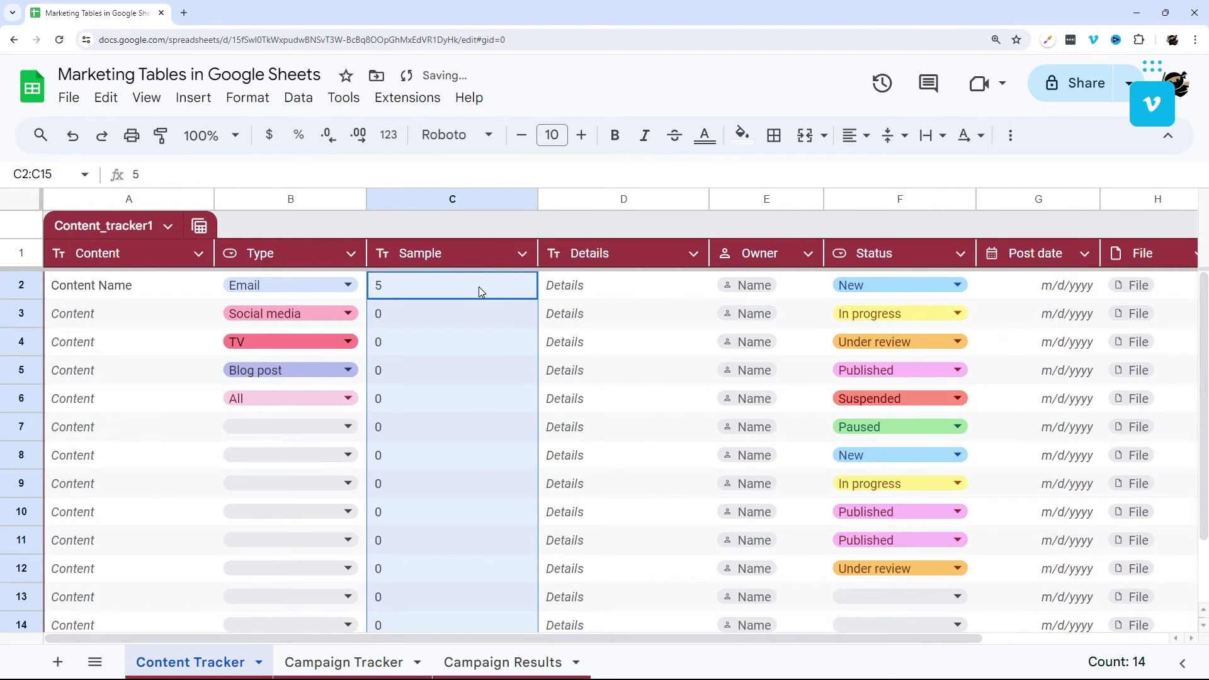
pyautogui.scroll(-2, 452, 418)
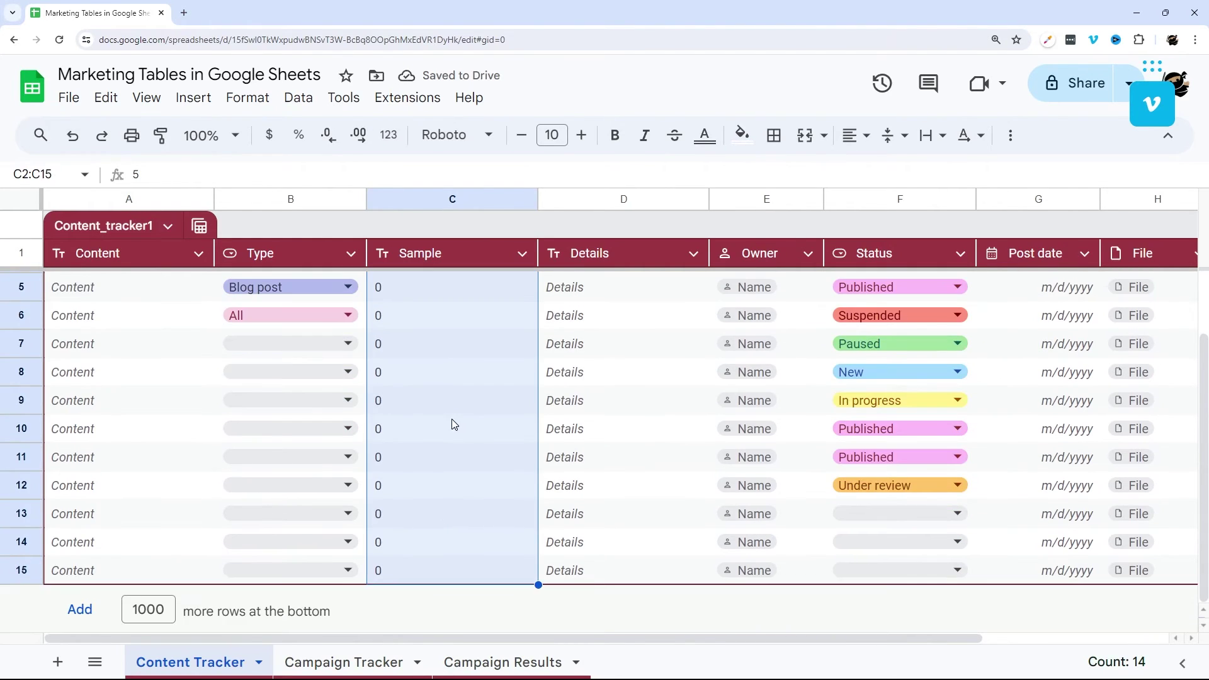
pyautogui.scroll(2, 460, 378)
pyautogui.press('Delete')
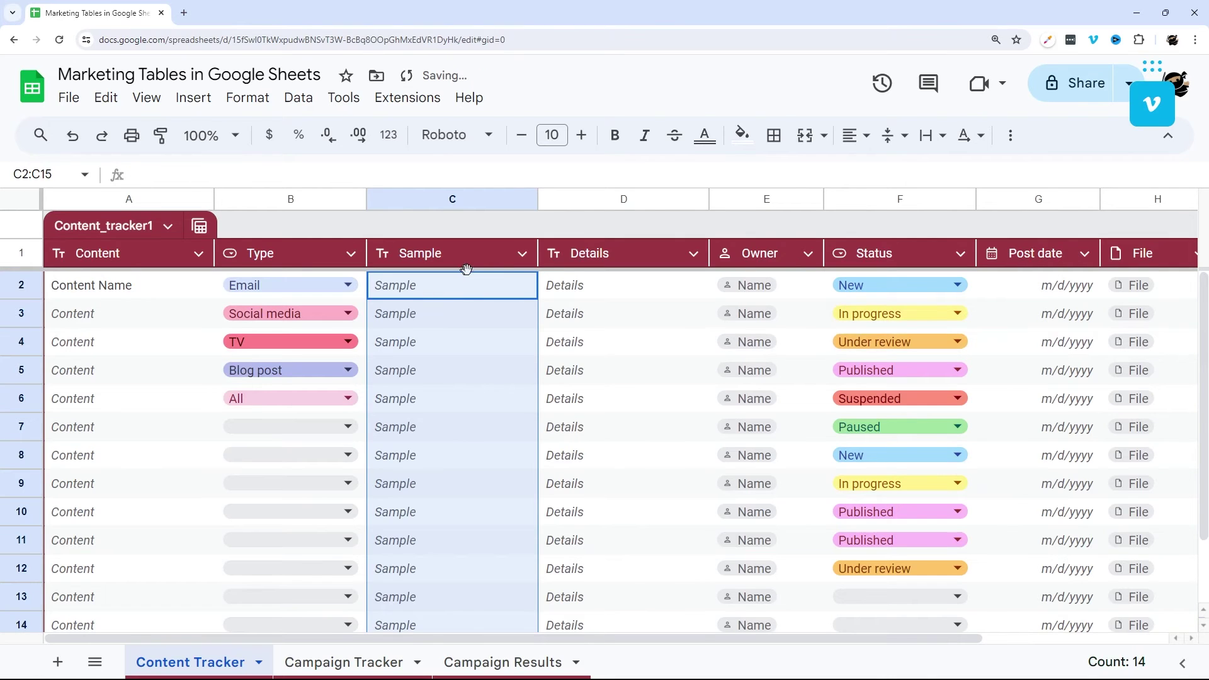
pyautogui.click(522, 253)
pyautogui.click(819, 415)
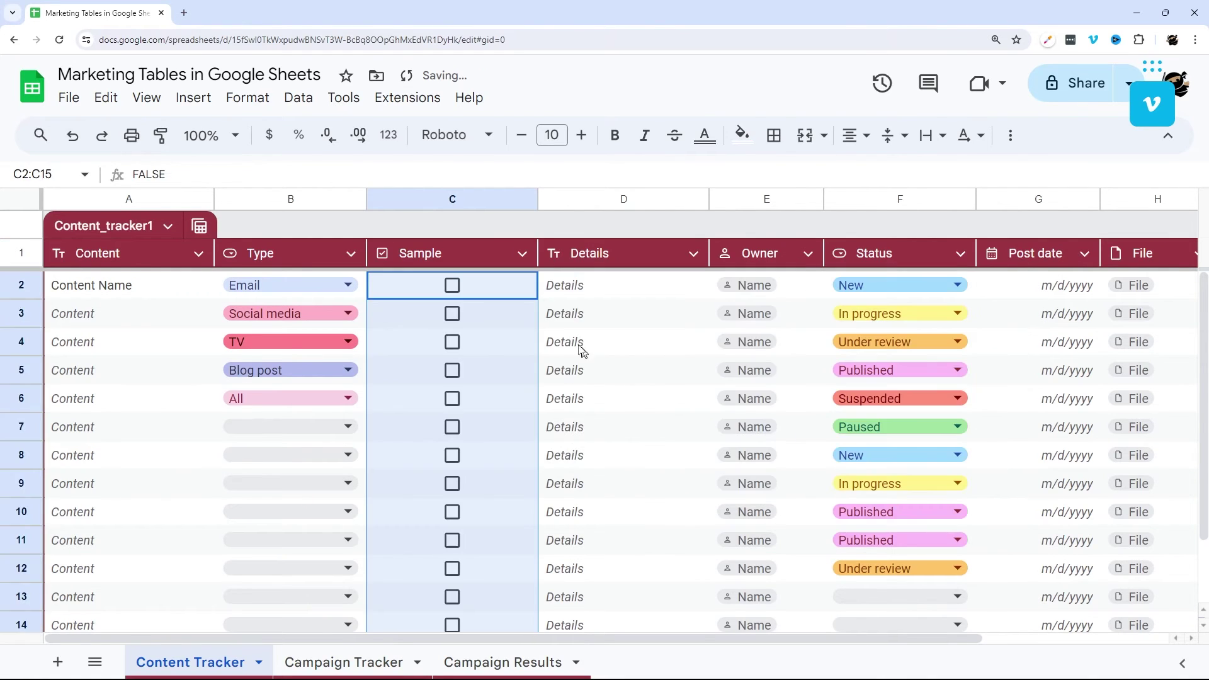
pyautogui.click(522, 253)
pyautogui.moveTo(707, 289)
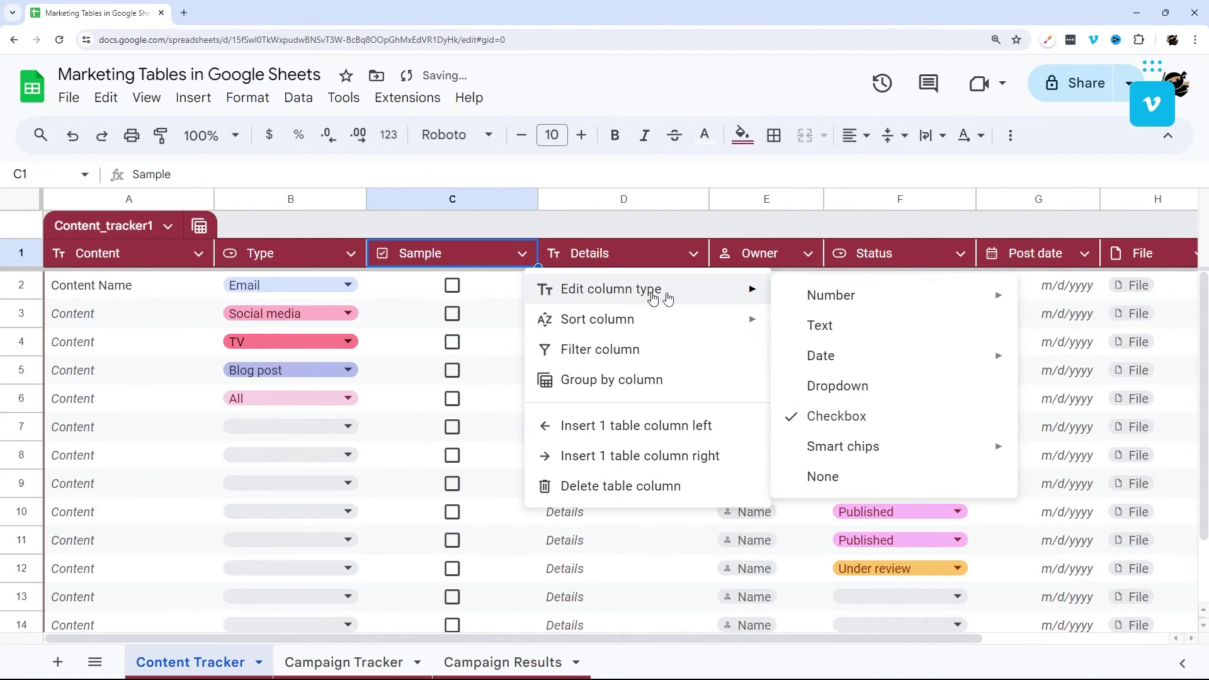
pyautogui.click(841, 325)
# Clear the FALSE values in C2:C15 and delete column C
pyautogui.moveTo(450, 365); pyautogui.dragTo(417, 606)
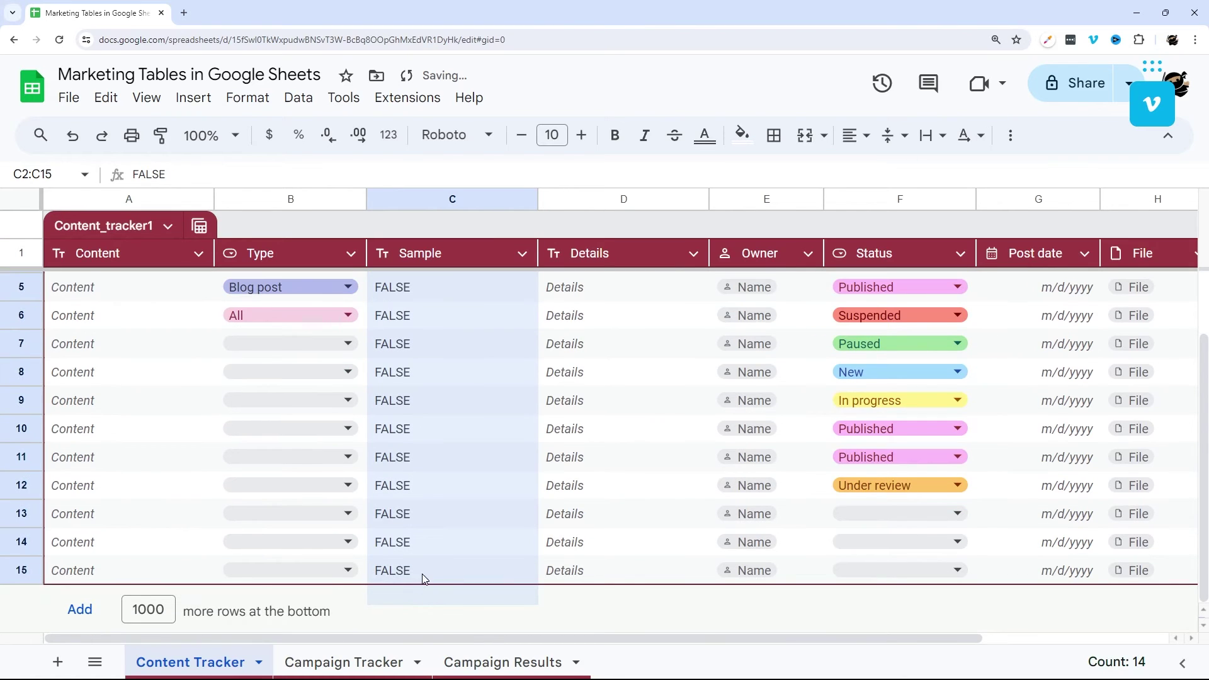
pyautogui.press('Delete')
pyautogui.scroll(2, 448, 559)
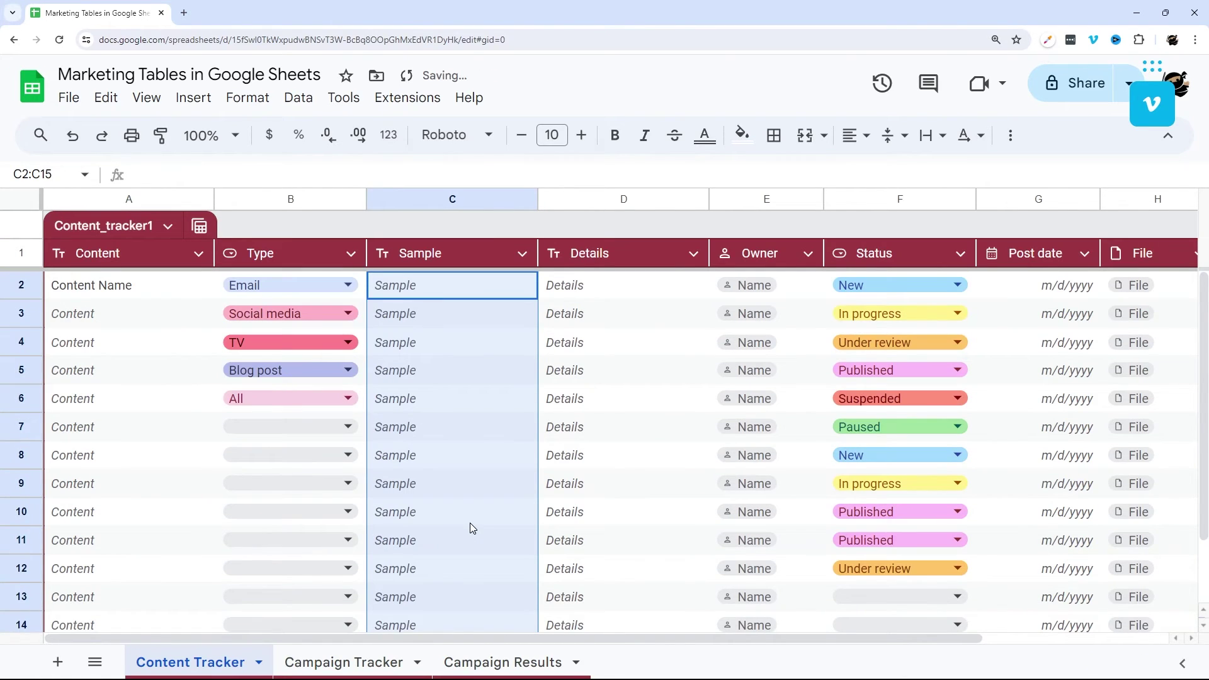
pyautogui.rightClick(443, 201)
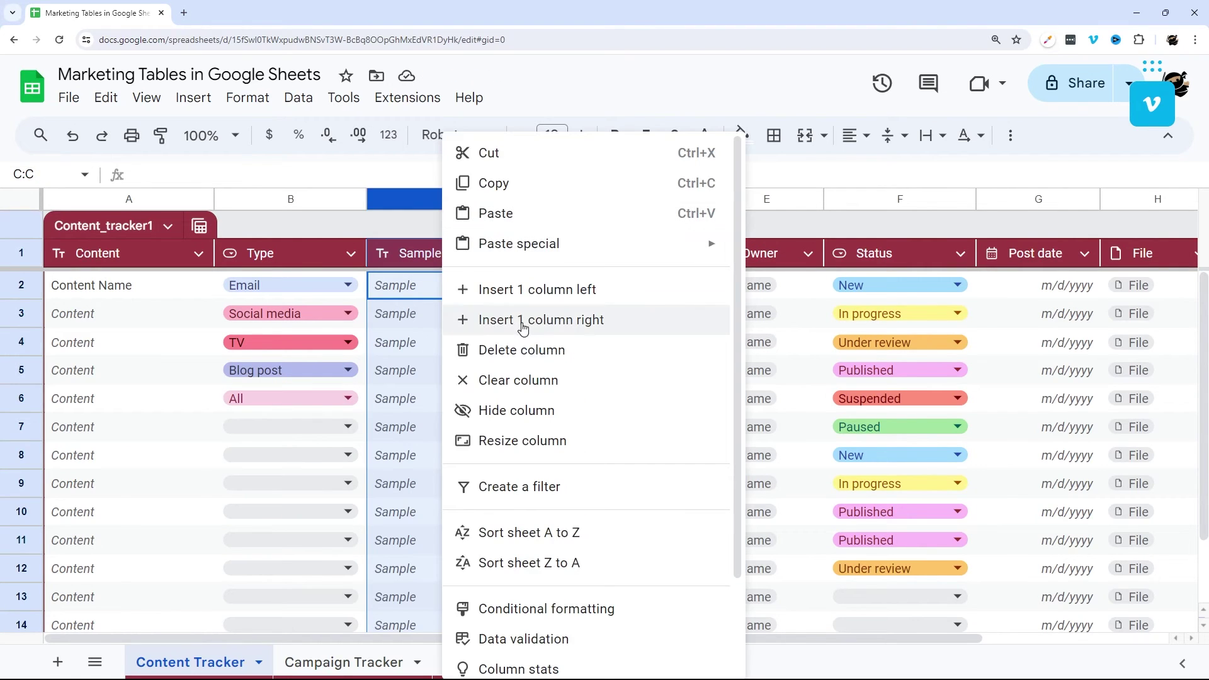
pyautogui.click(502, 350)
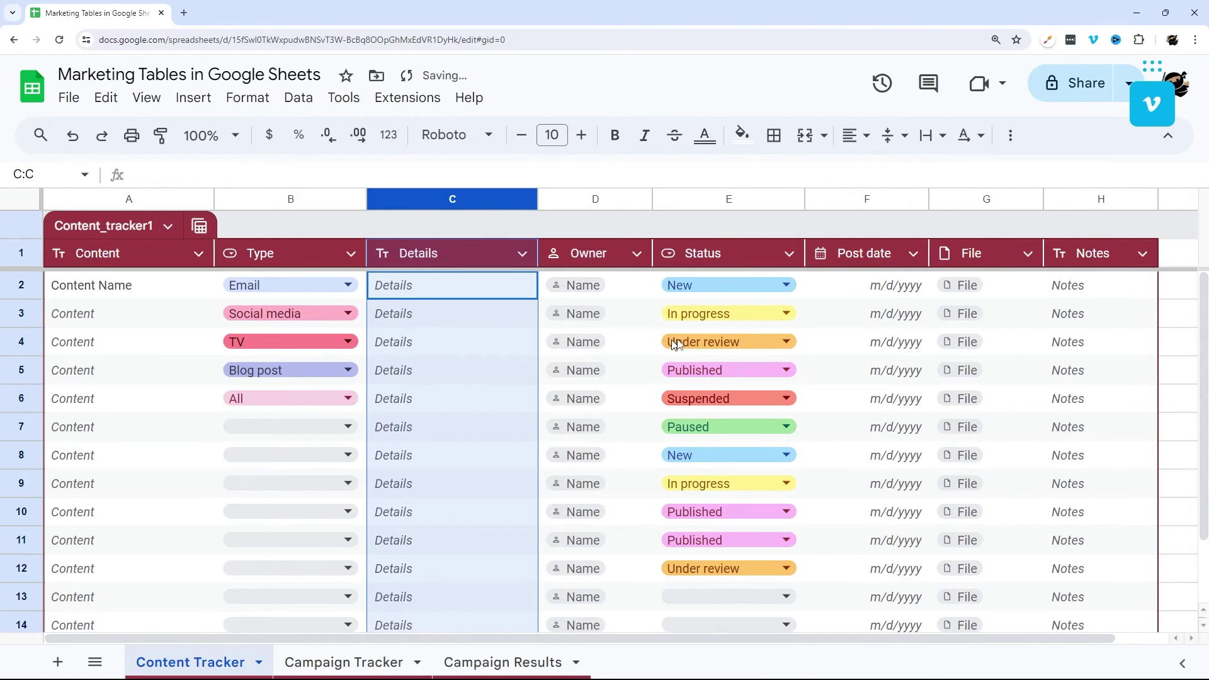
pyautogui.moveTo(803, 280); pyautogui.dragTo(795, 568)
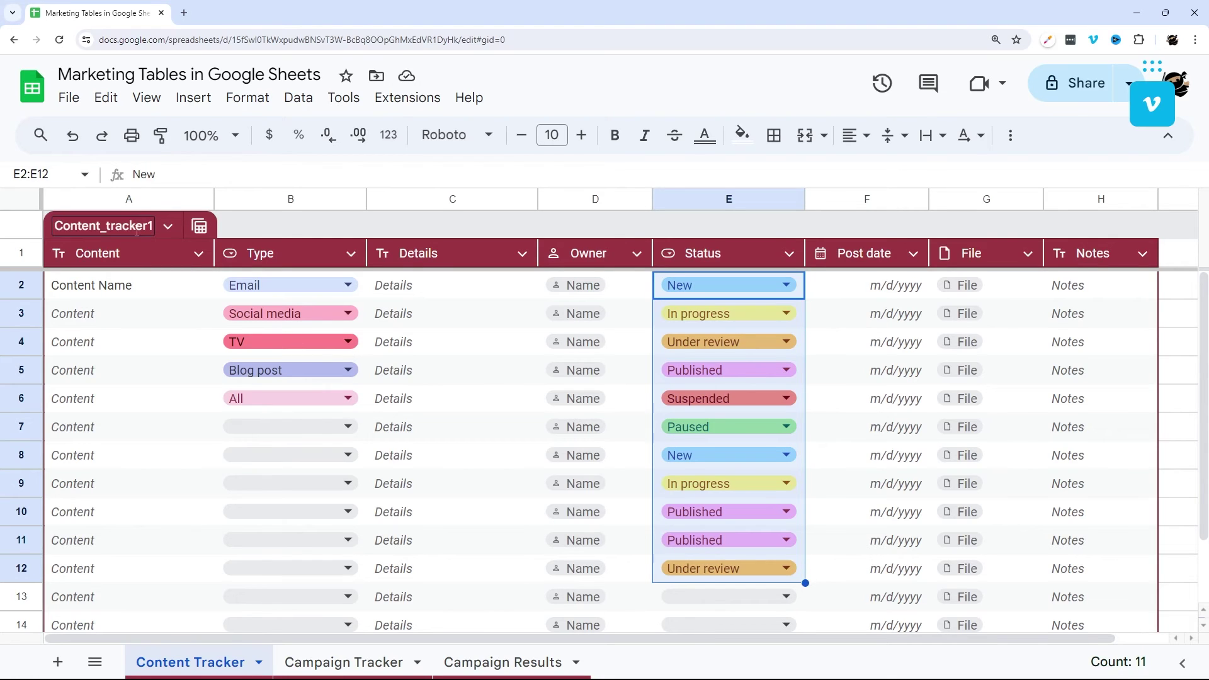
# Rename the table ContentTracker, removing the space after 'Content Tracker' is rejected as invalid
pyautogui.click(168, 226)
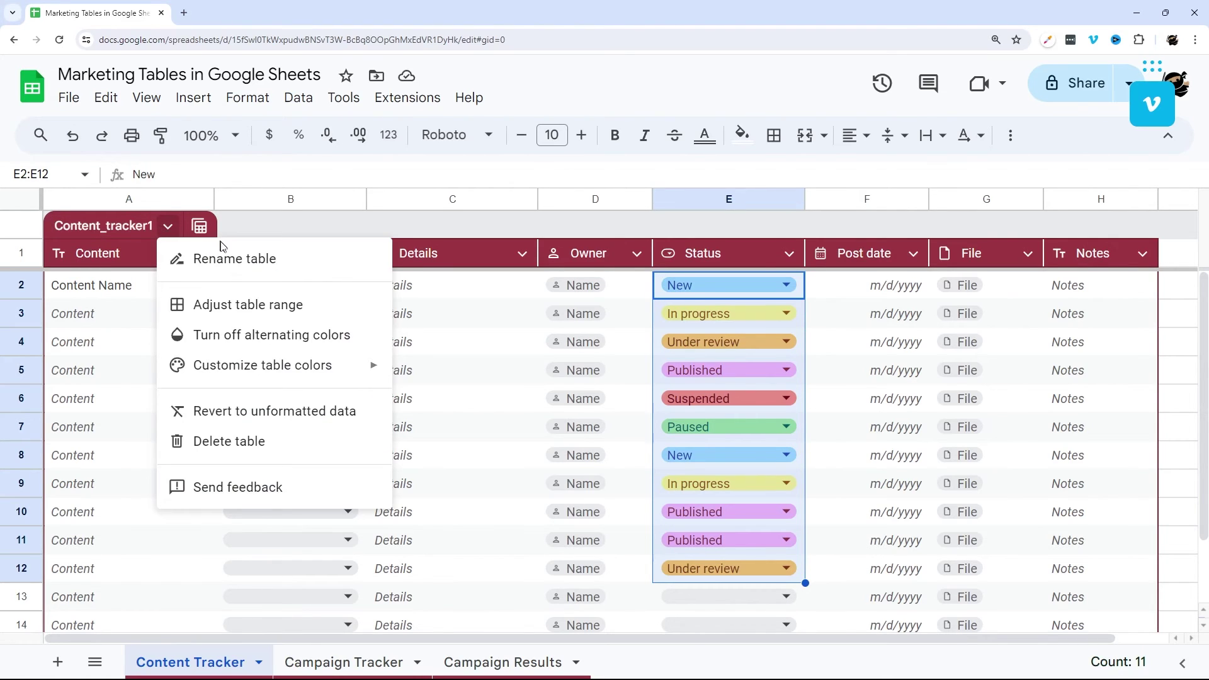
pyautogui.click(224, 267)
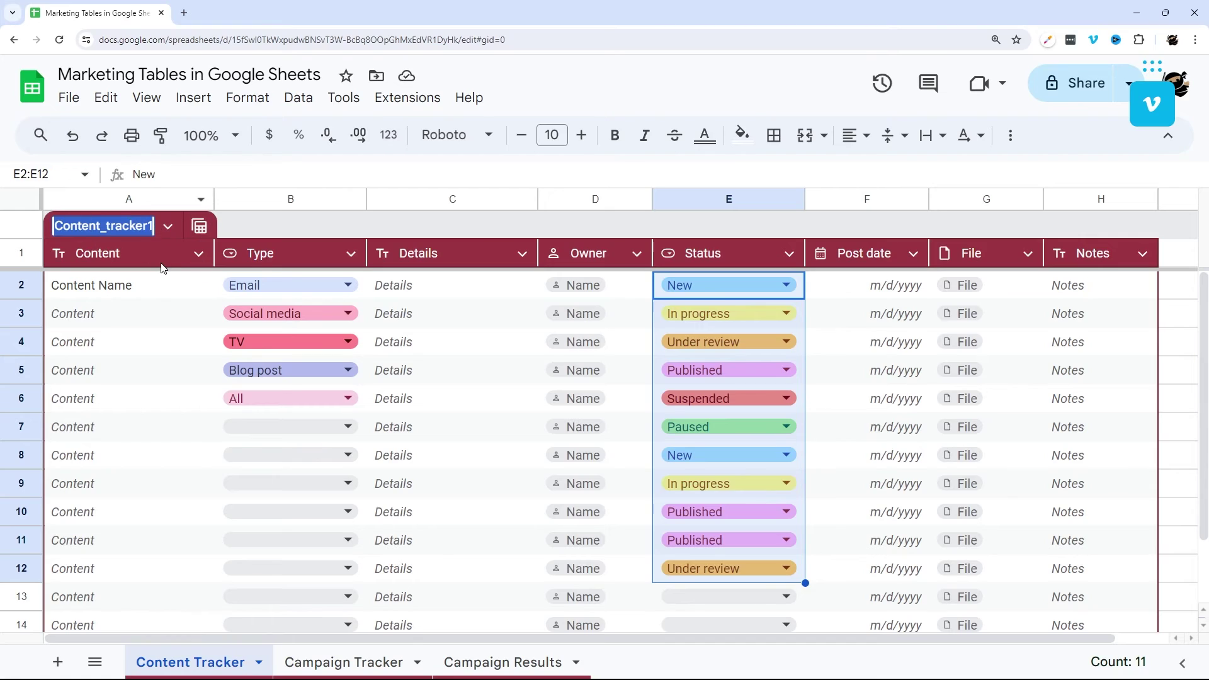
pyautogui.write('Tracker')
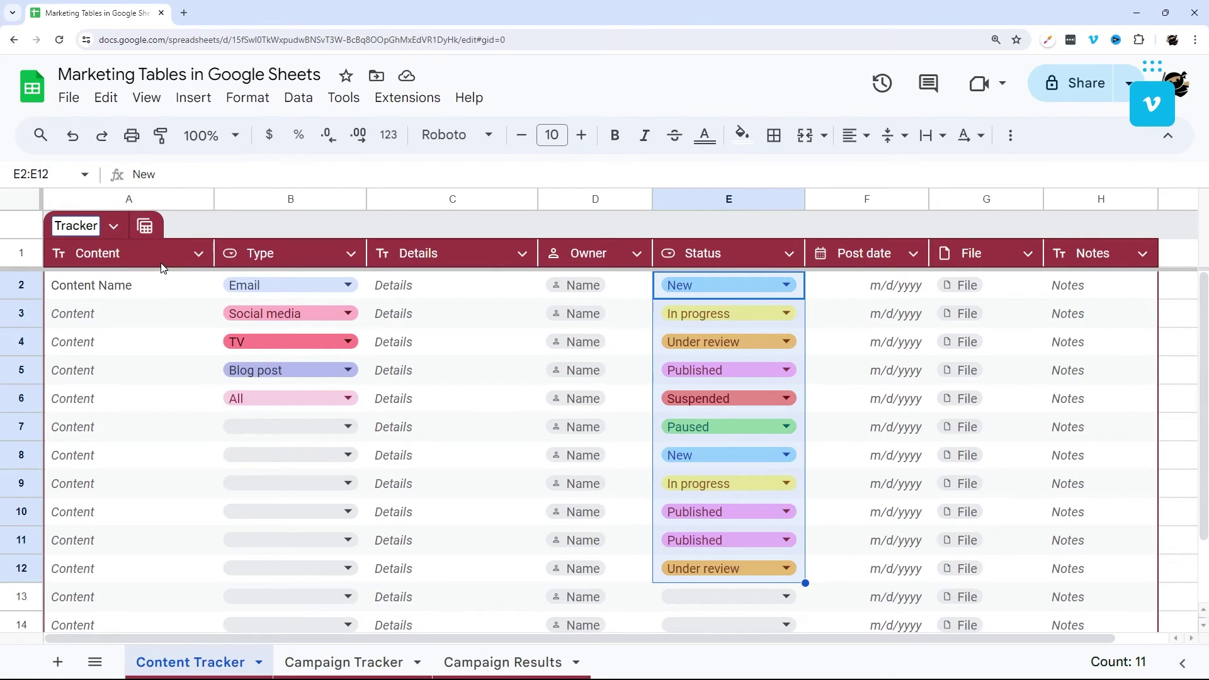
pyautogui.press('Home')
pyautogui.write('Conte')
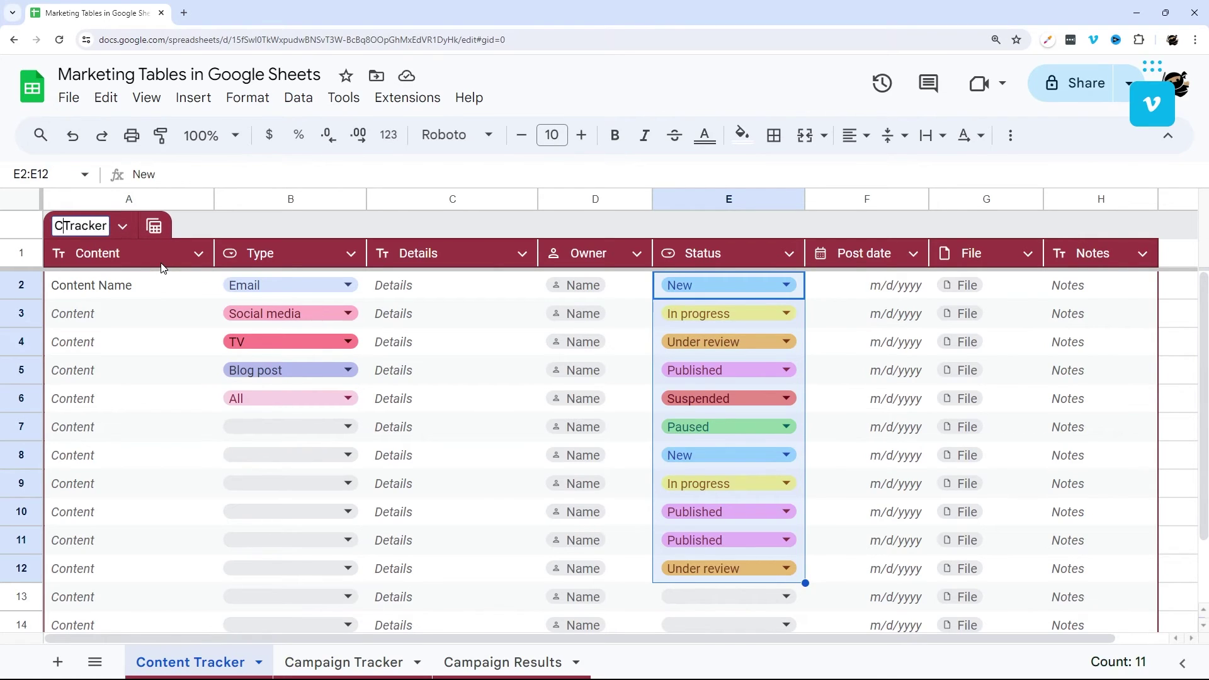
pyautogui.write('nt')
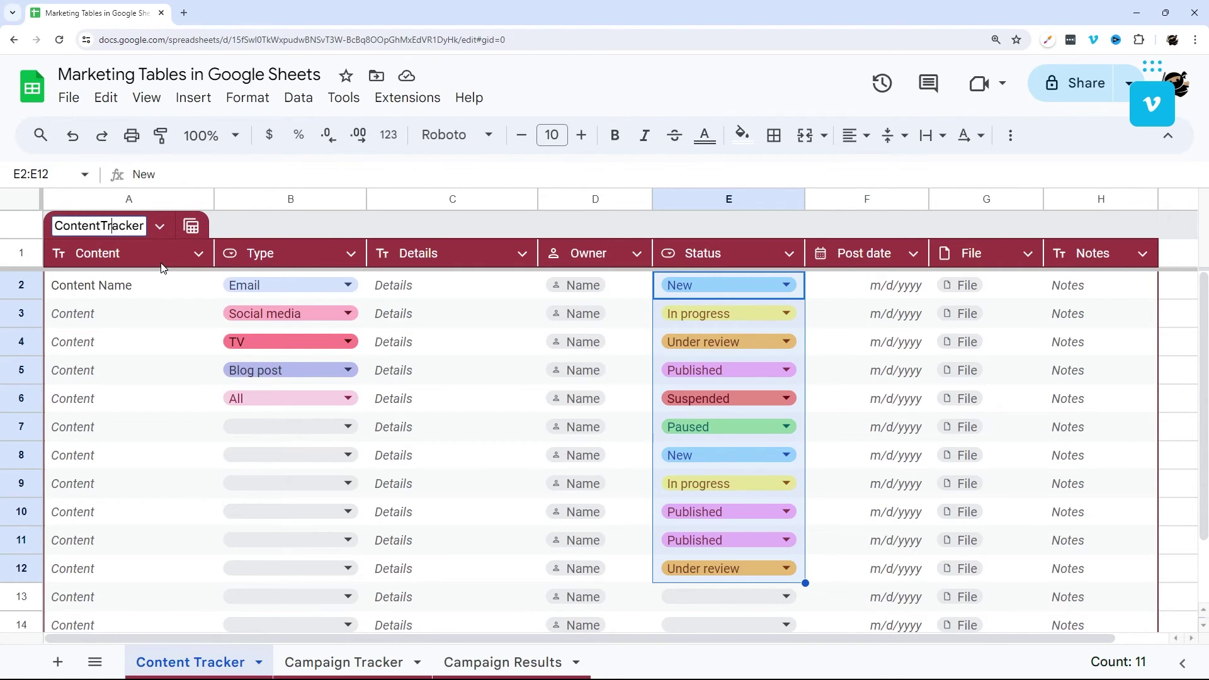
pyautogui.press('Return')
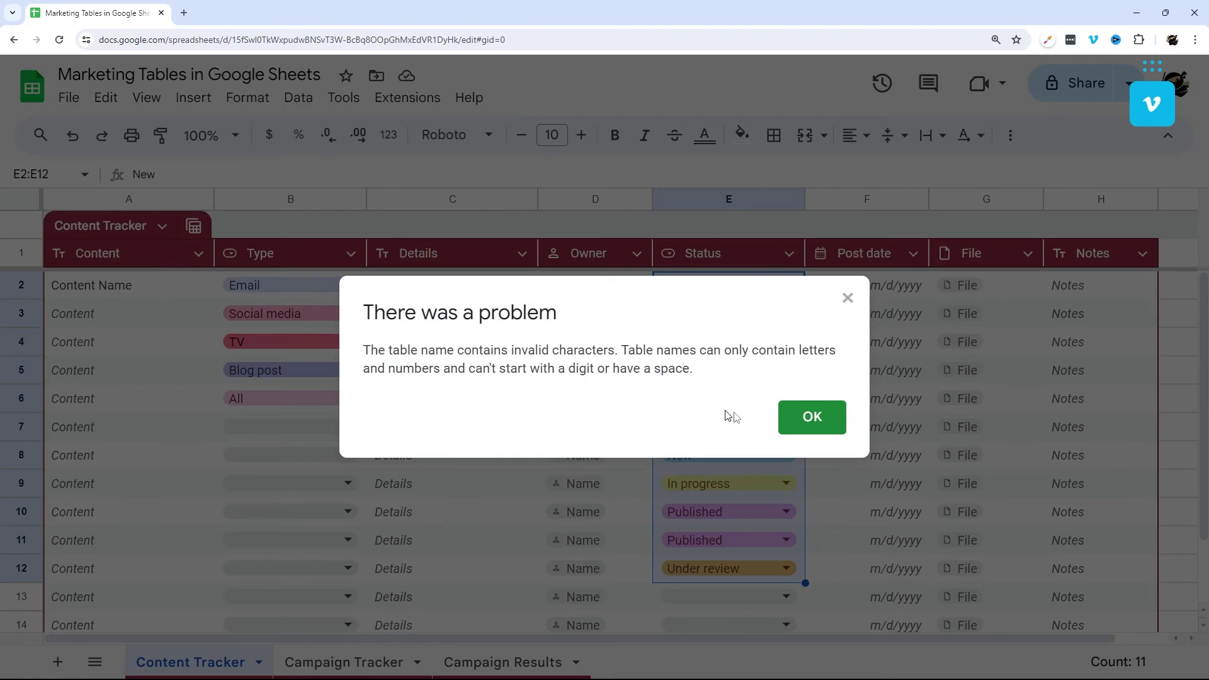
pyautogui.moveTo(532, 368); pyautogui.dragTo(617, 369)
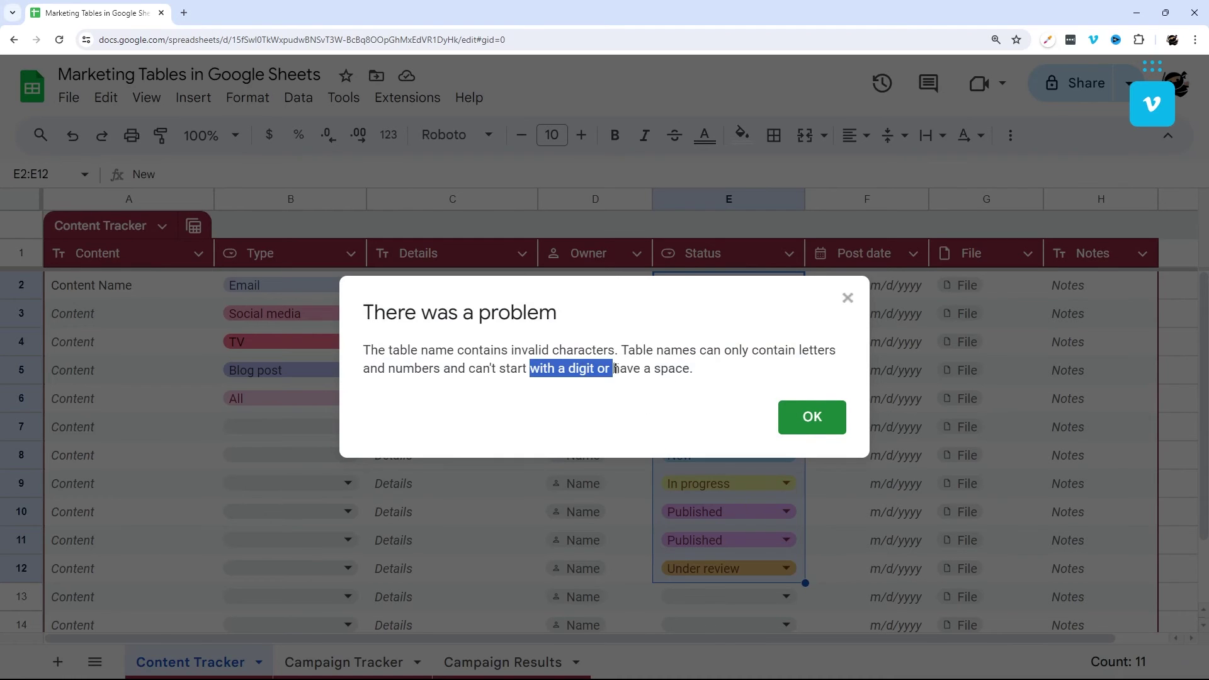
pyautogui.click(811, 416)
pyautogui.click(126, 222)
pyautogui.press('BackSpace')
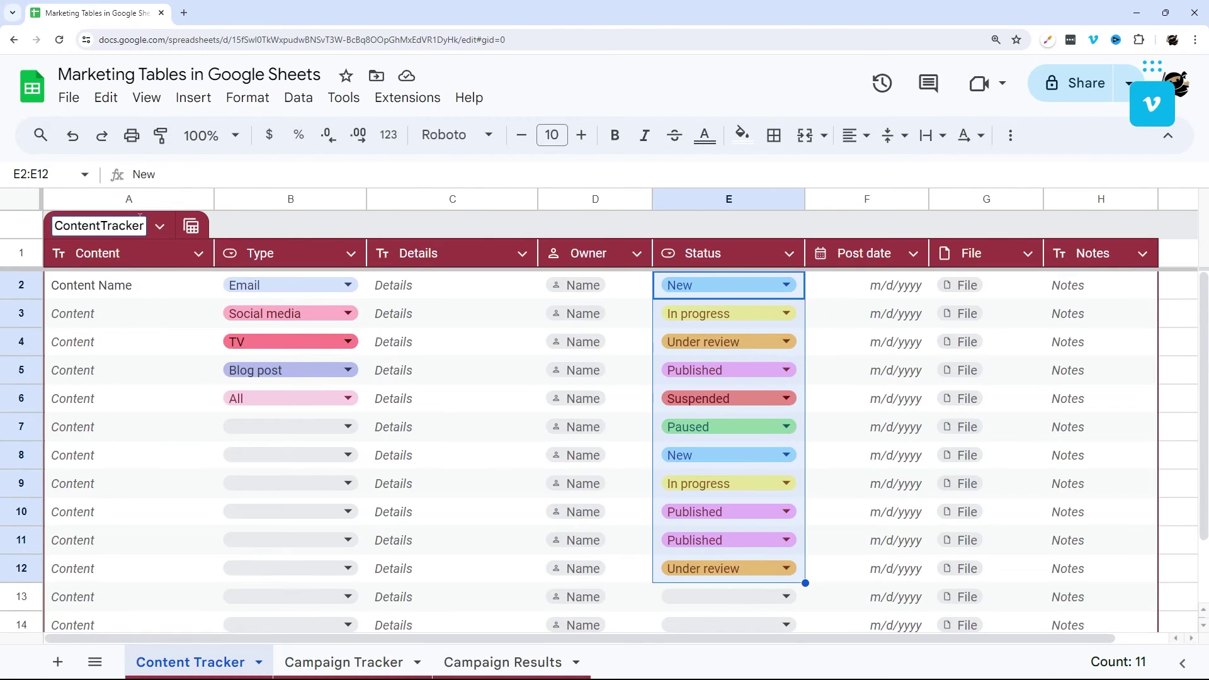
pyautogui.press('Return')
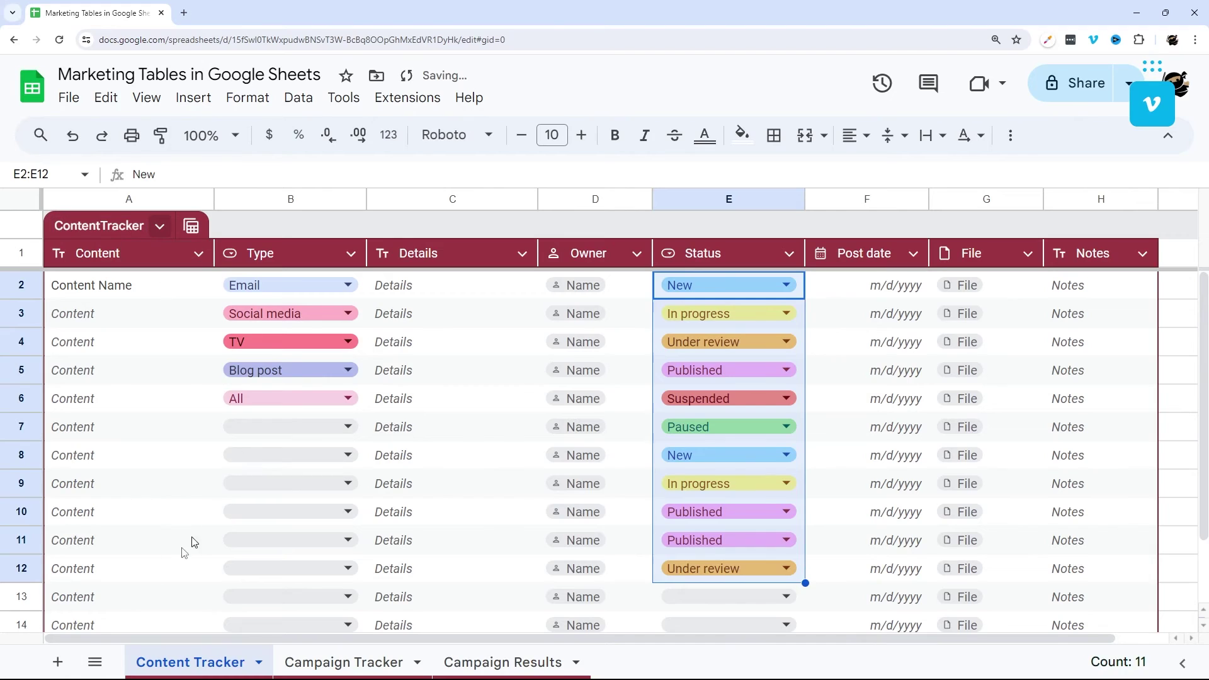
# Add Sheet4 and enter =UNIQUE(ContentTracker[Status]) in A1, listing six statuses in A1:A6
pyautogui.click(59, 663)
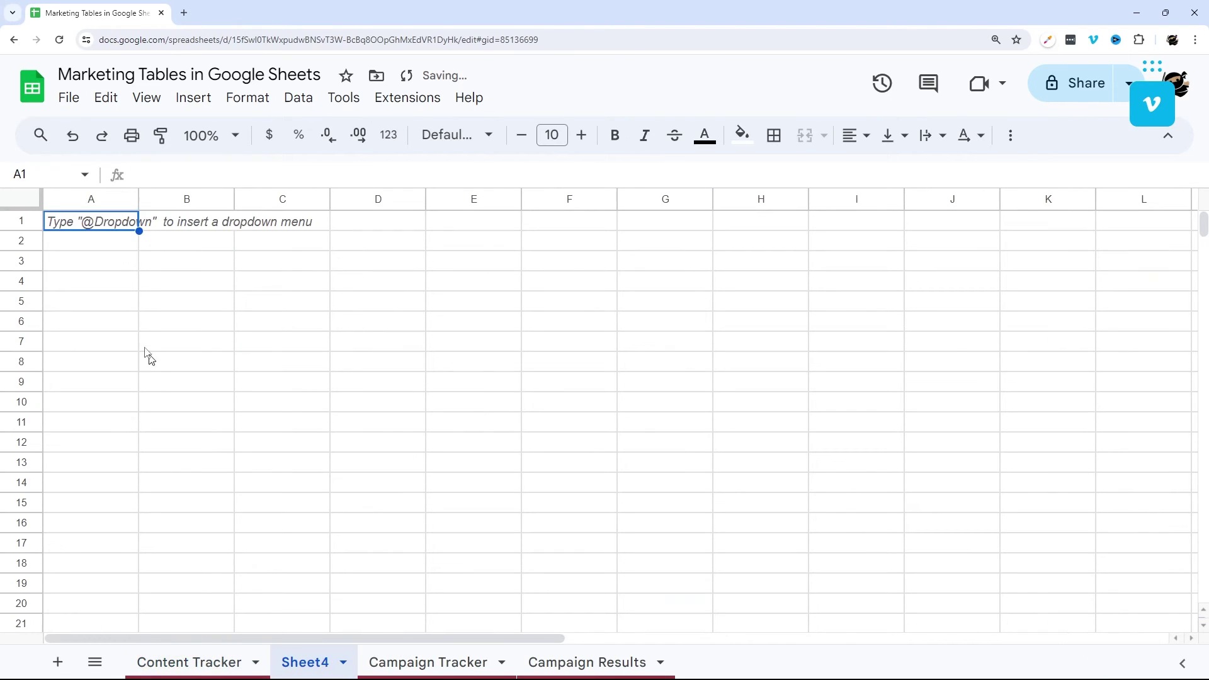
pyautogui.click(107, 228)
pyautogui.write('=unique(')
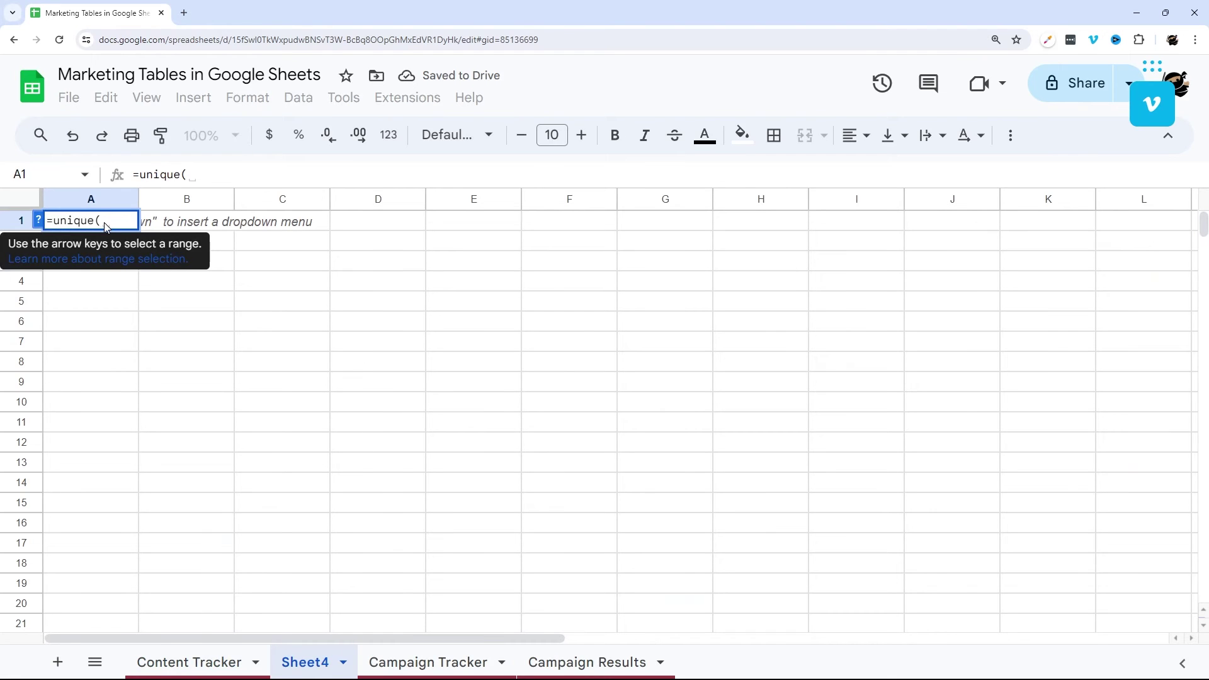
pyautogui.write('Cont')
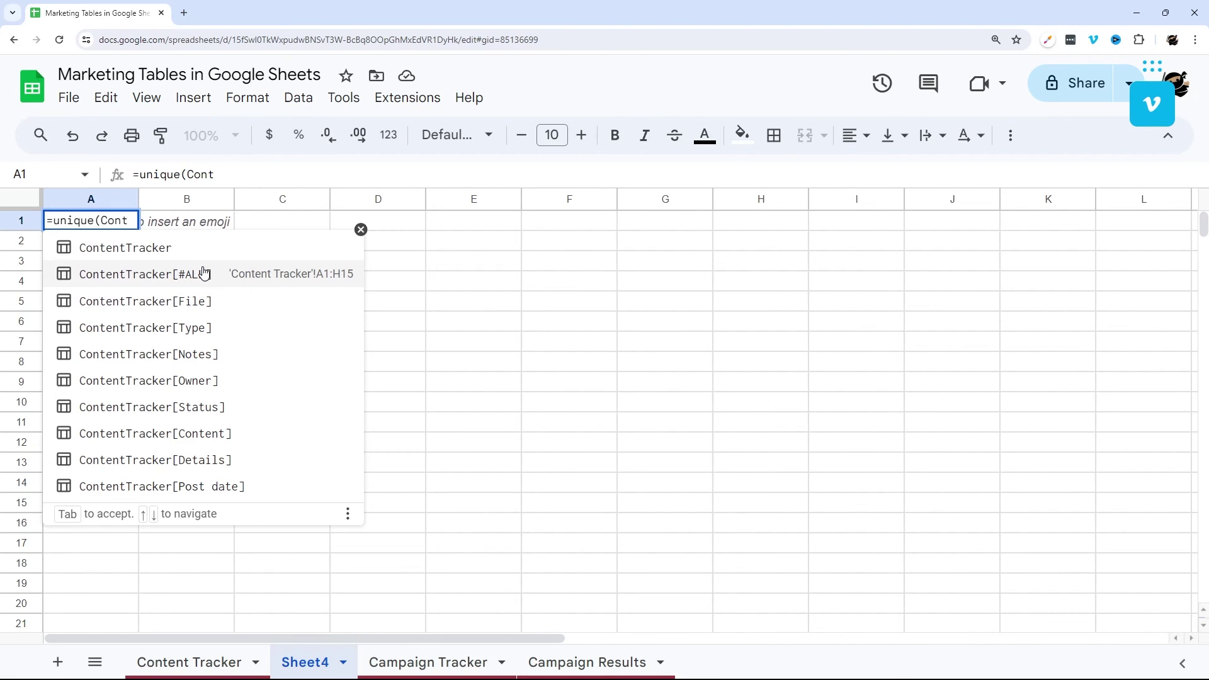
pyautogui.click(218, 408)
pyautogui.write(')')
pyautogui.press('Return')
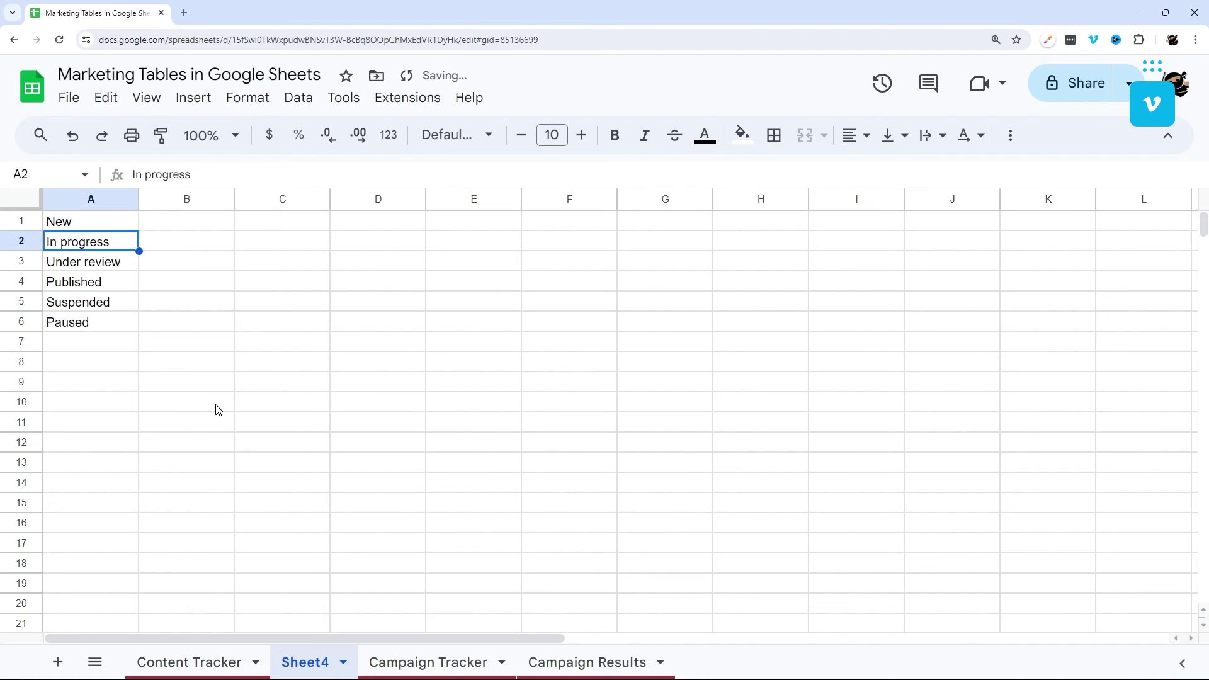
pyautogui.click(183, 228)
pyautogui.write('=countifs(')
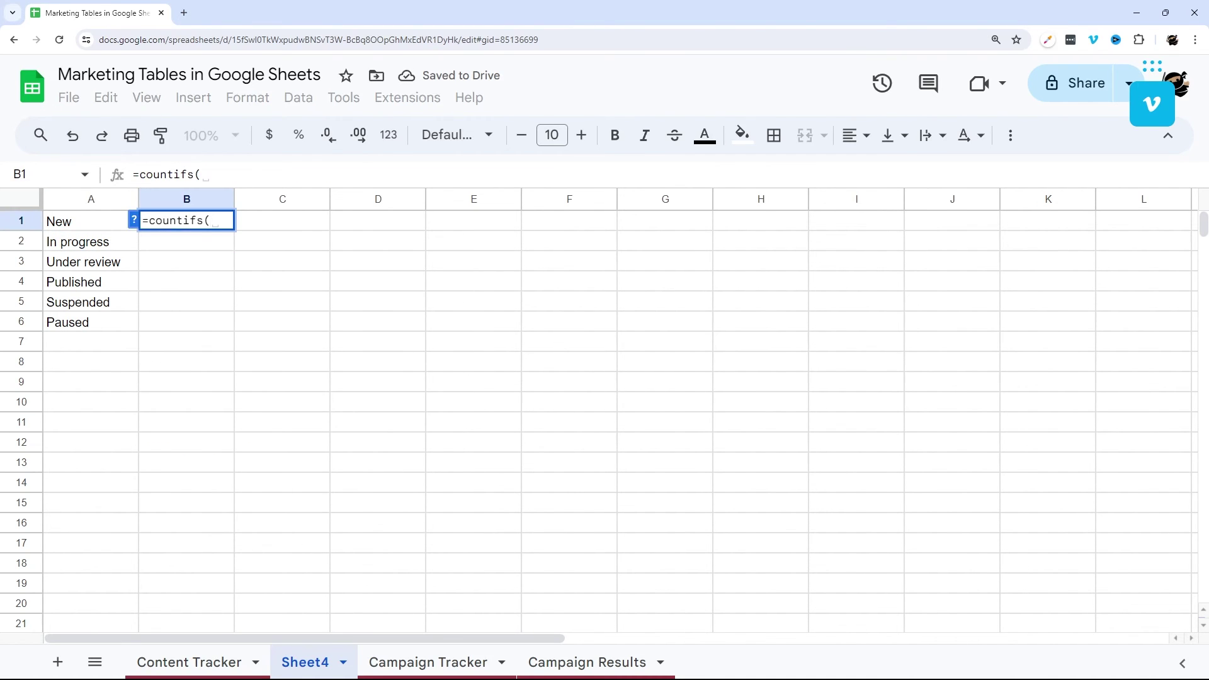
pyautogui.write('Cont')
pyautogui.press('Down')
pyautogui.press('Down')
pyautogui.press('Down')
pyautogui.press('Down')
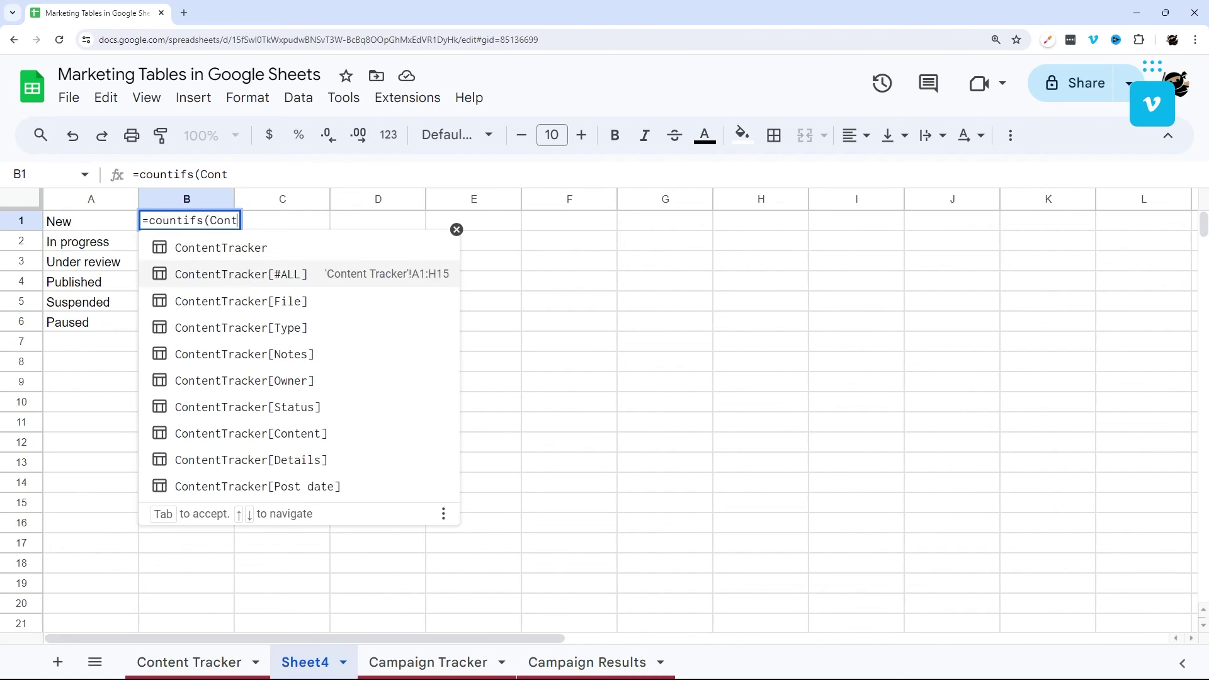
pyautogui.press('Down')
pyautogui.press('Down')
pyautogui.press('Tab')
pyautogui.write(',')
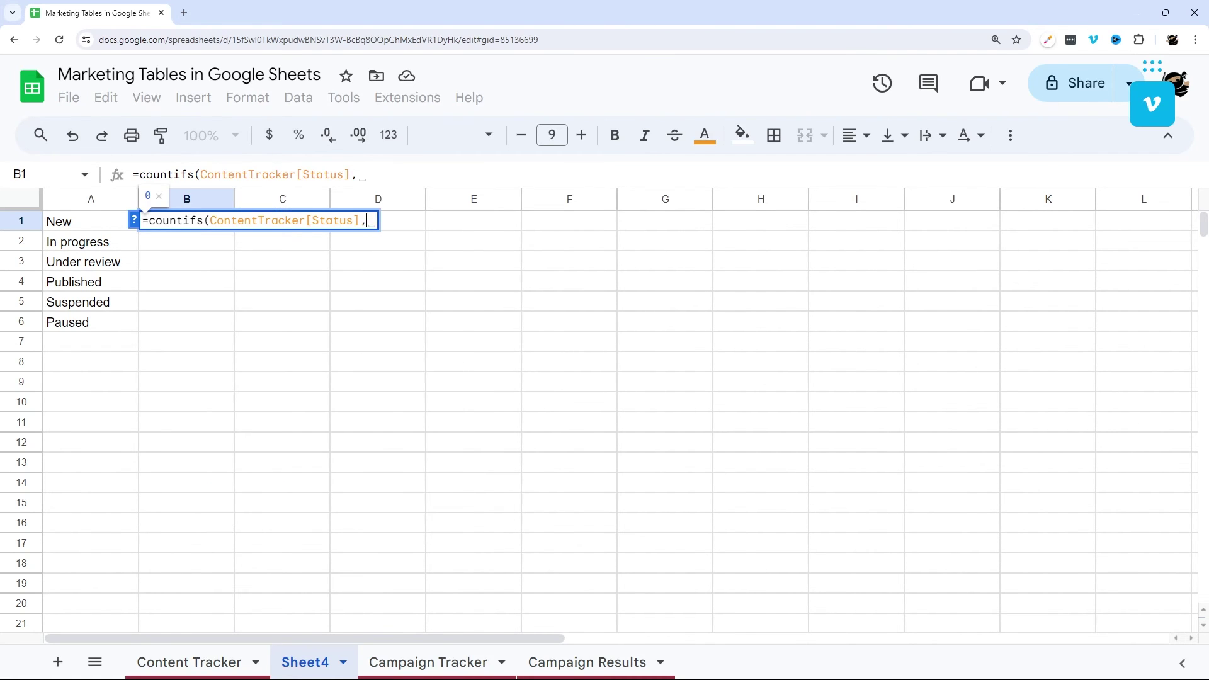
pyautogui.write('A1)')
pyautogui.press('Return')
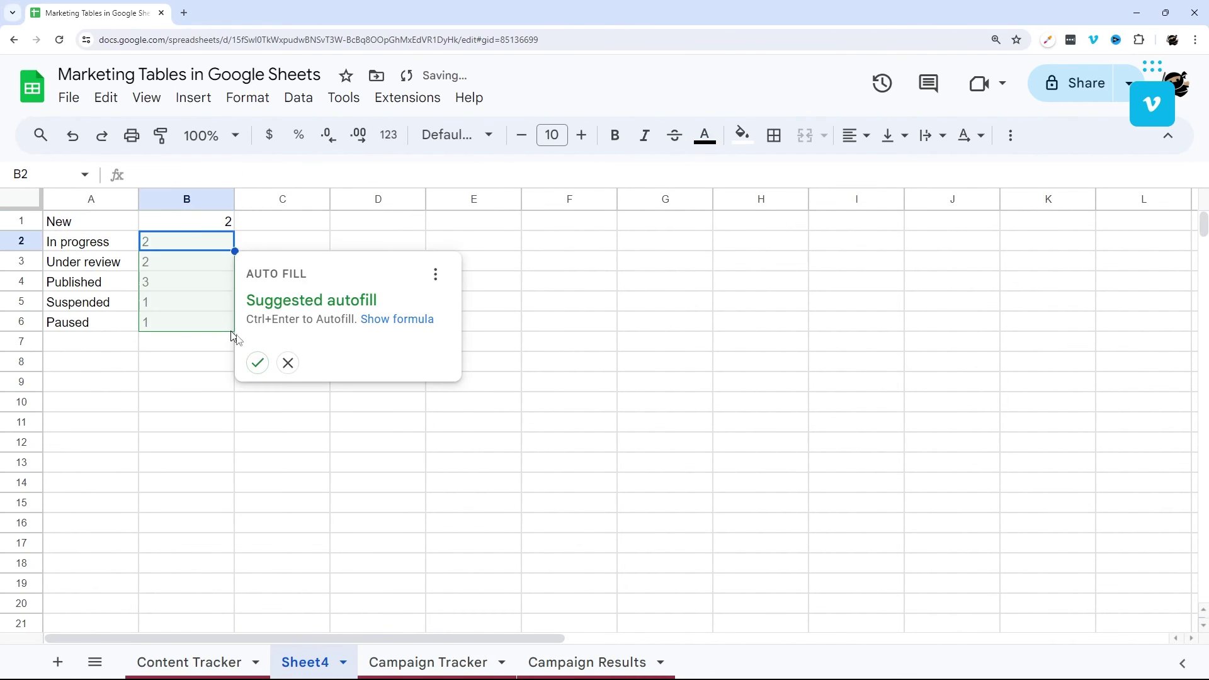
pyautogui.click(256, 357)
pyautogui.moveTo(189, 217); pyautogui.dragTo(224, 324)
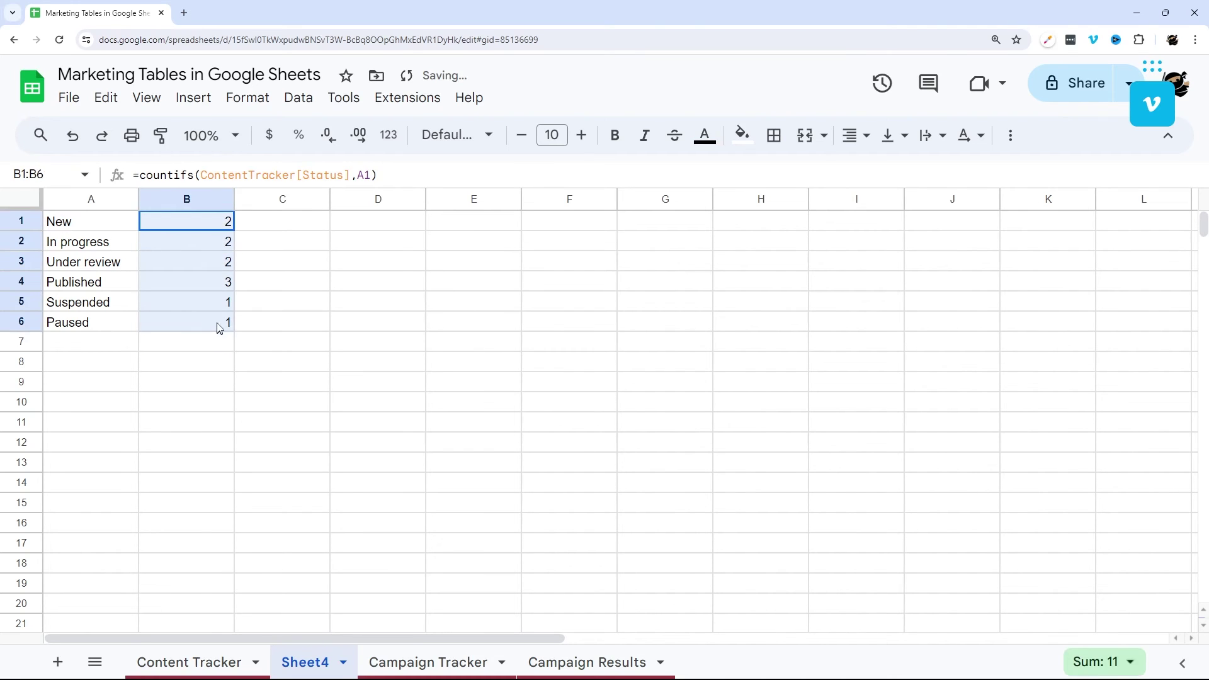
pyautogui.click(220, 224)
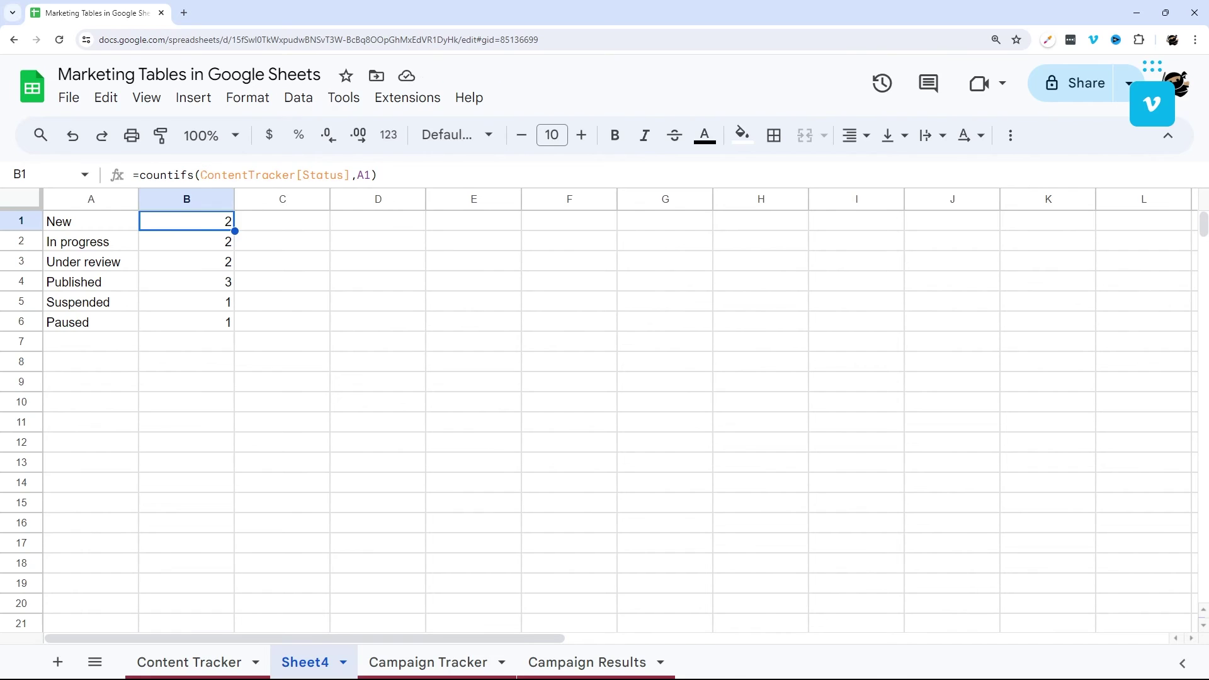
pyautogui.moveTo(202, 174); pyautogui.dragTo(350, 175)
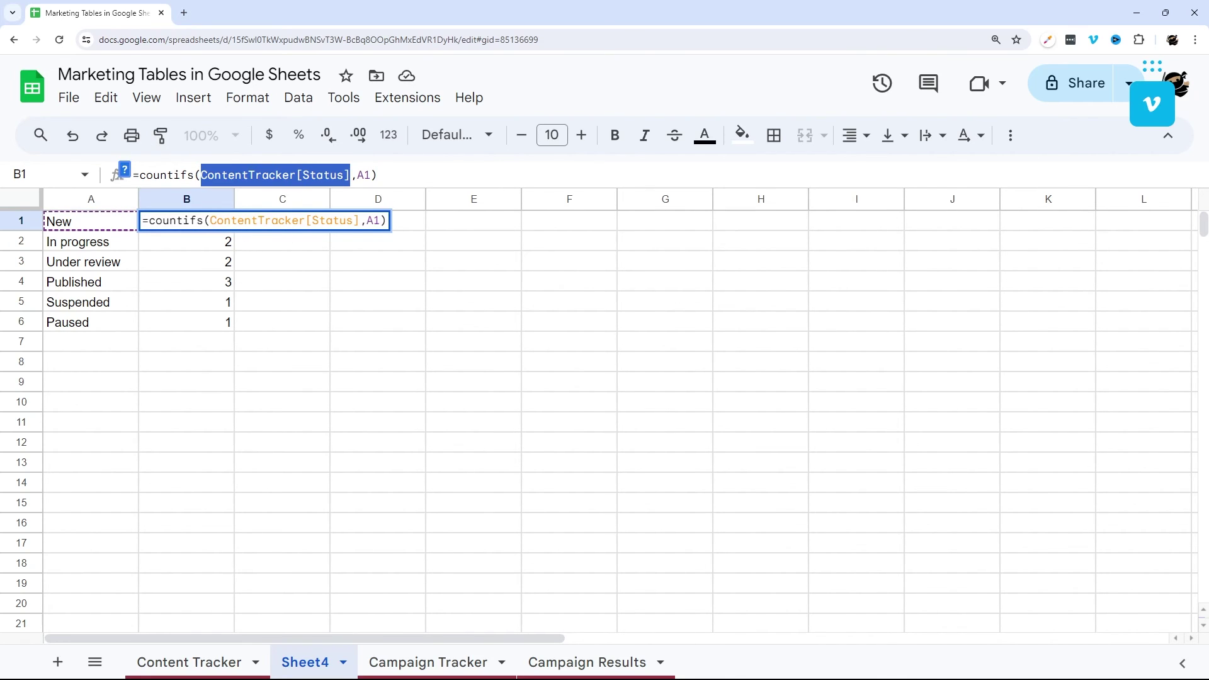
pyautogui.moveTo(173, 175); pyautogui.dragTo(187, 174)
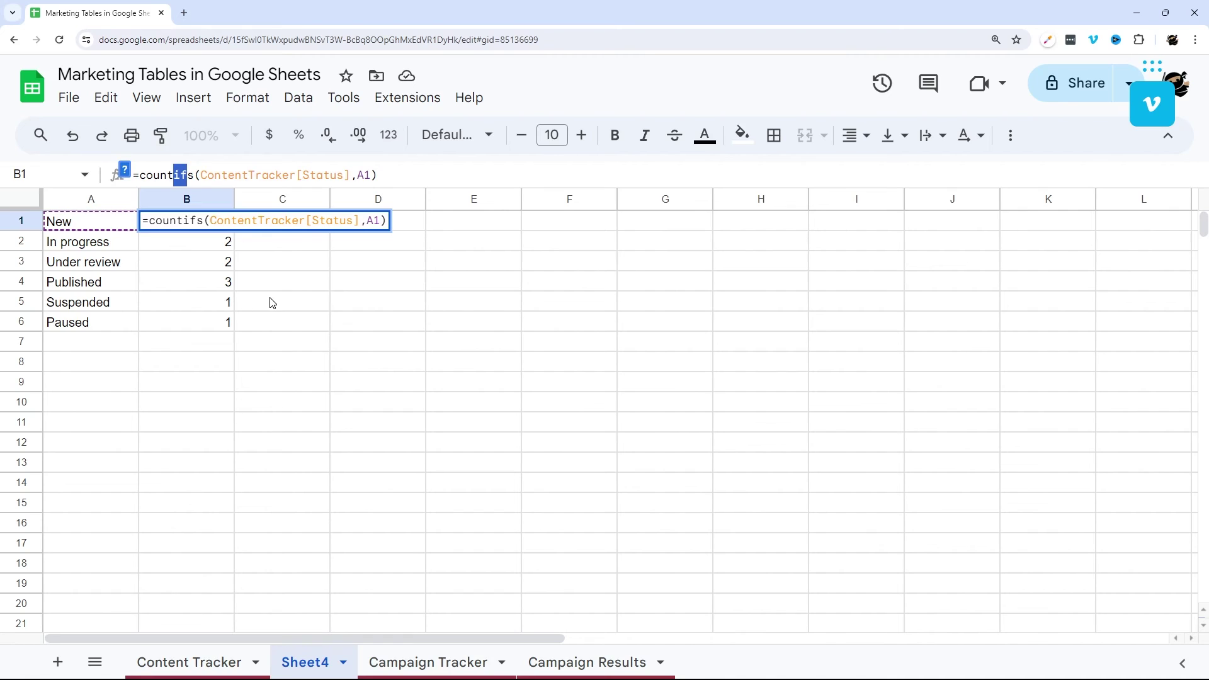
pyautogui.press('Escape')
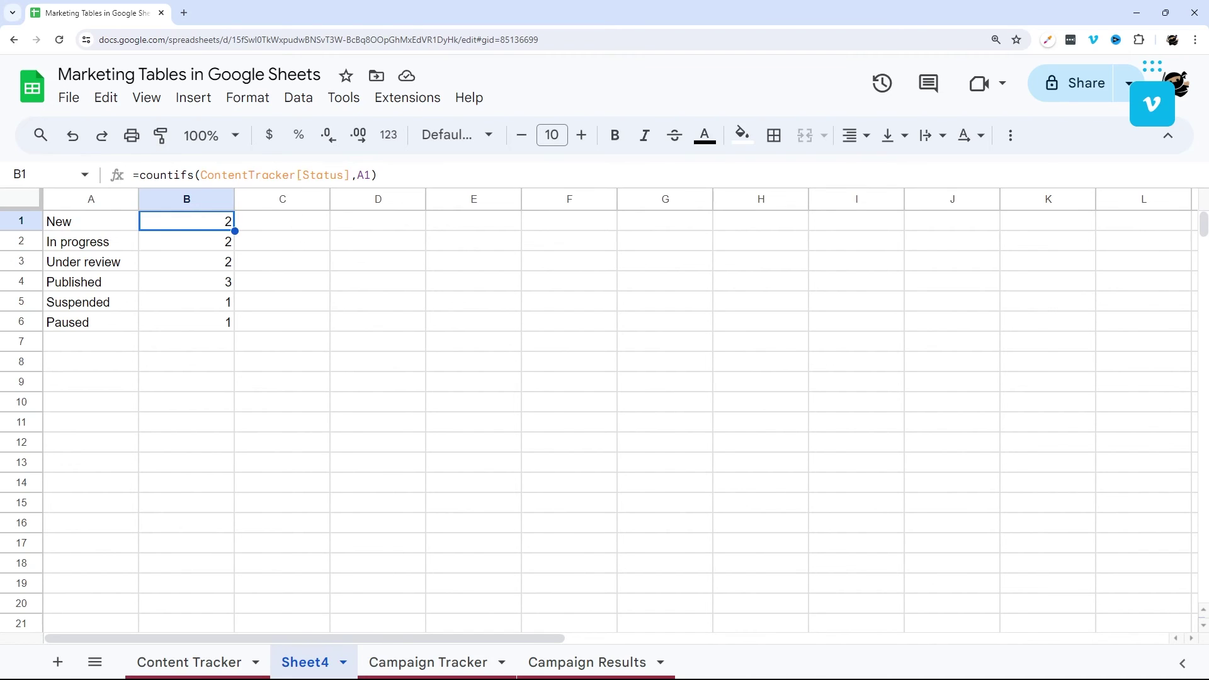
pyautogui.doubleClick(319, 174)
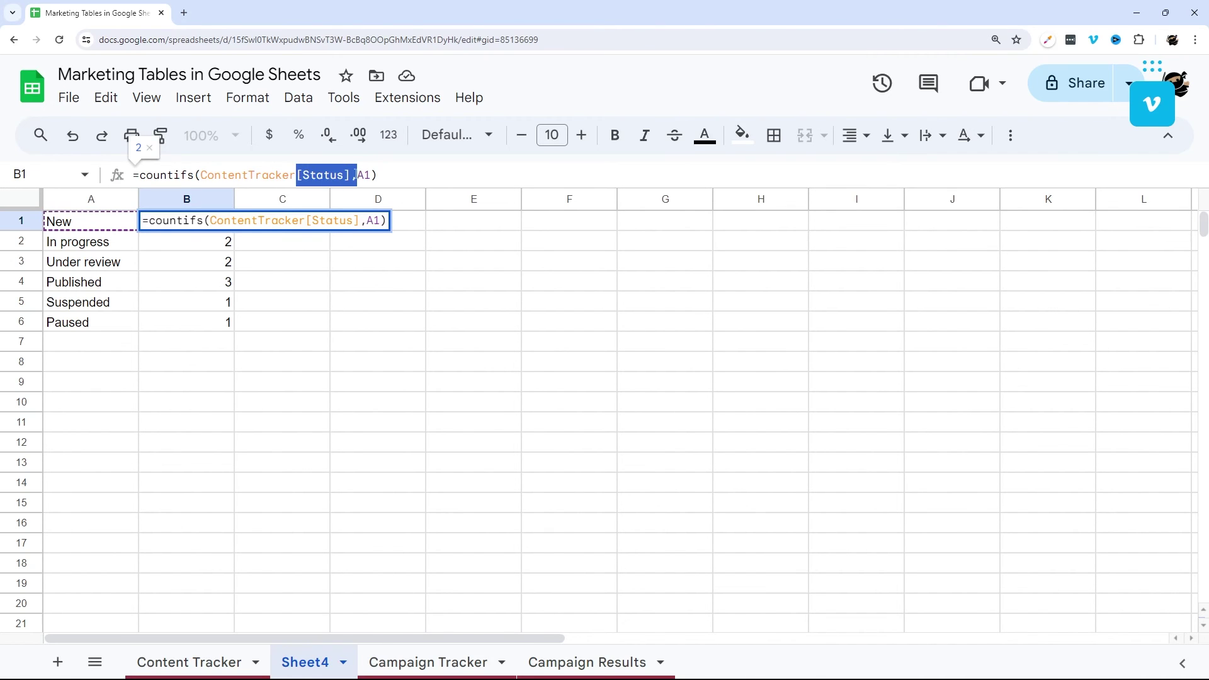
pyautogui.press('BackSpace')
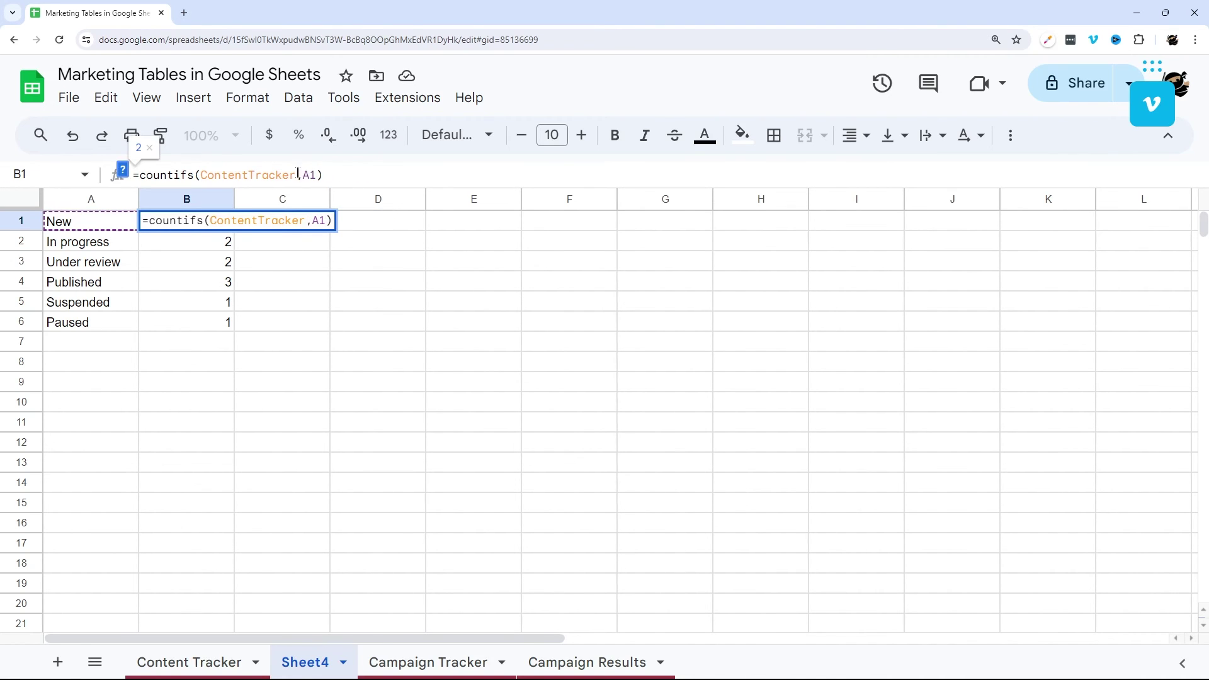
pyautogui.press('Delete')
pyautogui.press('Delete')
pyautogui.press('Delete')
pyautogui.press('Delete')
pyautogui.press('BackSpace')
pyautogui.press('BackSpace')
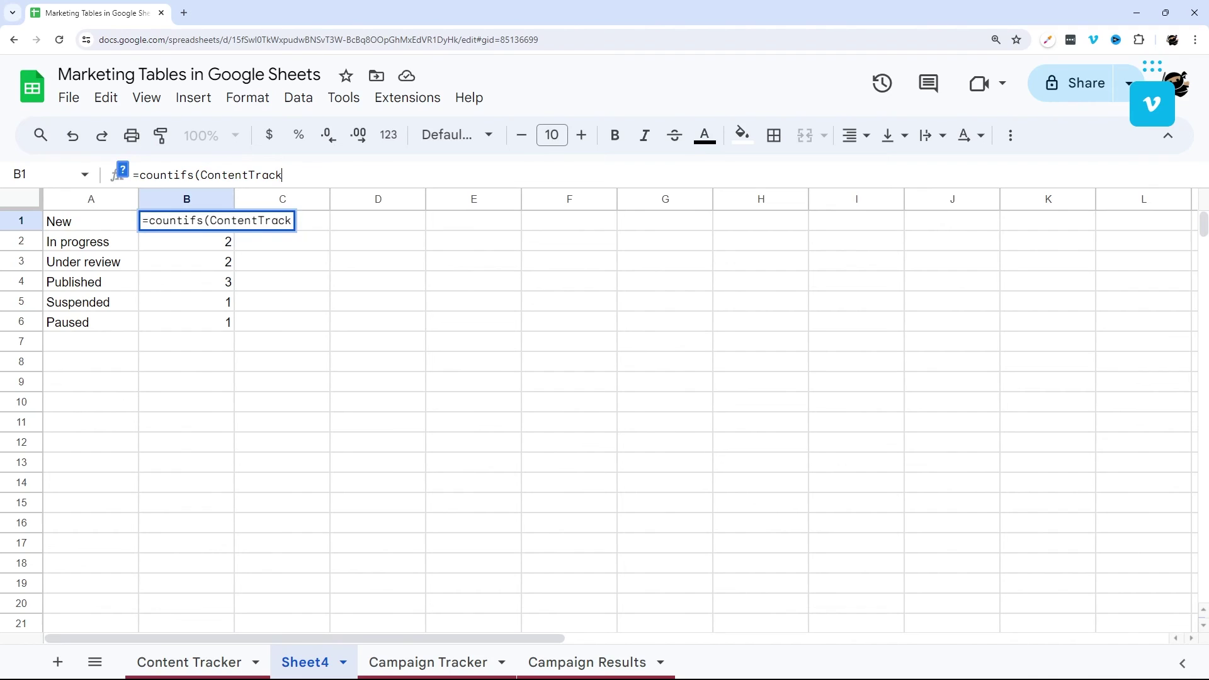
pyautogui.press('Escape')
pyautogui.moveTo(207, 223); pyautogui.dragTo(210, 323)
pyautogui.press('Delete')
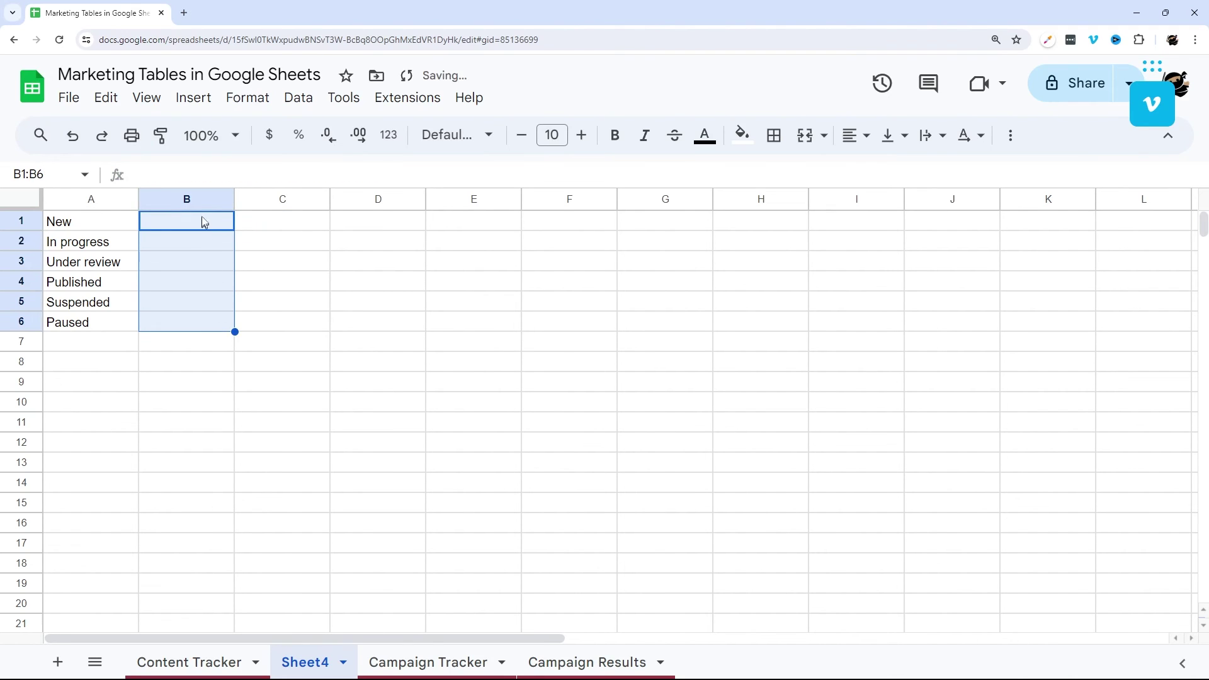
pyautogui.click(204, 222)
pyautogui.write('=query(')
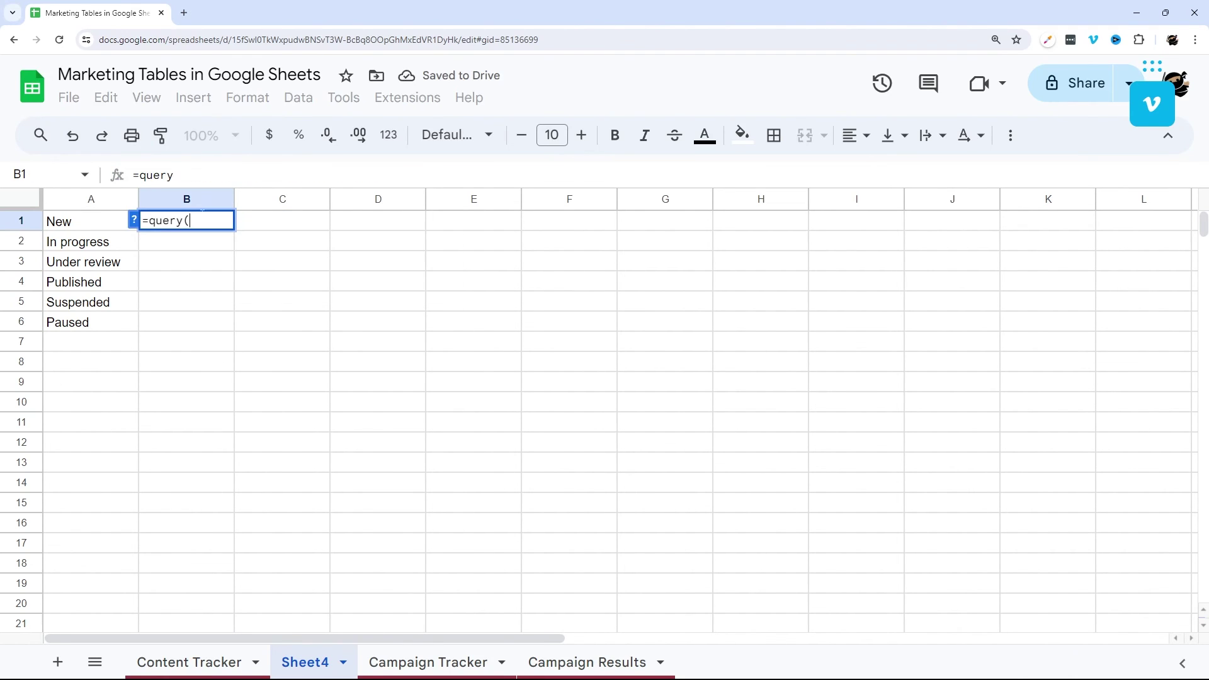
pyautogui.write('Con')
pyautogui.press('Down')
pyautogui.press('Down')
pyautogui.press('Down')
pyautogui.press('Down')
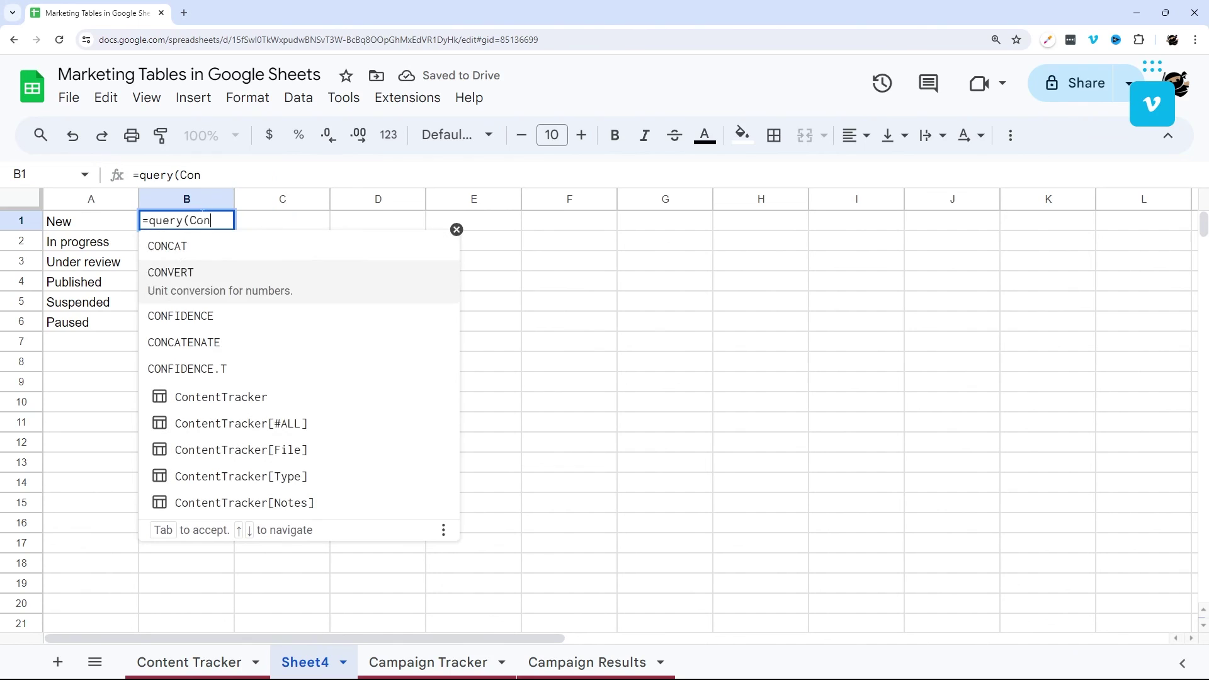
pyautogui.press('Down')
pyautogui.press('Tab')
pyautogui.write(',')
pyautogui.press('BackSpace')
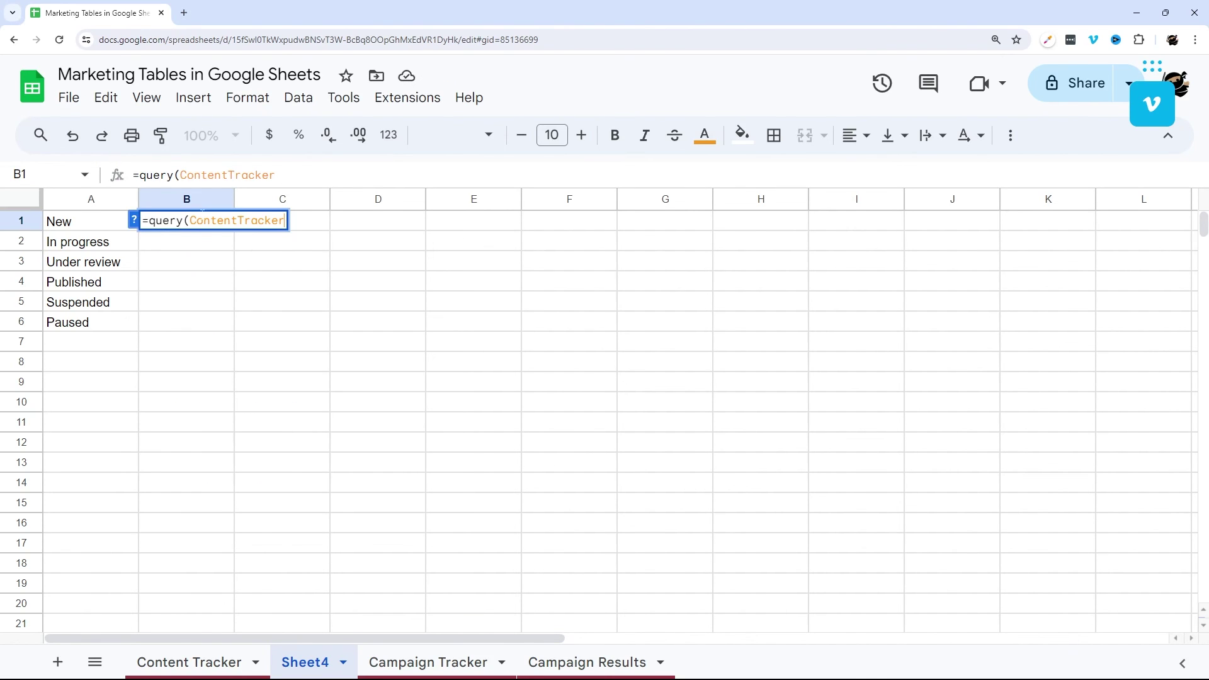
pyautogui.press('Return')
pyautogui.click(203, 221)
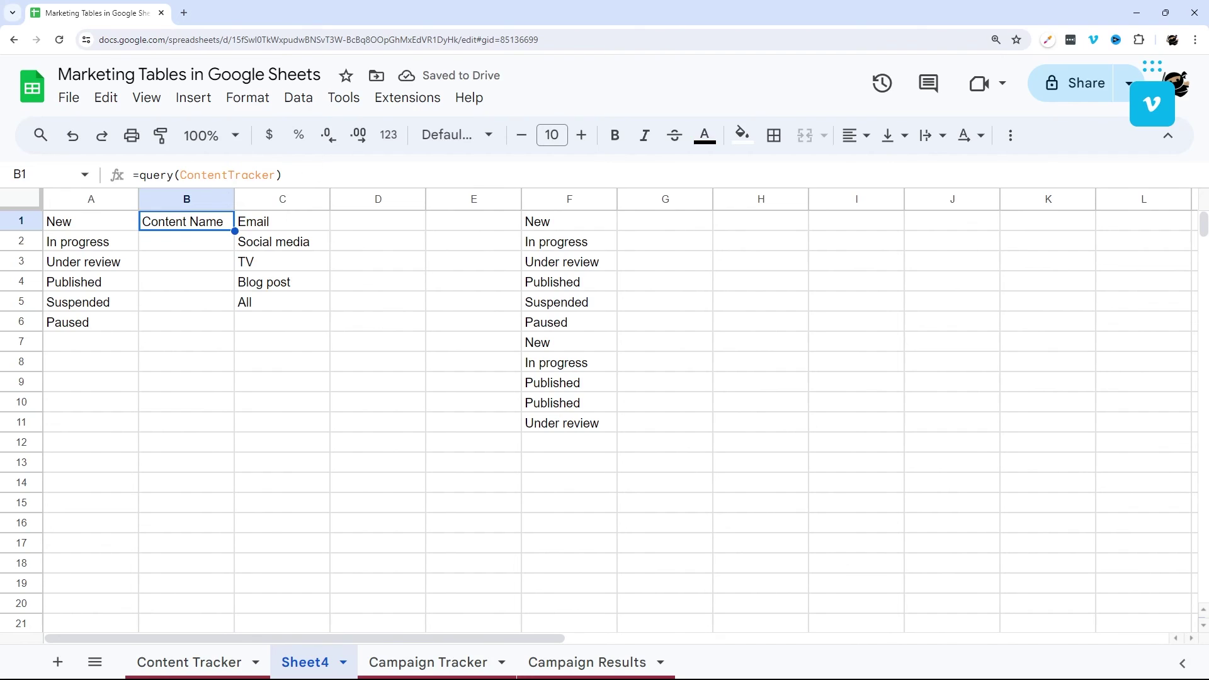
pyautogui.click(281, 170)
pyautogui.write('[')
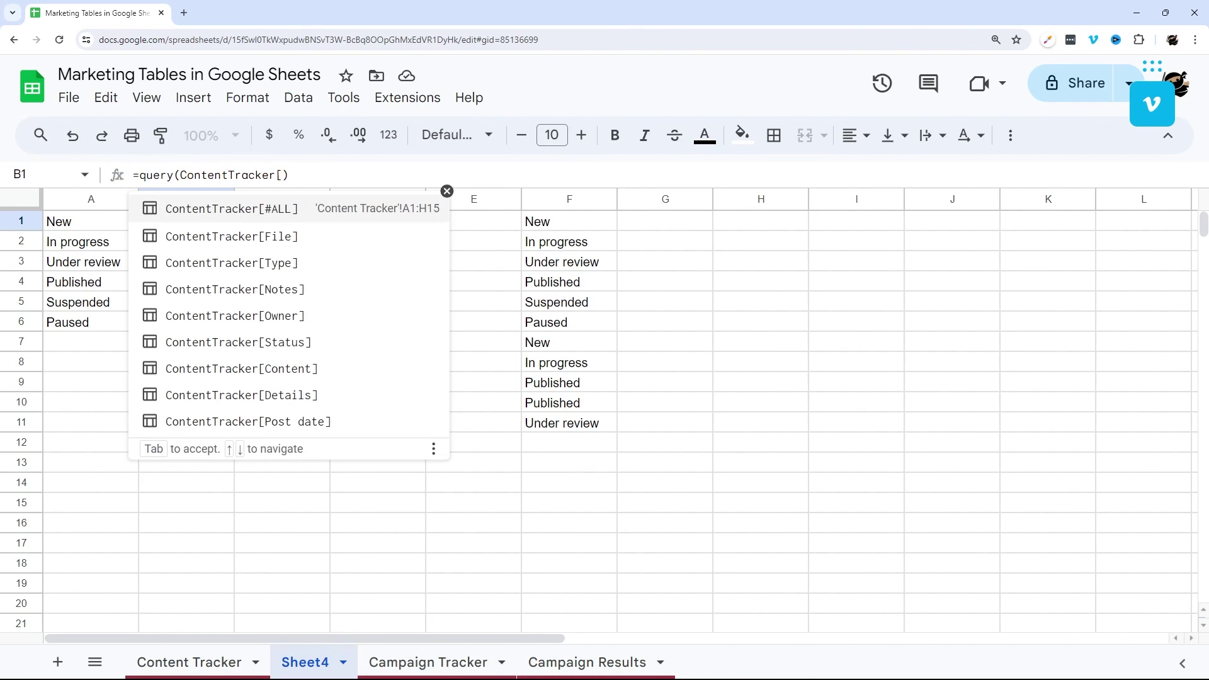
pyautogui.click(280, 214)
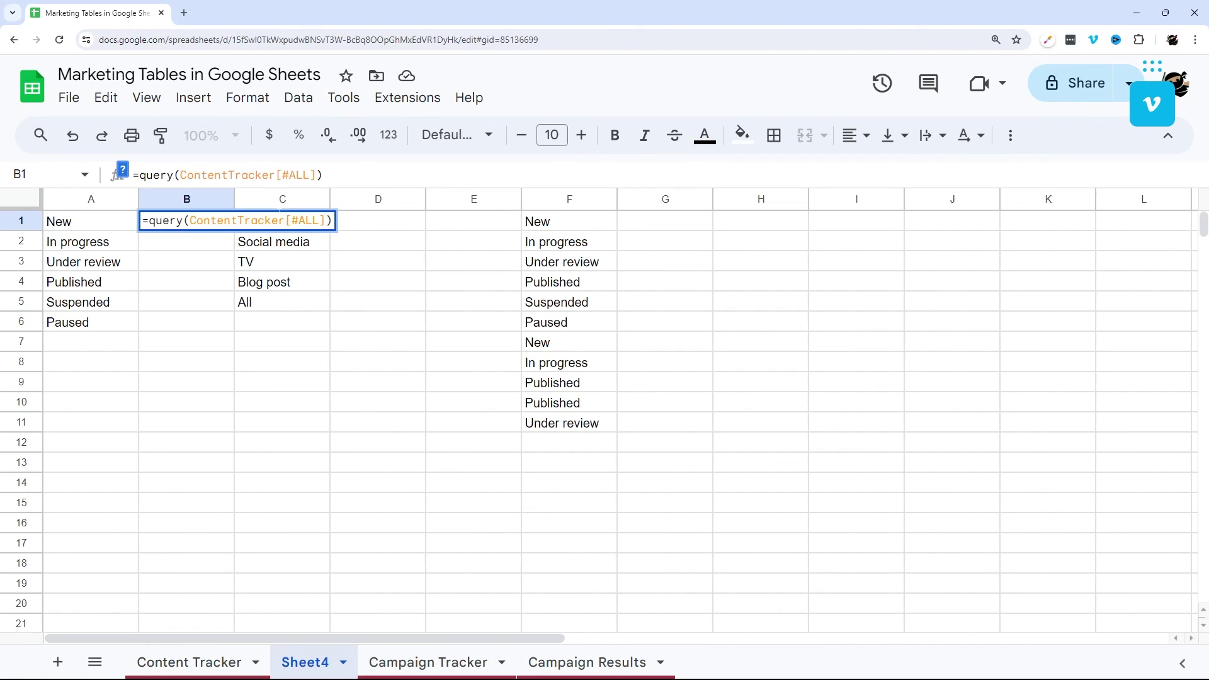
pyautogui.press('Return')
pyautogui.click(214, 226)
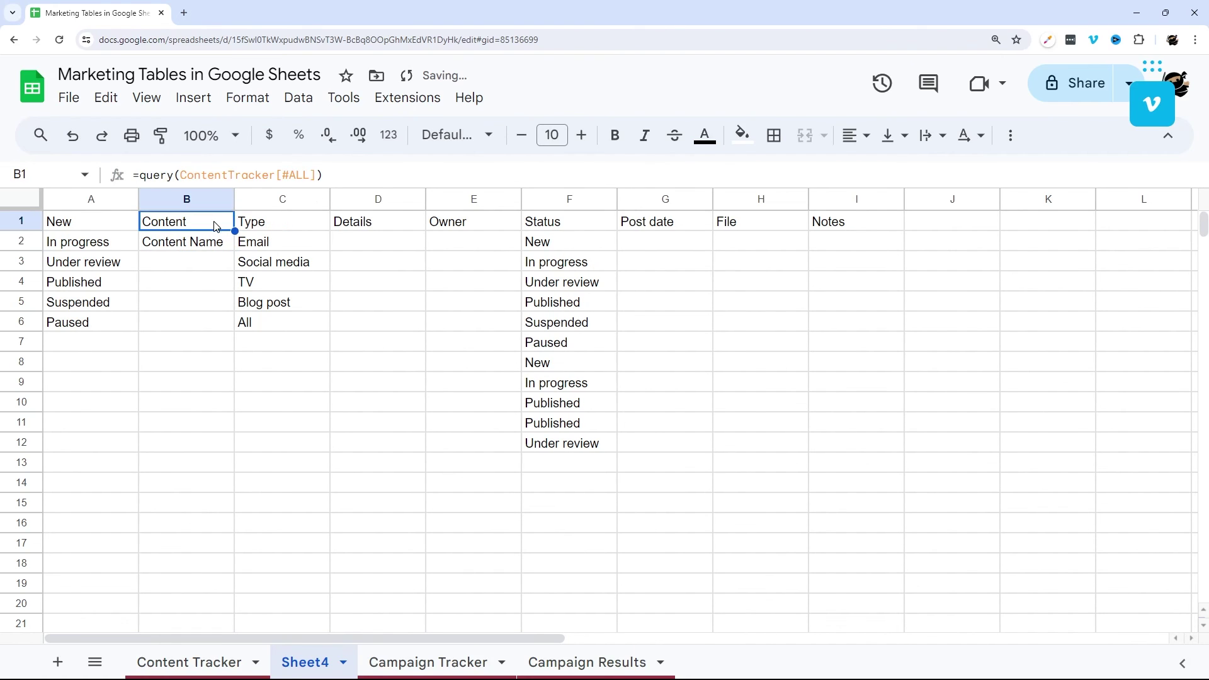
pyautogui.doubleClick(215, 226)
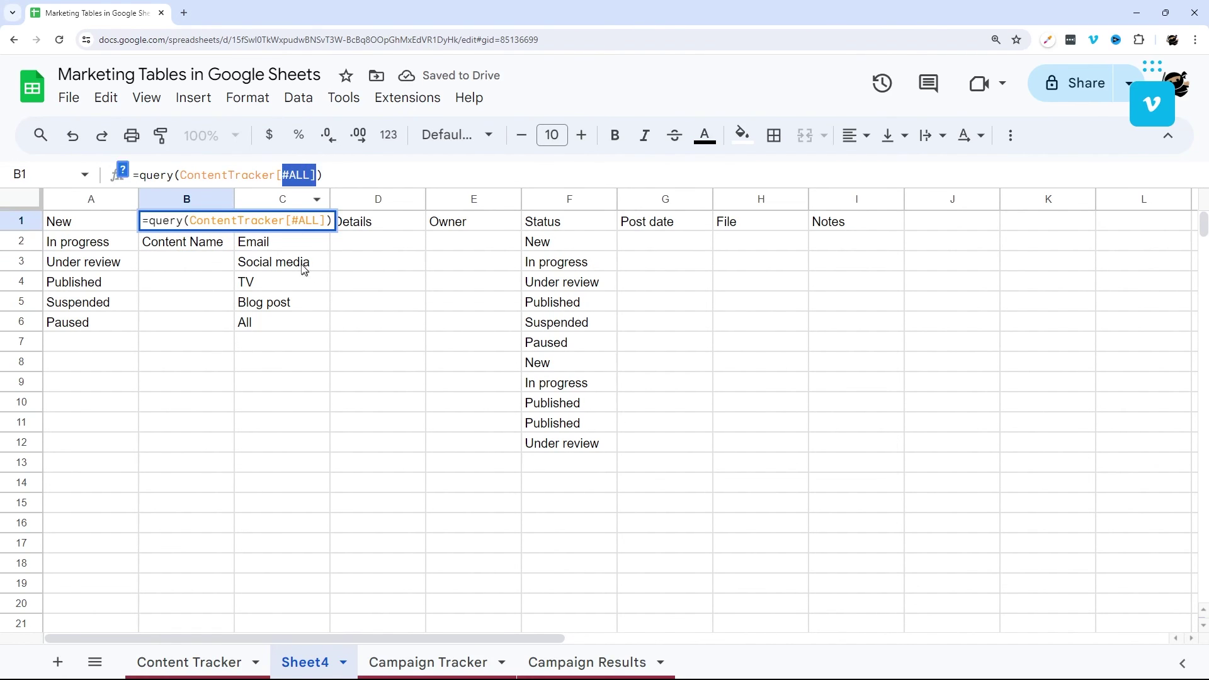
pyautogui.press('Escape')
pyautogui.press('Delete')
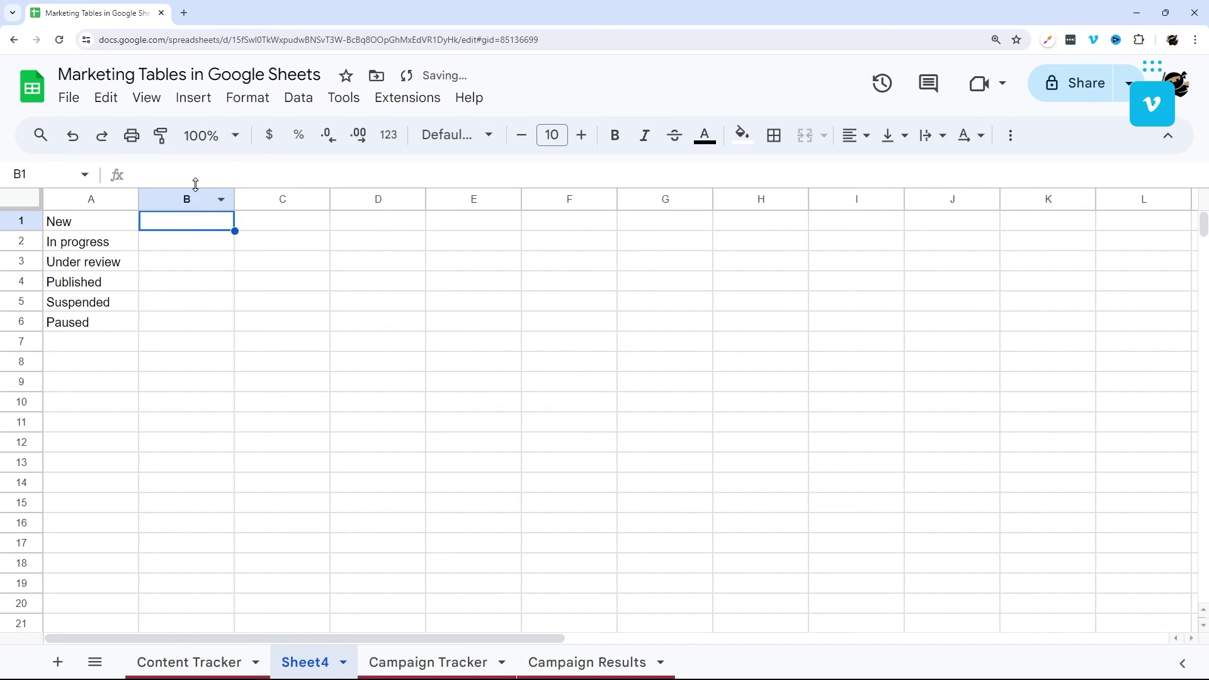
# Delete Sheet4 and confirm, returning to the Content Tracker sheet's table
pyautogui.rightClick(304, 659)
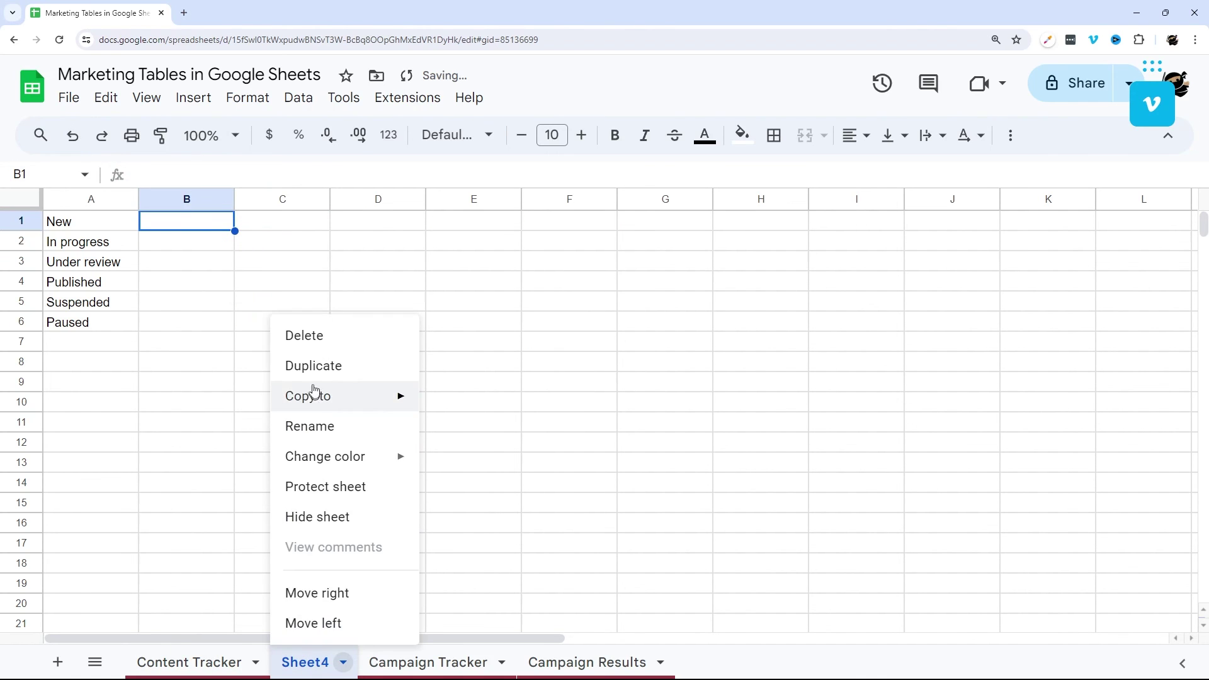
pyautogui.click(320, 335)
pyautogui.click(787, 400)
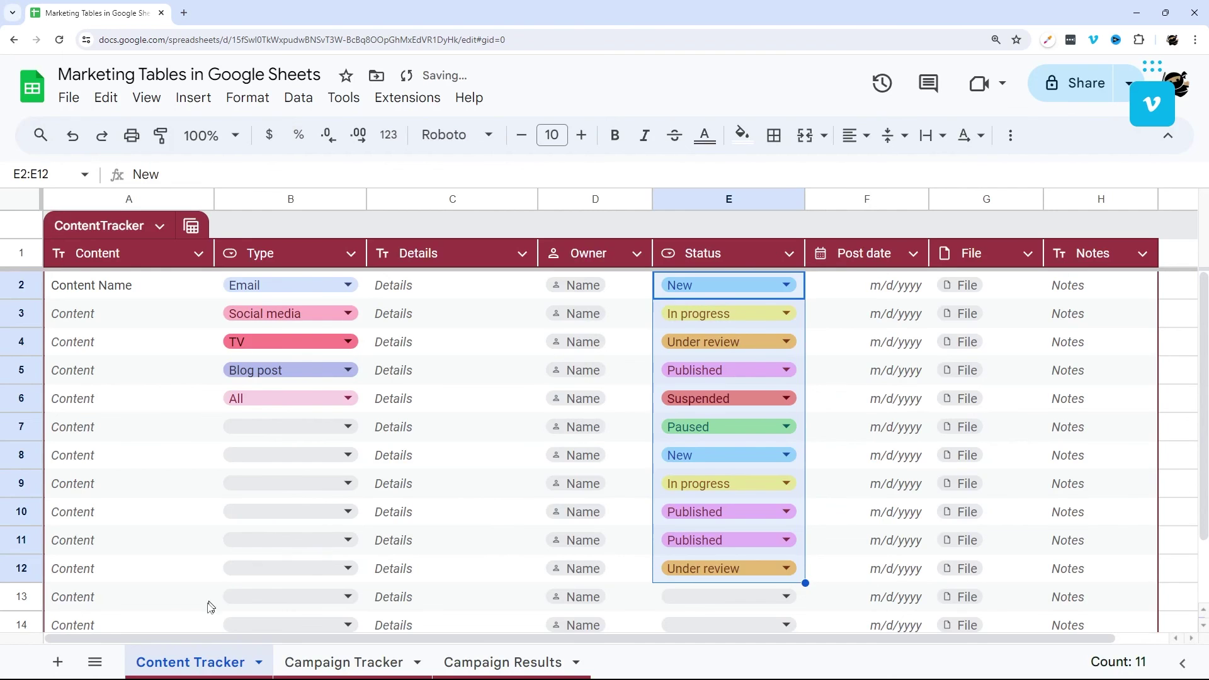
pyautogui.moveTo(156, 289); pyautogui.dragTo(869, 481)
pyautogui.click(150, 284)
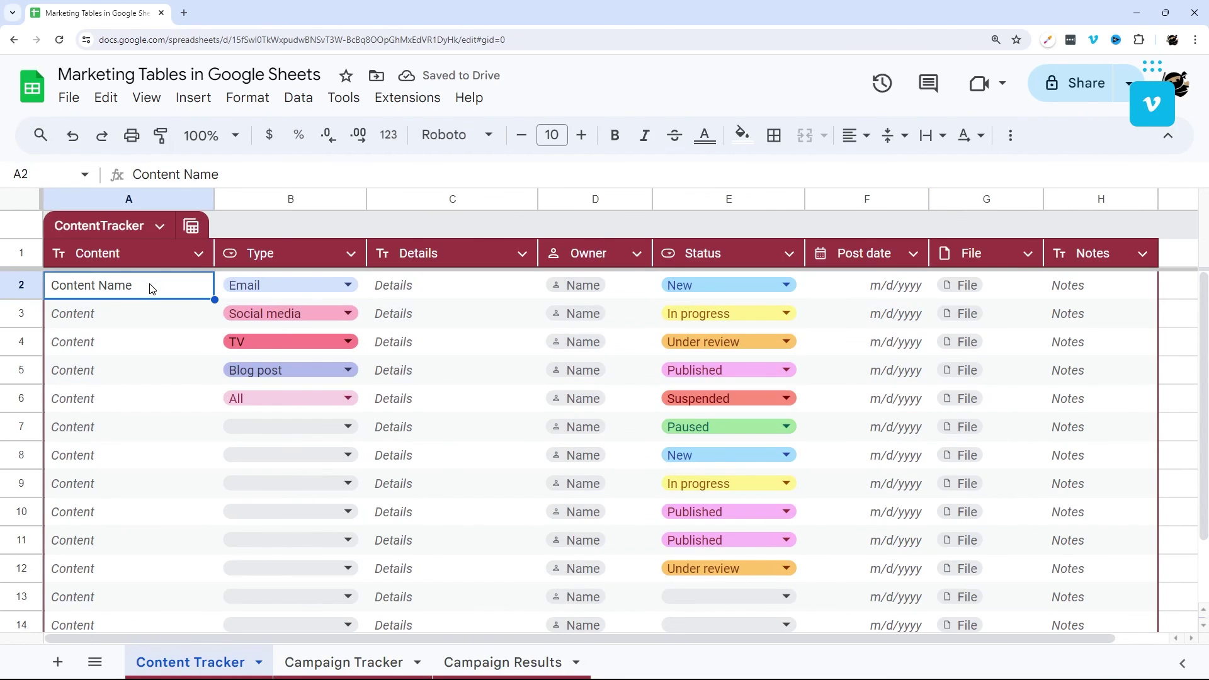